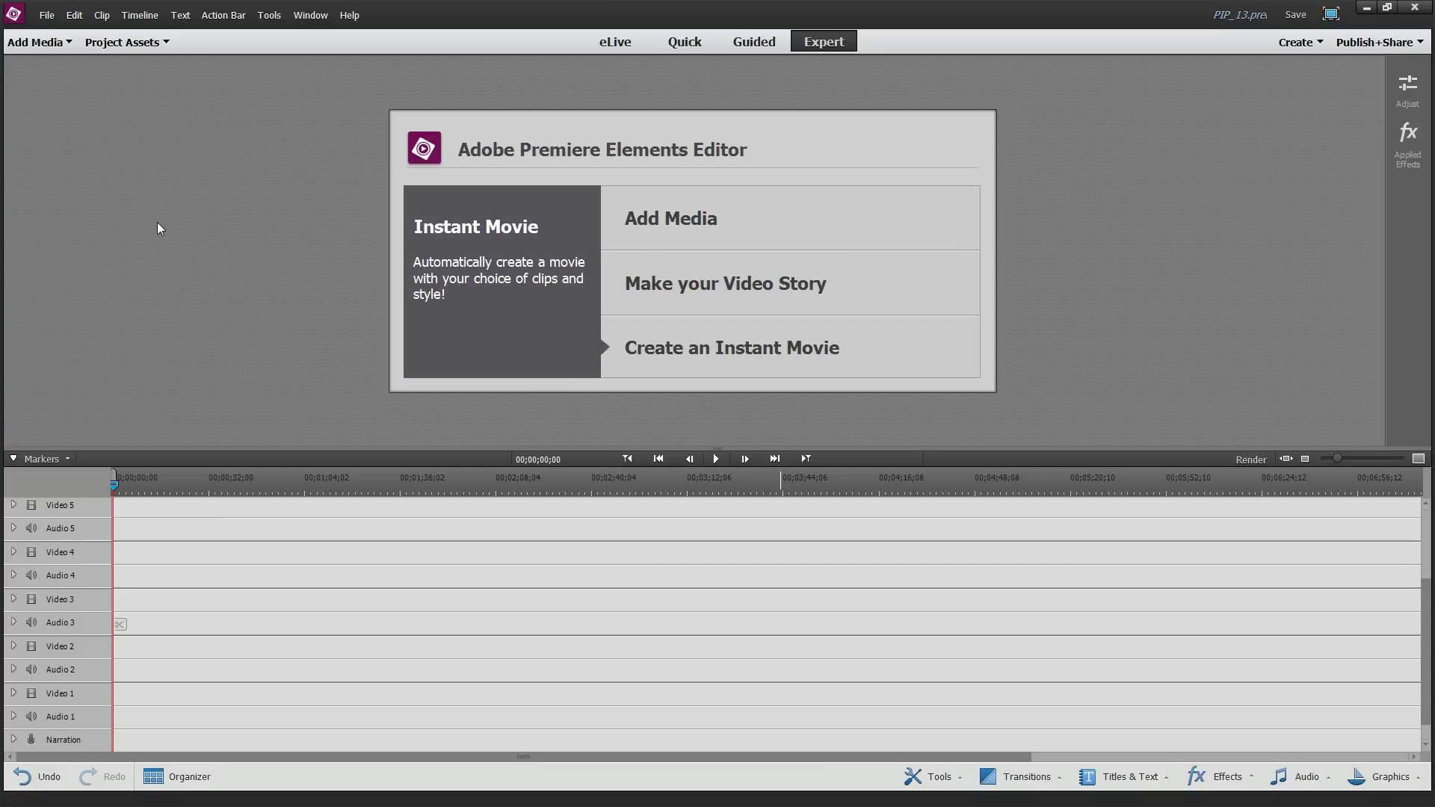
Place the clips 01_Car.MOV, 01_CloseUp.MOV and 01_Tool.MOV from the project assets in sequence at the start of Video 1.
left_click(128, 45)
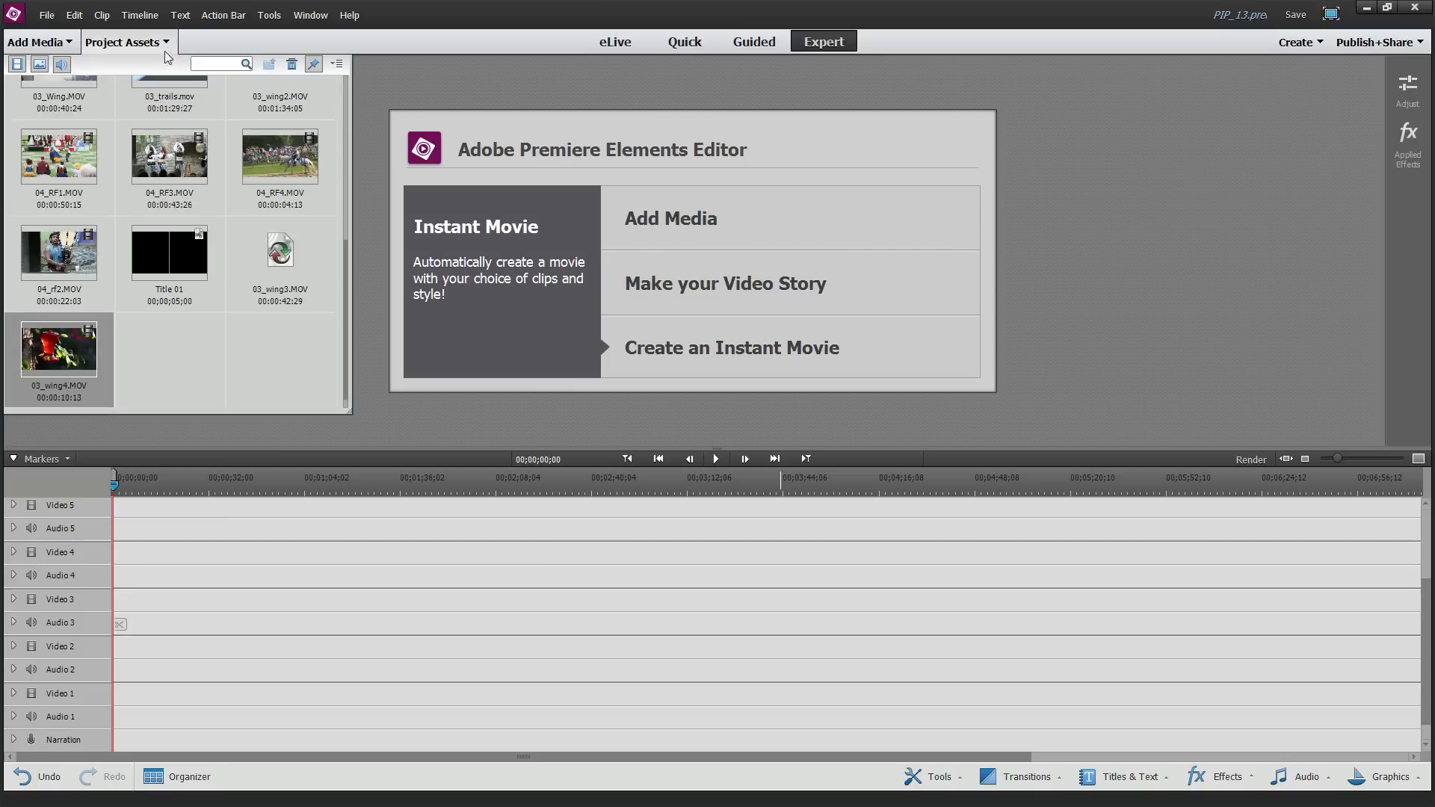
scroll(344, 234, "up", 5)
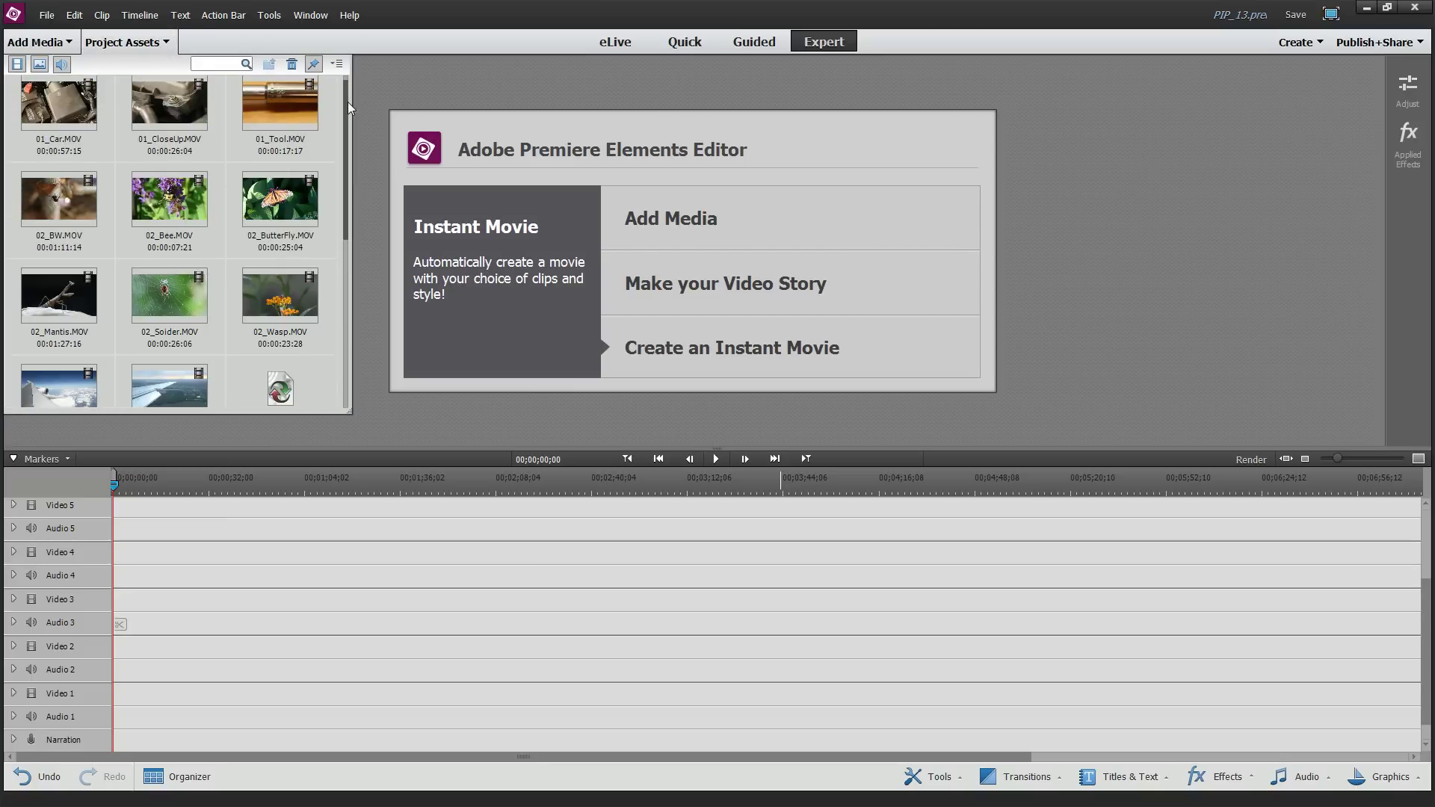
left_click(54, 108)
left_click(280, 112, "shift")
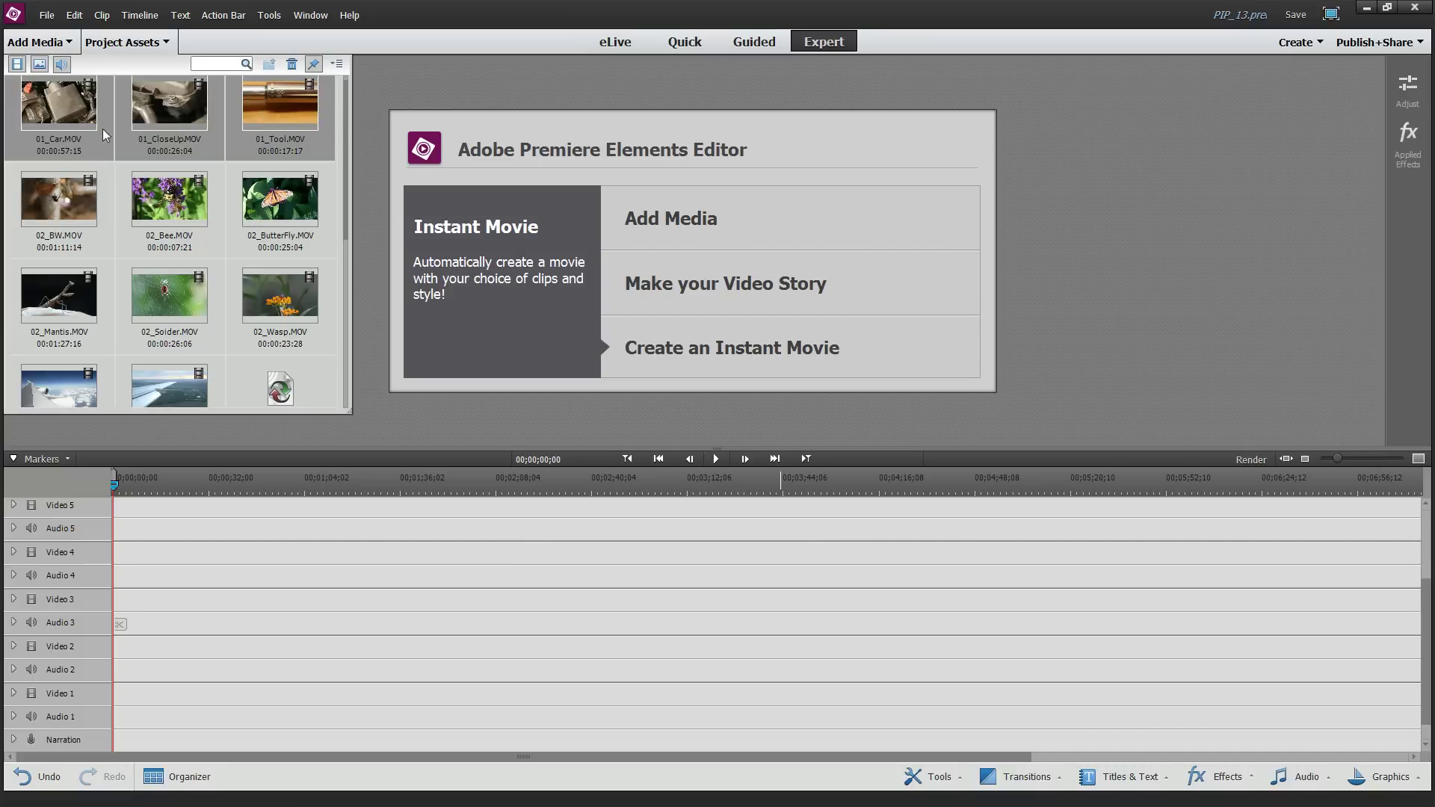
left_click_drag(46, 130, 127, 697)
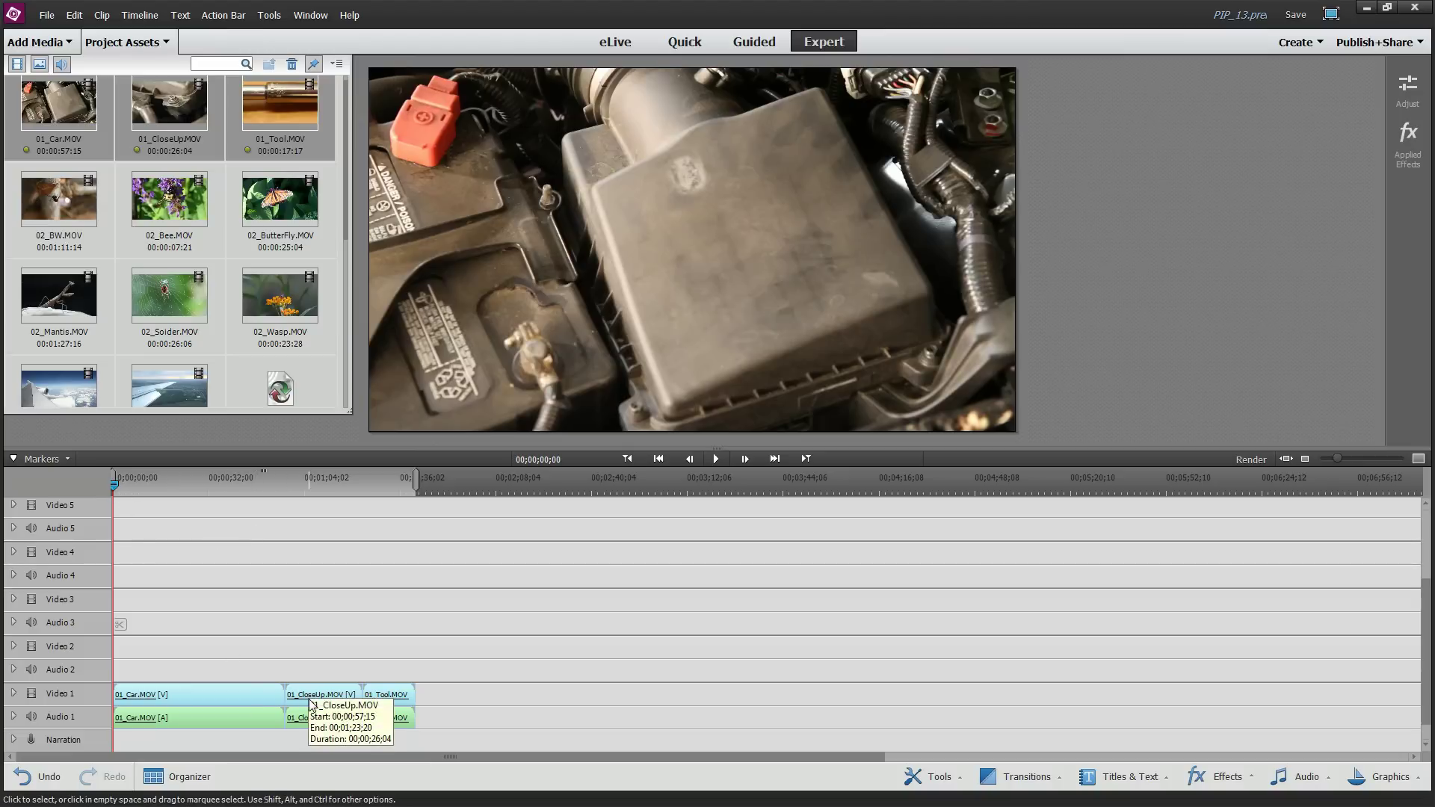
Move 01_Tool.MOV to Video 2 and 01_CloseUp.MOV to Video 3, both starting at 00;00;08;07.
mouse_move(114, 486)
left_mouse_down()
mouse_move(197, 490)
mouse_move(138, 490)
left_mouse_up()
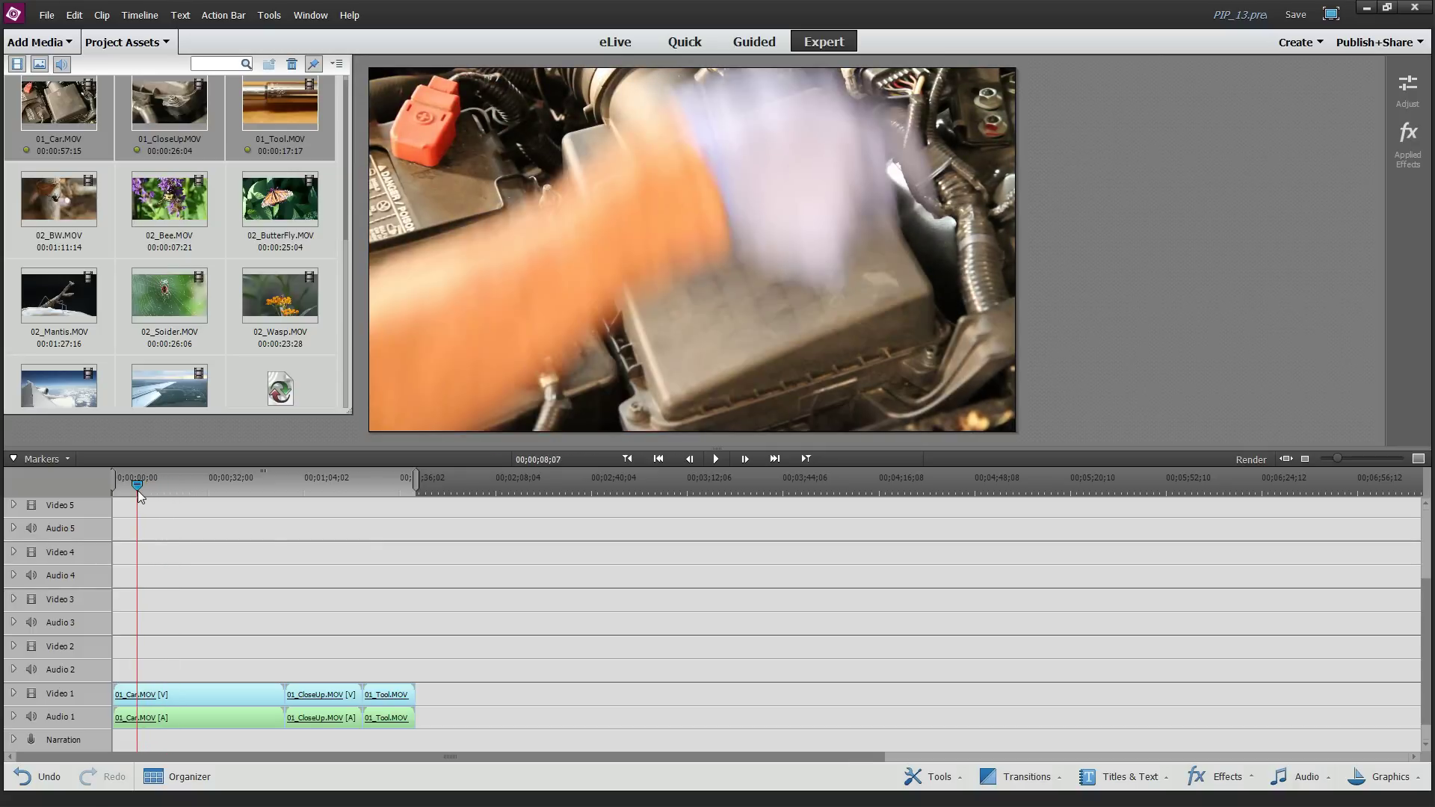
left_click_drag(389, 701, 336, 704)
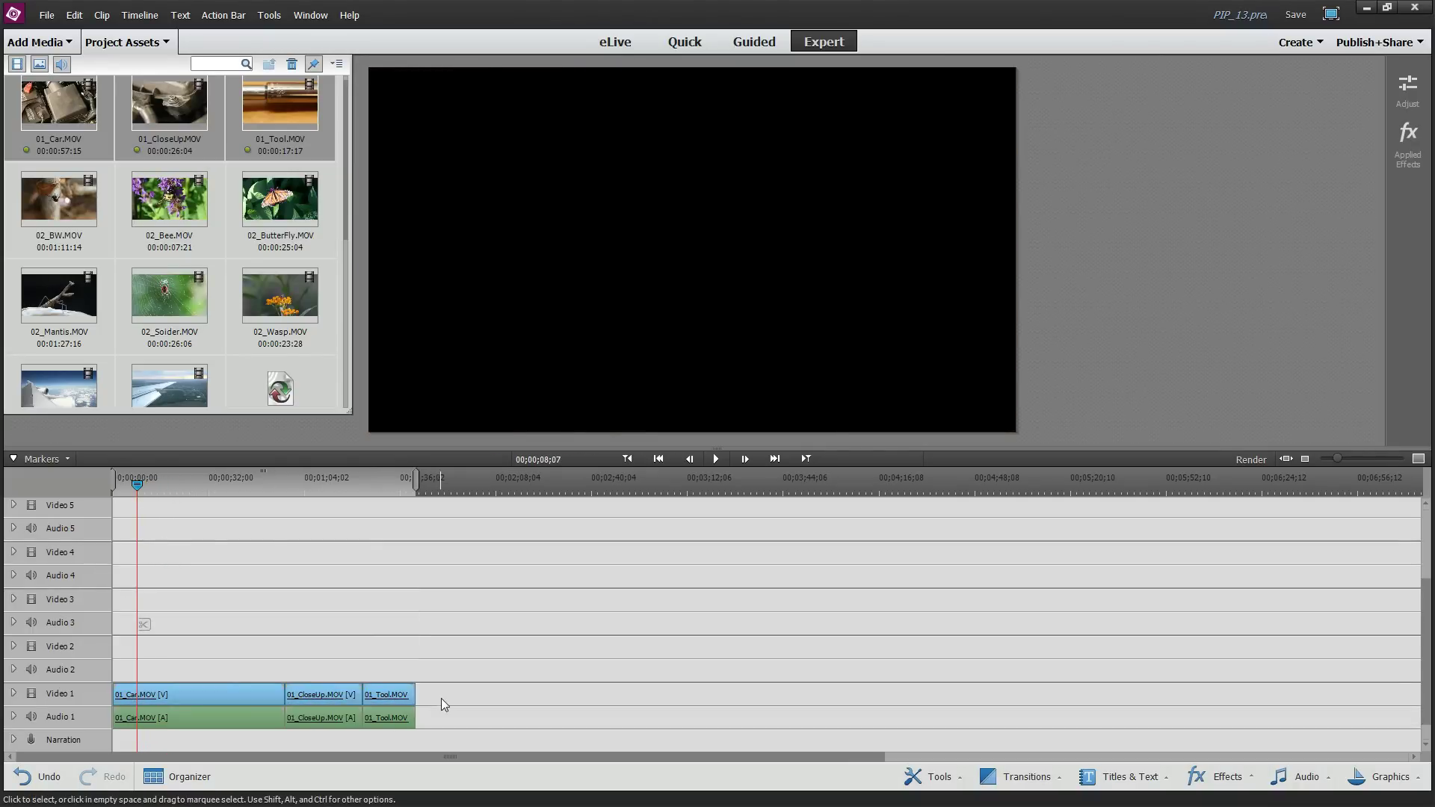
double_click(390, 700)
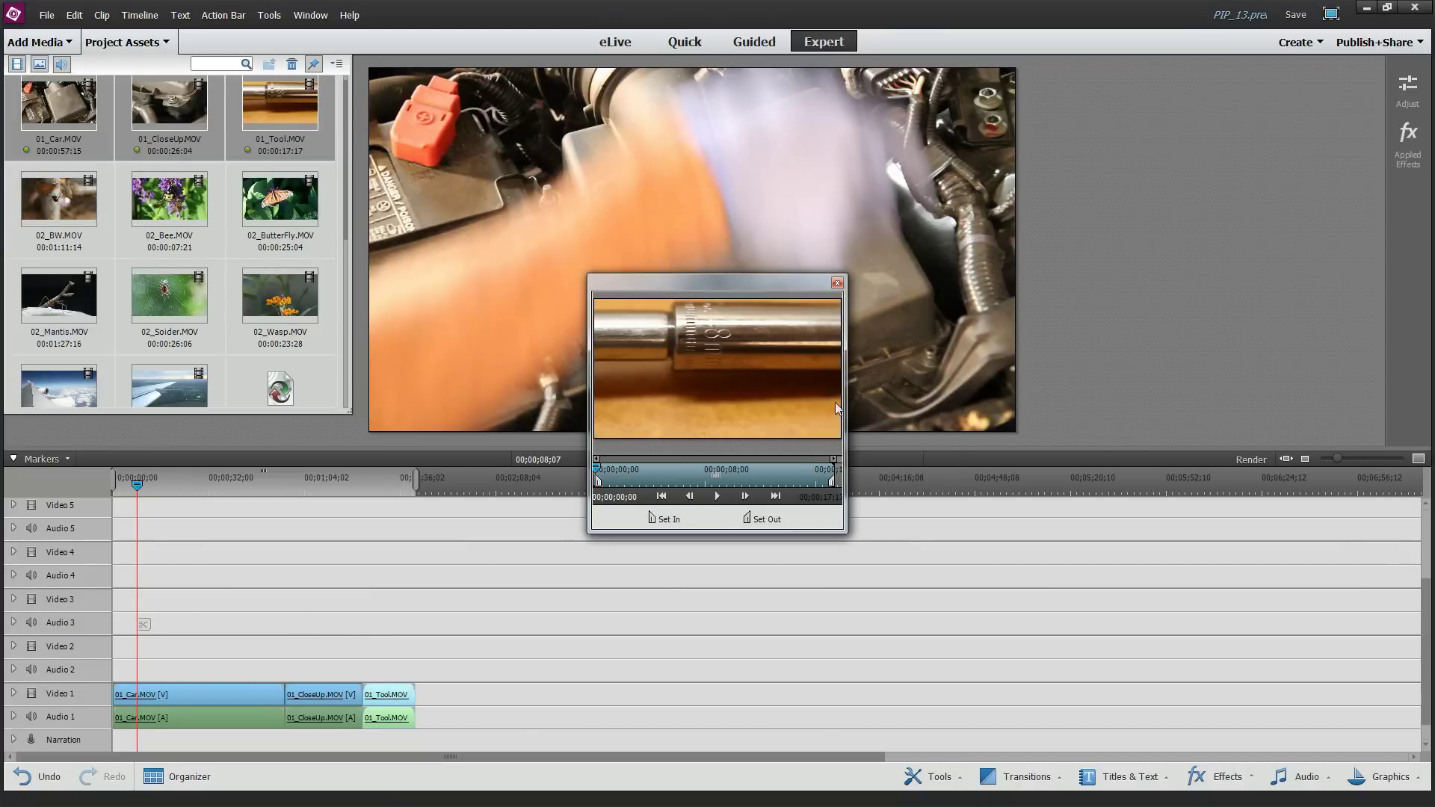
left_click(838, 283)
left_click_drag(383, 703, 160, 650)
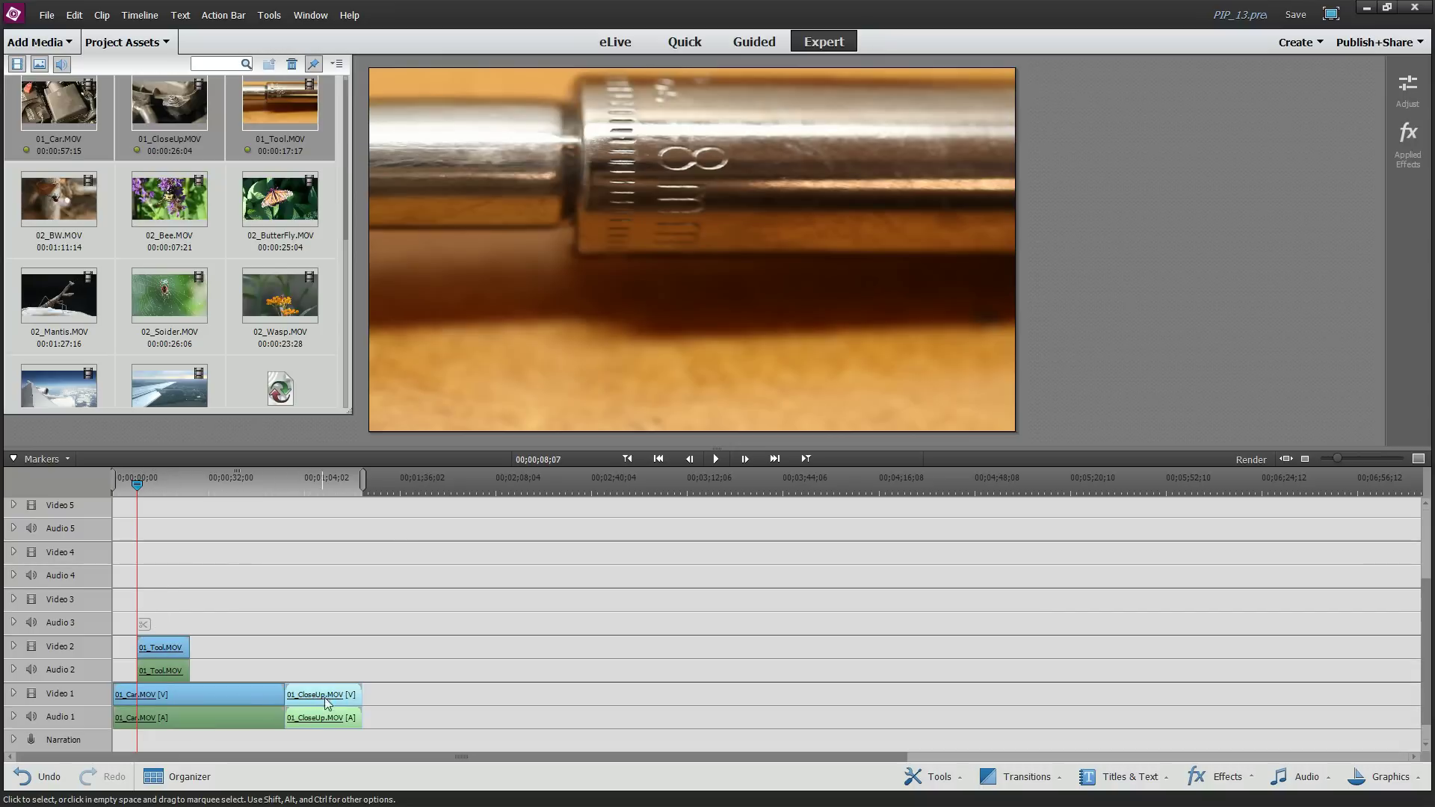
left_click_drag(329, 693, 195, 614)
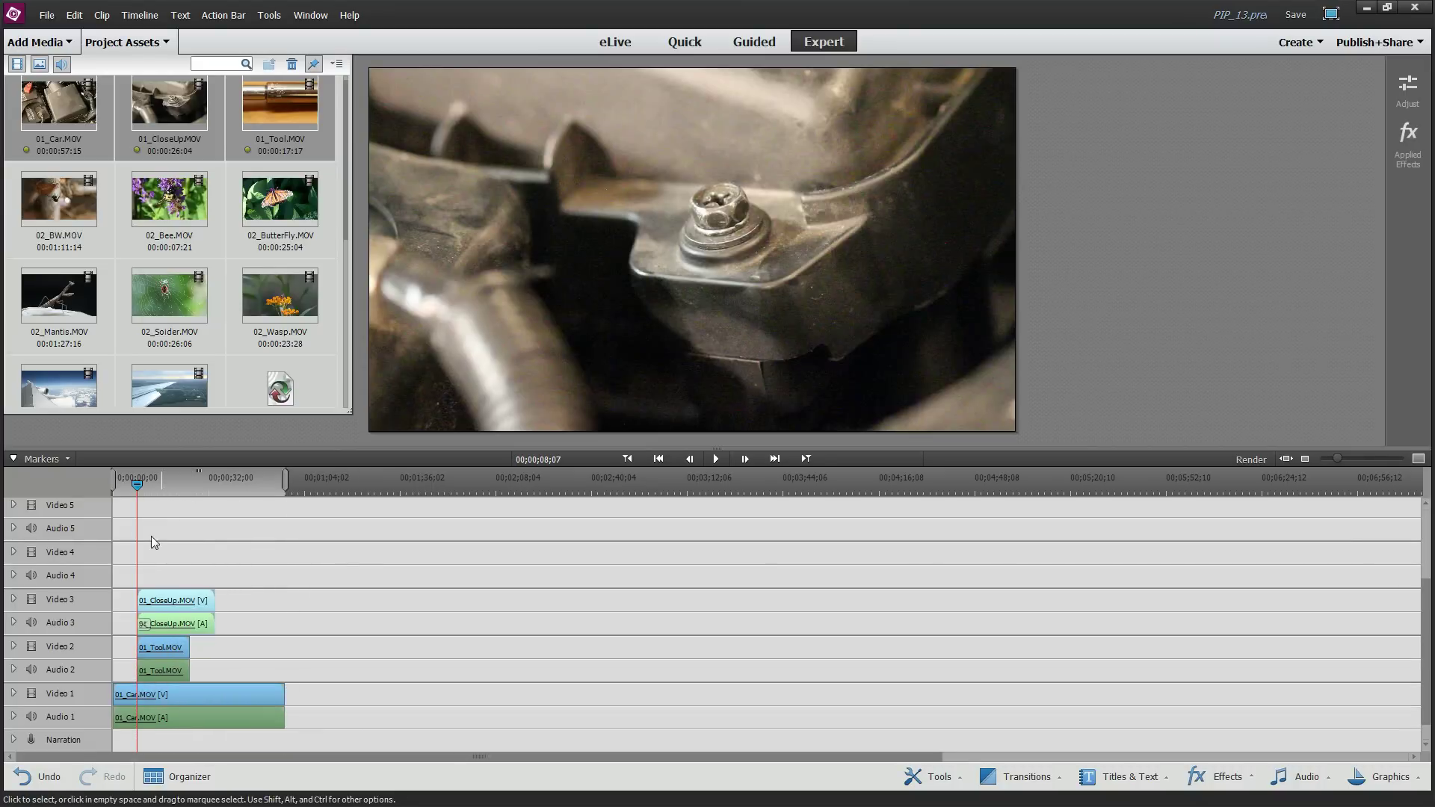
Scale the 01_CloseUp clip down to about 48% and place it in the upper-right part of the video frame.
left_click_drag(133, 483, 148, 483)
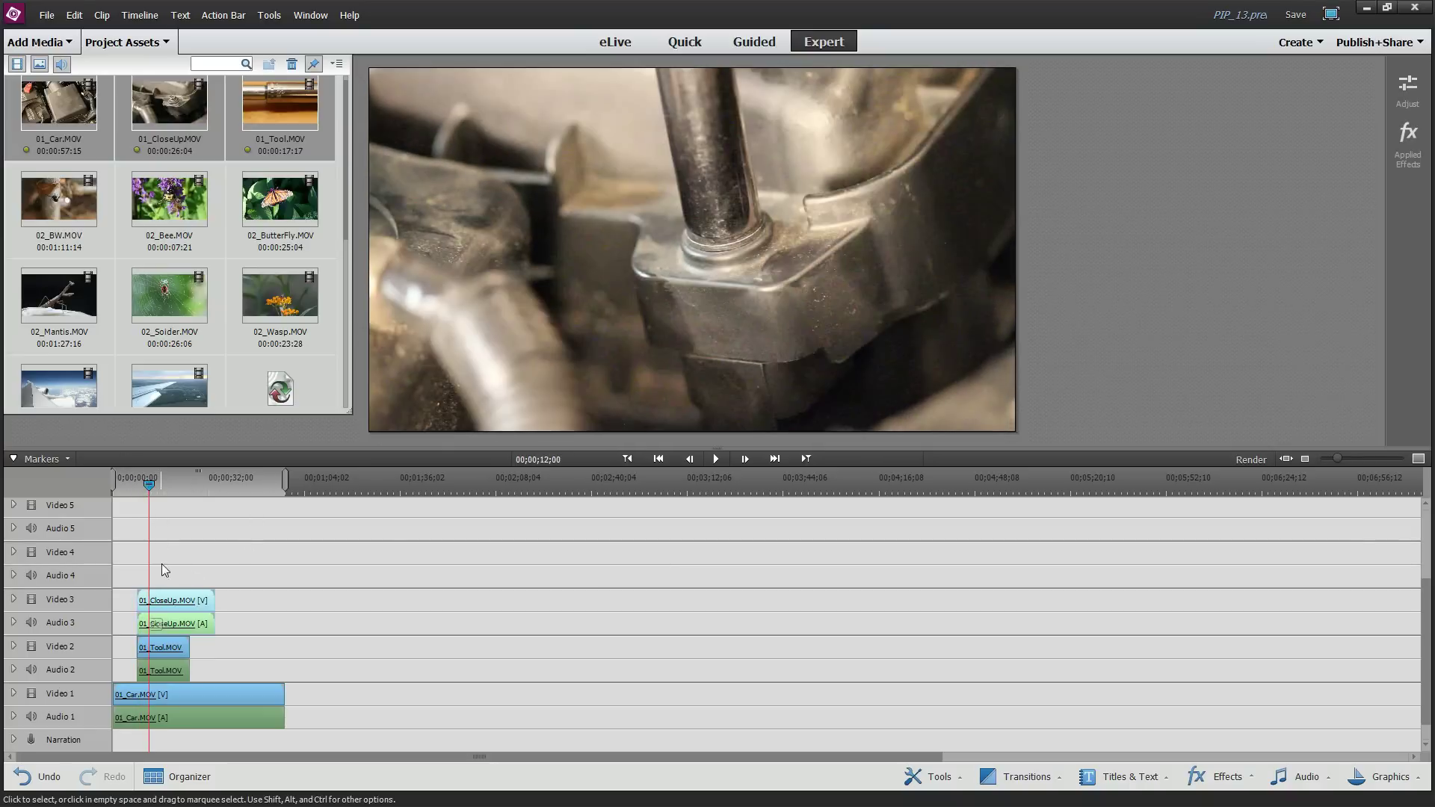
left_click(529, 297)
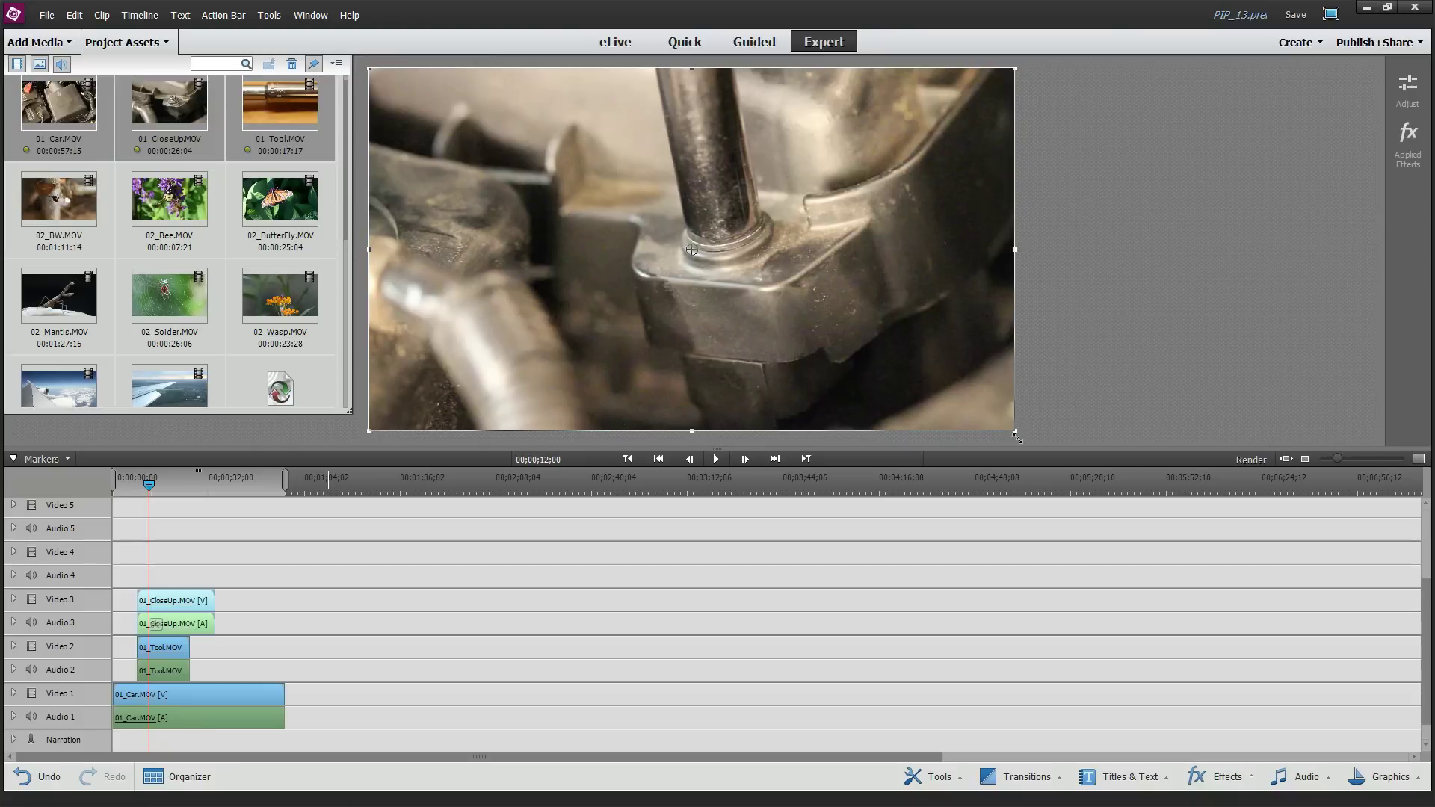
left_click_drag(1015, 439, 807, 343)
left_click_drag(743, 302, 878, 233)
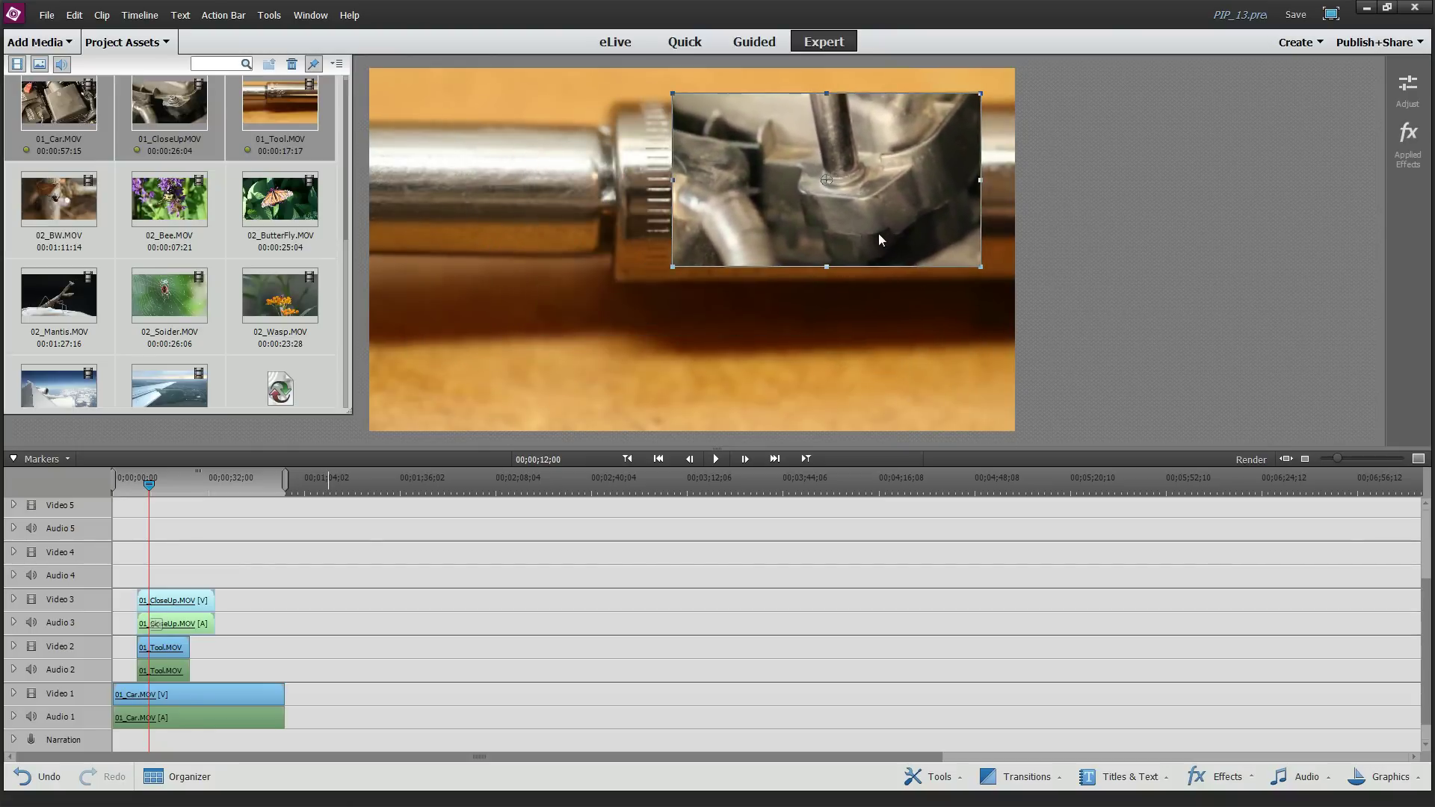
Shrink the 01_Tool clip to about half size in the frame's upper-left corner and align the 01_CloseUp inset beside it.
left_click(171, 652)
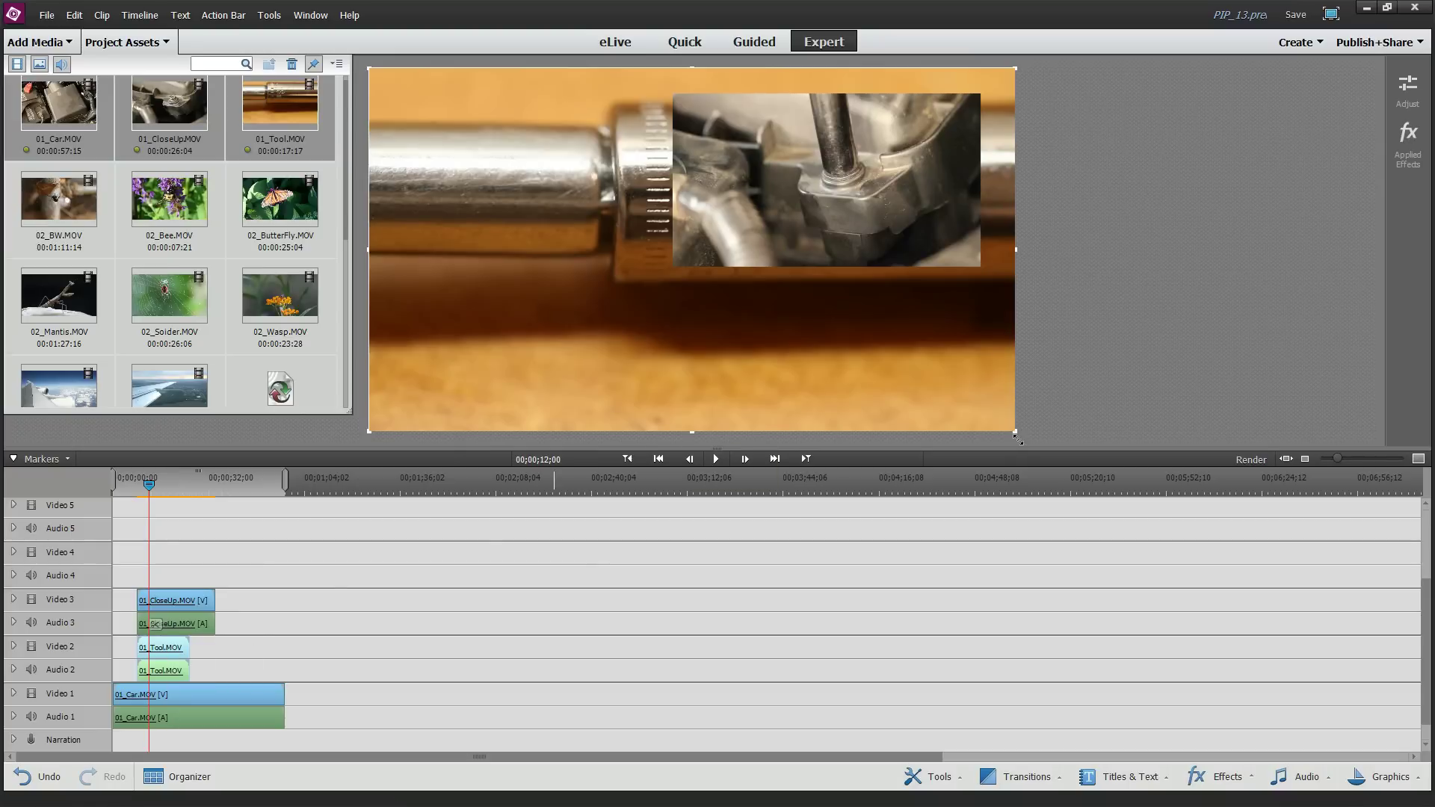
left_click_drag(1016, 437, 830, 350)
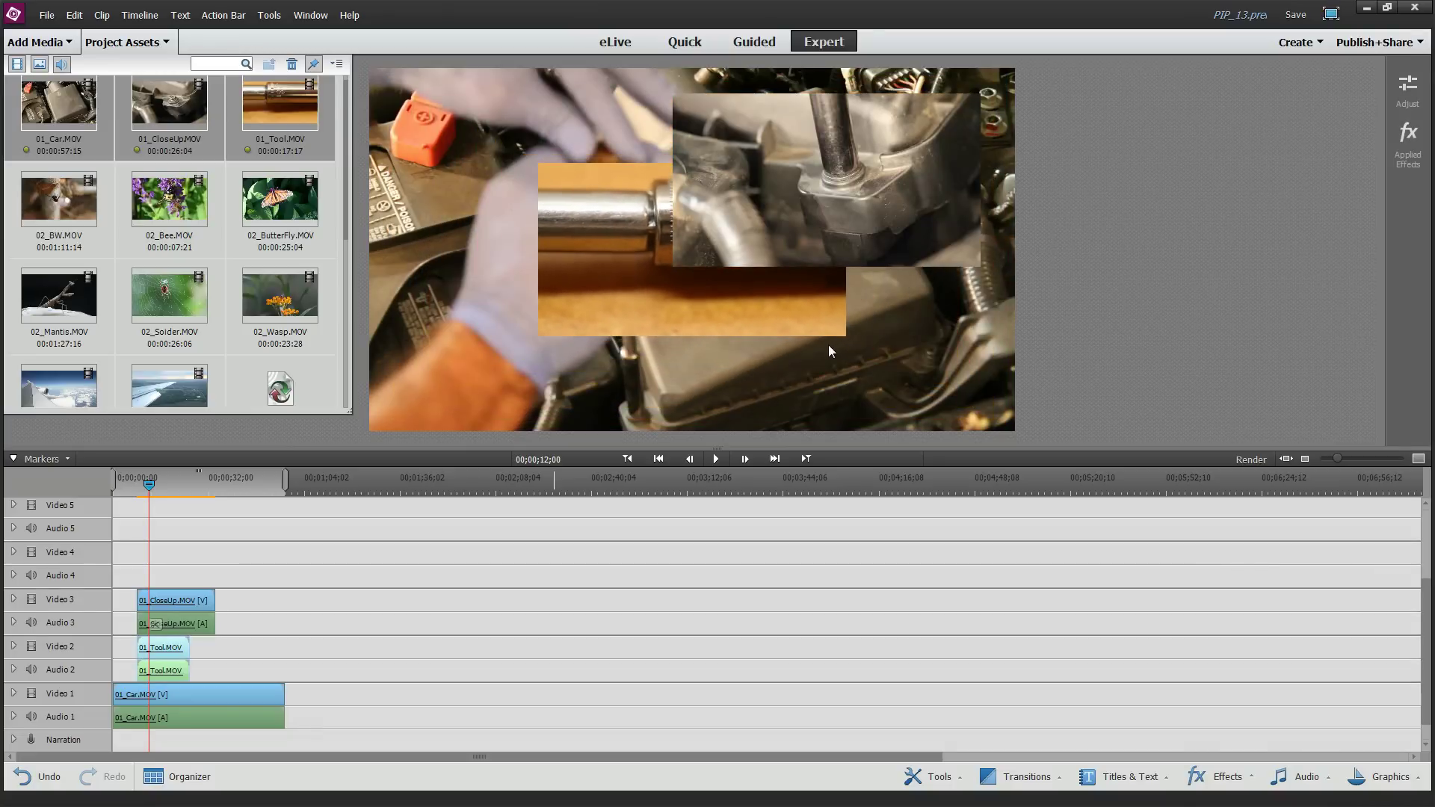
left_click_drag(567, 241, 427, 159)
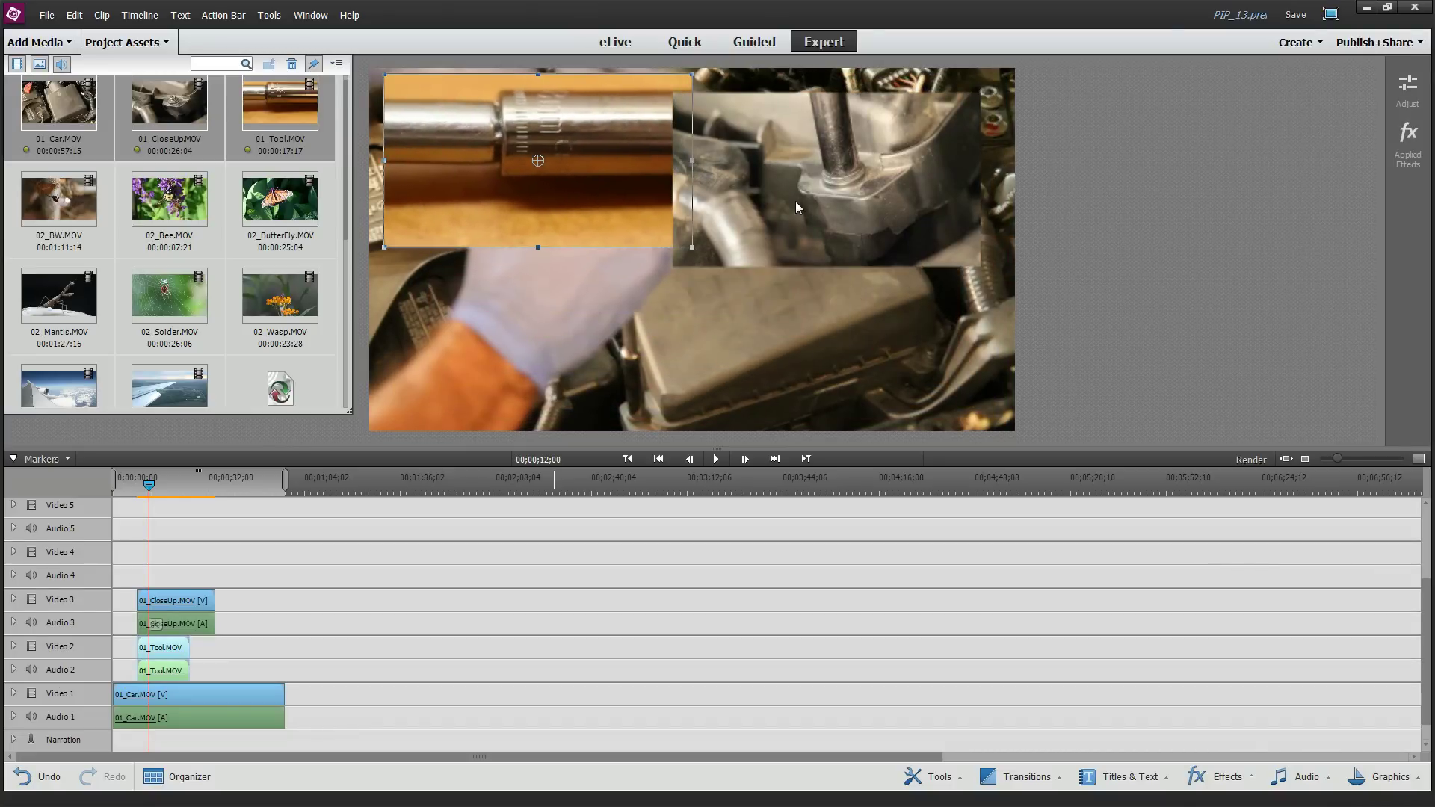
left_click_drag(796, 200, 820, 182)
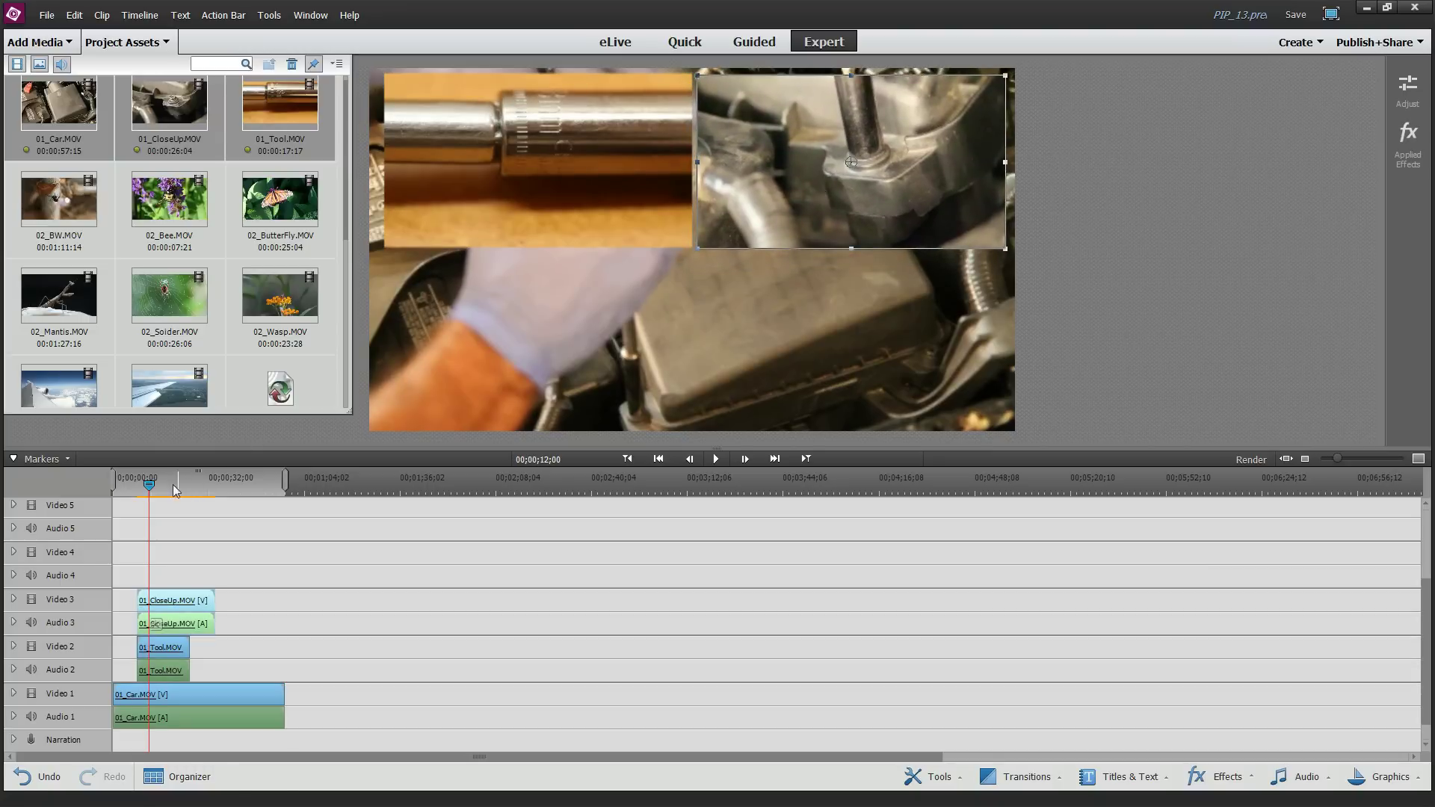
Trim the end of the 01_CloseUp clip so it finishes before 01_Tool, and play the composition from 00;00;05;15.
left_click_drag(214, 601, 171, 601)
left_click(130, 477)
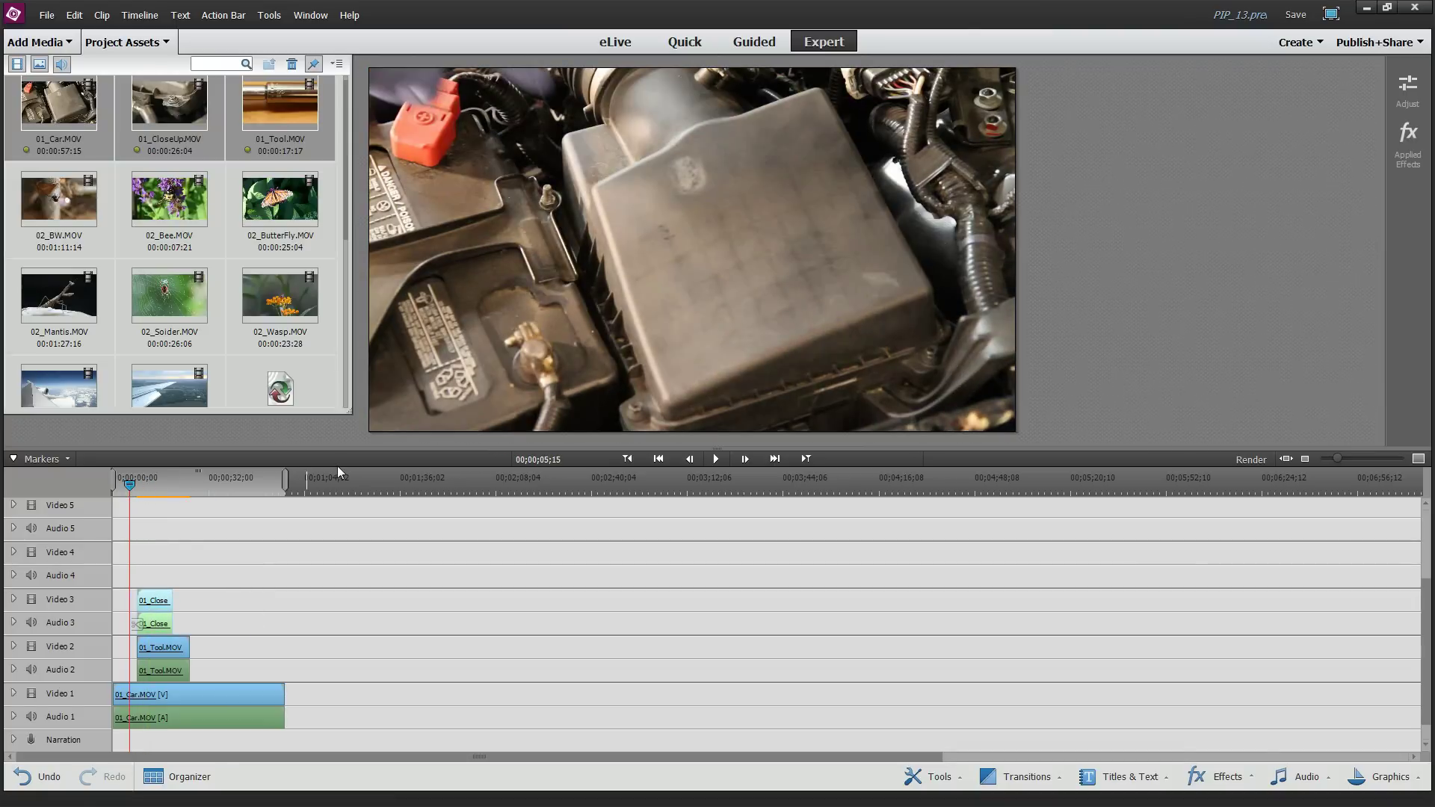
left_click(712, 459)
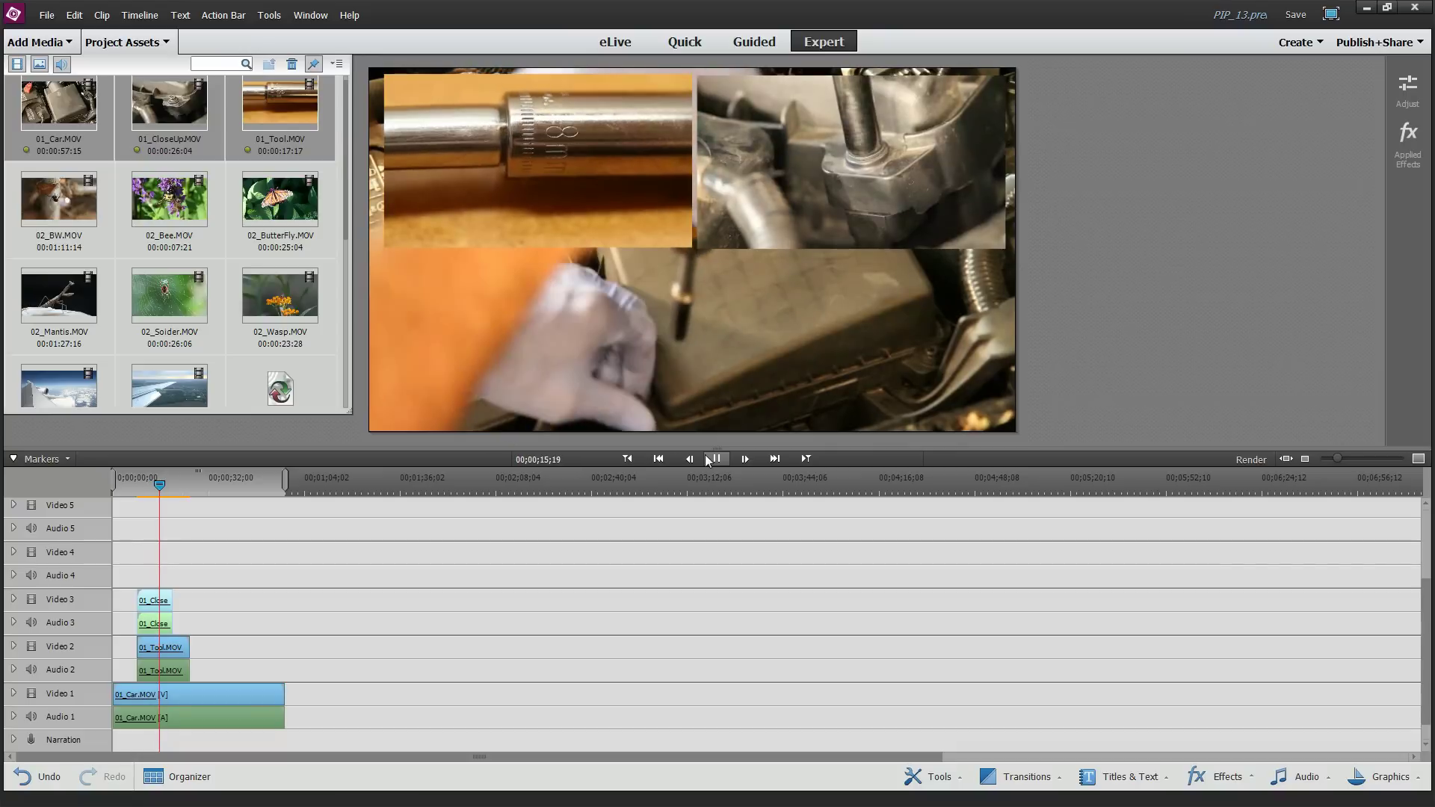
left_click(710, 459)
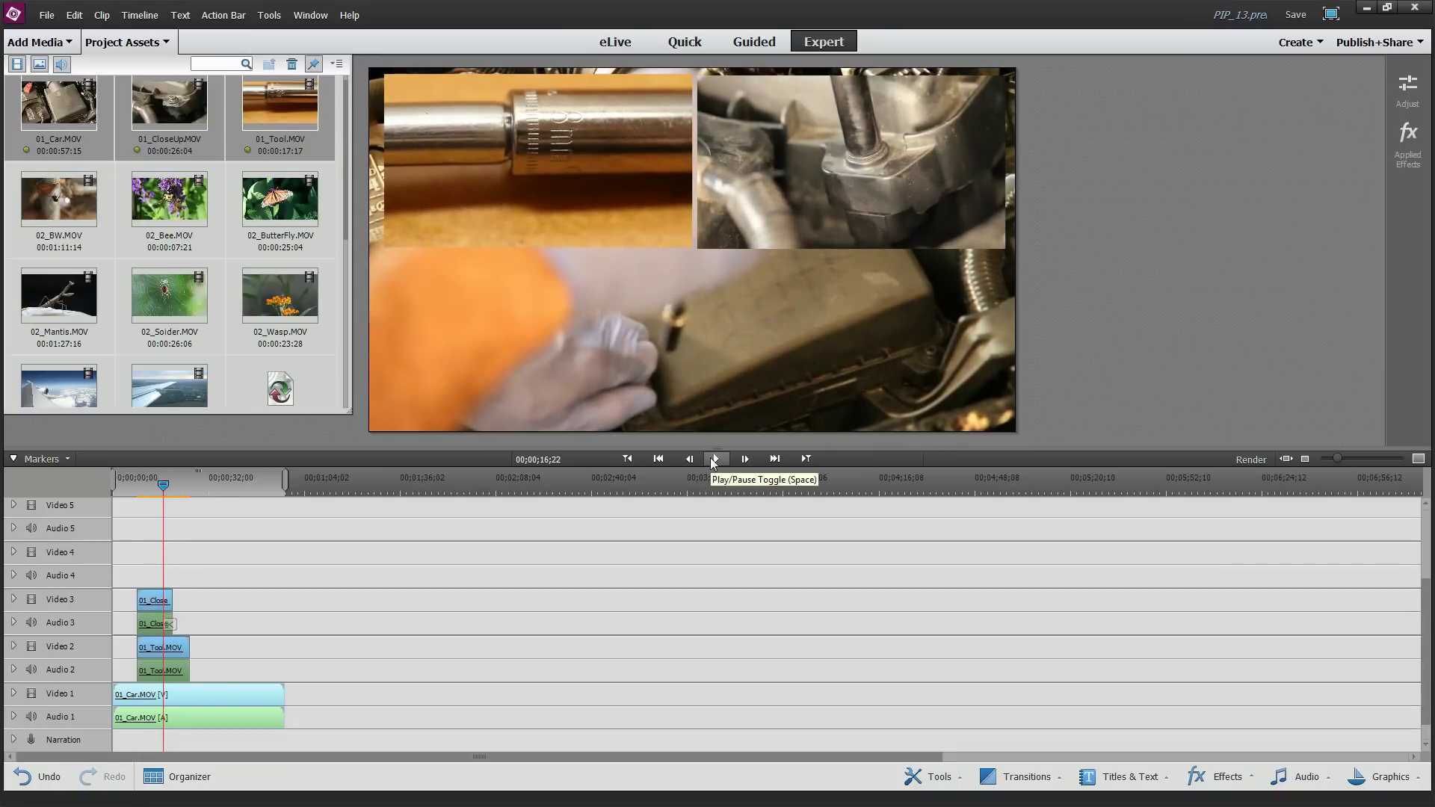
Open the Motion settings of the 01_CloseUp clip on Video 3 and move the current time to the clip's start.
left_click(150, 603)
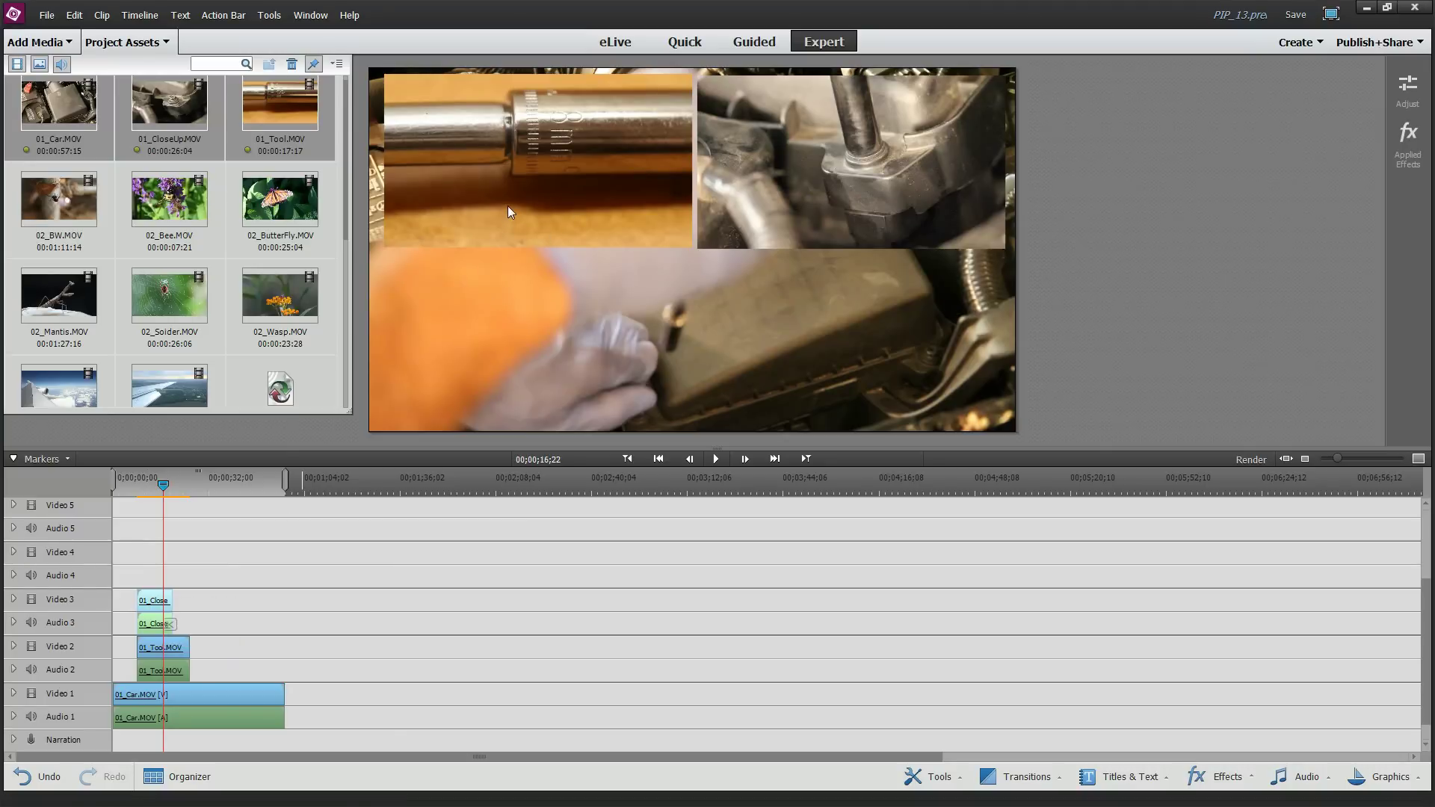
left_click(1408, 142)
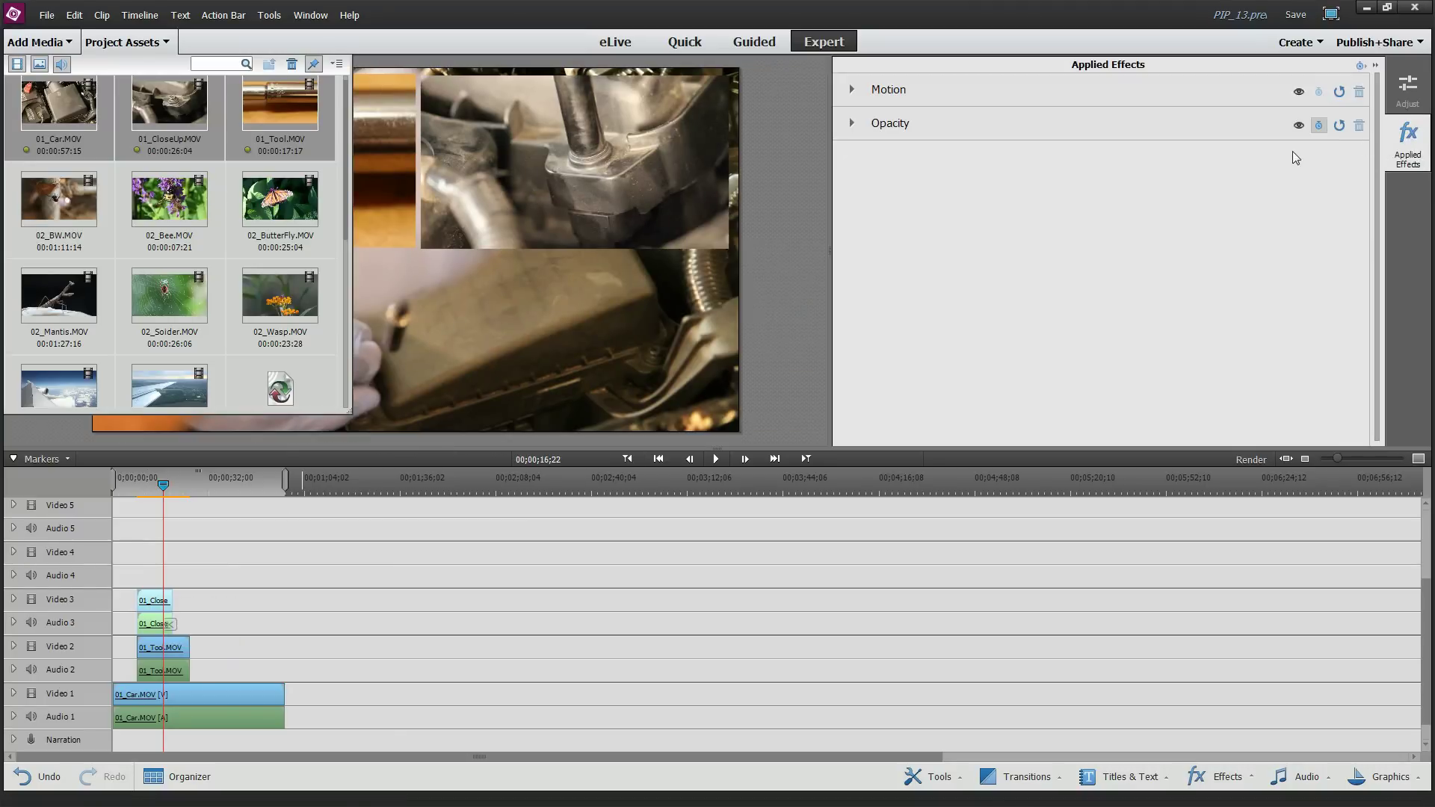
left_click(848, 89)
left_click(168, 43)
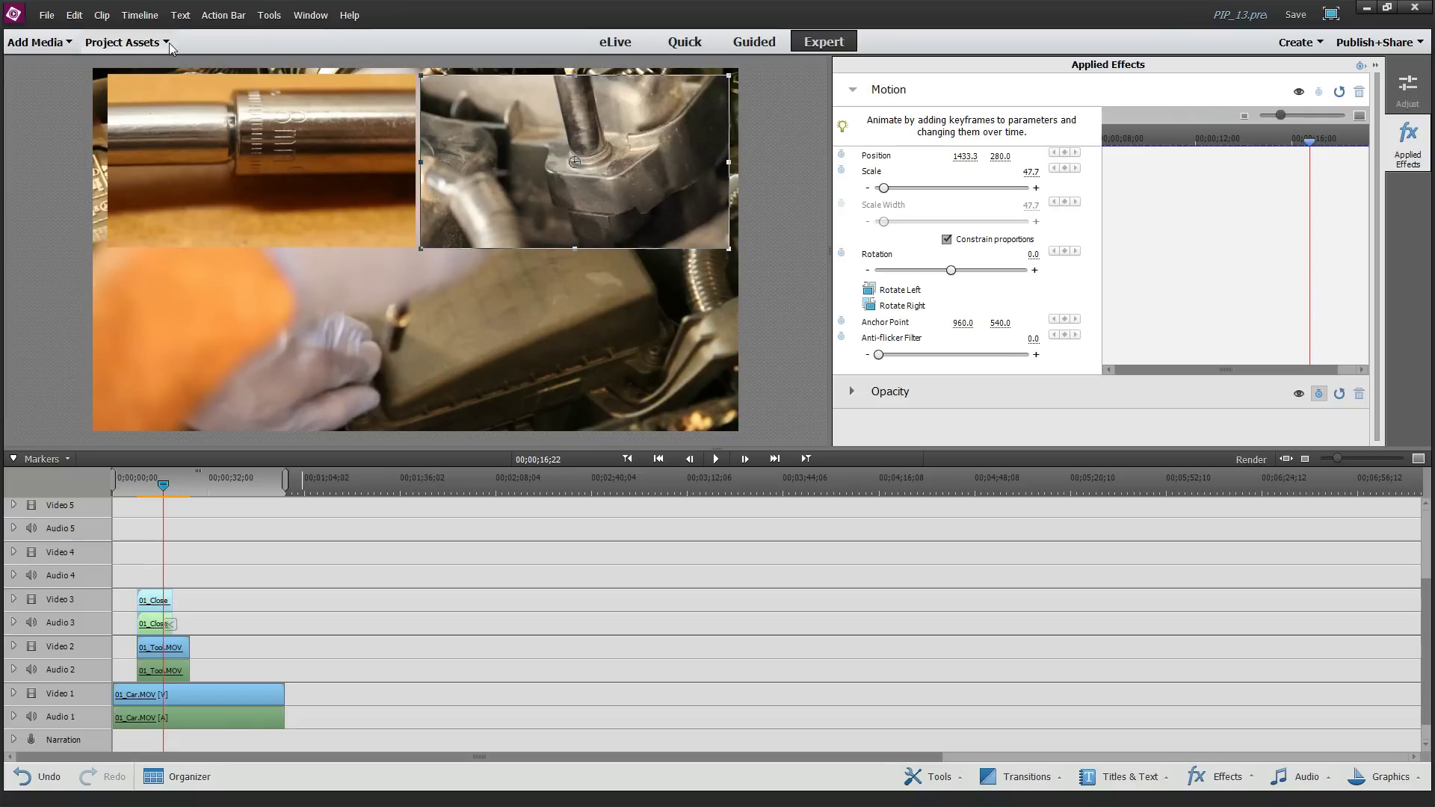
left_click_drag(1314, 143, 1108, 148)
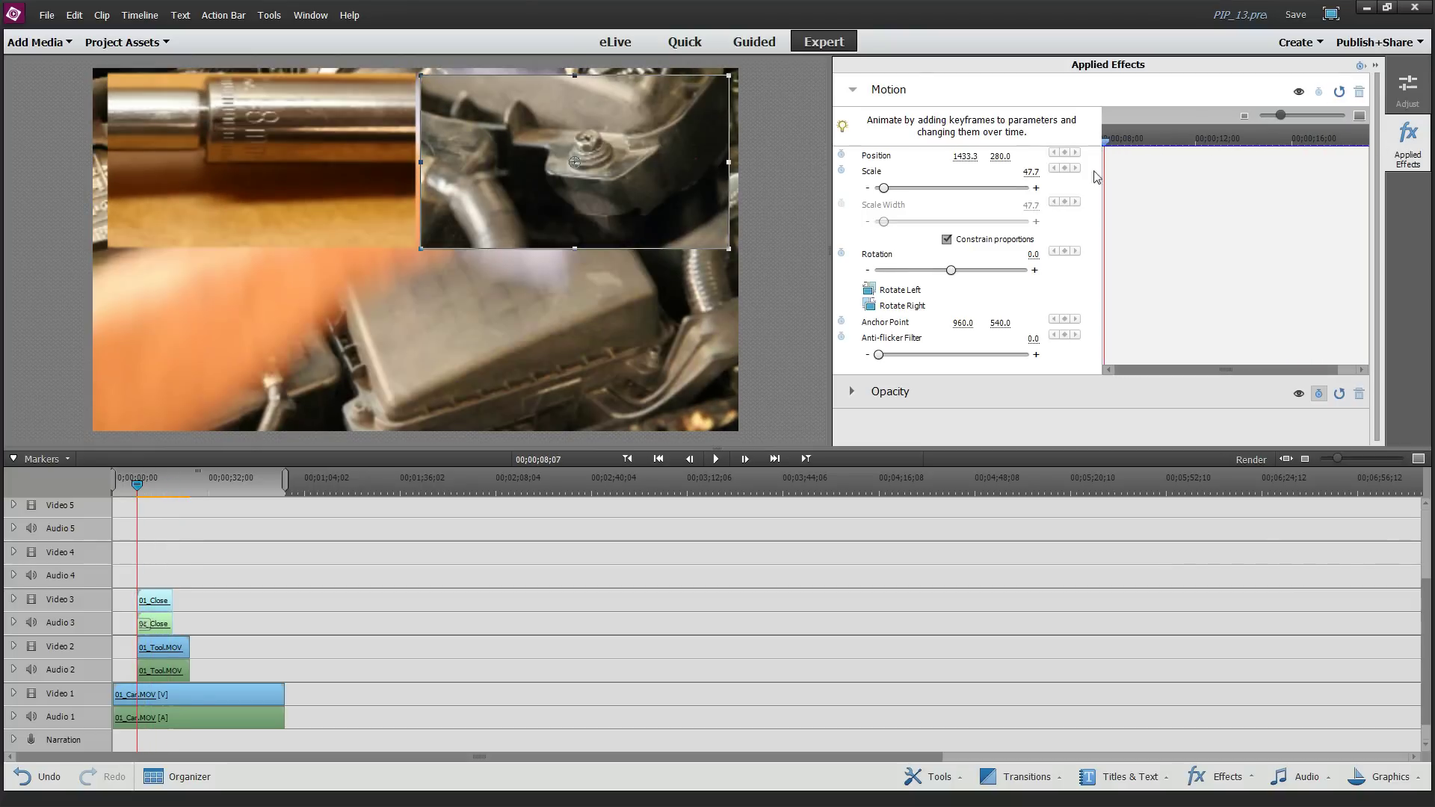
Hide the keyframe controls of the Motion effect and show them again.
left_click(1360, 65)
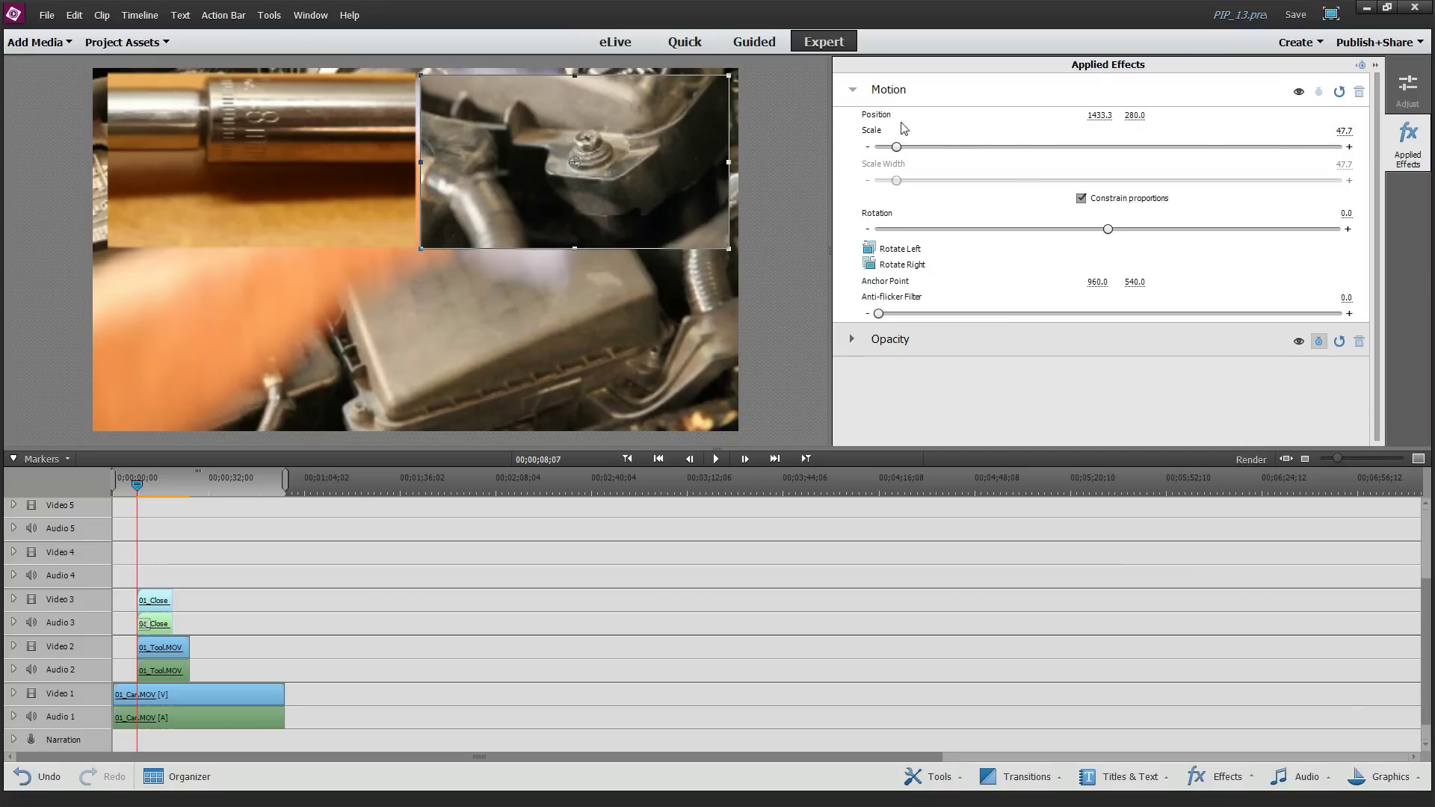
left_click(853, 90)
left_click(853, 89)
left_click(1361, 66)
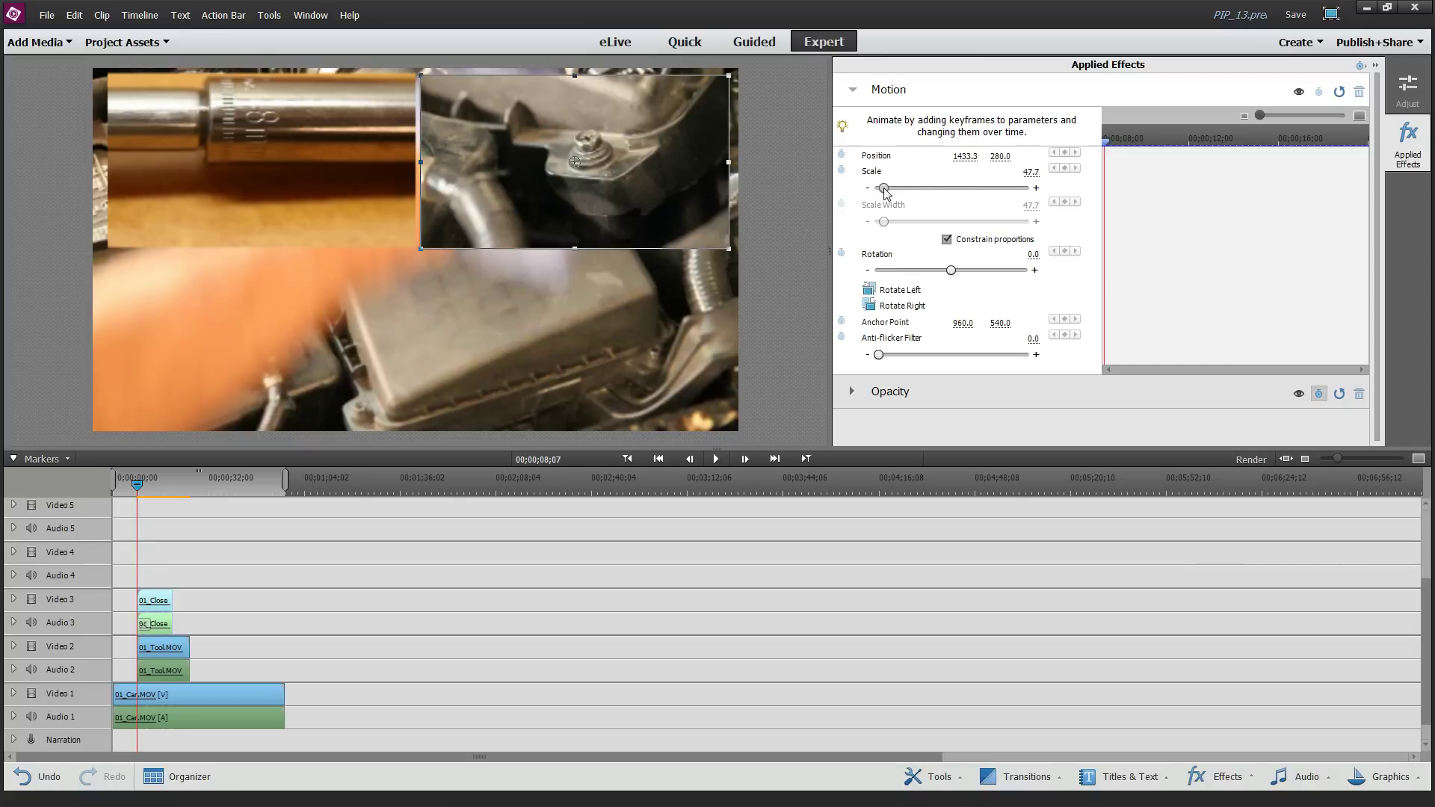
Keyframe the 01_CloseUp clip's Scale at 0 at its start and at 40 at 00;00;08;19.
left_click_drag(884, 189, 852, 183)
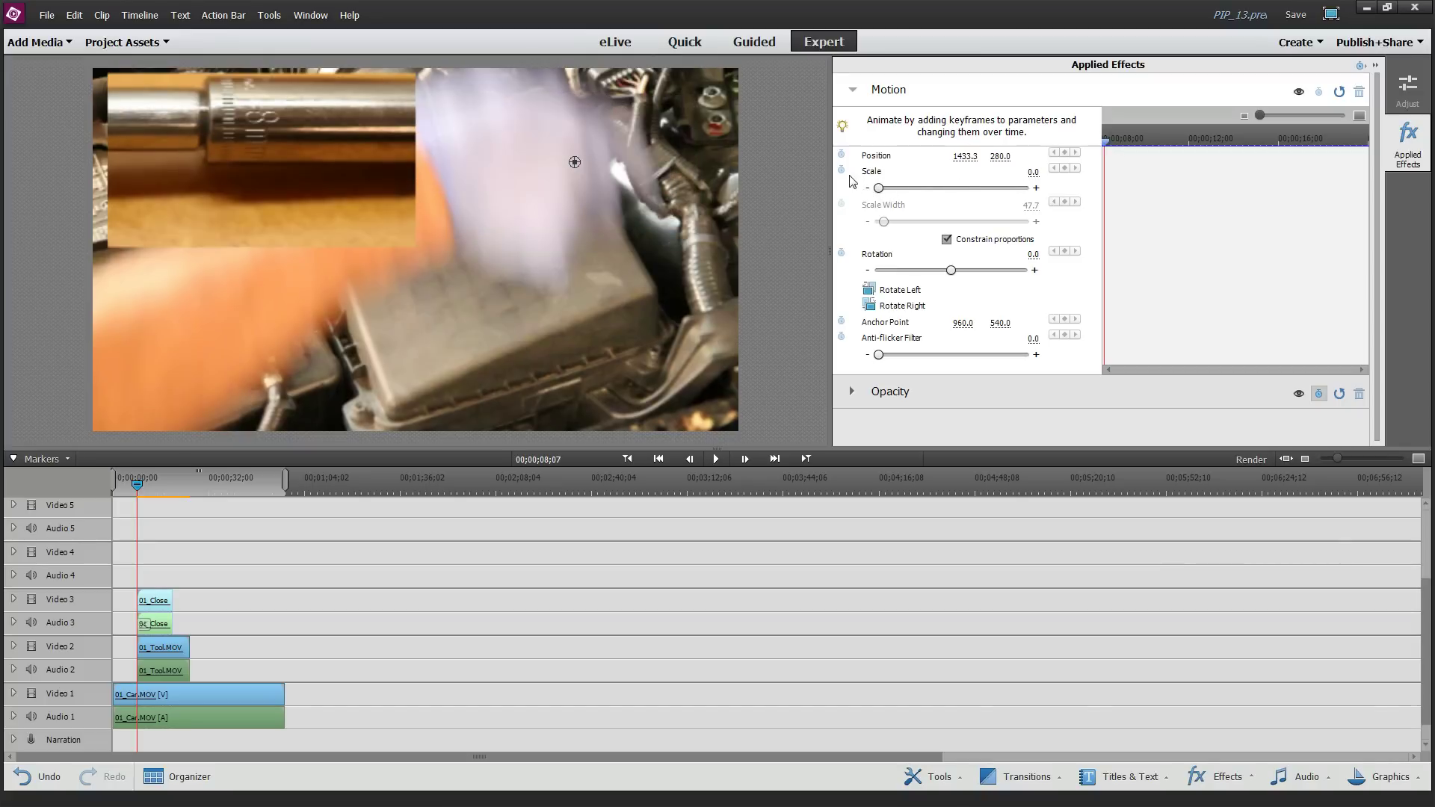
left_click(842, 171)
left_click_drag(1108, 148, 1115, 147)
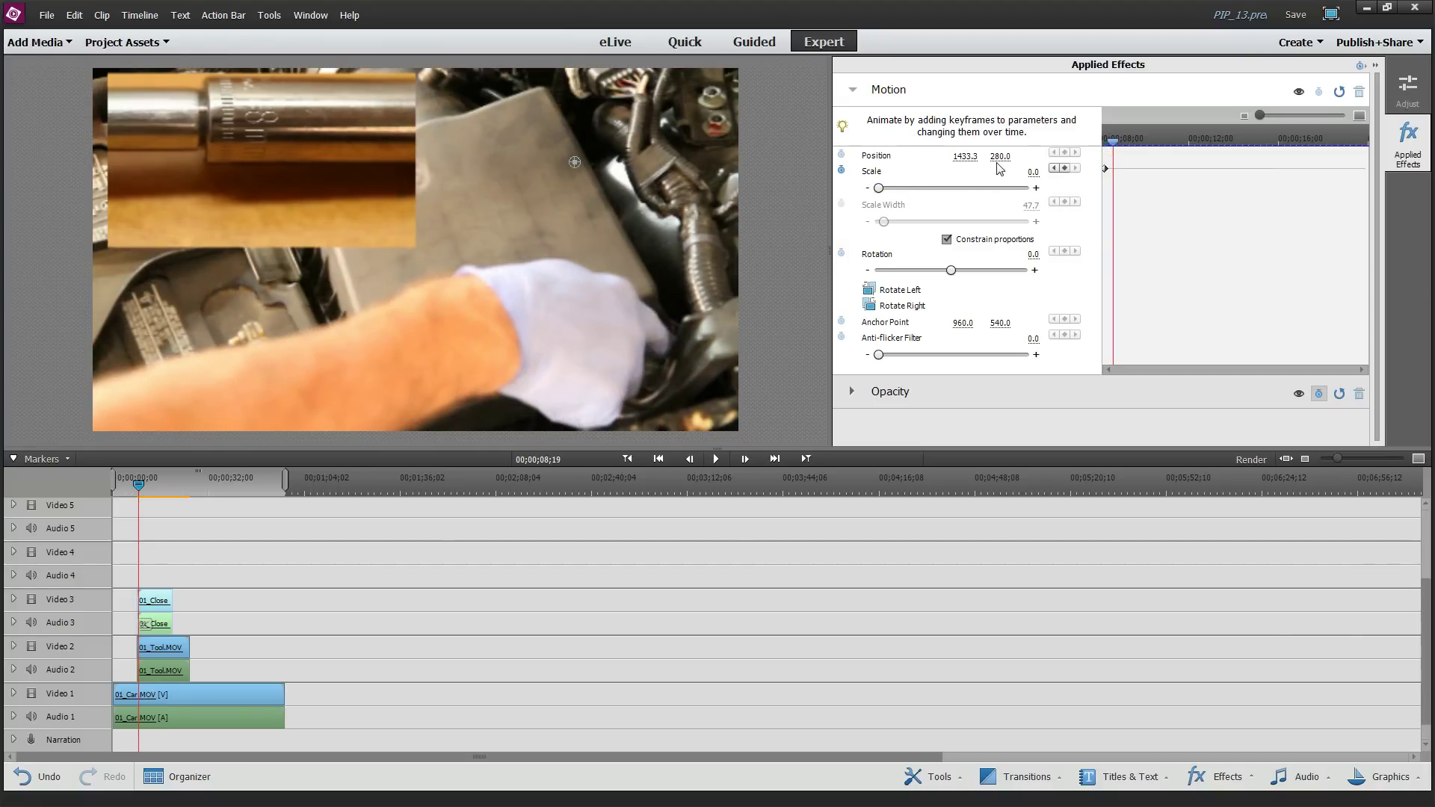
left_click(1032, 172)
key("Return")
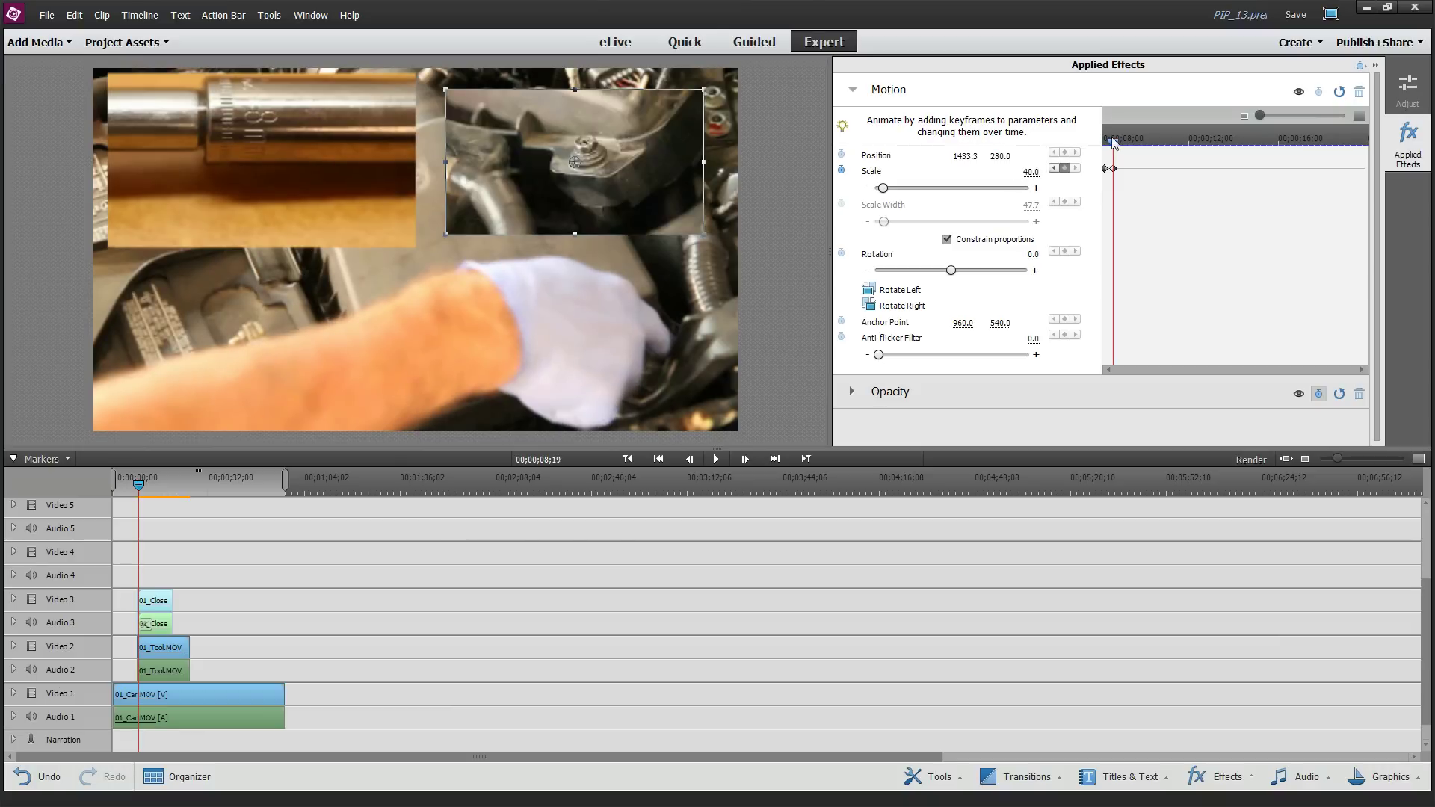
Add a Scale keyframe holding 40 at 00;00;17;19 and another with Scale 0 at 00;00;18;26.
left_click_drag(1114, 146, 1318, 147)
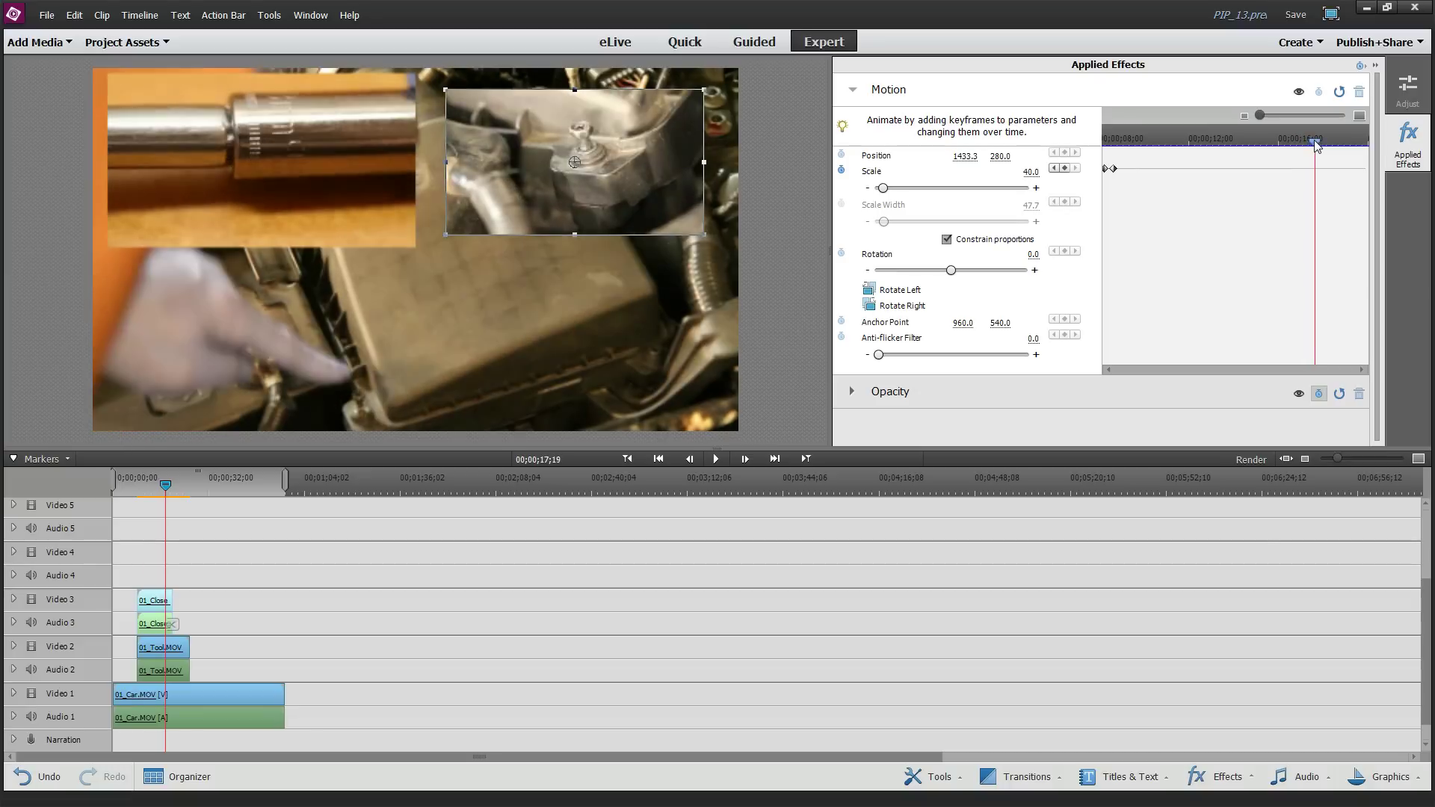
left_click(1065, 169)
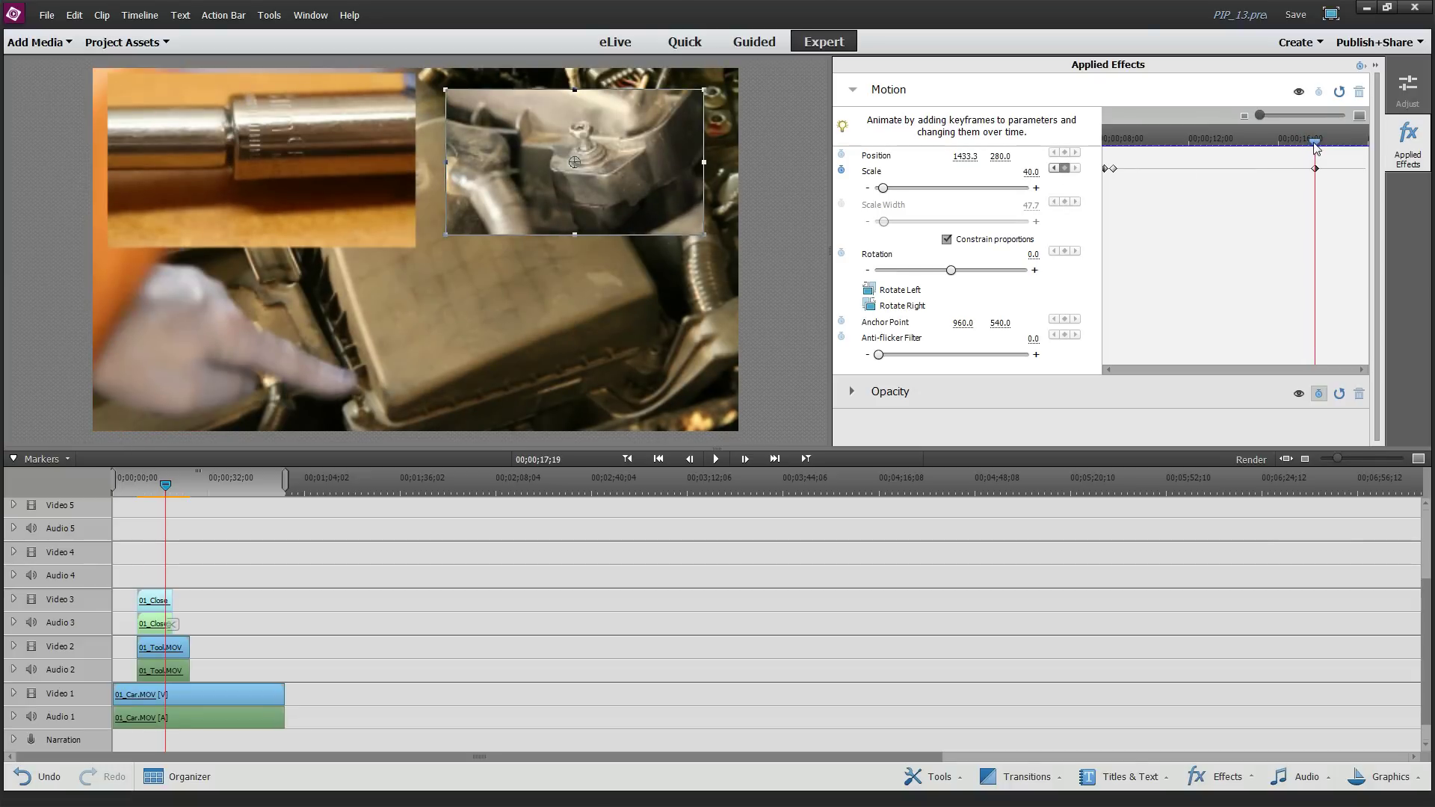
left_click_drag(1317, 147, 1344, 147)
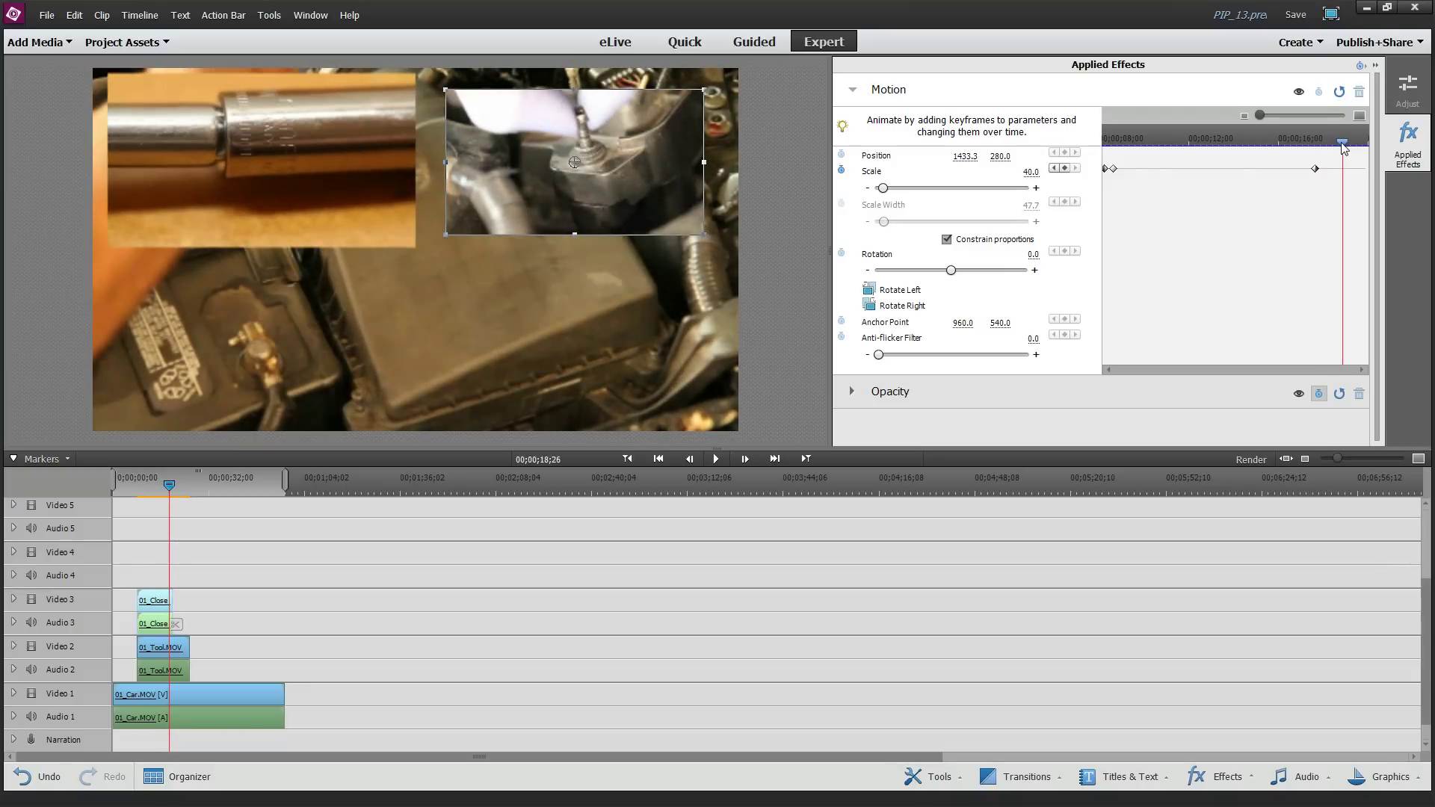
left_click_drag(882, 187, 867, 188)
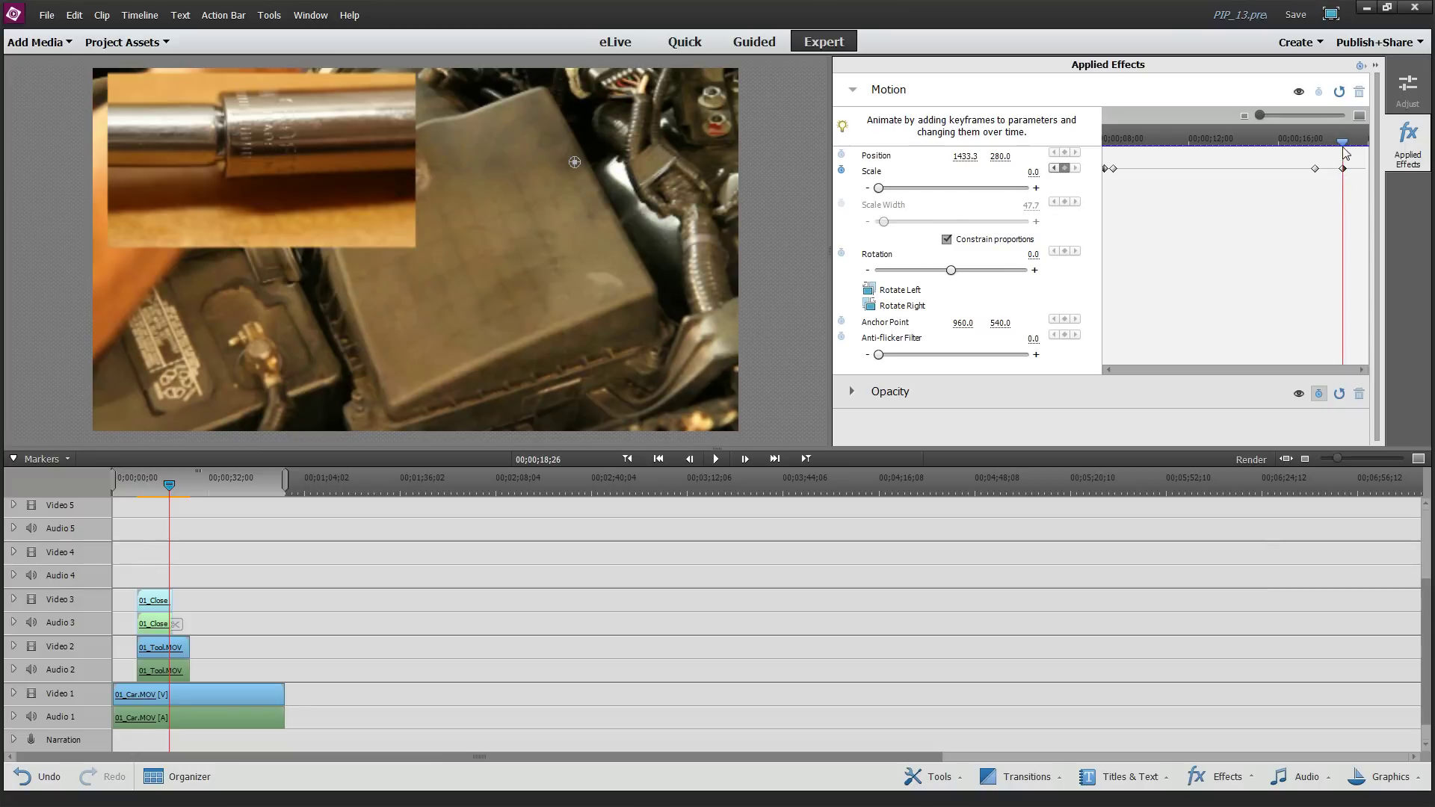
Play the 01_CloseUp scale animation from 00;00;07;07, just before the clip starts.
left_click_drag(1344, 142, 1069, 149)
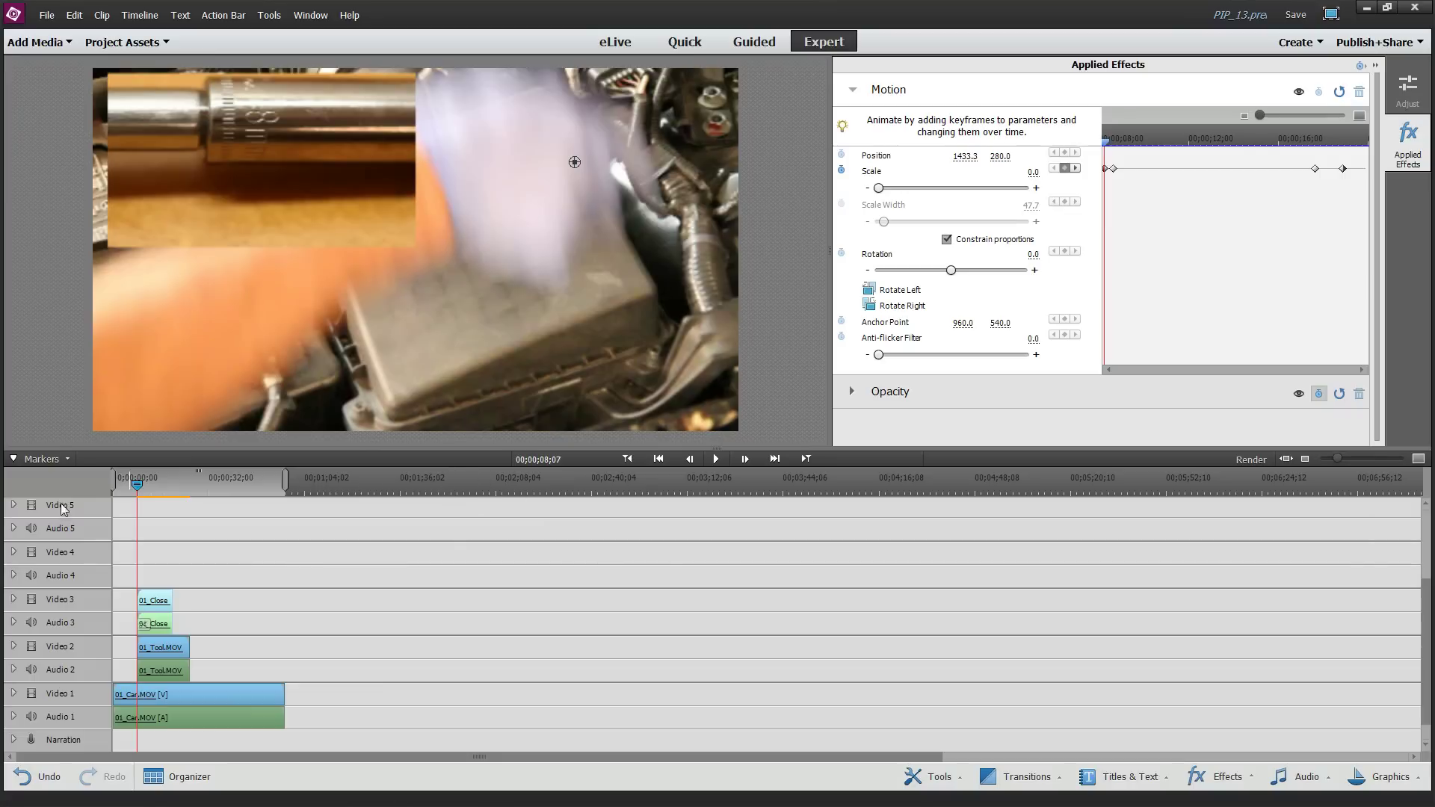
left_click_drag(137, 486, 134, 486)
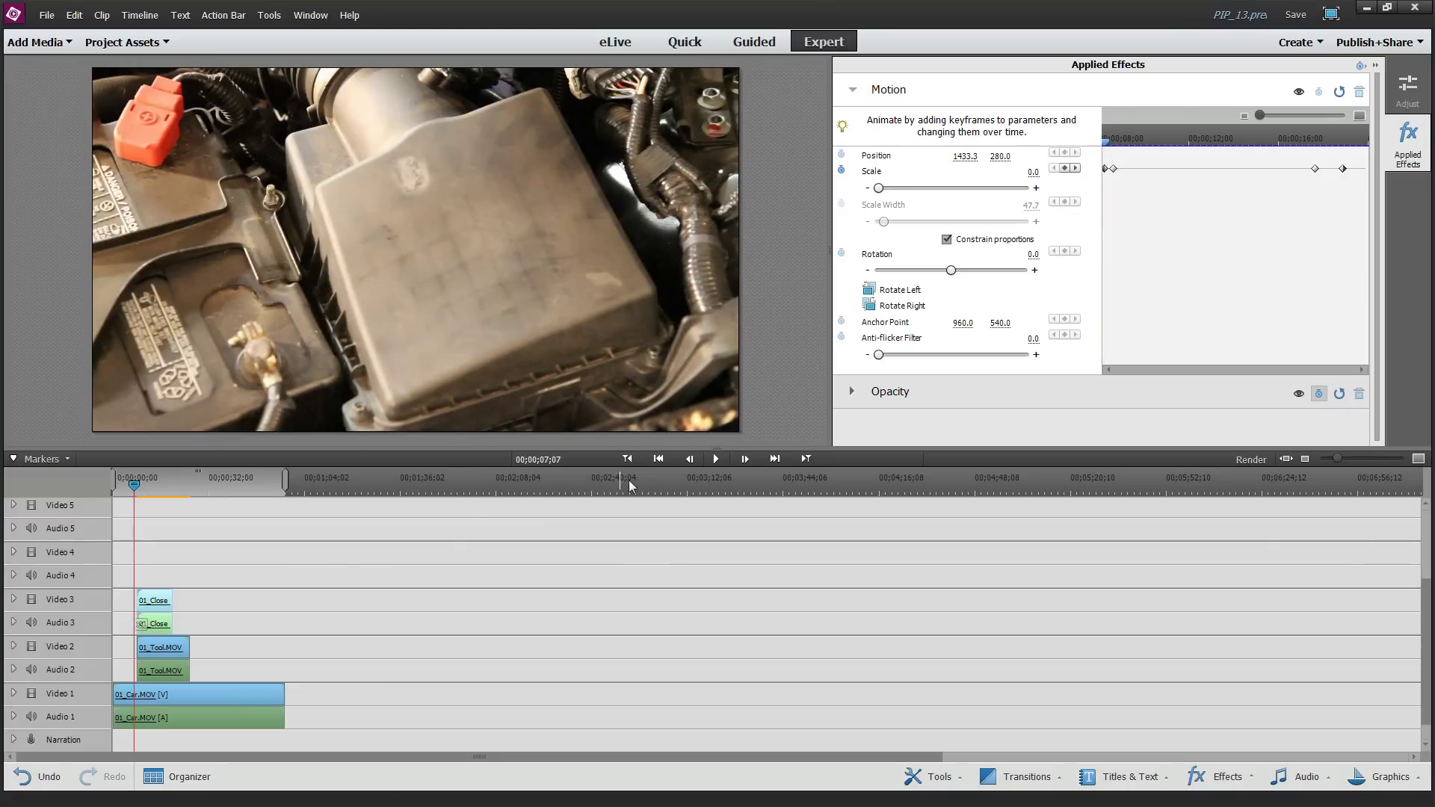
left_click(716, 459)
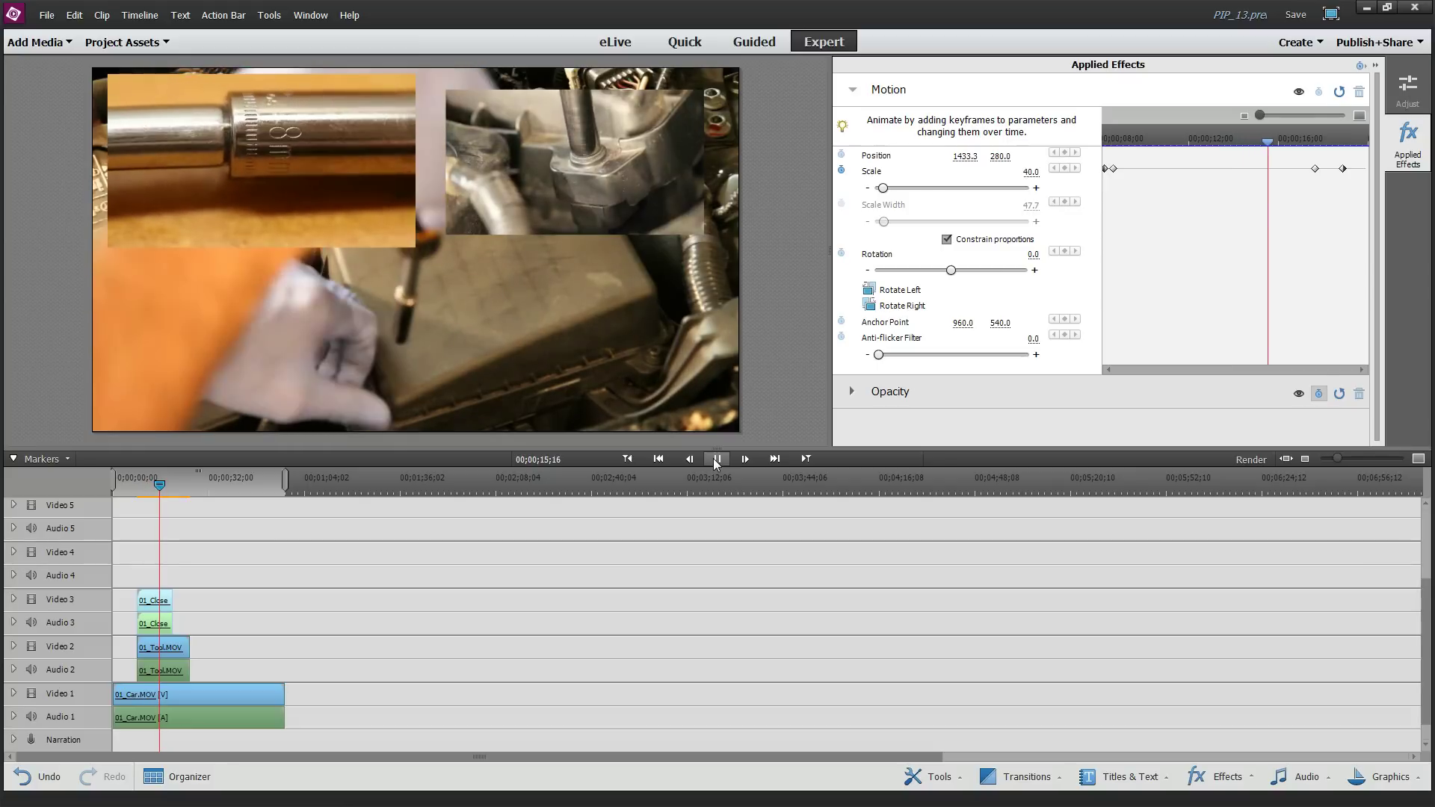
Stop playback and keyframe the 01_Tool clip's Scale at 0 at its start, 00;00;08;07.
left_click(716, 459)
left_click(183, 694)
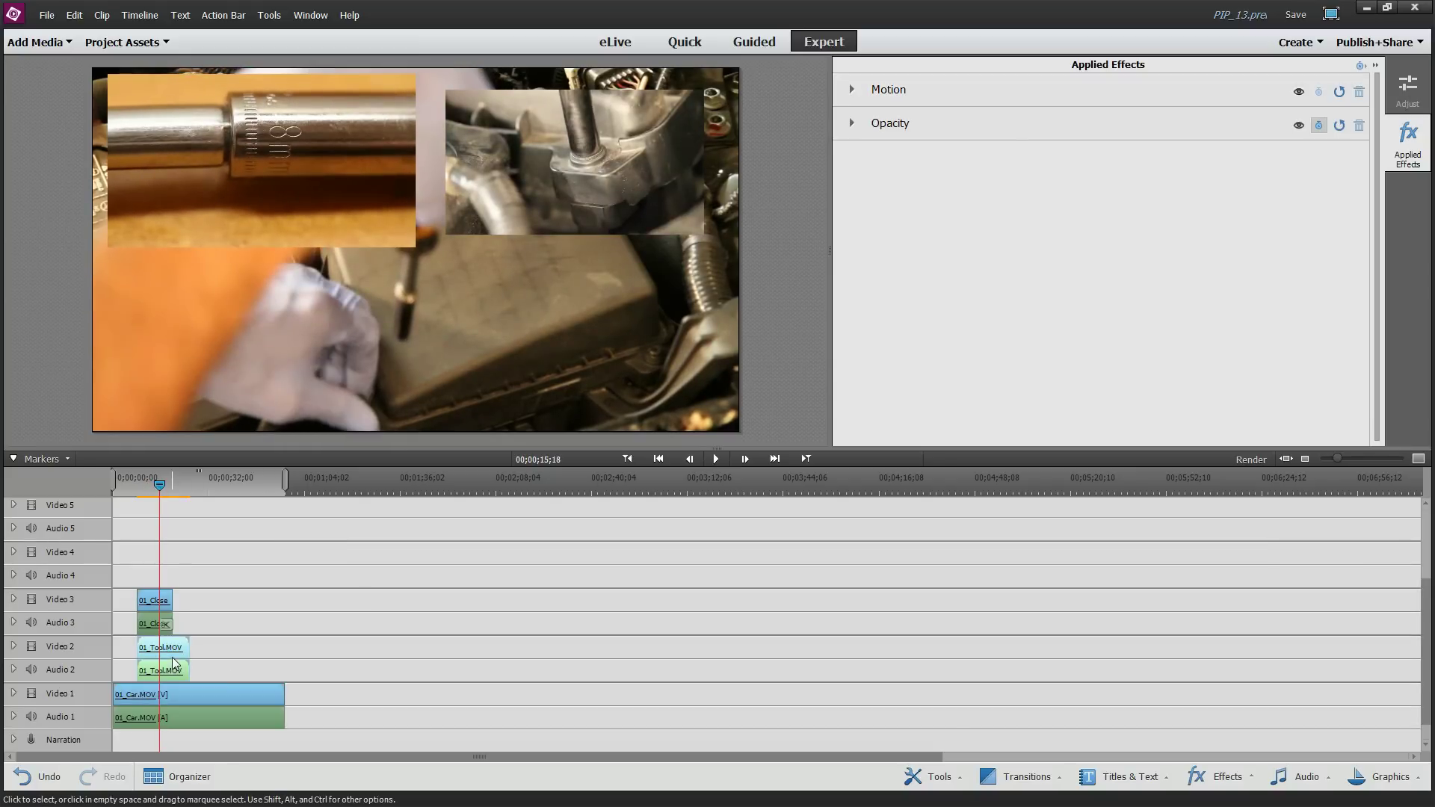
left_click(854, 92)
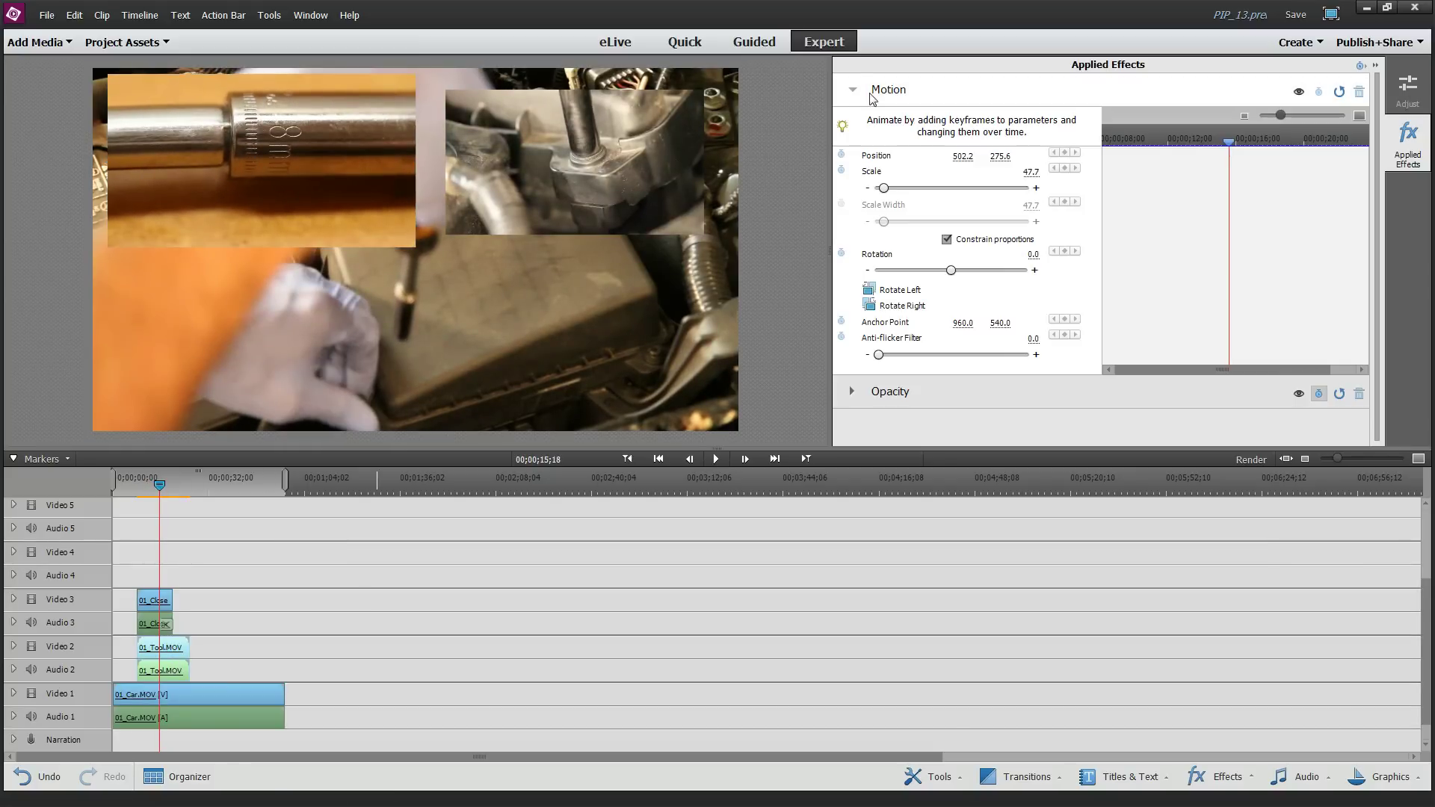
left_click(1097, 152)
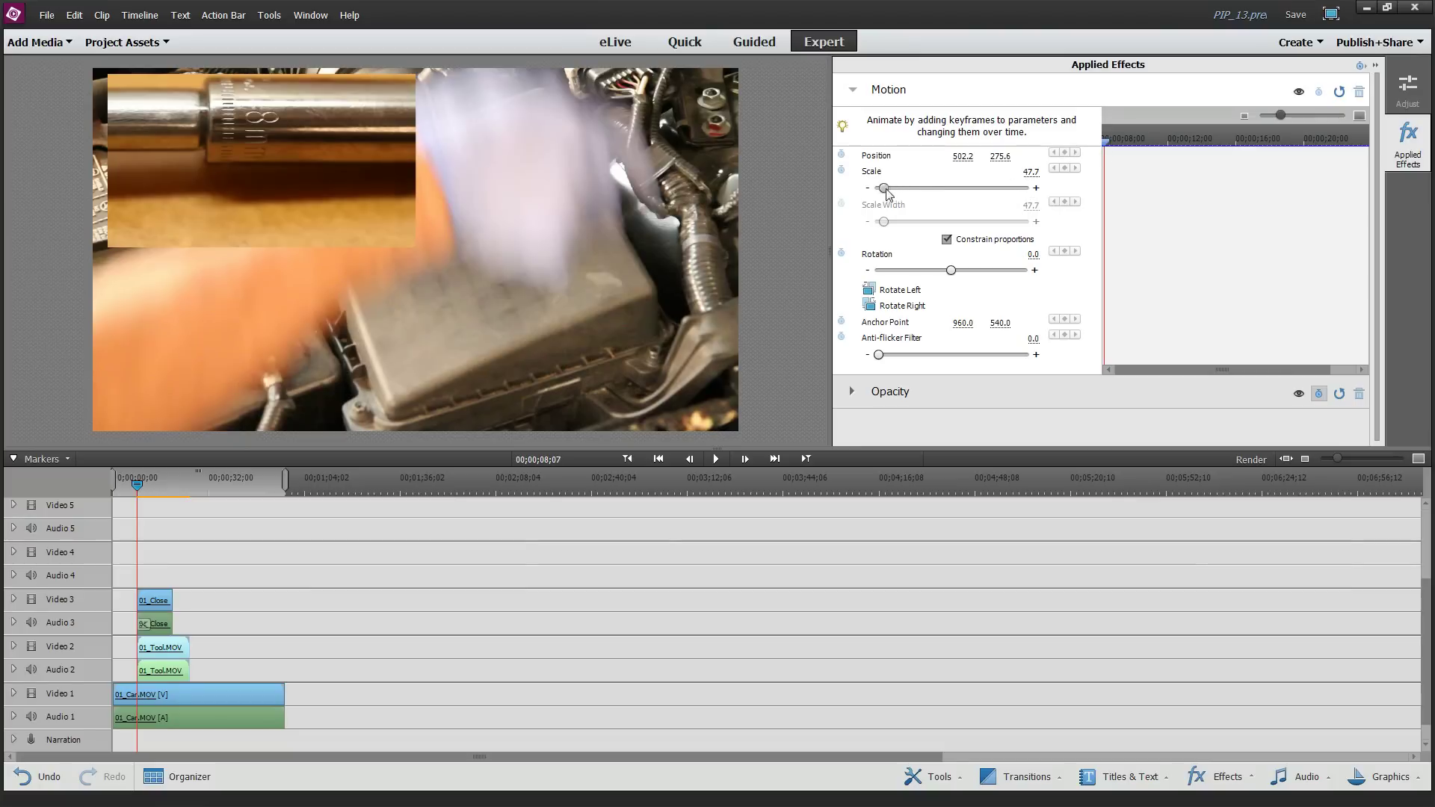
left_click_drag(888, 193, 871, 192)
left_click(843, 171)
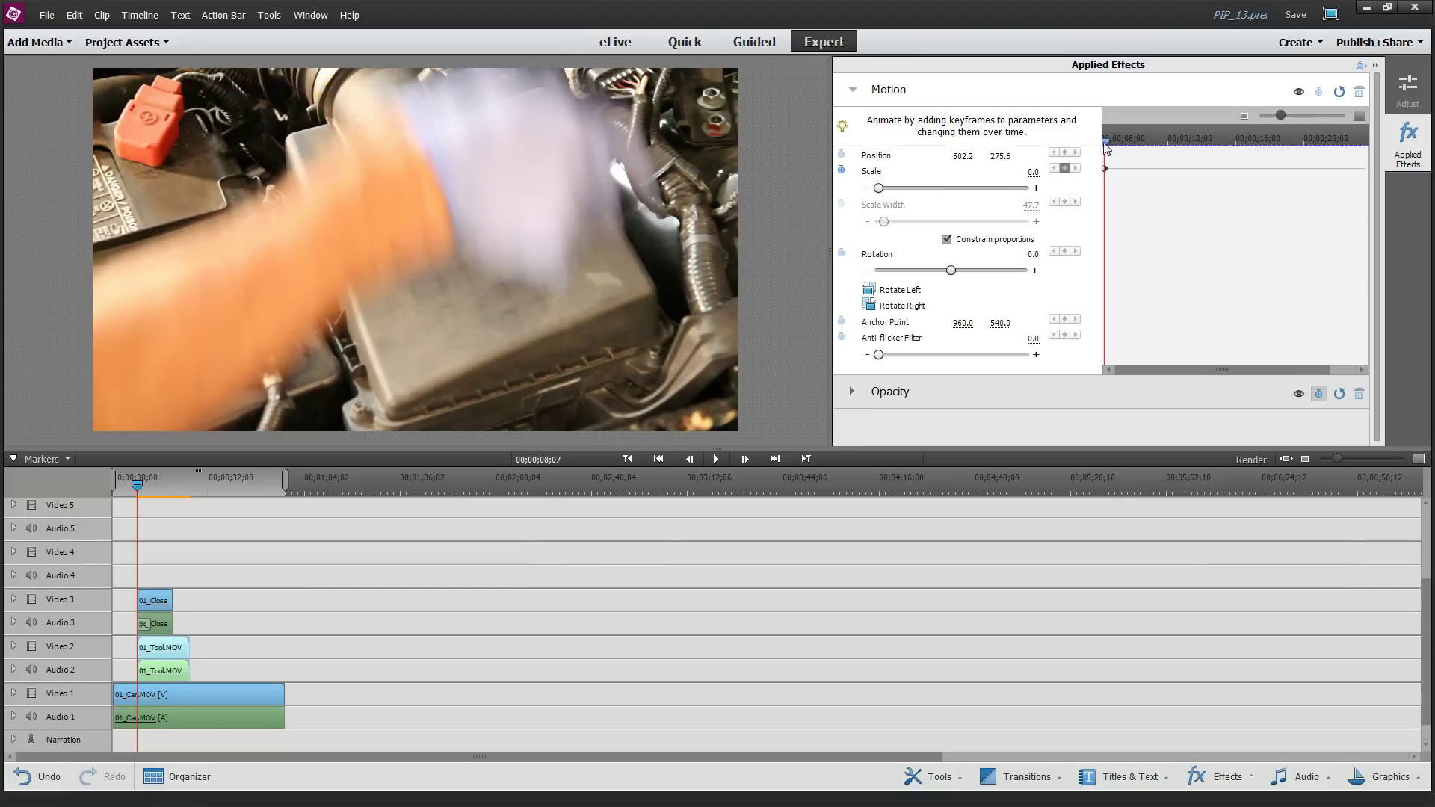
Add 01_Tool Scale keyframes of 40 at 00;00;09;10 and shortly before the clip's end, plus one of 0 at 00;00;23;19.
left_click_drag(1107, 145, 1123, 142)
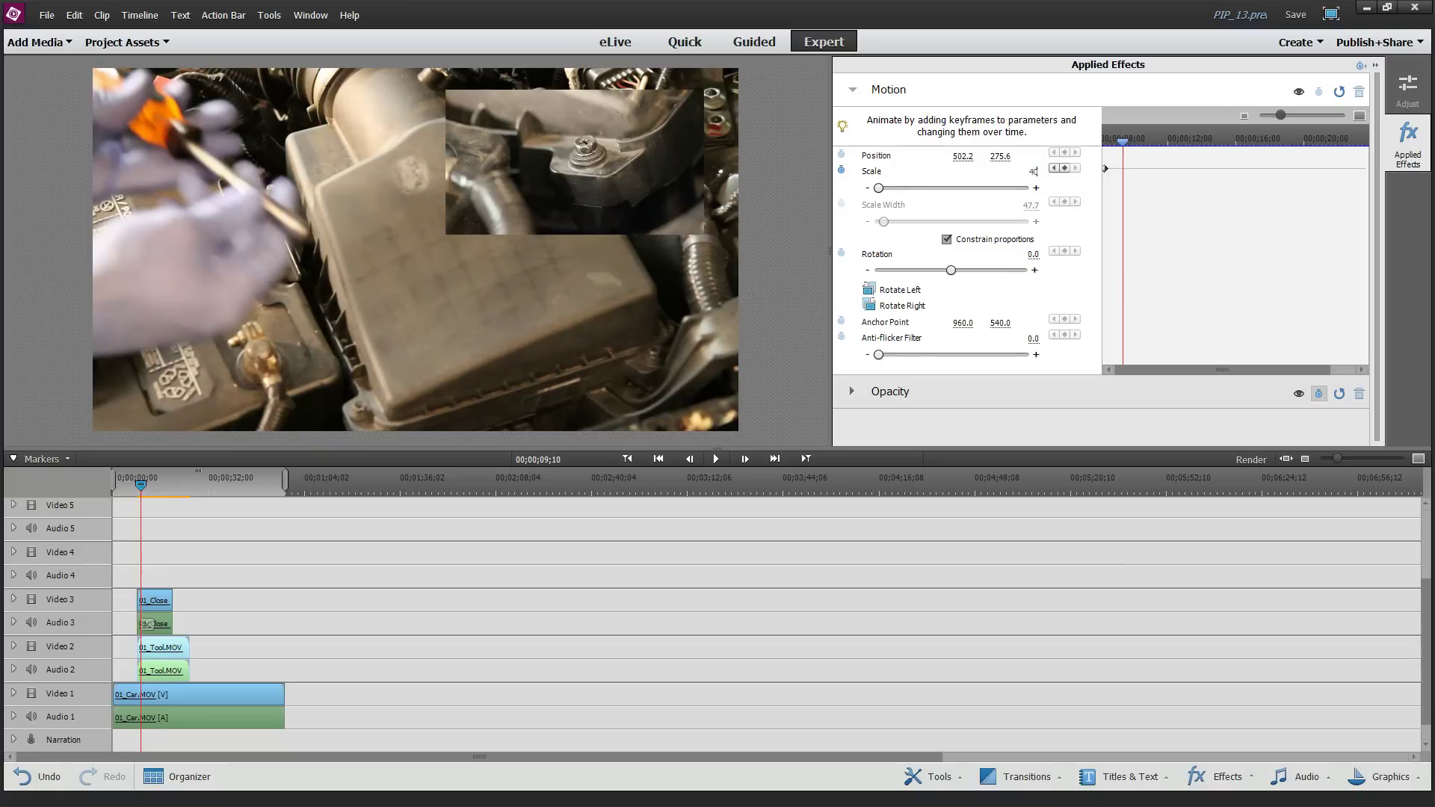
key("Return")
left_click_drag(1133, 147, 1363, 140)
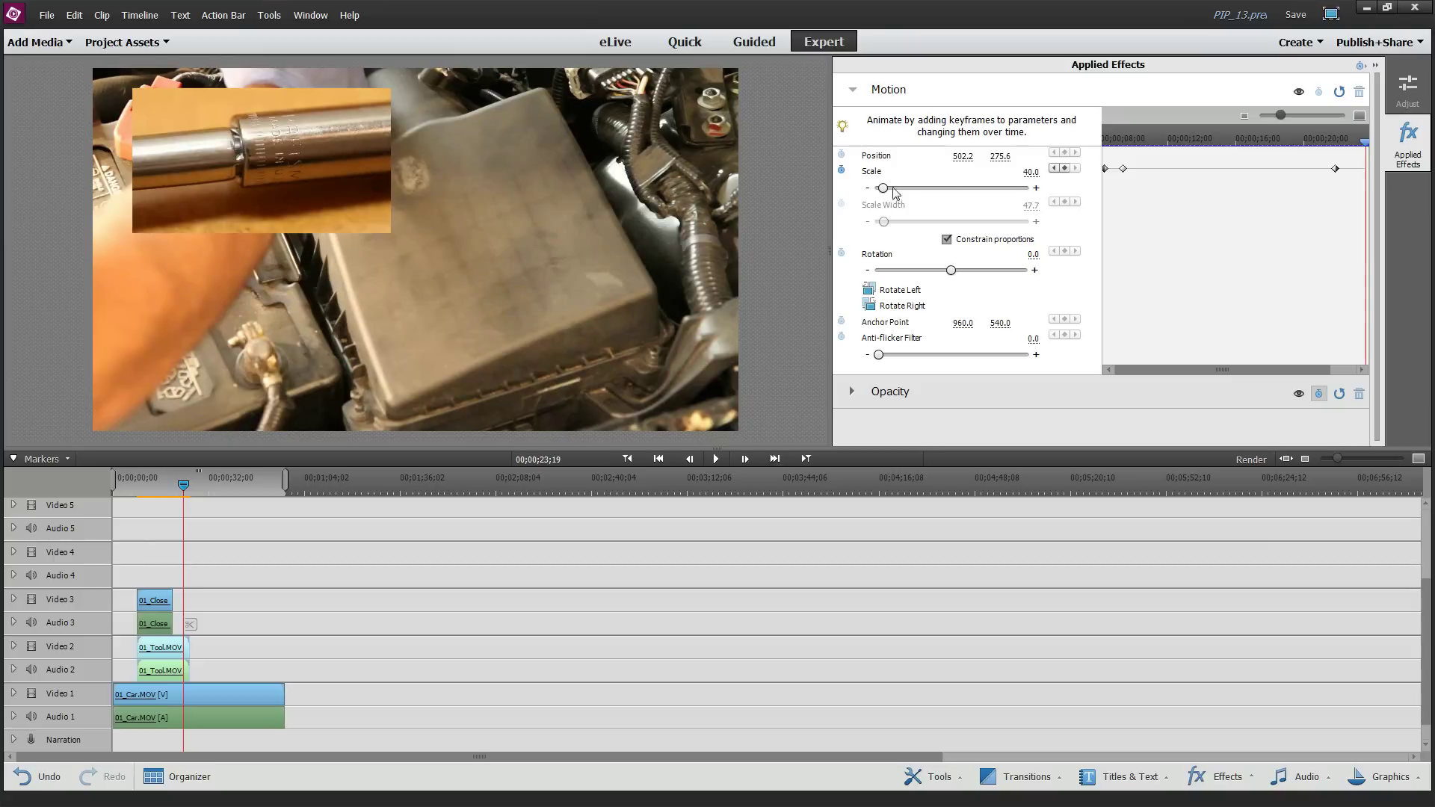
left_click_drag(882, 189, 858, 191)
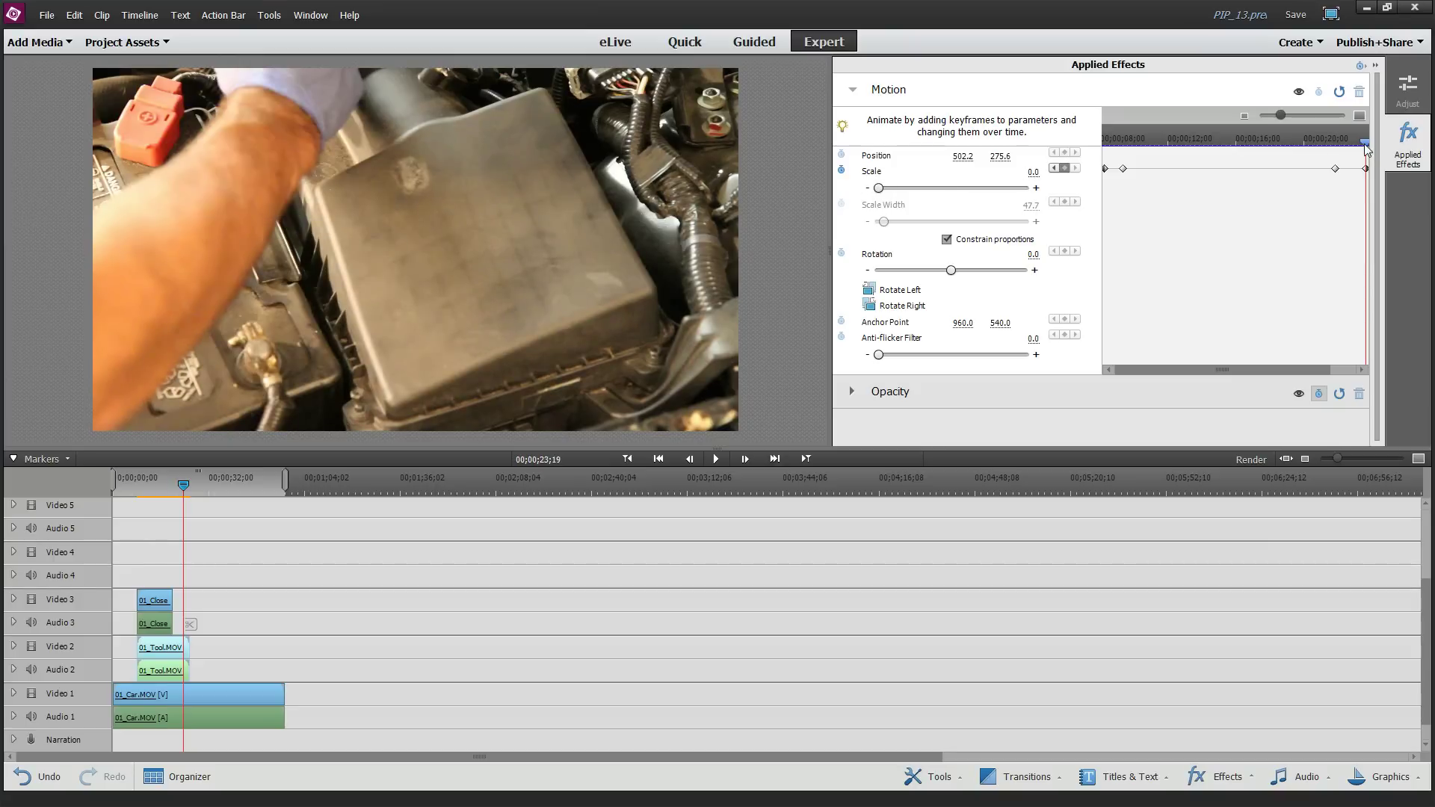
Play the 01_Tool scale animation from the clip's start at 00;00;08;07 and stop at 00;00;11;26.
left_click_drag(1366, 144, 1105, 142)
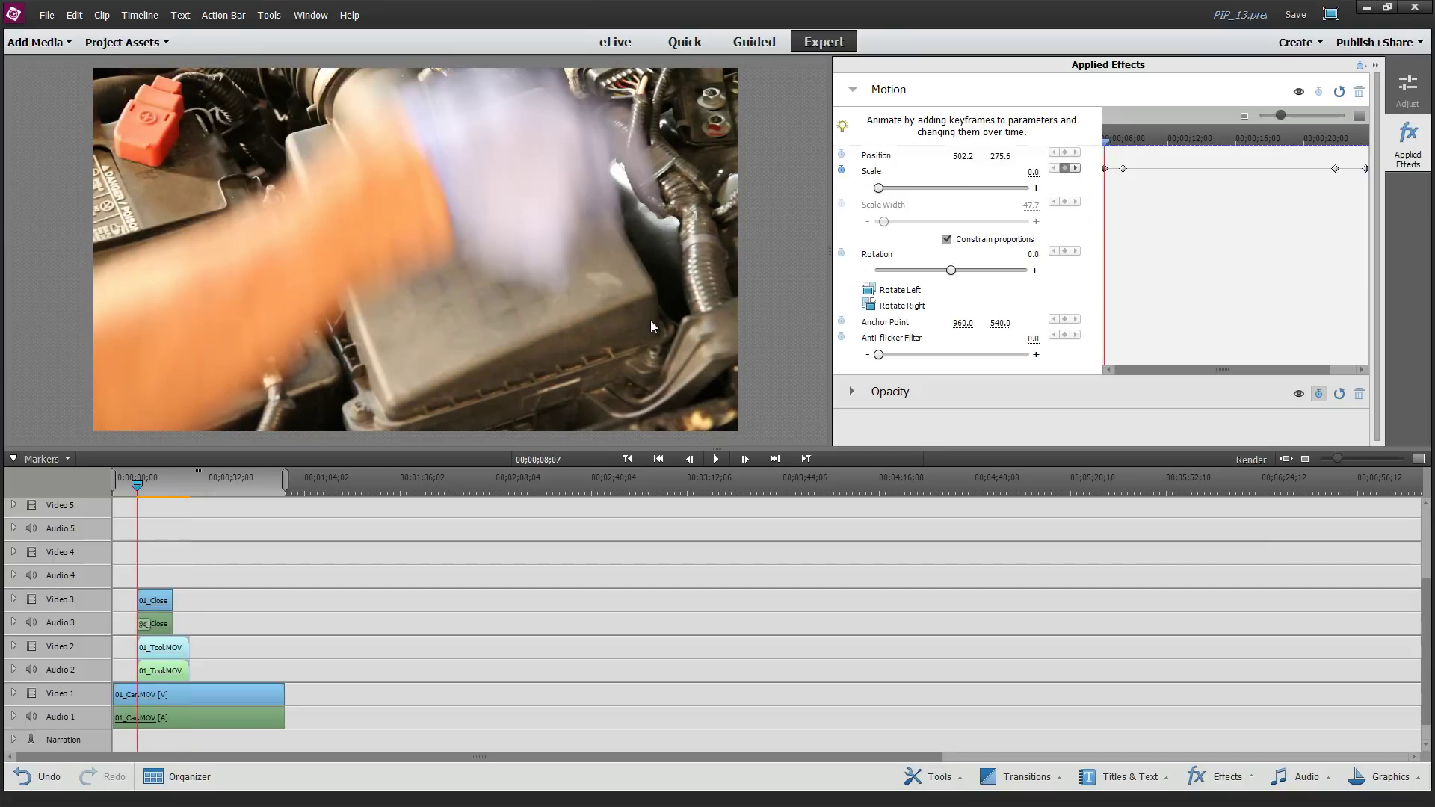
left_click(720, 459)
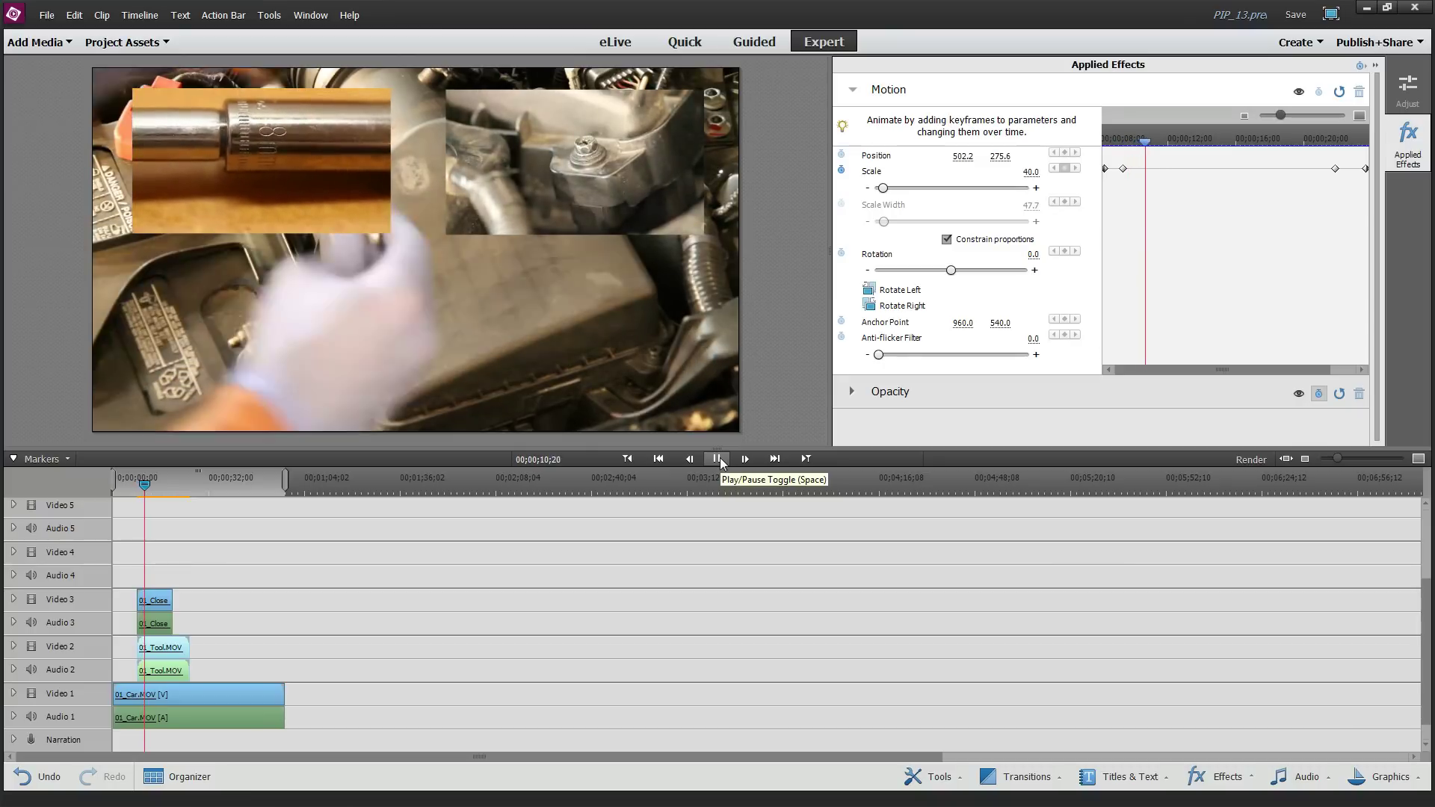
left_click(163, 647)
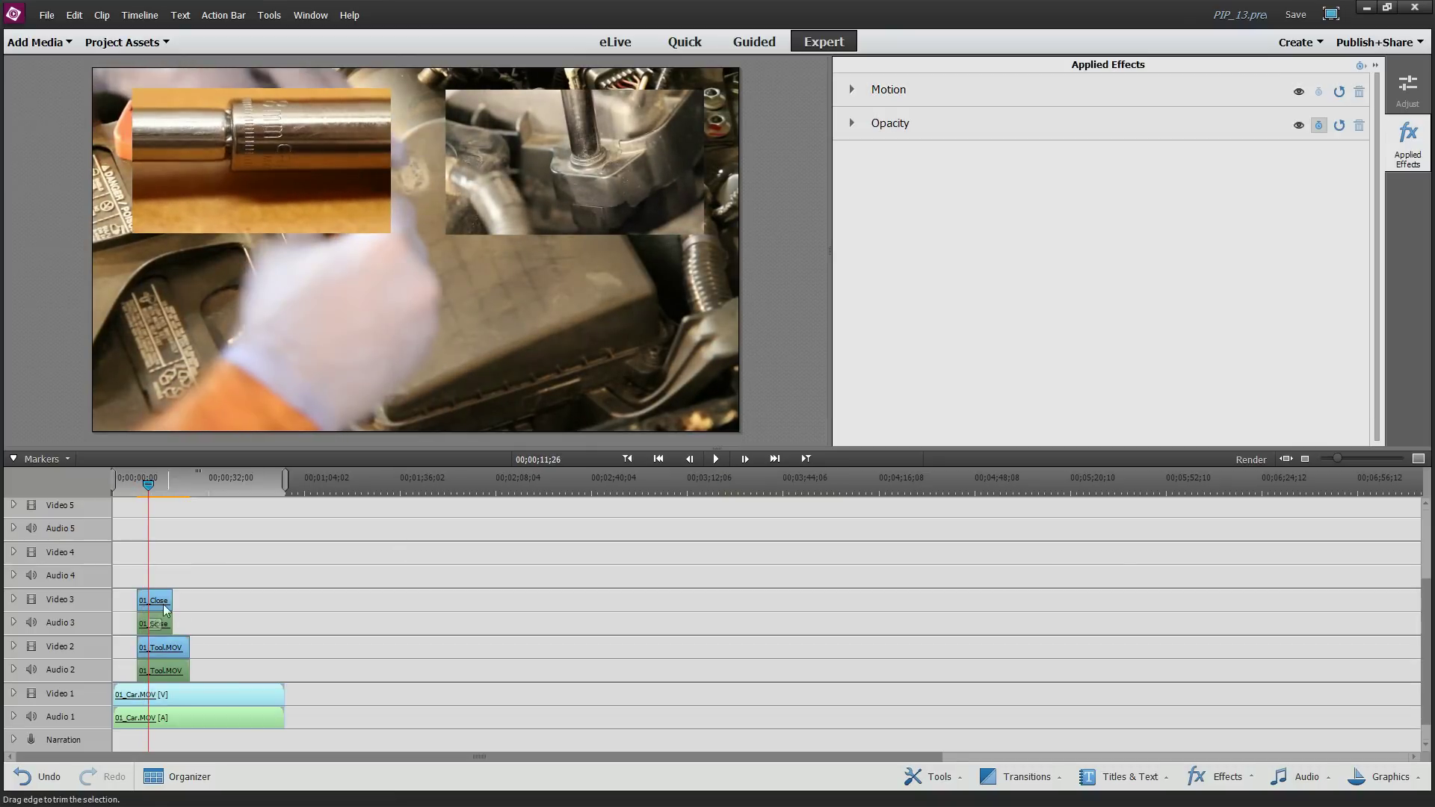
Shift the 01_Tool clip on Video 2 to start at 00;00;11;26 and play back the staggered insets.
mouse_move(171, 601)
left_mouse_down()
mouse_move(187, 602)
mouse_move(164, 606)
left_mouse_up()
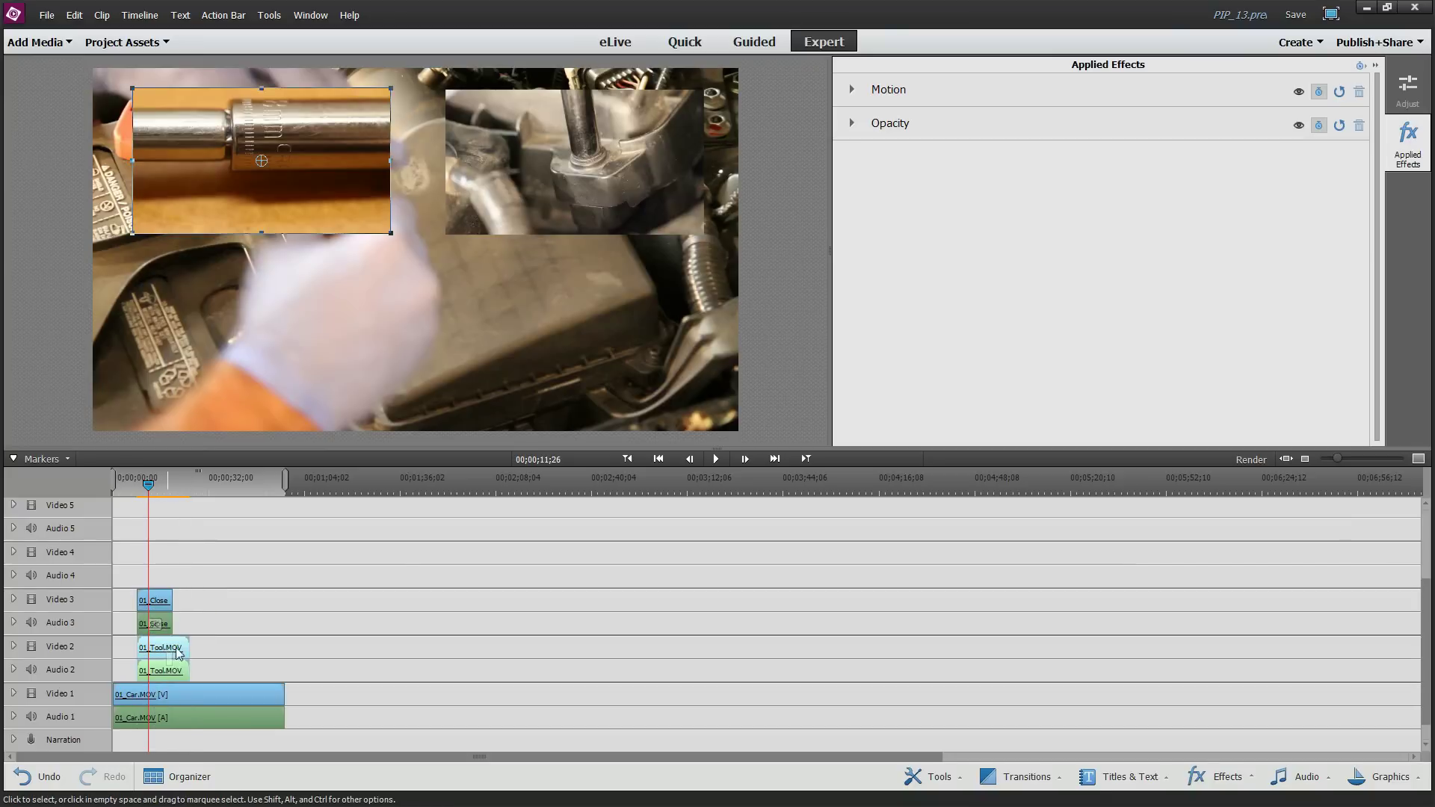
left_click_drag(178, 655, 191, 652)
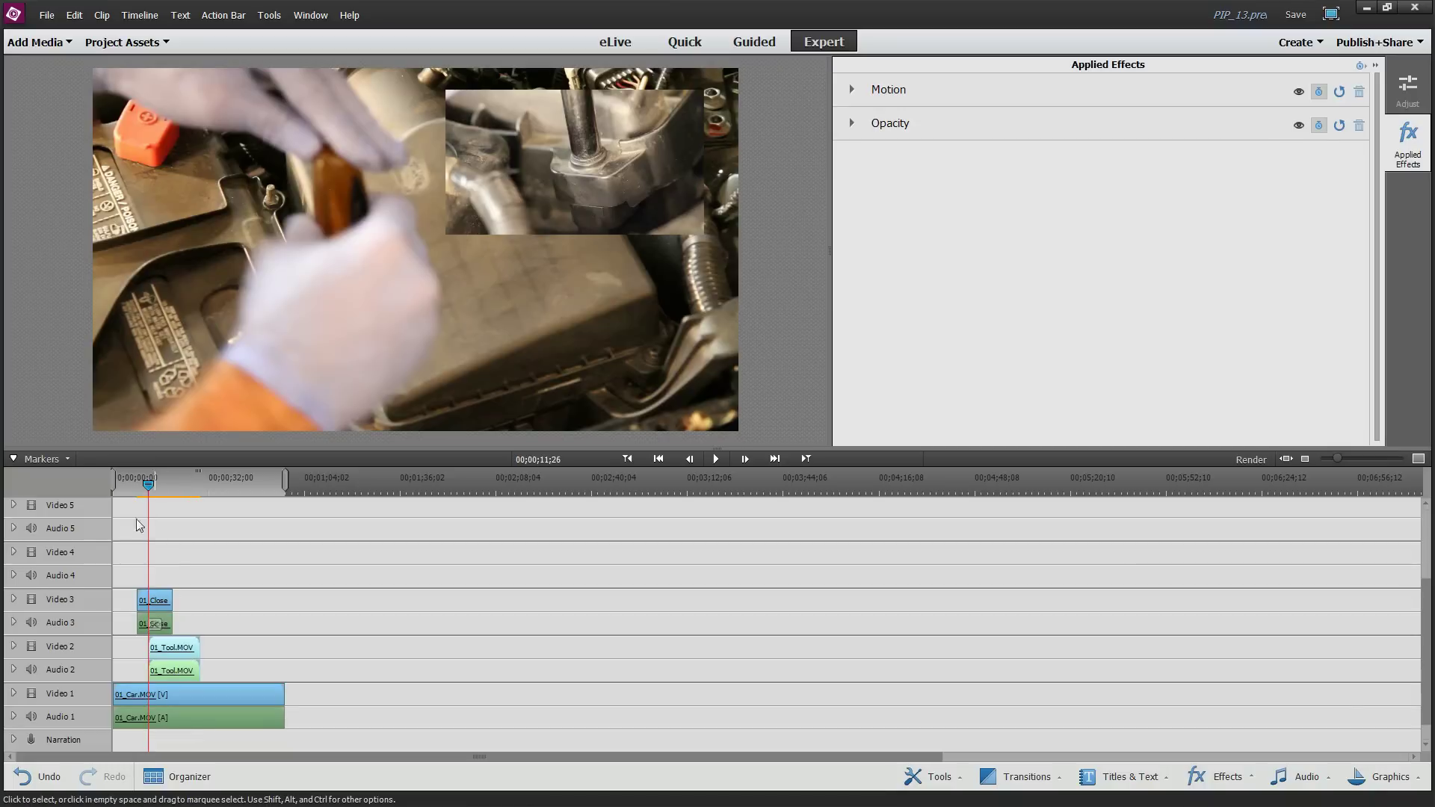
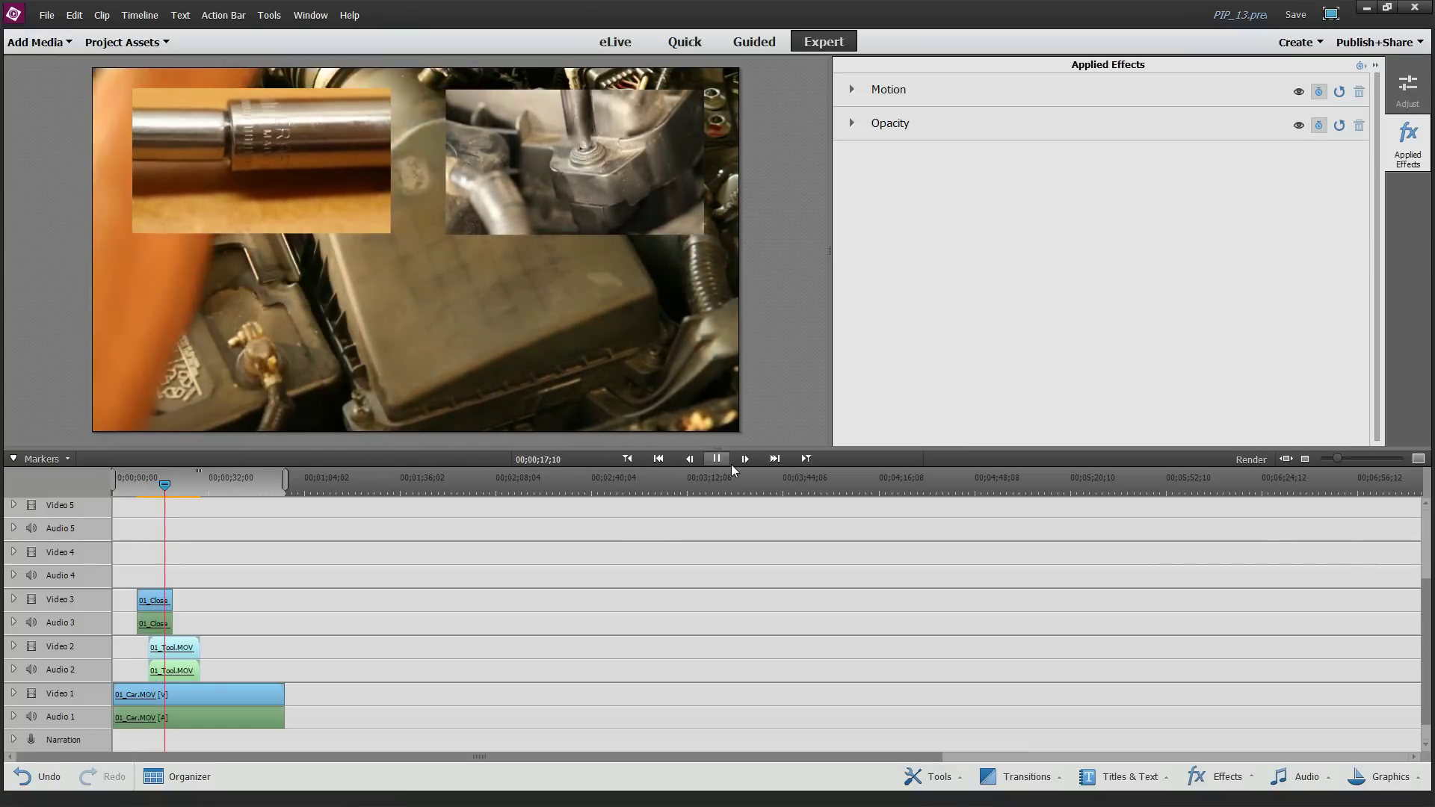
left_click(716, 459)
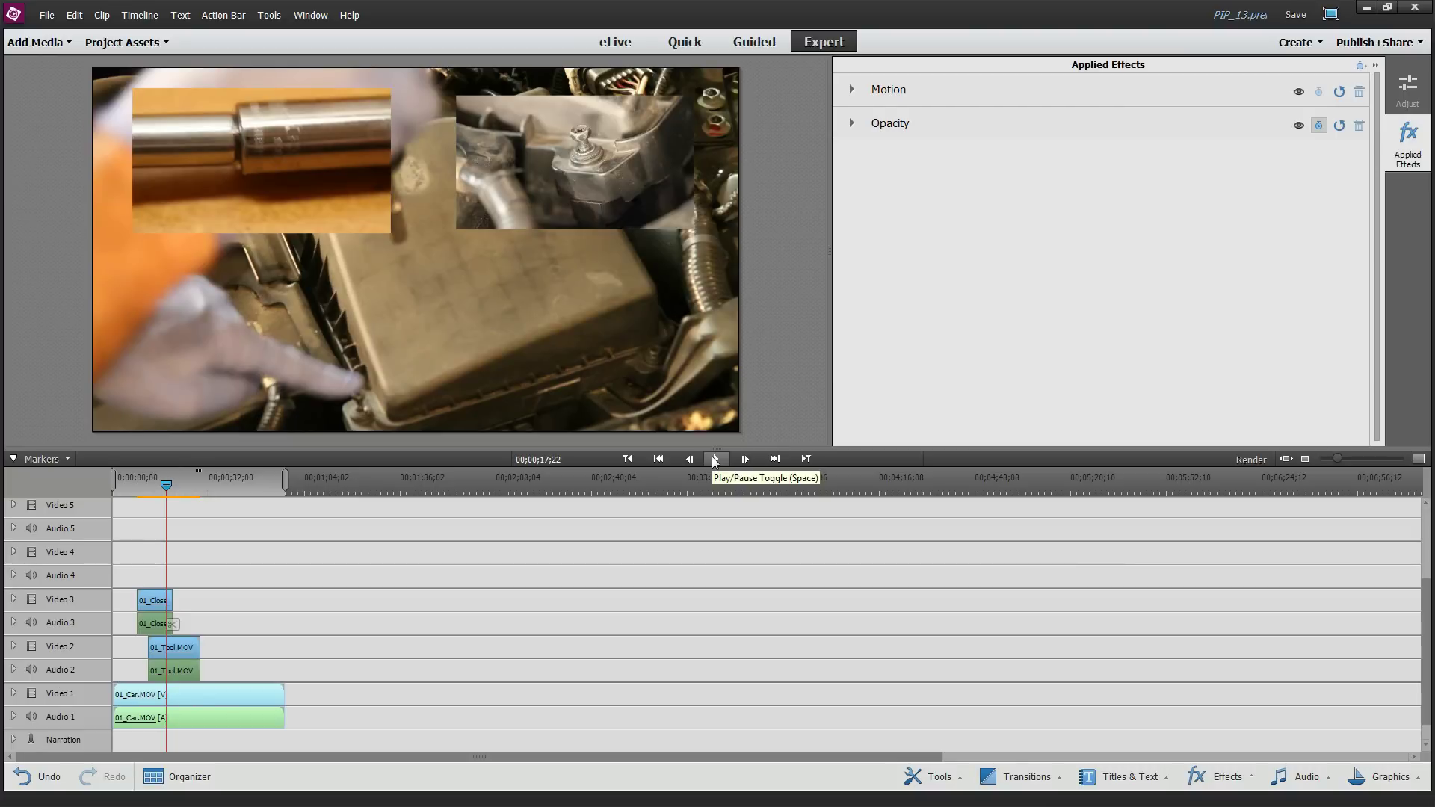
Keyframe the 01_CloseUp clip's Position at 1433.3, 280.0 at its start and at 435.6, 808.9 at 00;00;10;13.
left_click(163, 600)
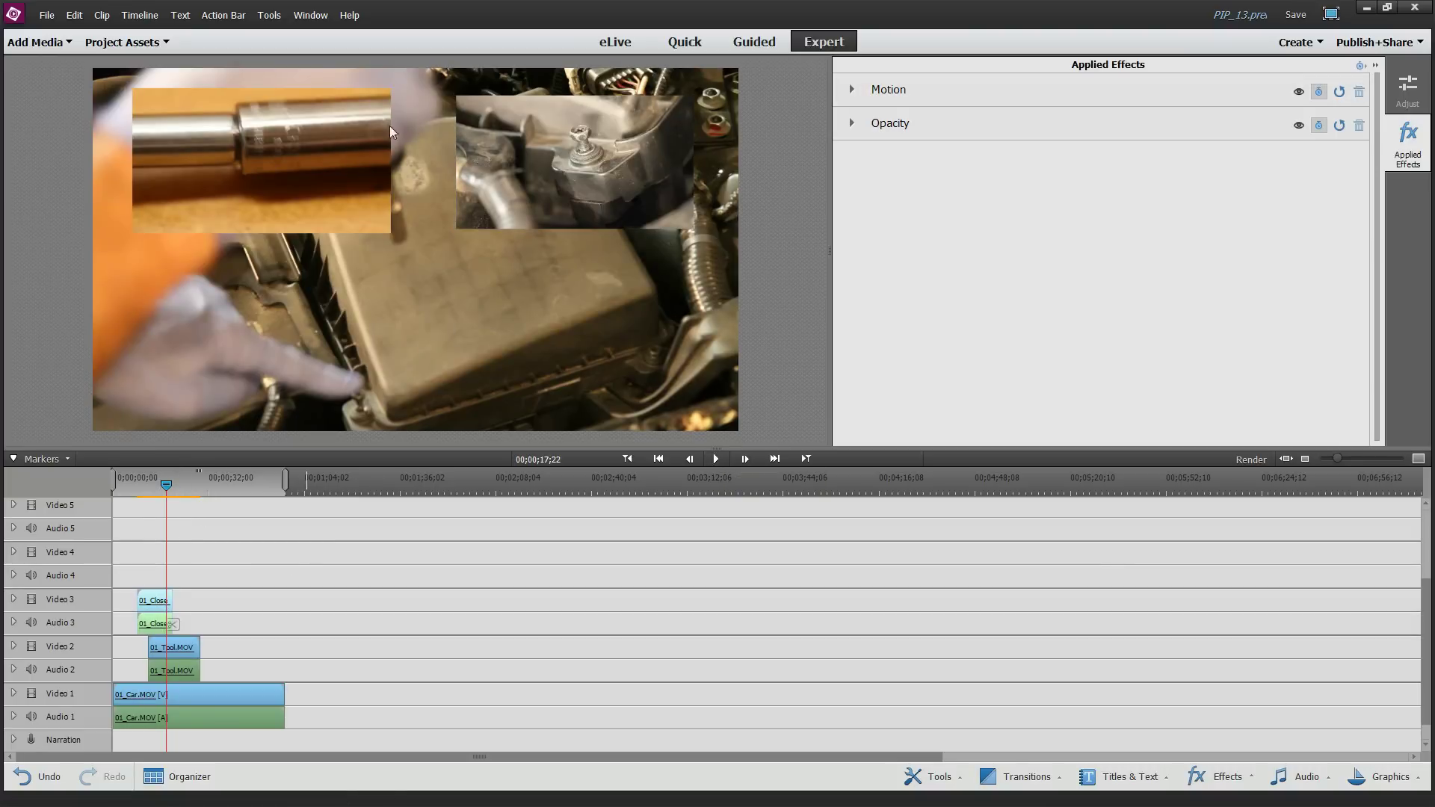
left_click(852, 91)
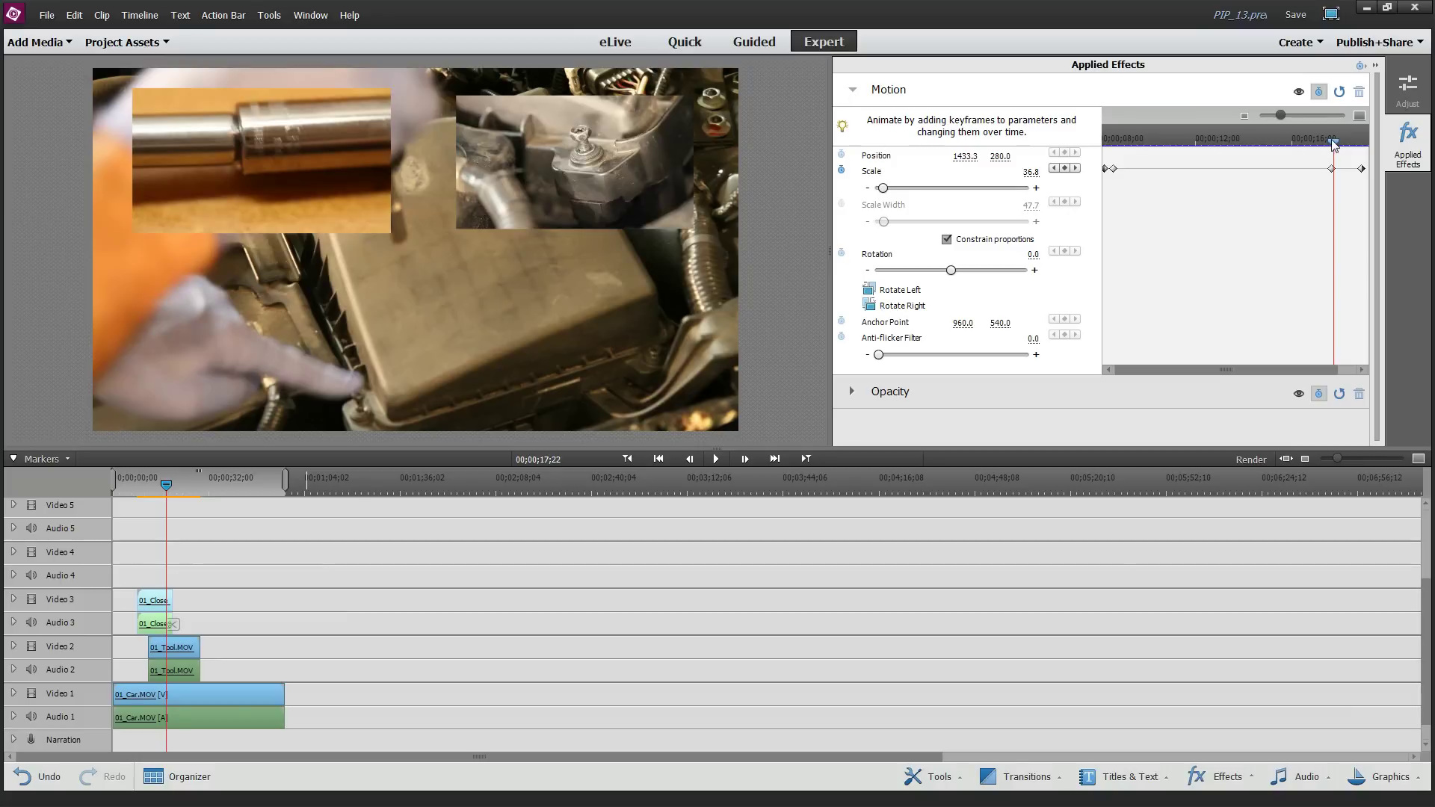
left_click_drag(1335, 144, 1096, 142)
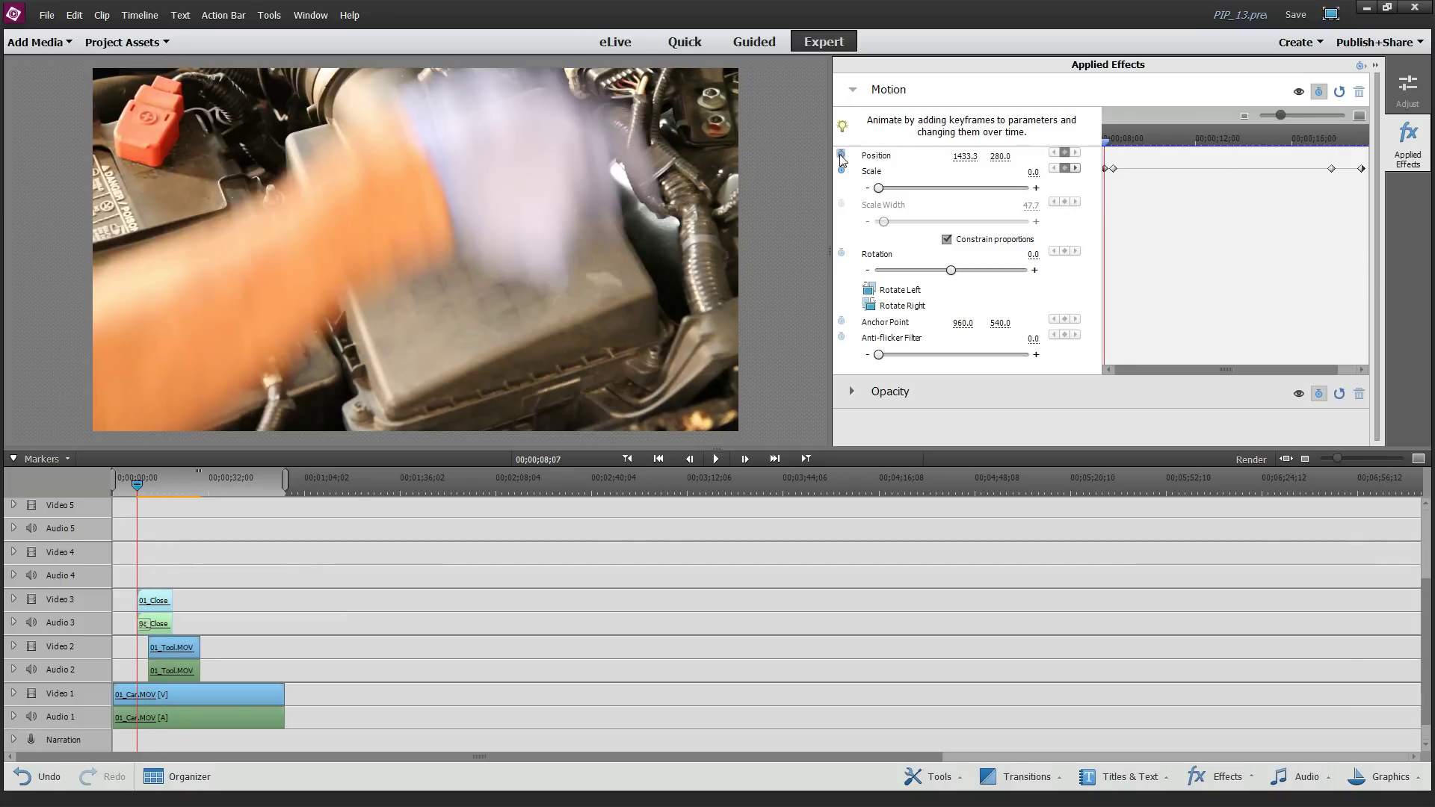
left_click(841, 156)
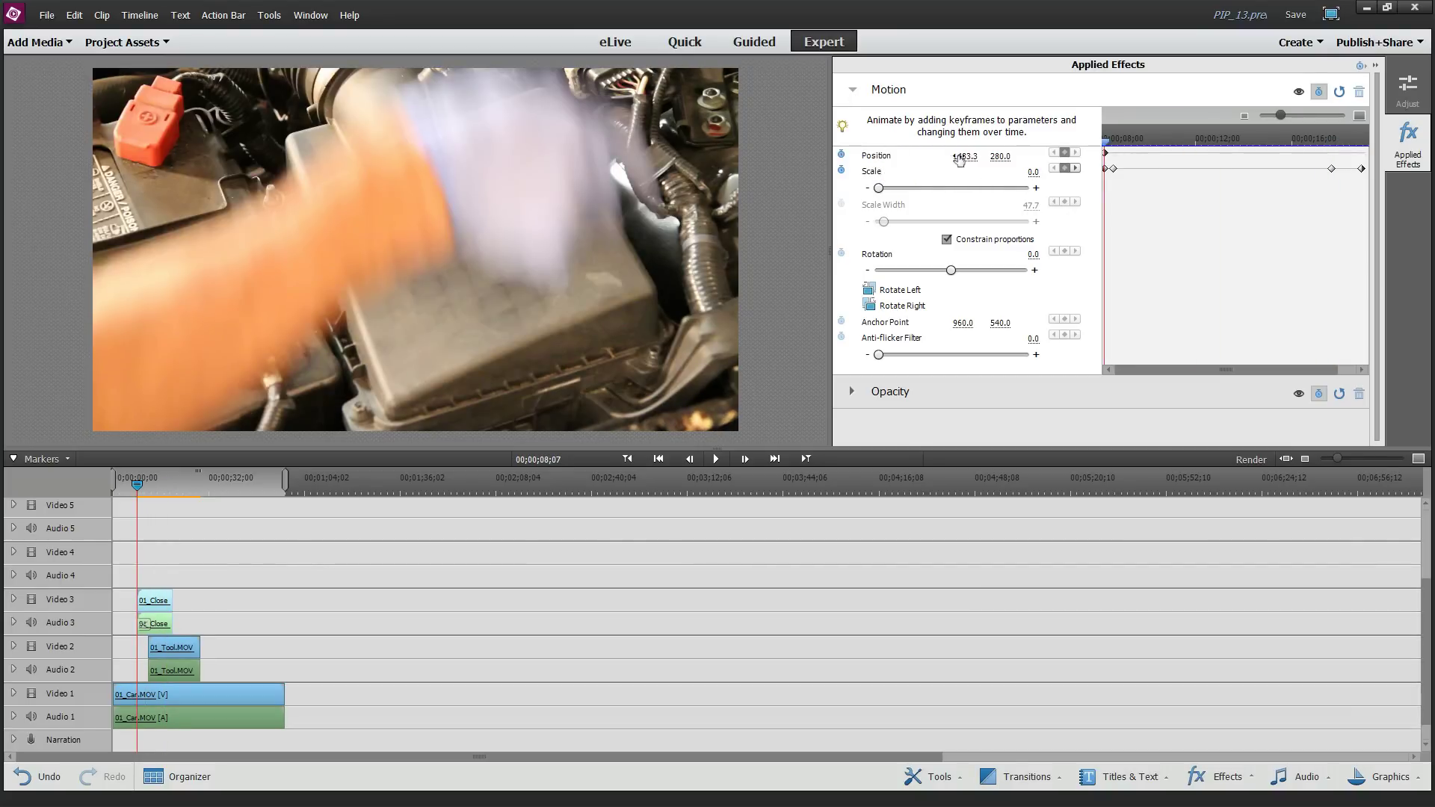
left_click(1134, 94)
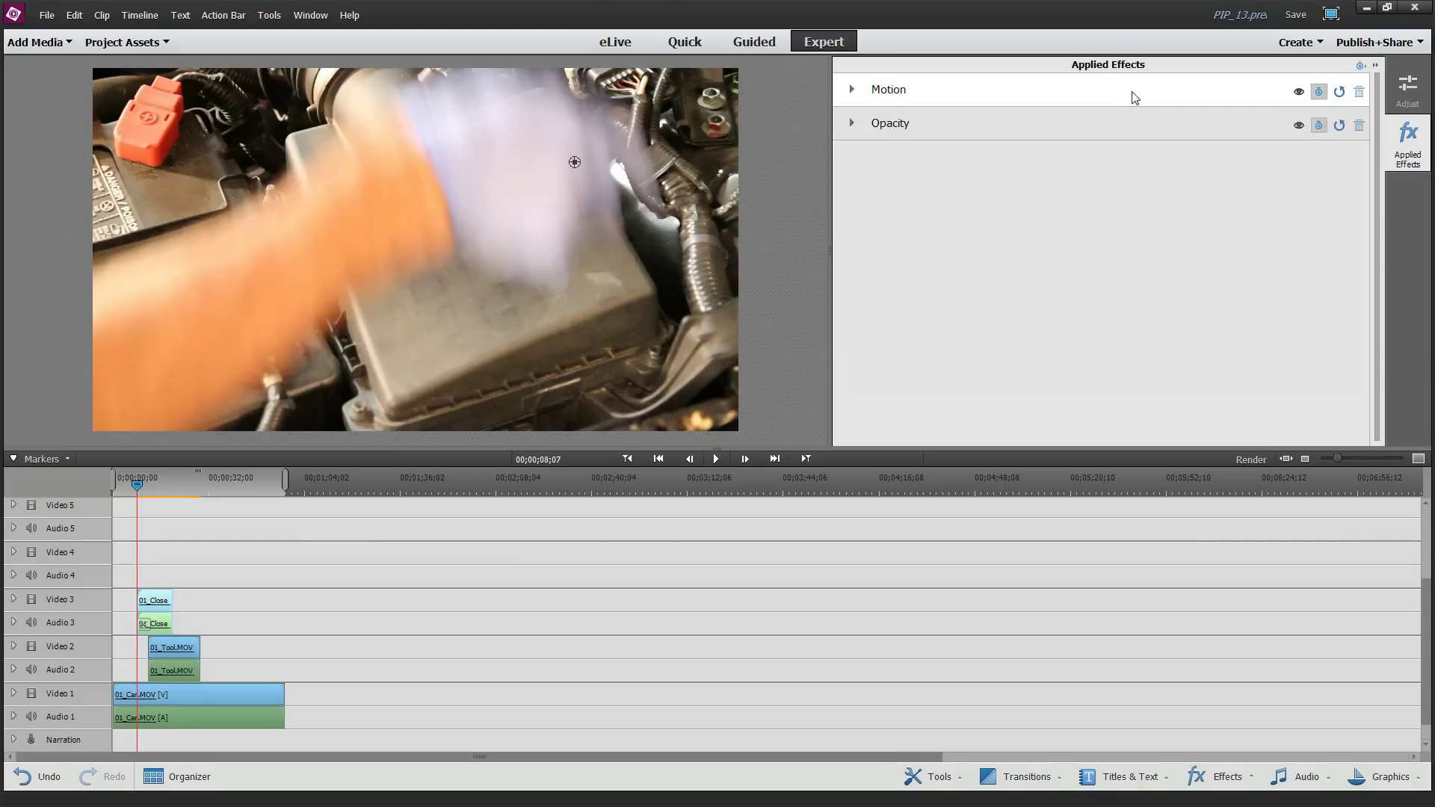
left_click(852, 91)
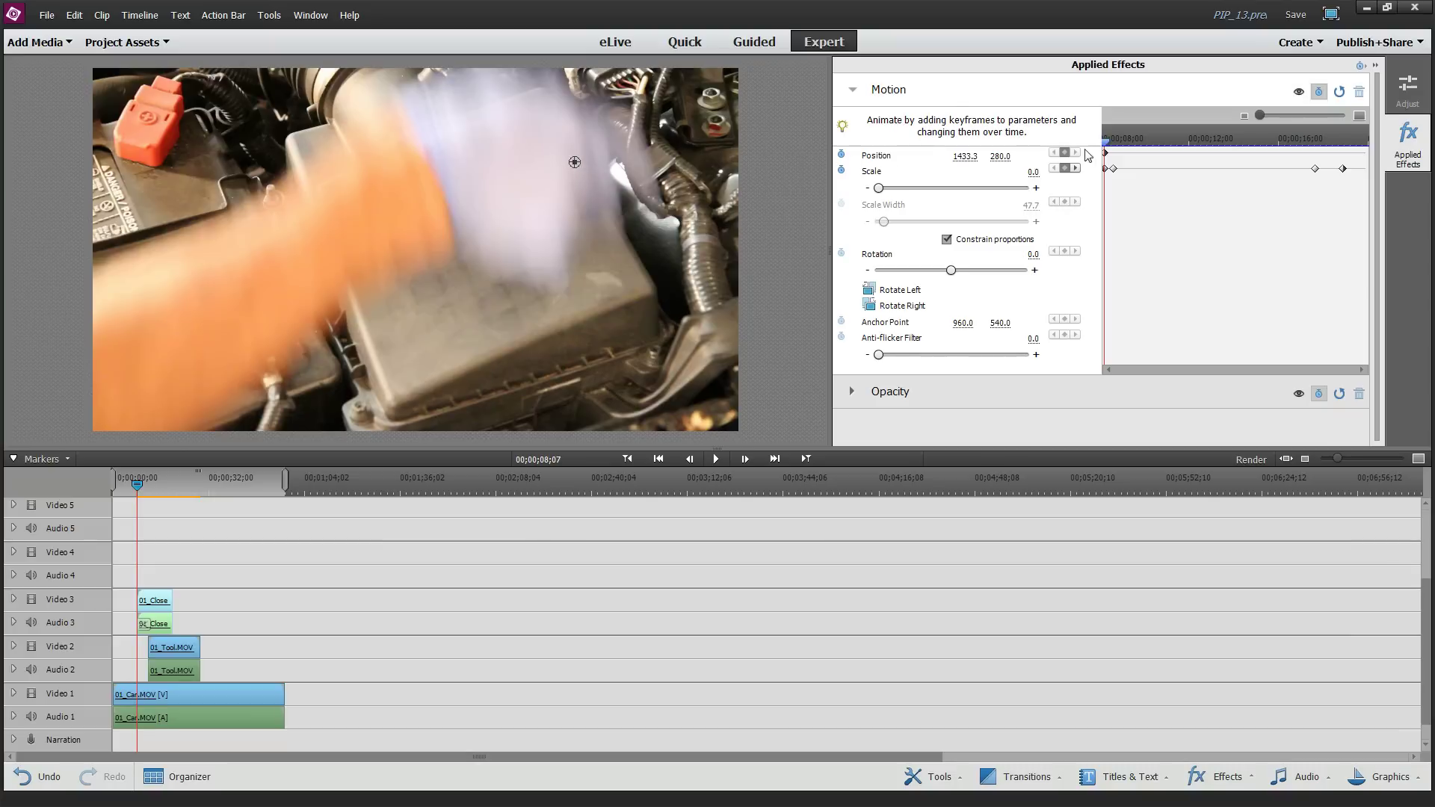
left_click_drag(1106, 146, 1155, 146)
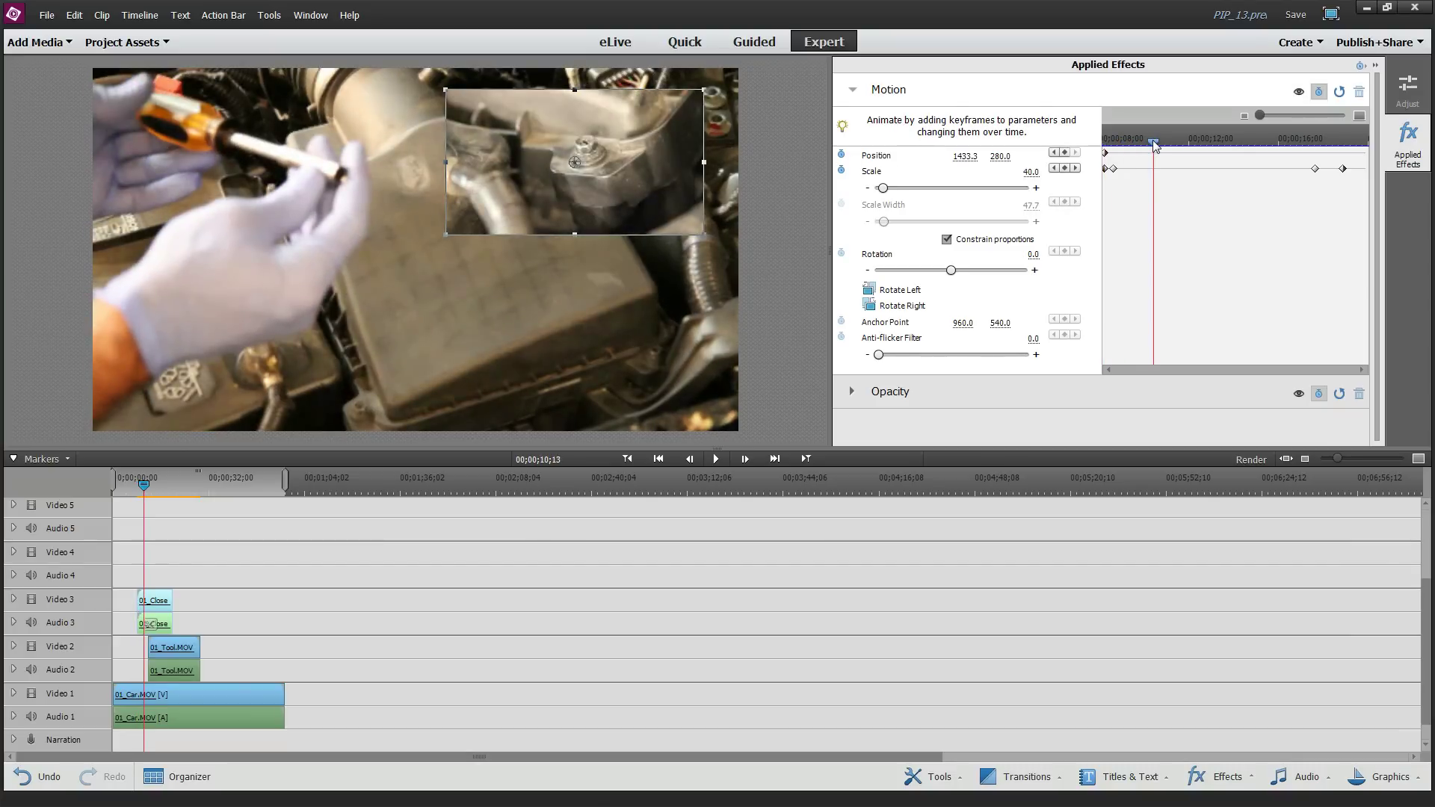
left_click_drag(568, 164, 234, 341)
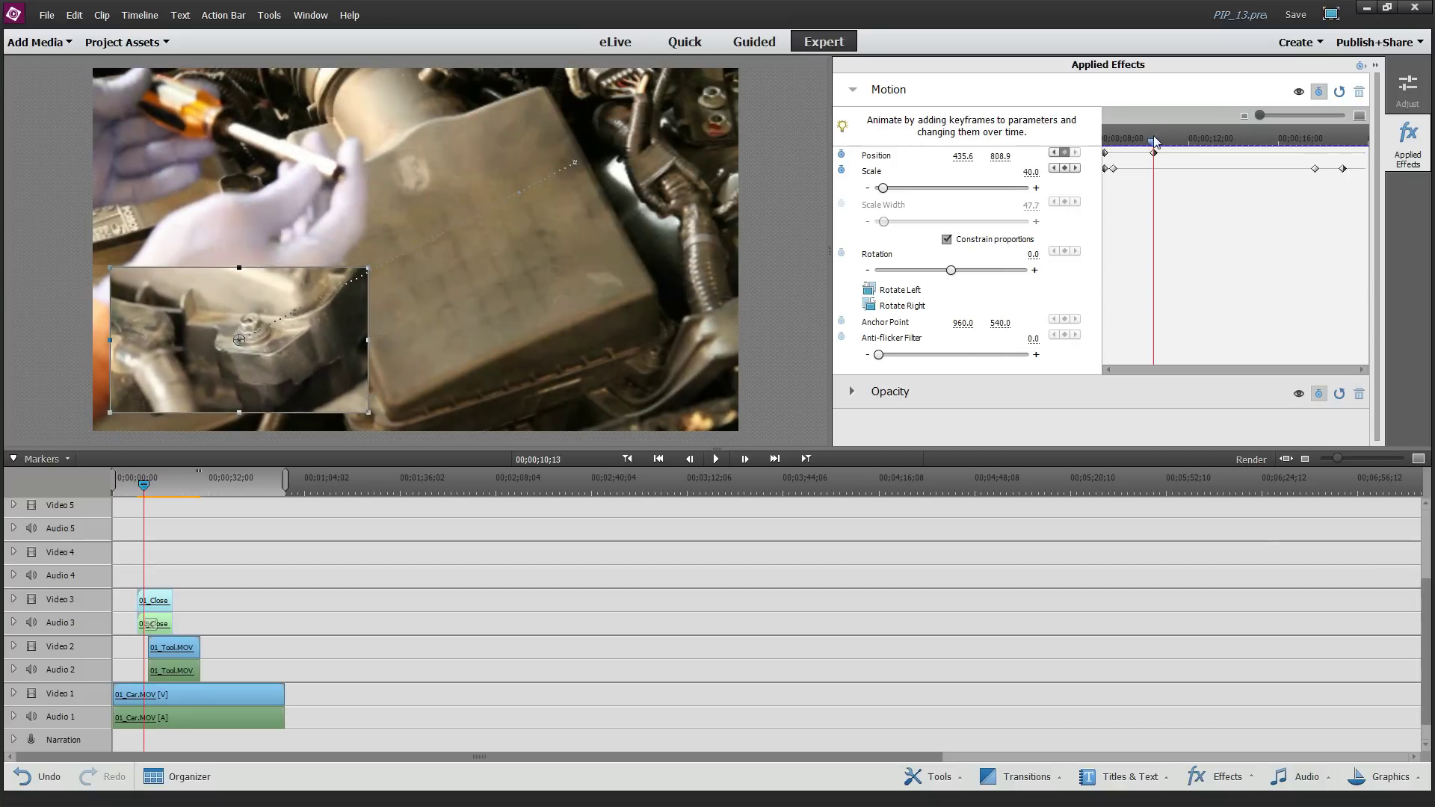
Add a Position keyframe holding 435.6, 808.9 at 00;00;16;19 and another at 1564.4, 235.6 at 00;00;19;29.
left_click_drag(1155, 146, 1293, 146)
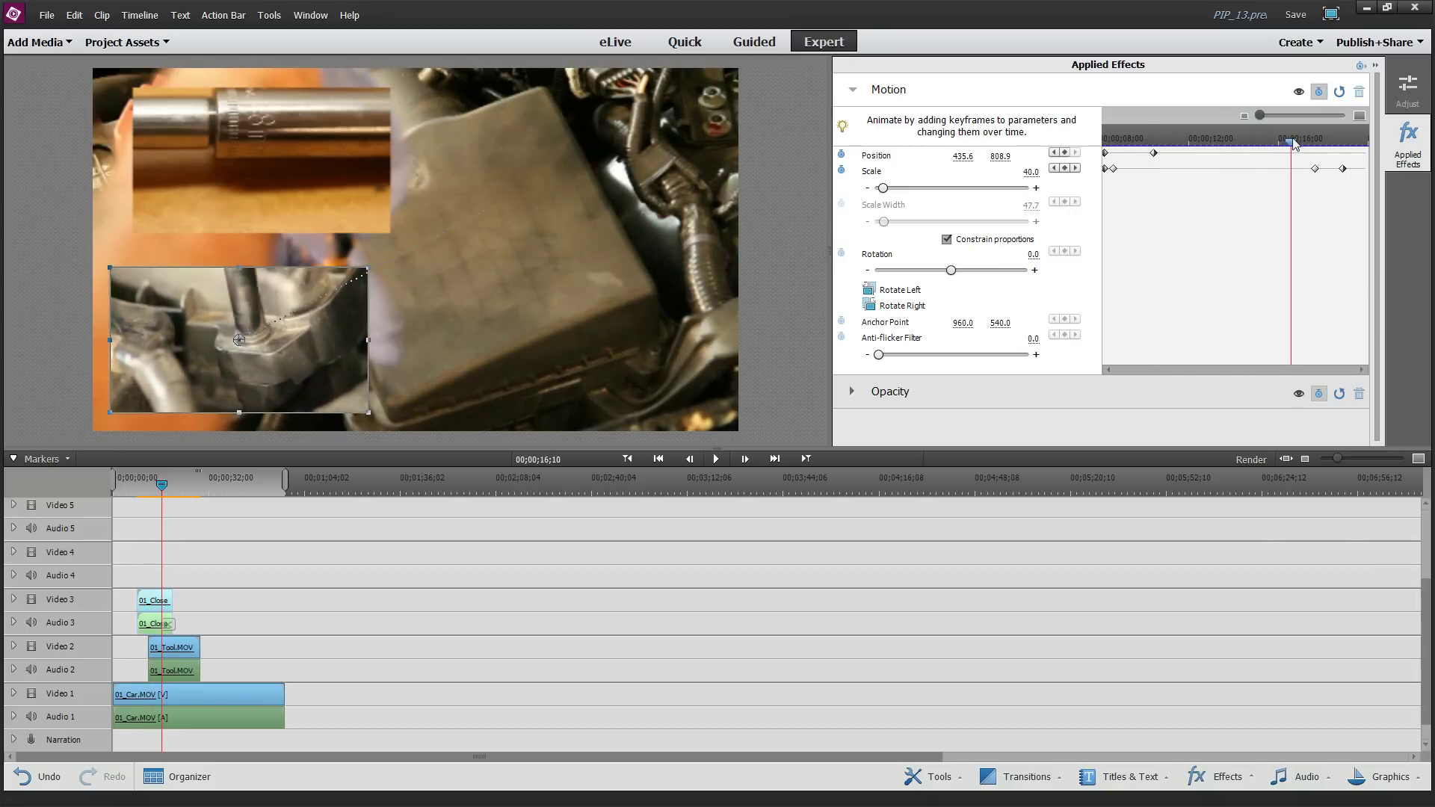
left_click(1064, 152)
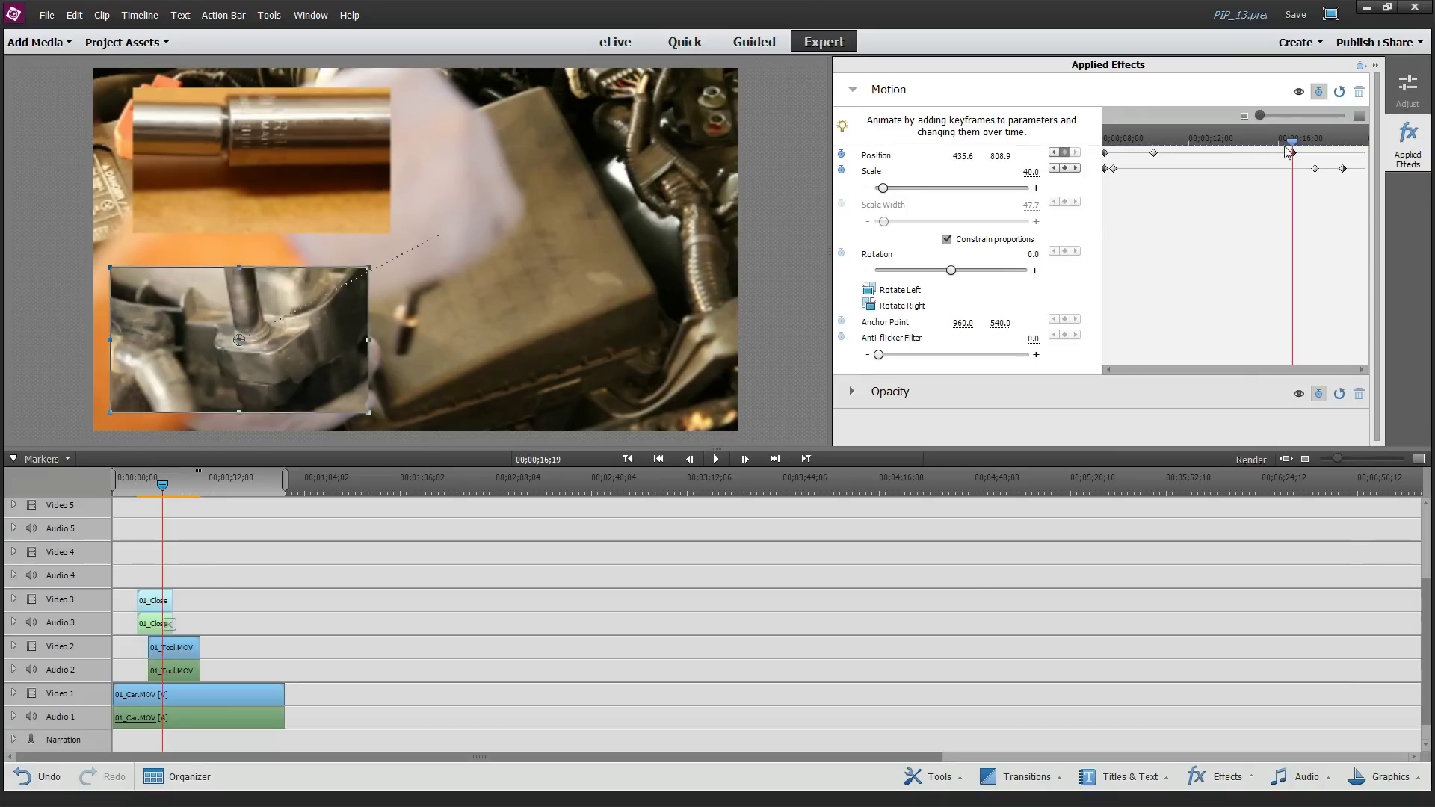
left_click_drag(1294, 150, 1367, 146)
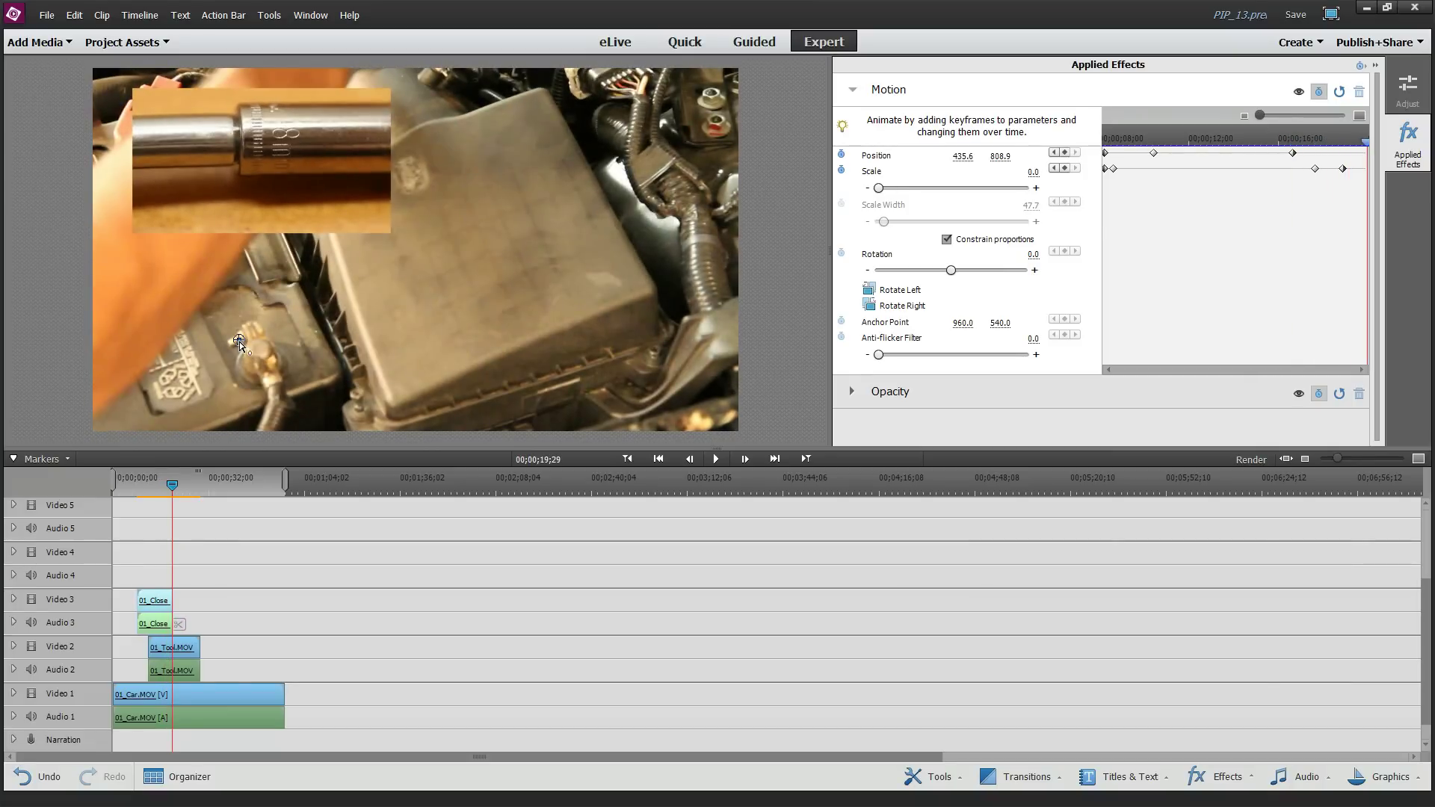
left_click_drag(239, 343, 619, 148)
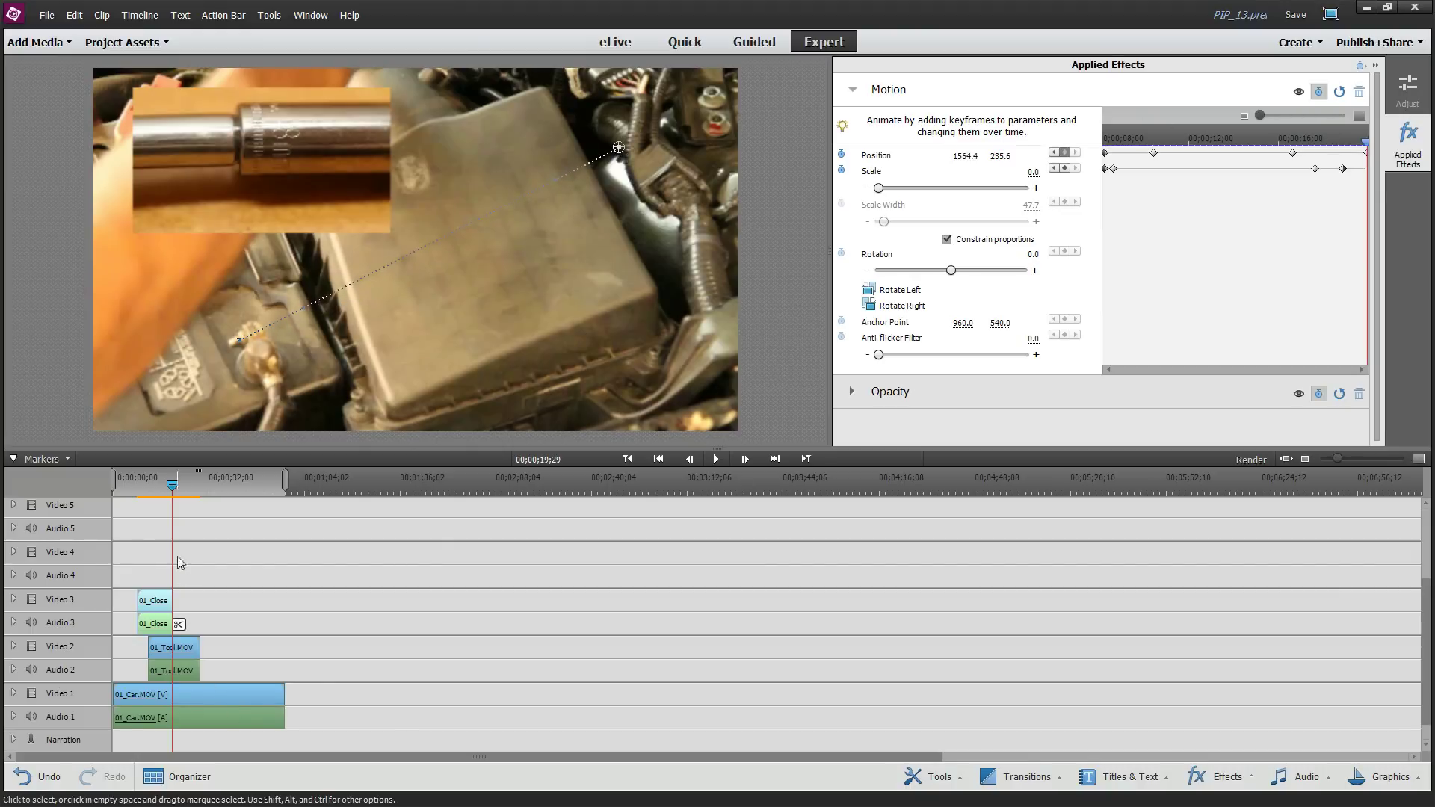
Play the 01_CloseUp position and scale animation from 00;00;07;22, just before the clip starts.
left_click_drag(173, 486, 137, 486)
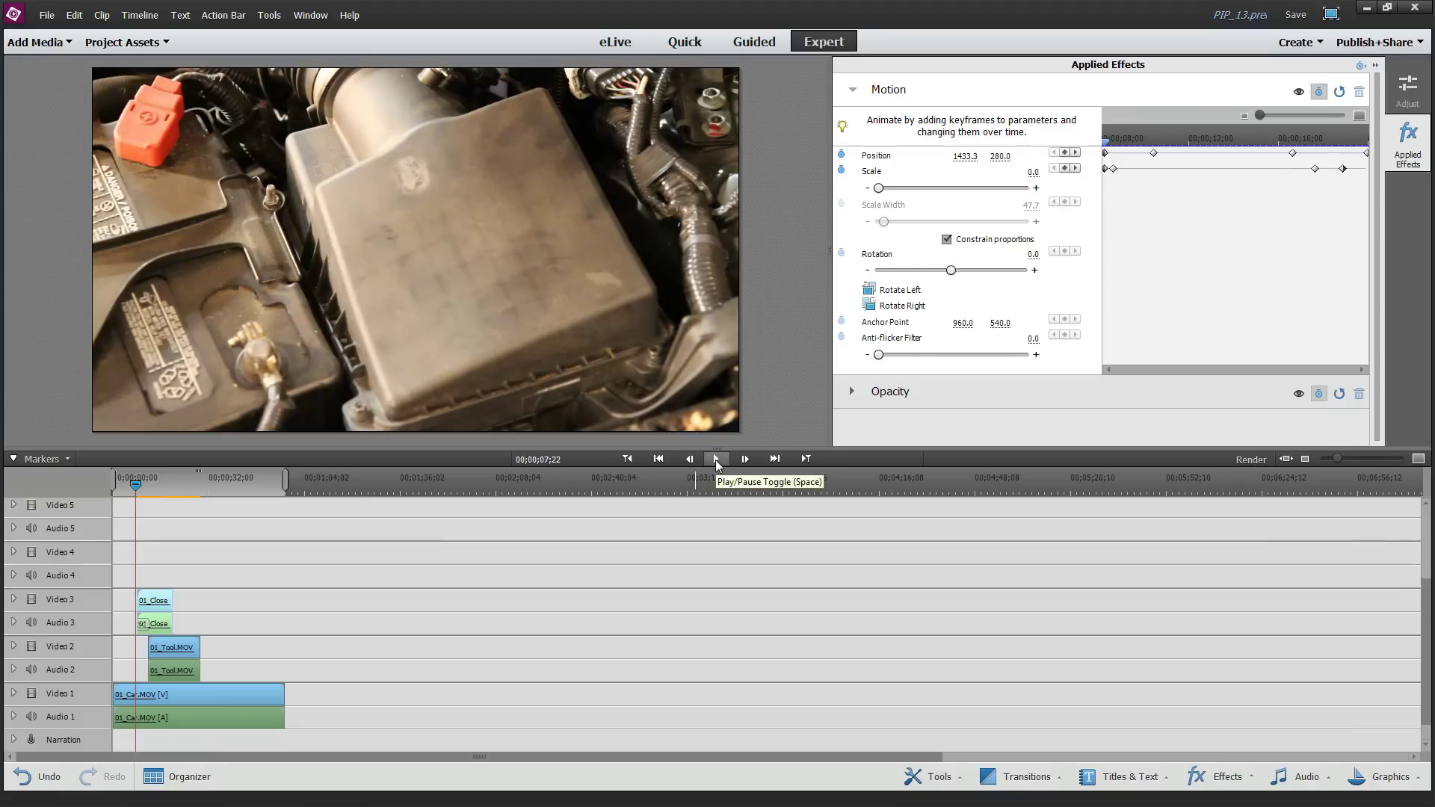
left_click(716, 459)
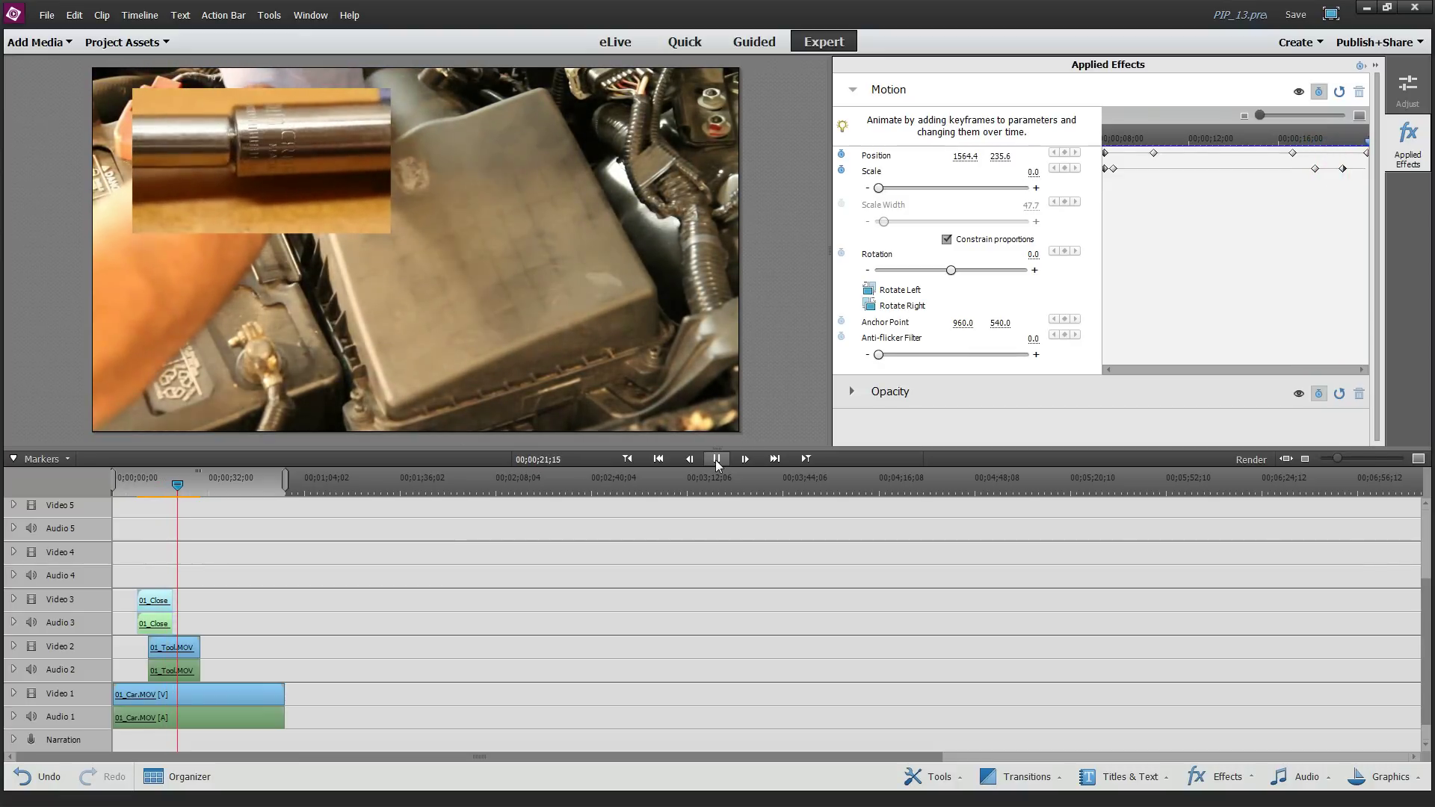
left_click(715, 459)
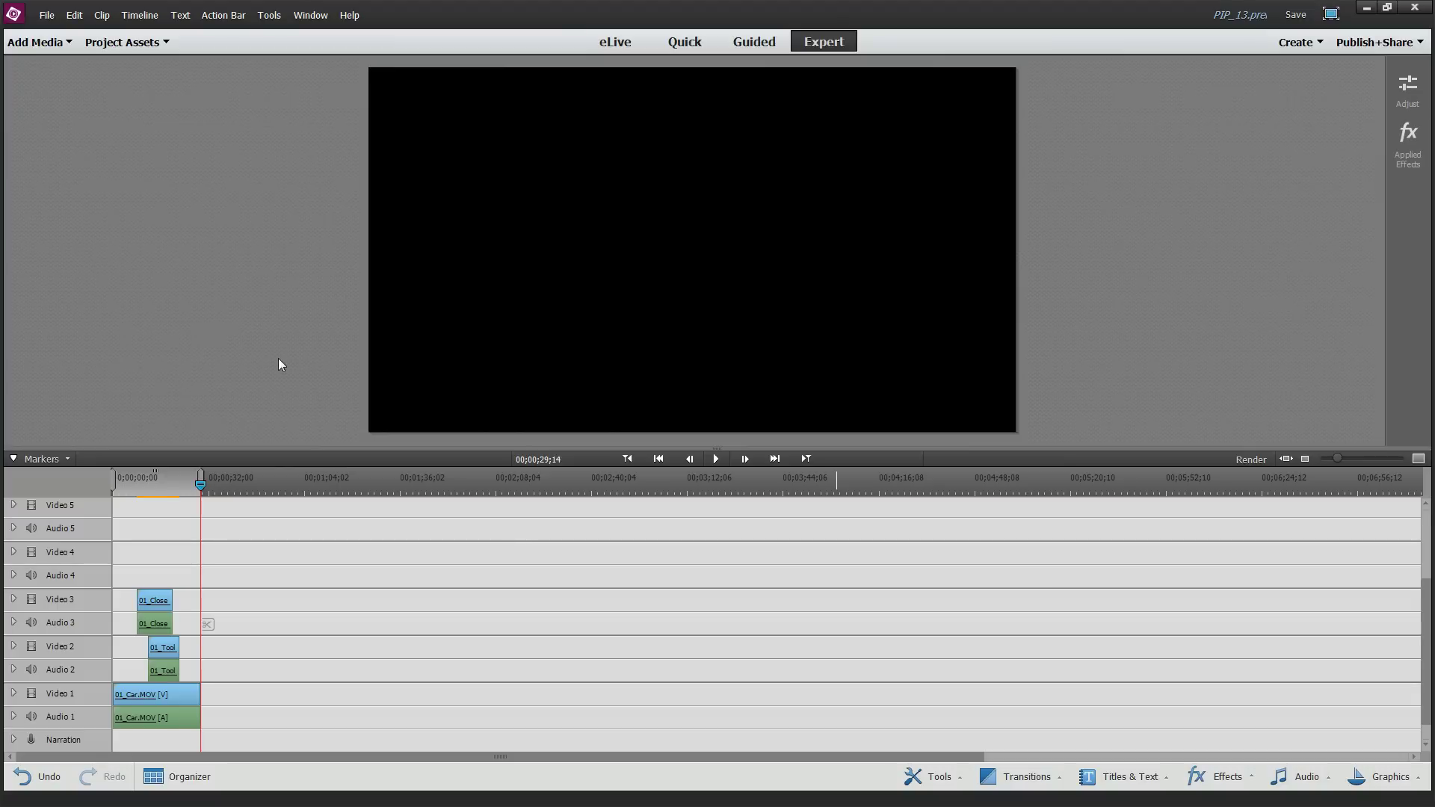
Add the clips 04_RF1, 04_RF3, 04_RF4 and 04_rf2 to Video 1 directly after the 01_Car clip.
left_click(168, 43)
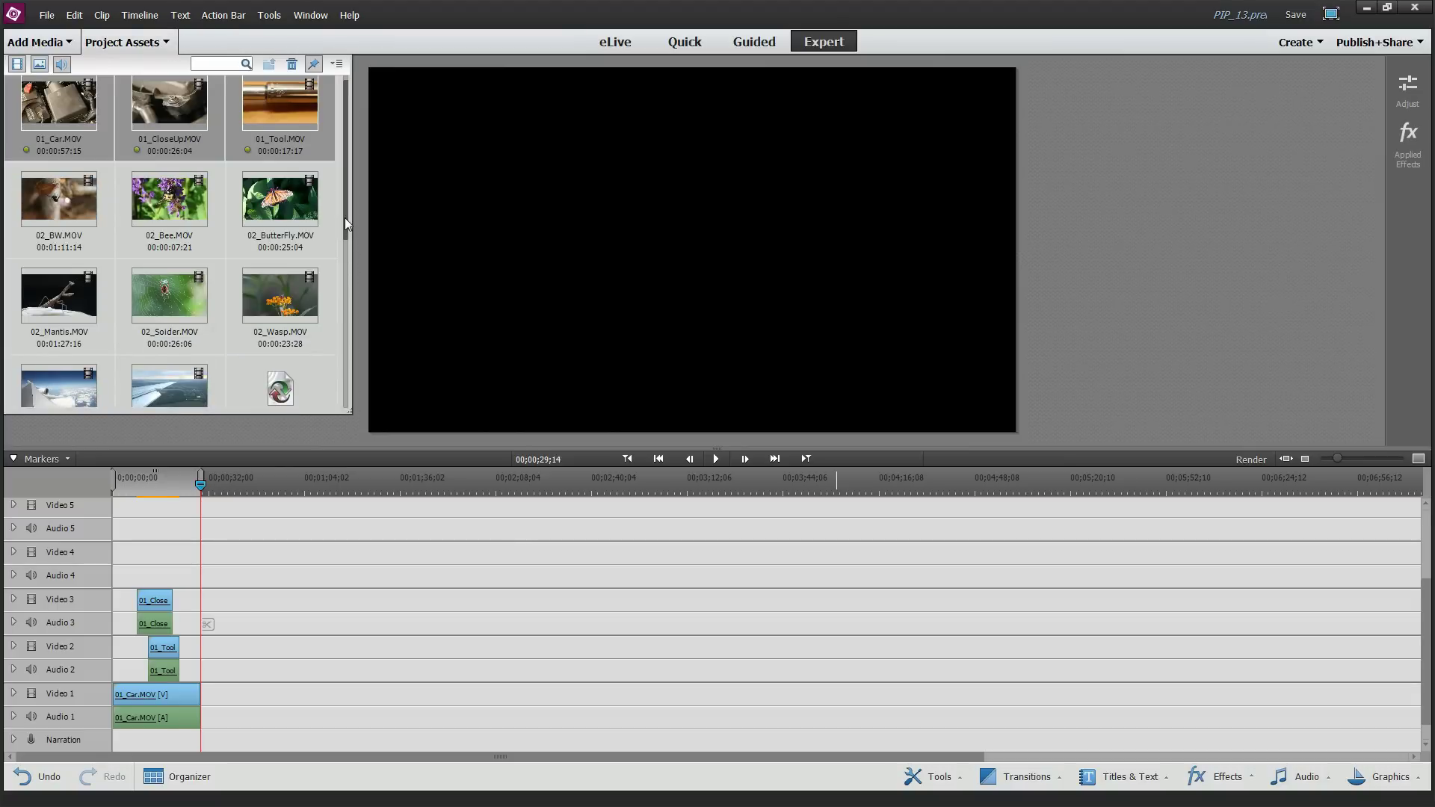
left_click_drag(344, 218, 346, 375)
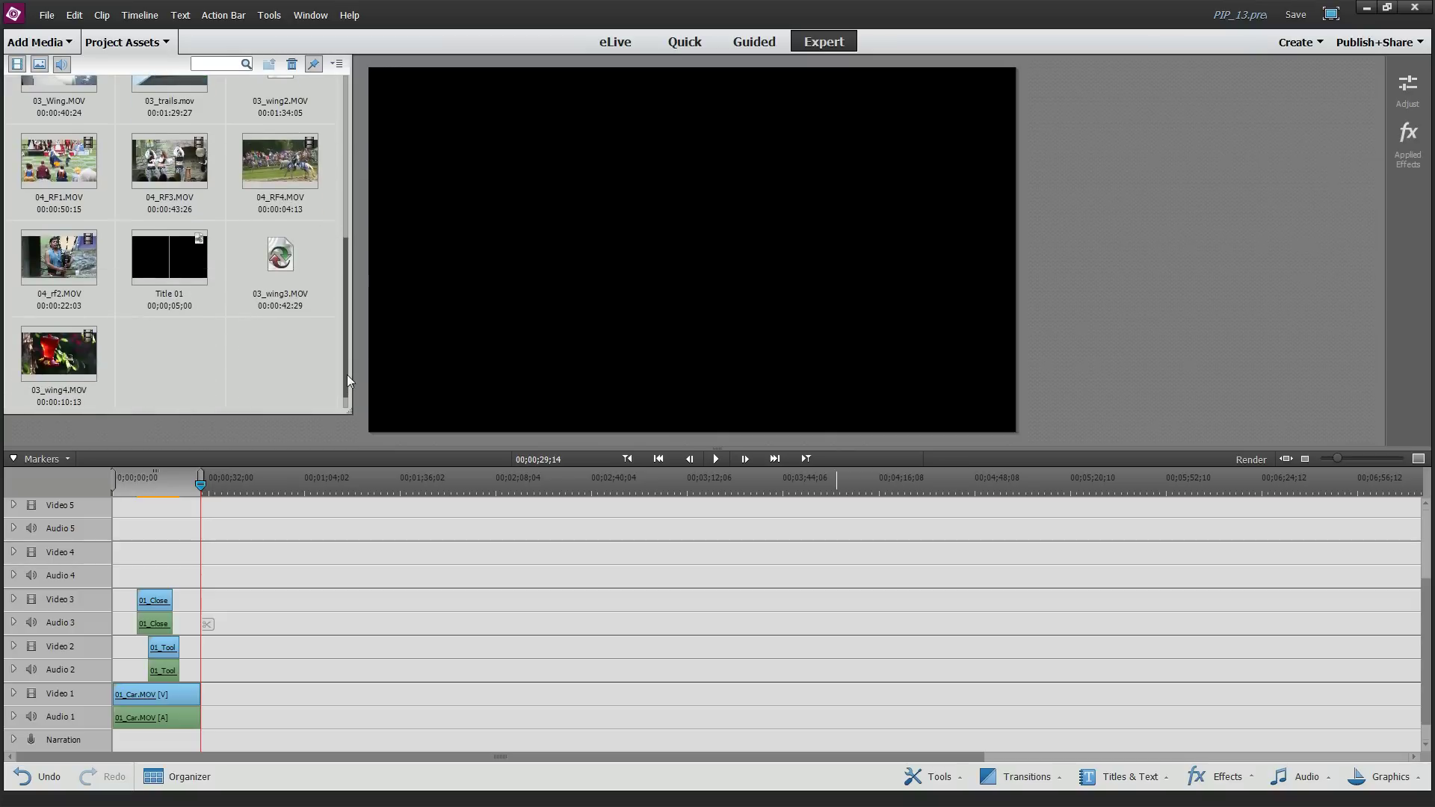
left_click(60, 182)
left_click(160, 182, "ctrl")
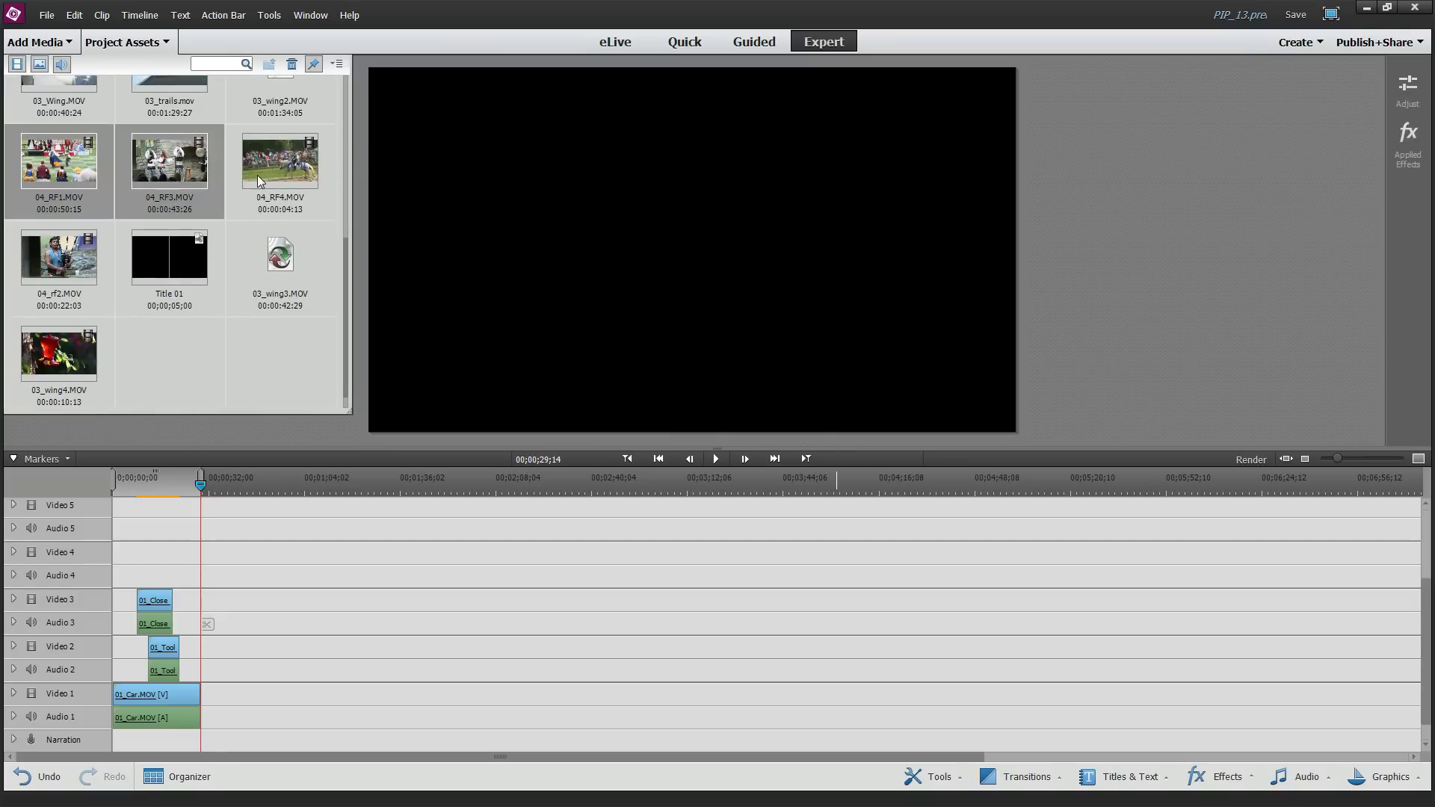
left_click(258, 175, "ctrl")
left_click(103, 249, "ctrl")
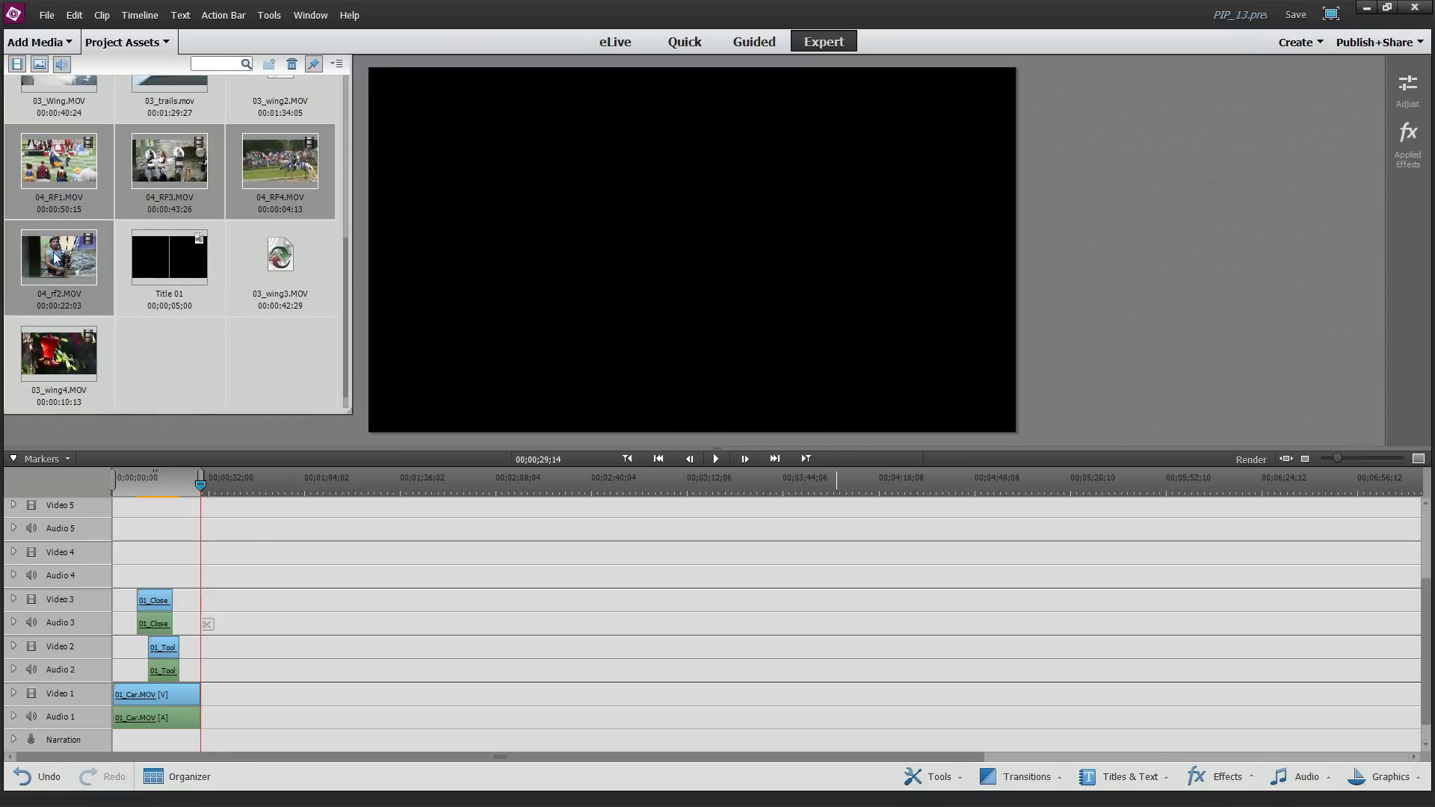
mouse_move(56, 258)
left_mouse_down()
mouse_move(307, 699)
mouse_move(445, 701)
mouse_move(381, 703)
left_mouse_up()
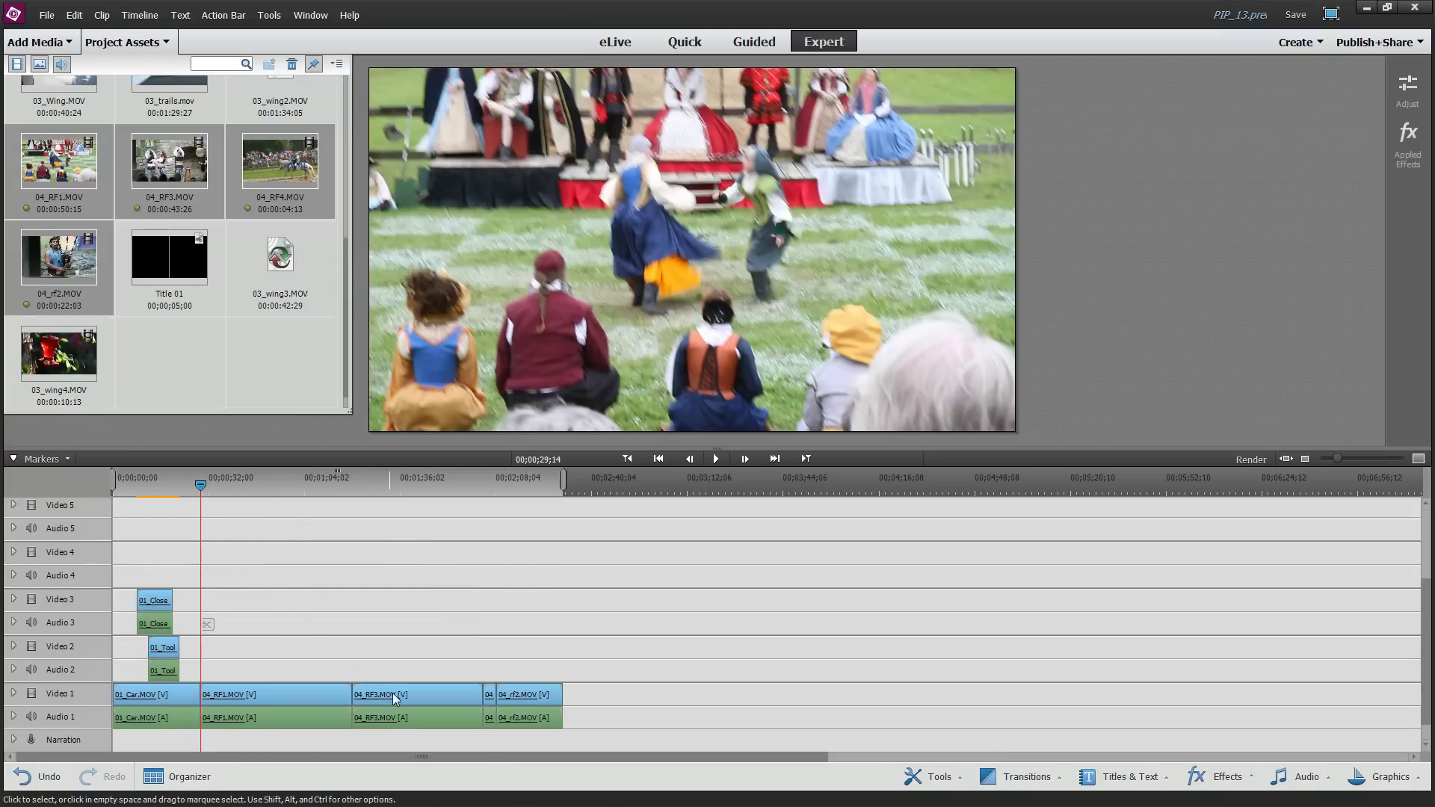
Stack 04_RF3 on Video 2, 04_RF4 on Video 3 and 04_rf2 on Video 4, all starting with 04_RF1 at 00;00;29;14.
left_click_drag(393, 693, 219, 673)
left_click_drag(494, 699, 208, 602)
left_click_drag(522, 695, 213, 580)
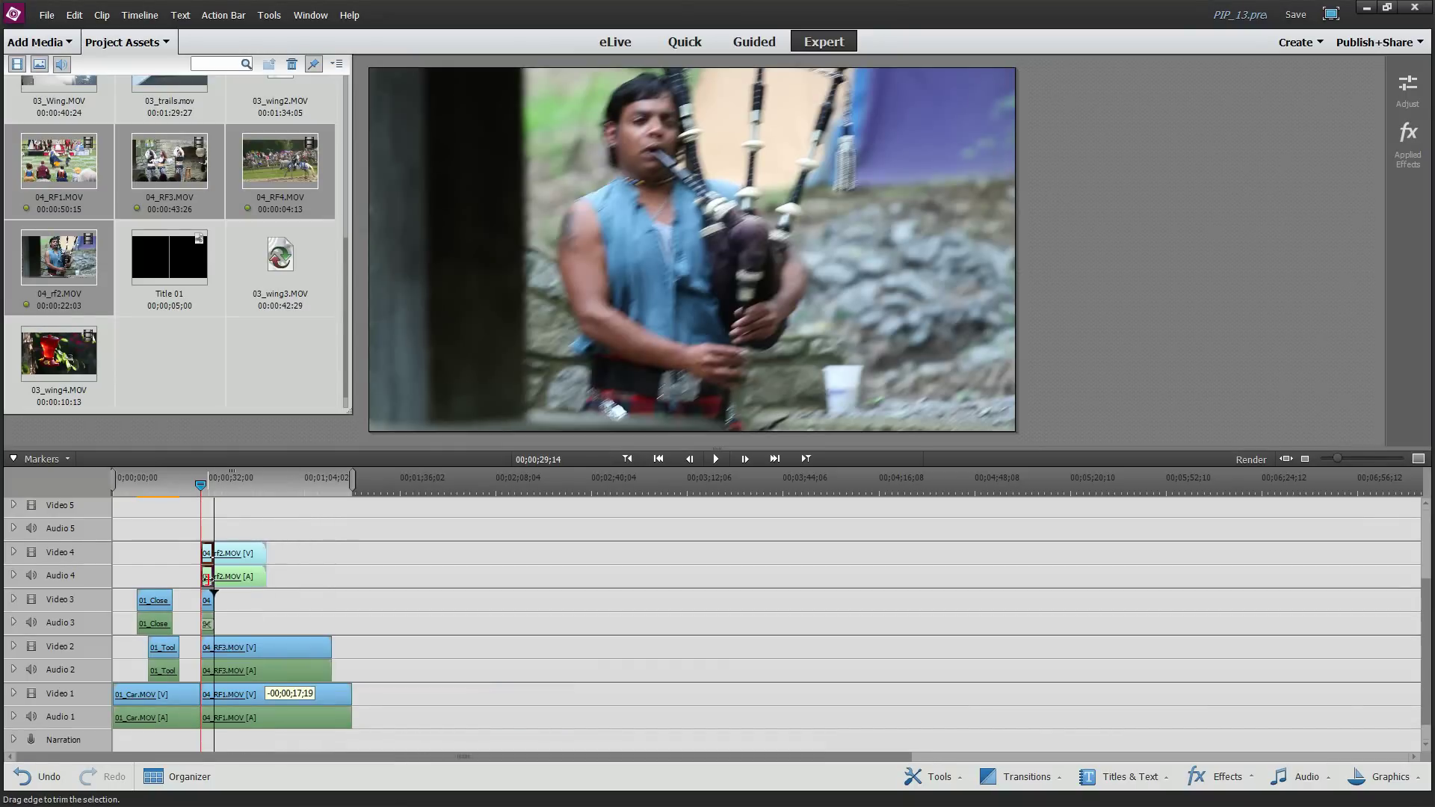
Trim the ends of the 04_RF3 and 04_RF1 clips to line up with the end of 04_RF4.
left_click(331, 647)
left_click_drag(331, 647, 214, 648)
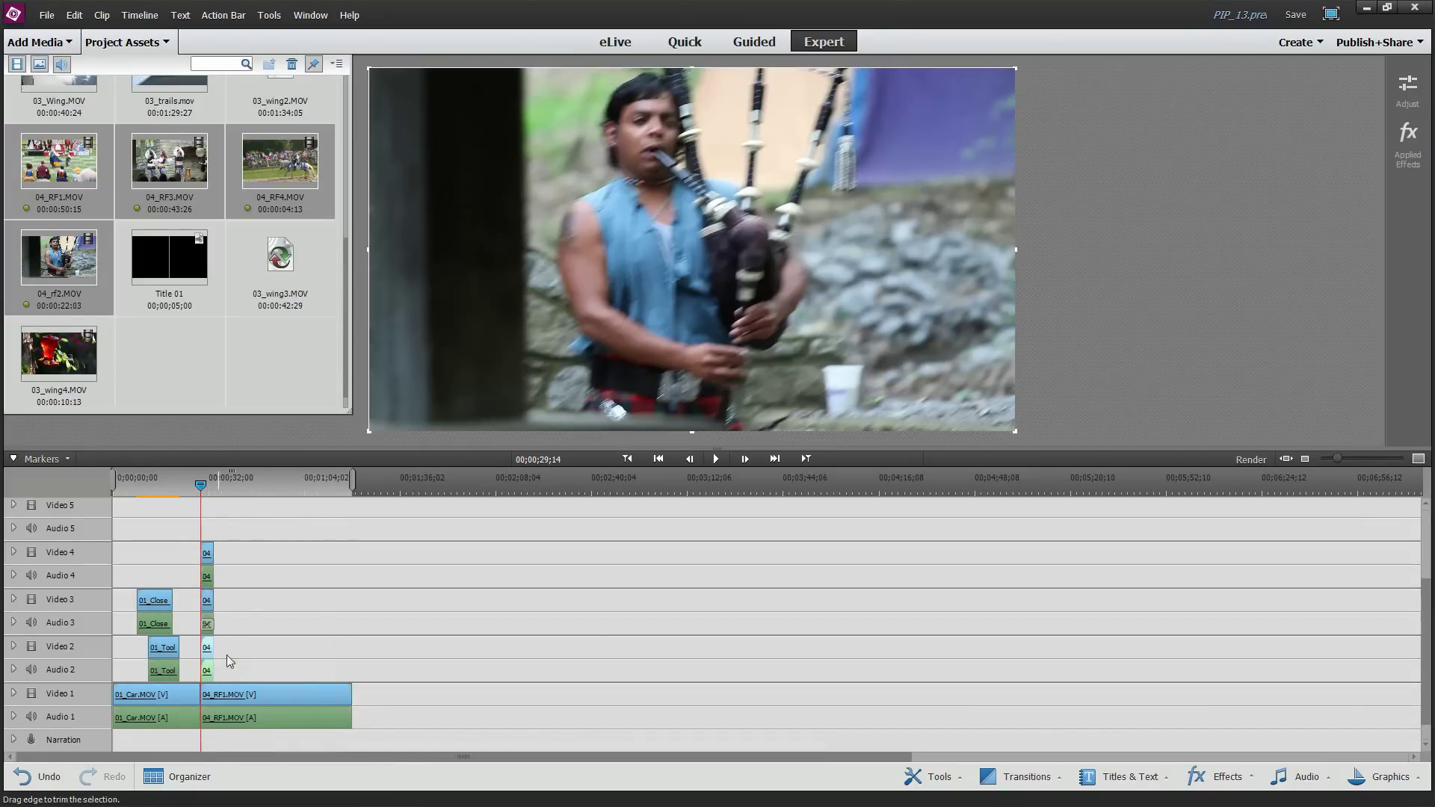
left_click(270, 695)
left_click_drag(349, 696, 213, 696)
left_click(1417, 460)
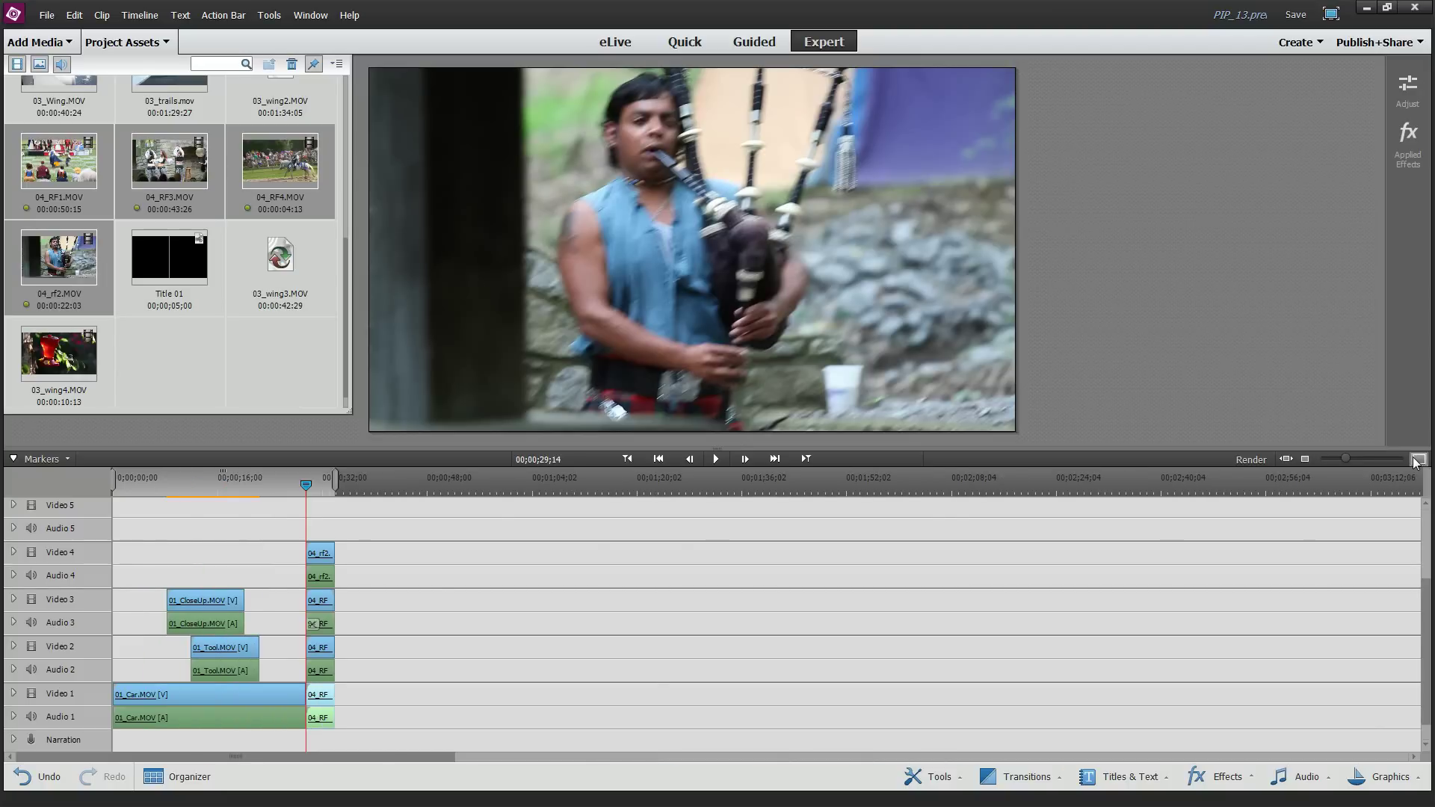
left_click(1417, 460)
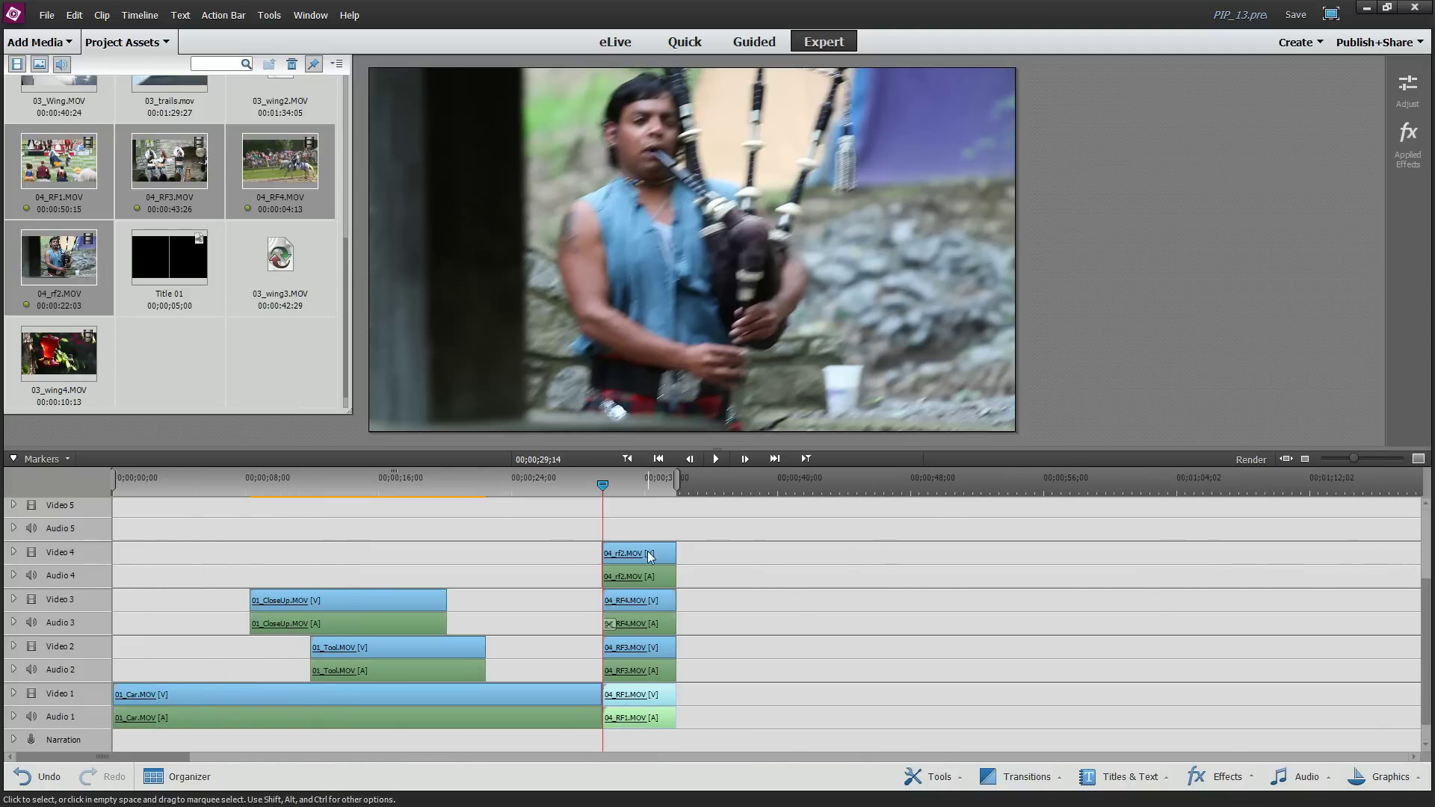
scroll(718, 557, "up", 3)
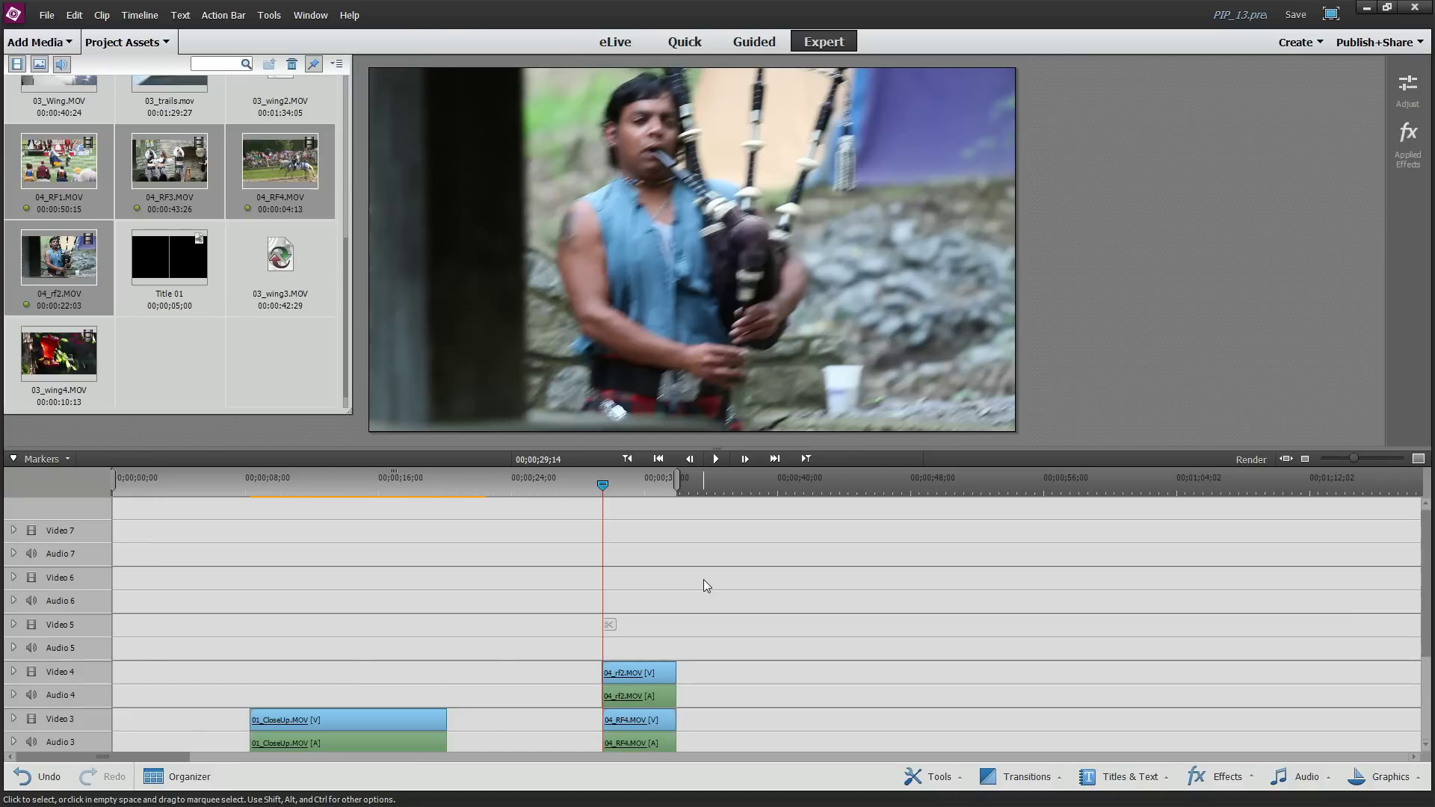
mouse_move(638, 672)
left_mouse_down()
mouse_move(549, 553)
mouse_move(544, 506)
mouse_move(640, 509)
mouse_move(645, 687)
left_mouse_up()
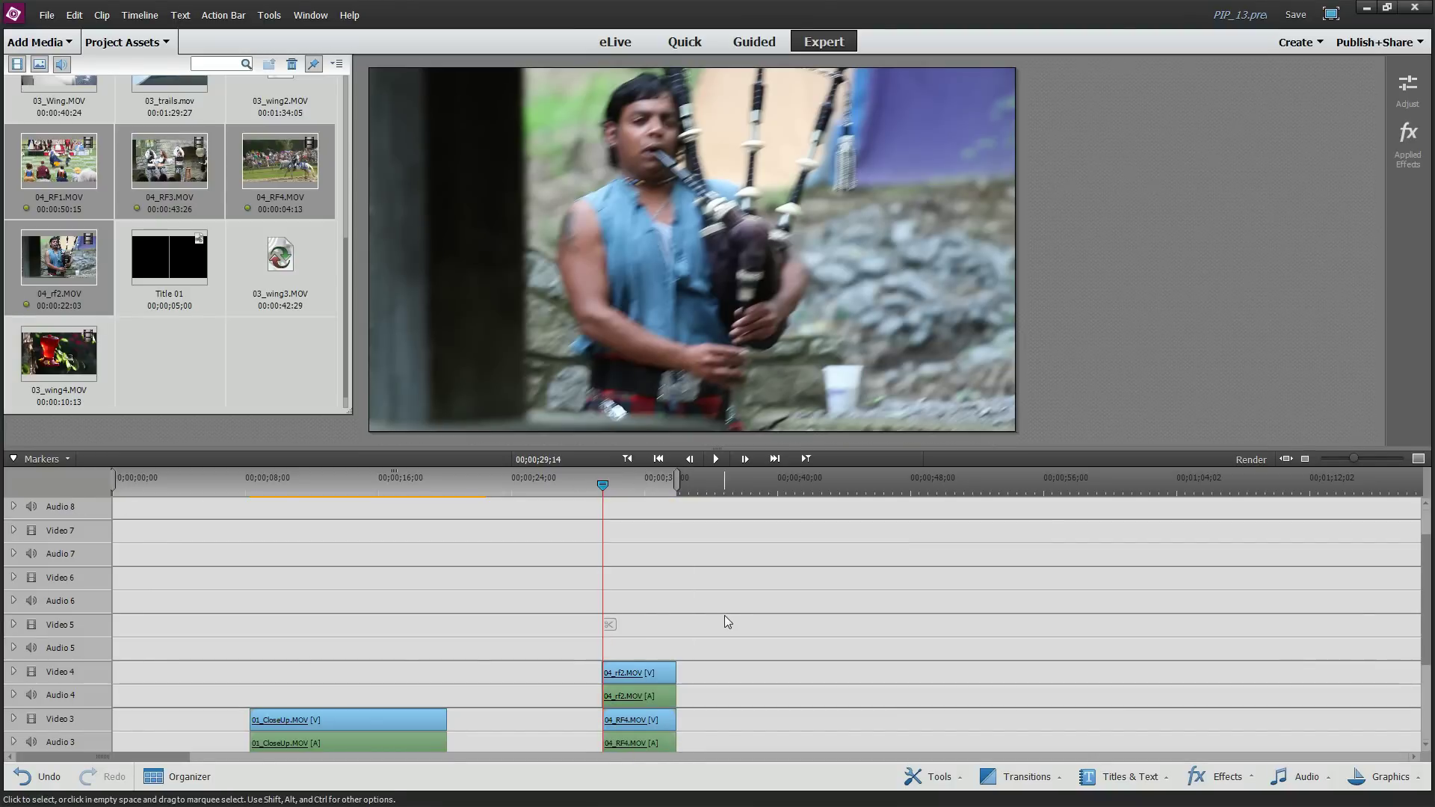
scroll(724, 616, "down", 5)
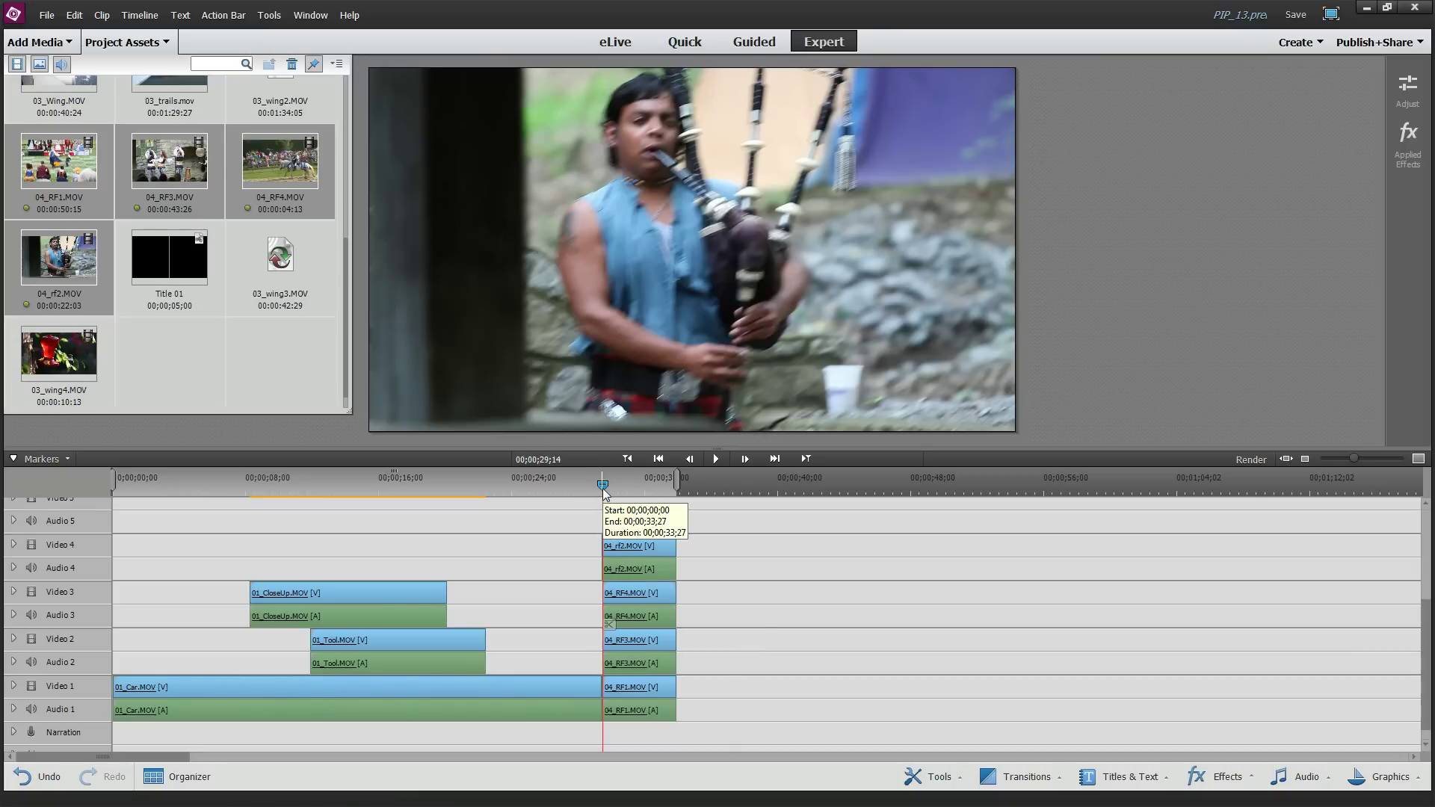
Delete the audio from the 04_rf2, 04_RF4, 04_RF3 and 04_RF1 clips, keeping their video.
right_click(639, 551)
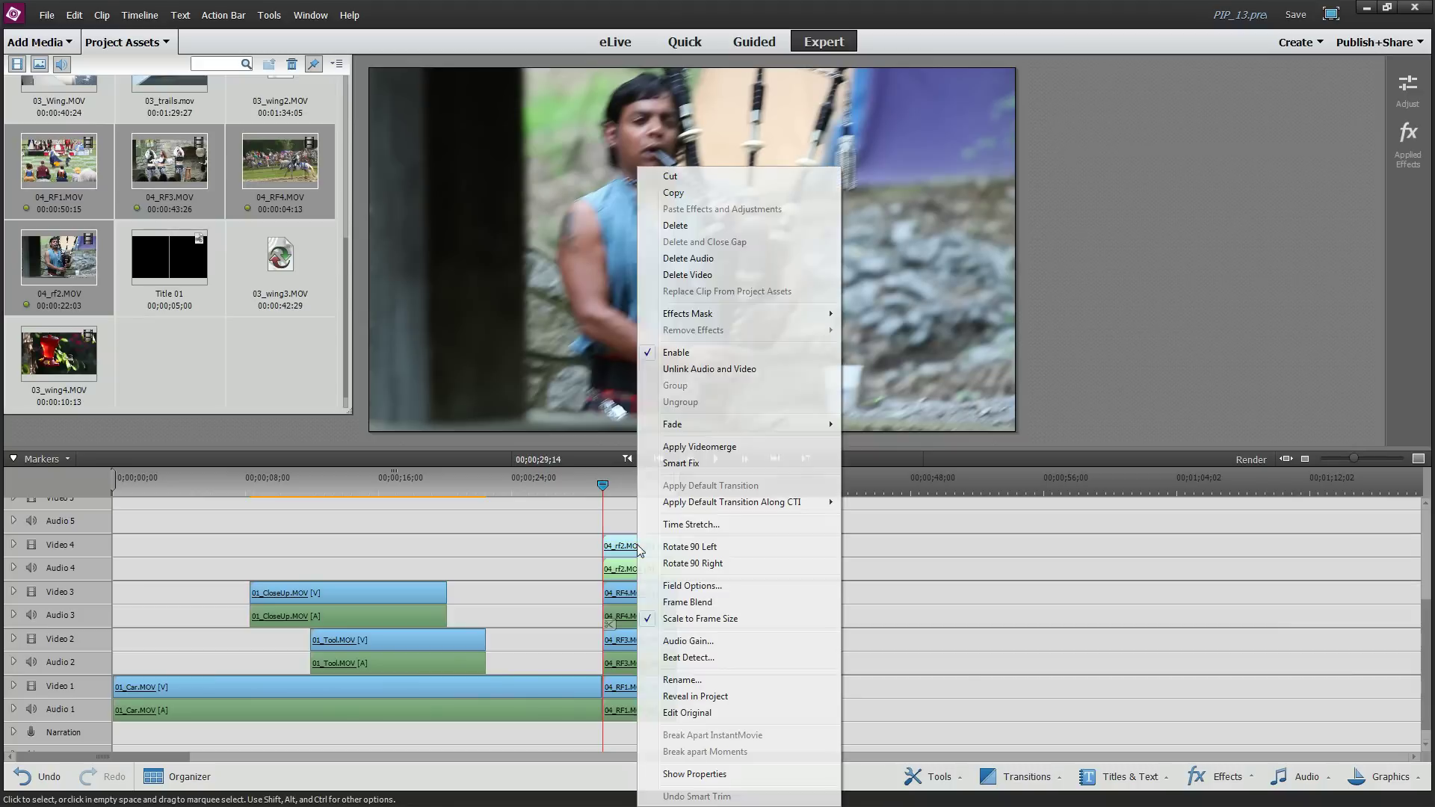
left_click(723, 260)
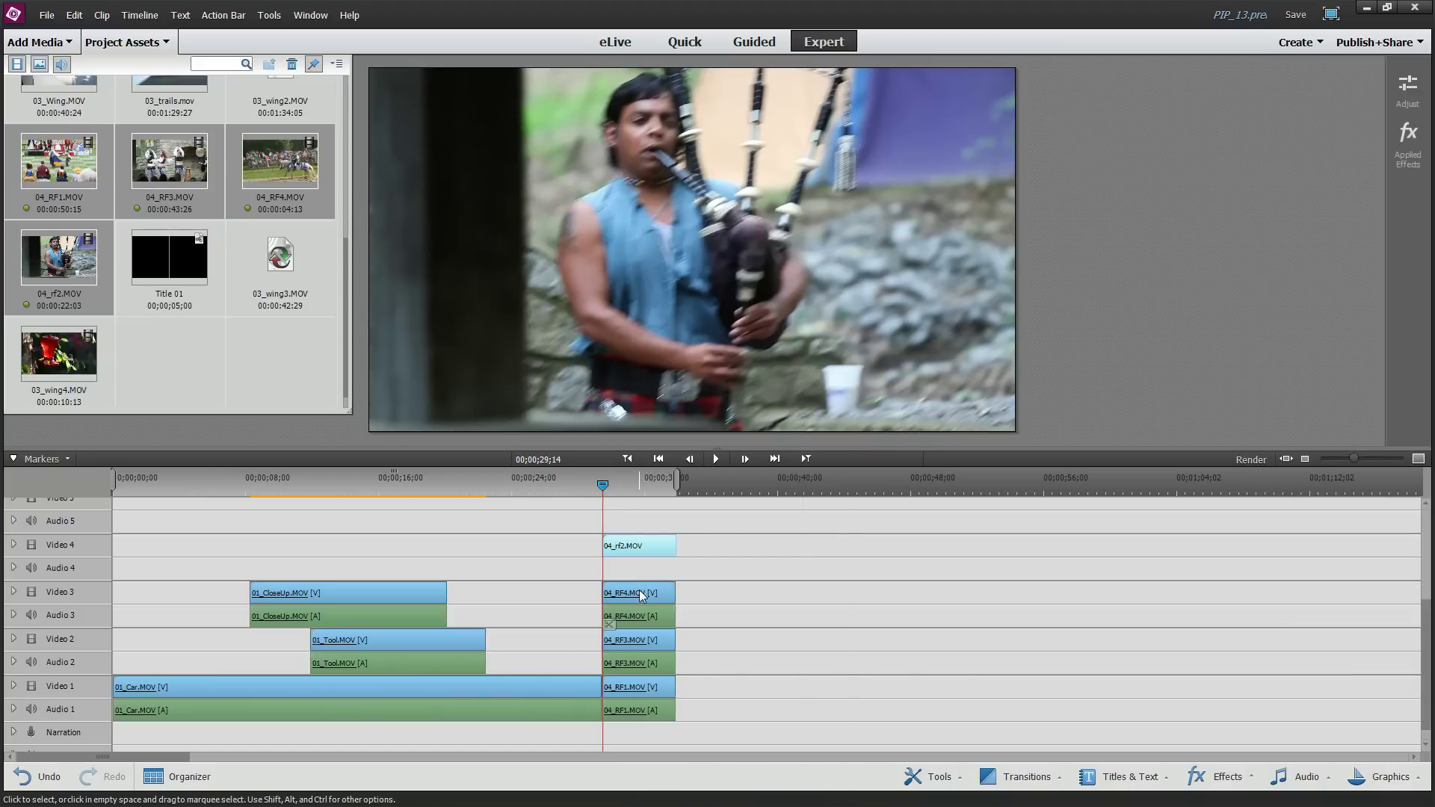
left_click(639, 593)
right_click(639, 593)
left_click(724, 260)
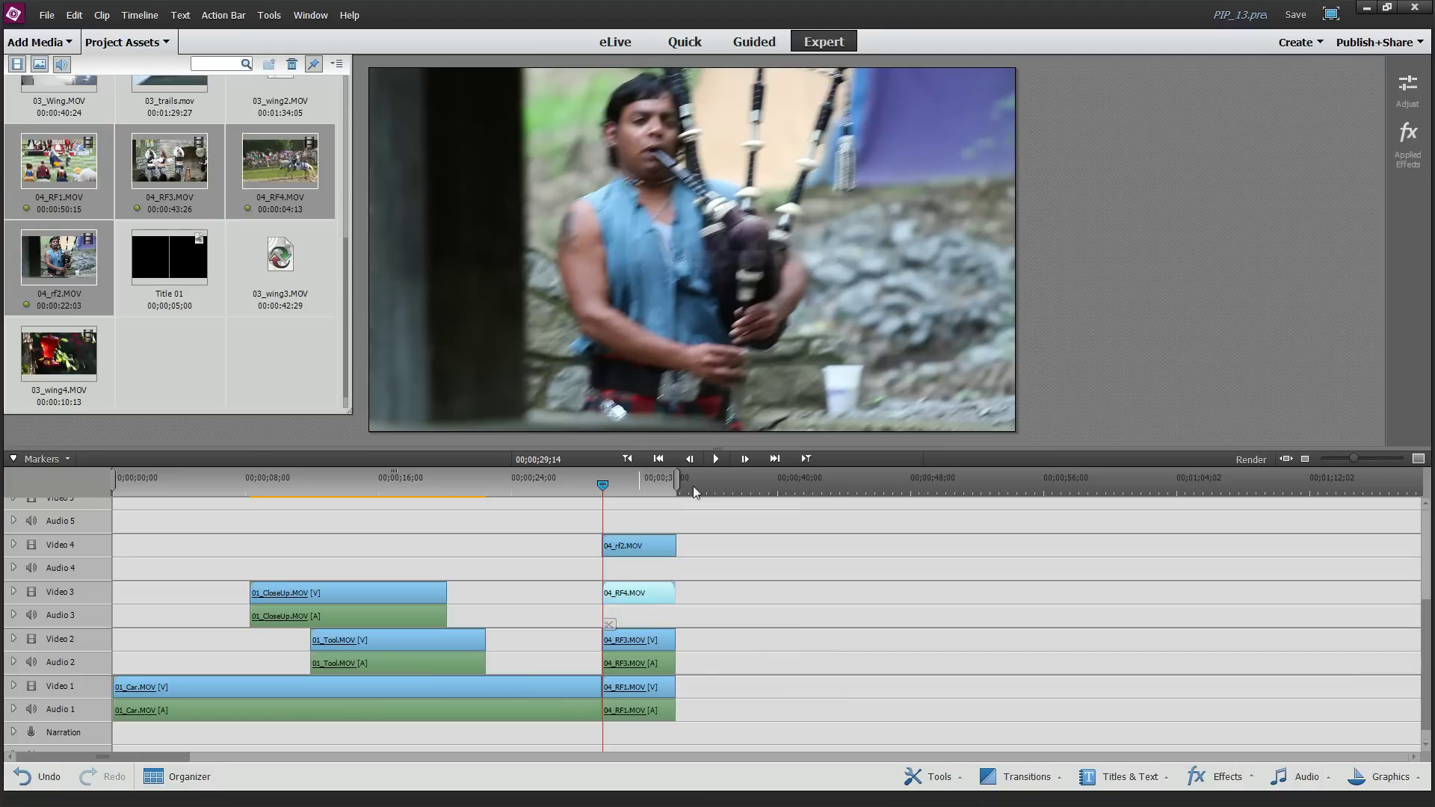
left_click(637, 649)
right_click(637, 647)
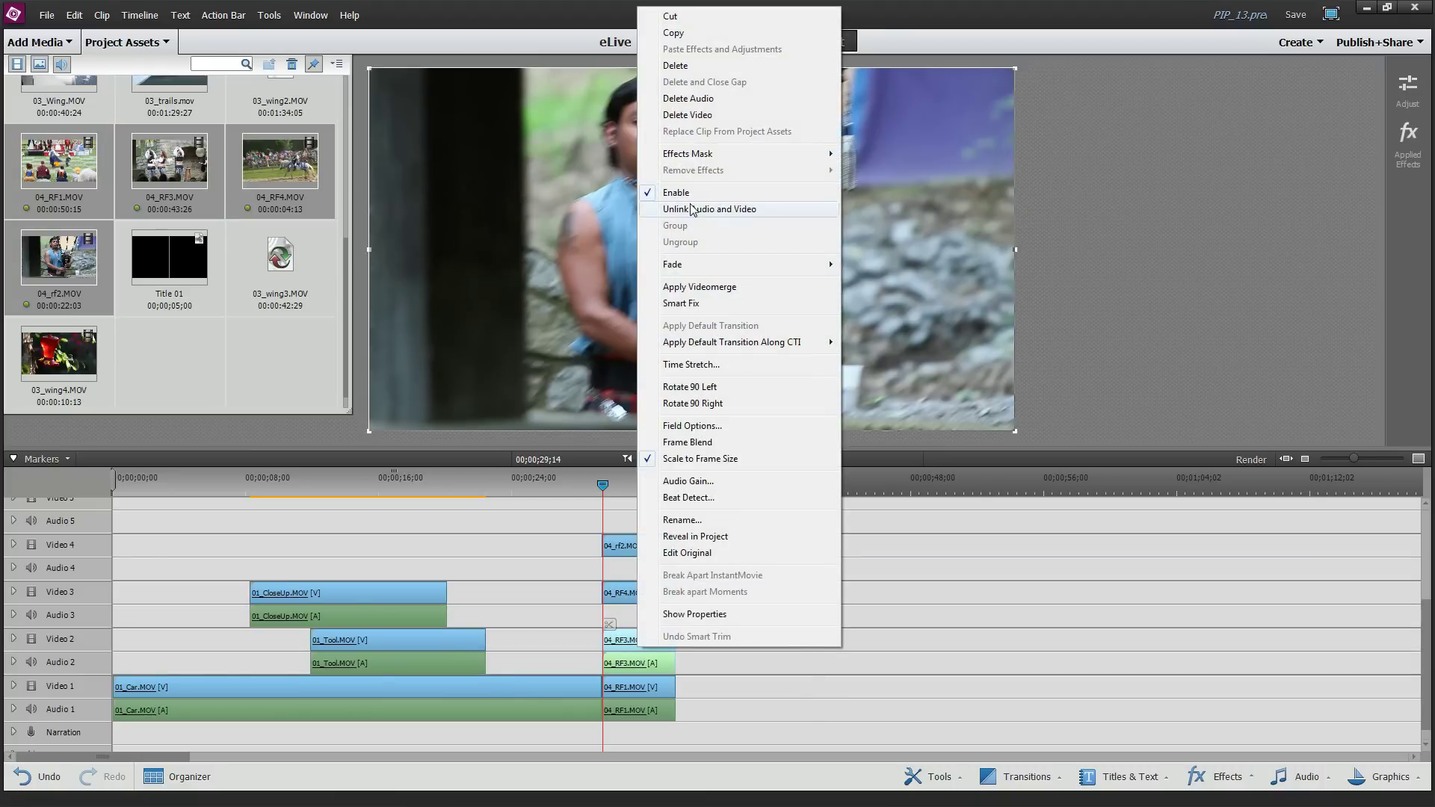
left_click(687, 98)
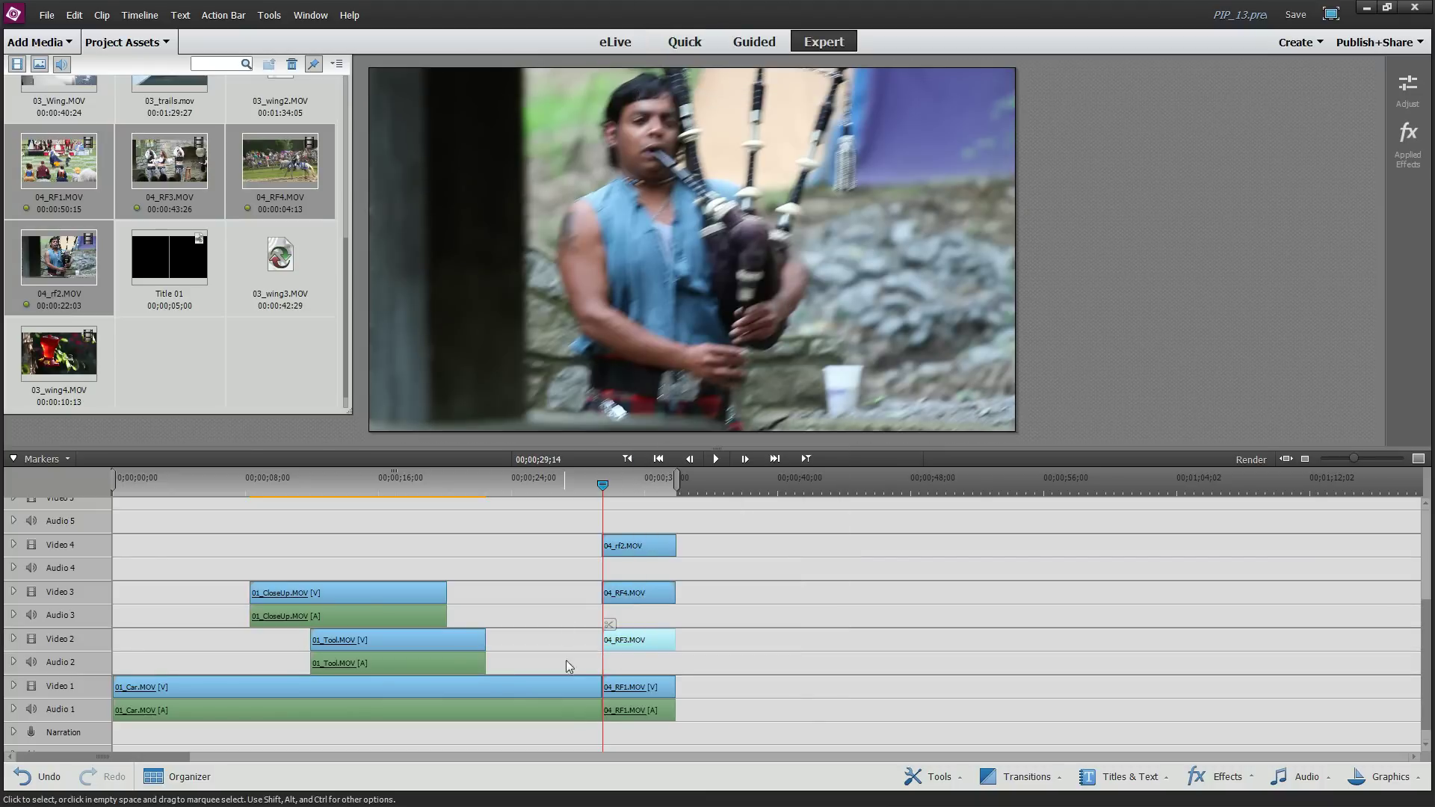
left_click(625, 704)
right_click(625, 703)
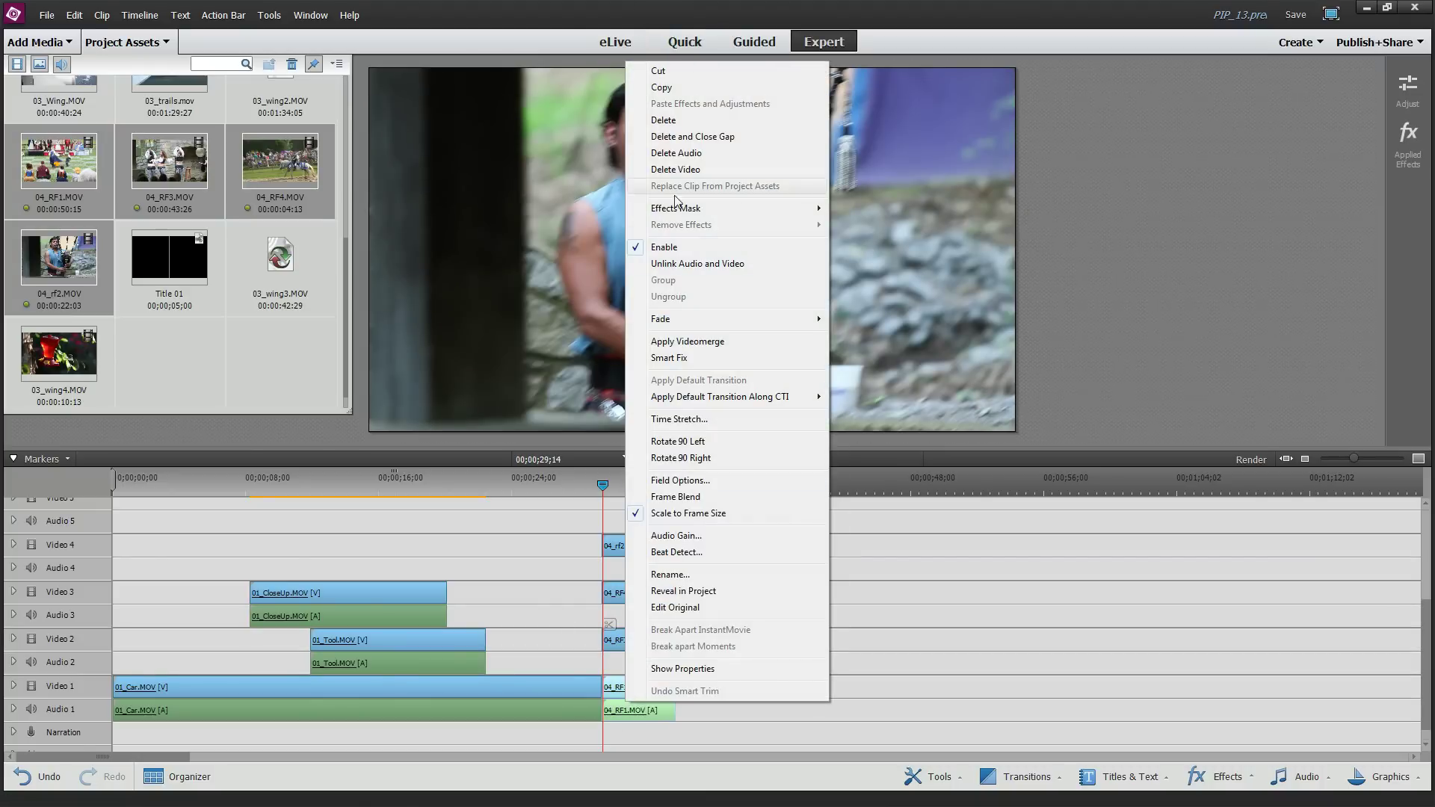
left_click(689, 153)
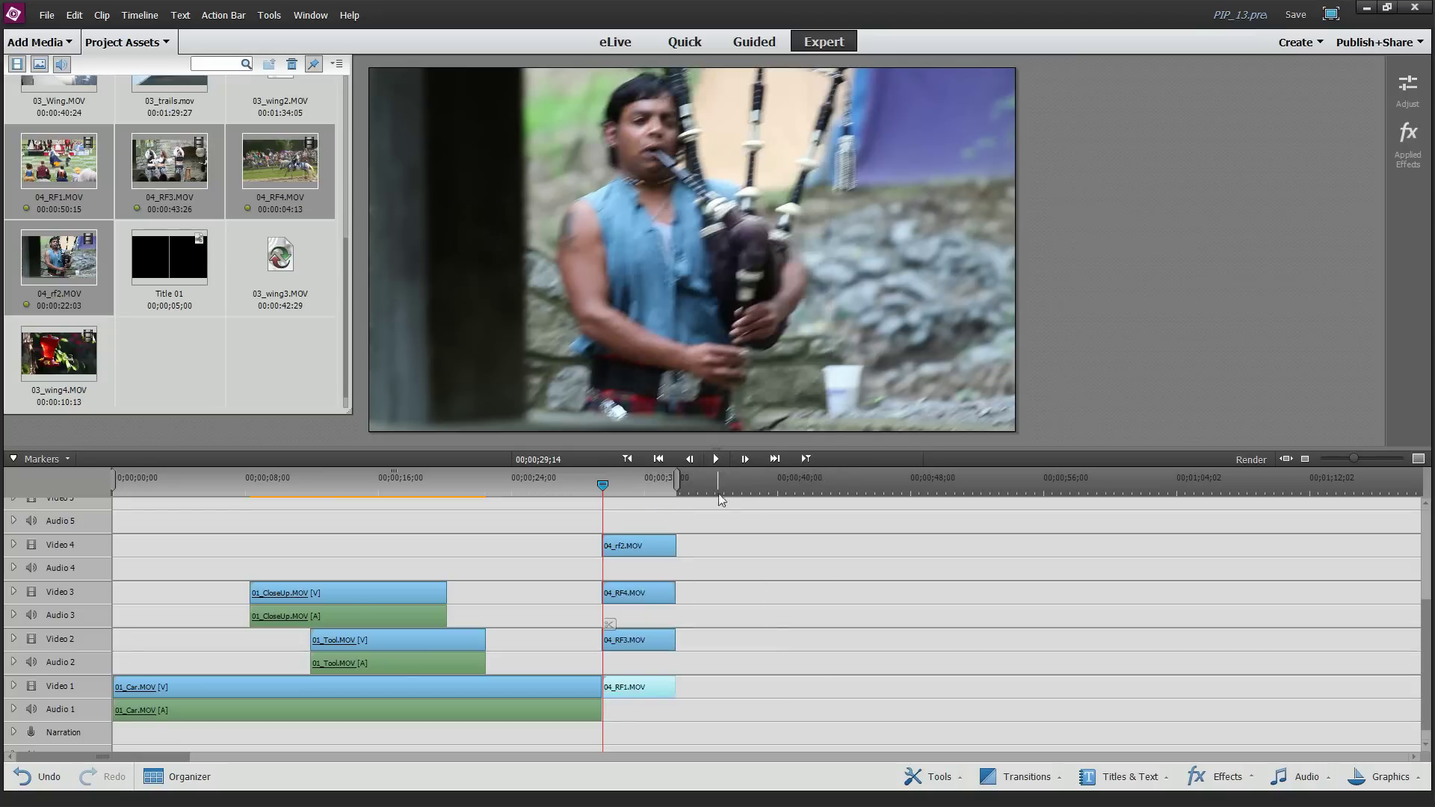
Move the playhead to 00;00;30;03 and set the 04_rf2 clip's scale to 50.
left_click(616, 483)
left_click_drag(615, 485, 613, 483)
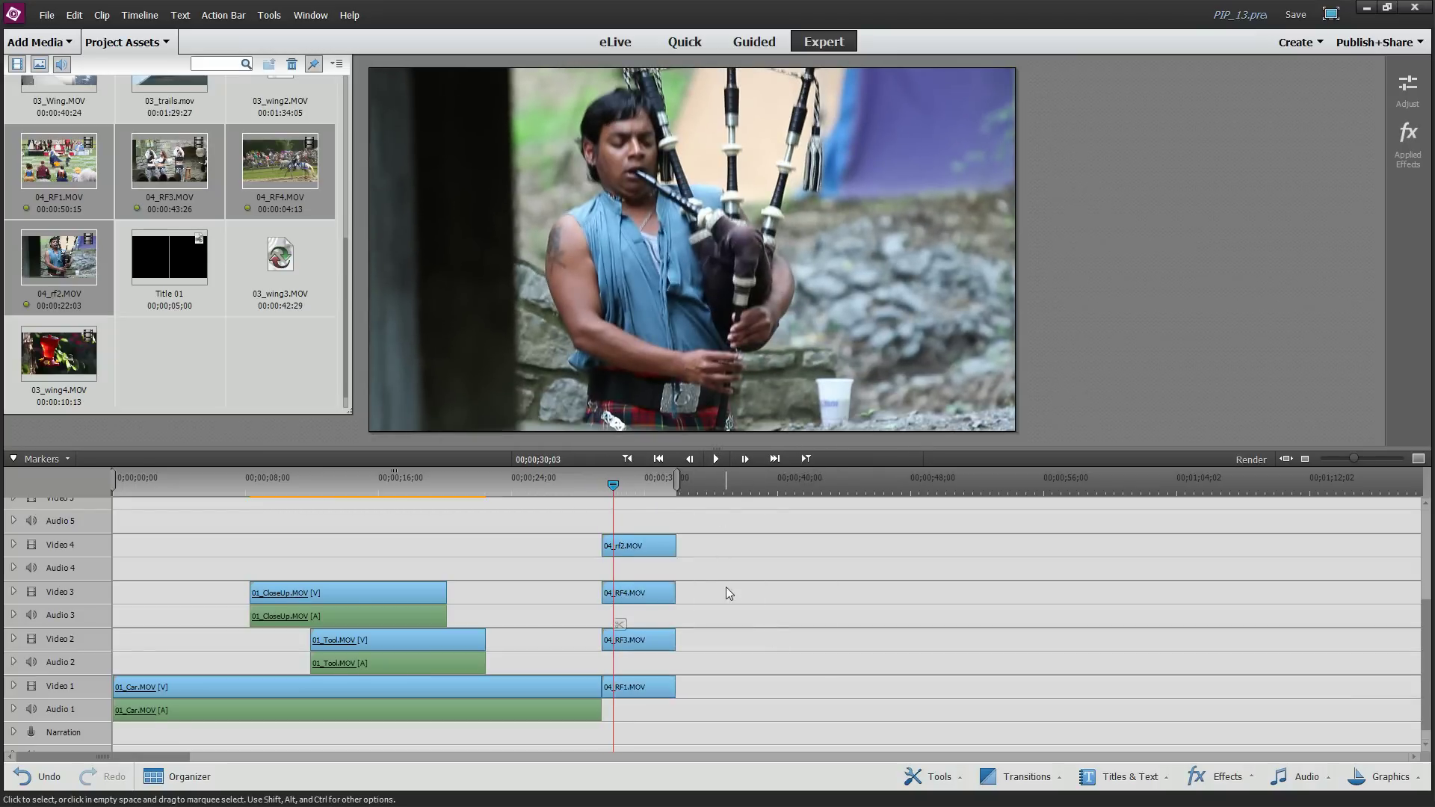
left_click(644, 544)
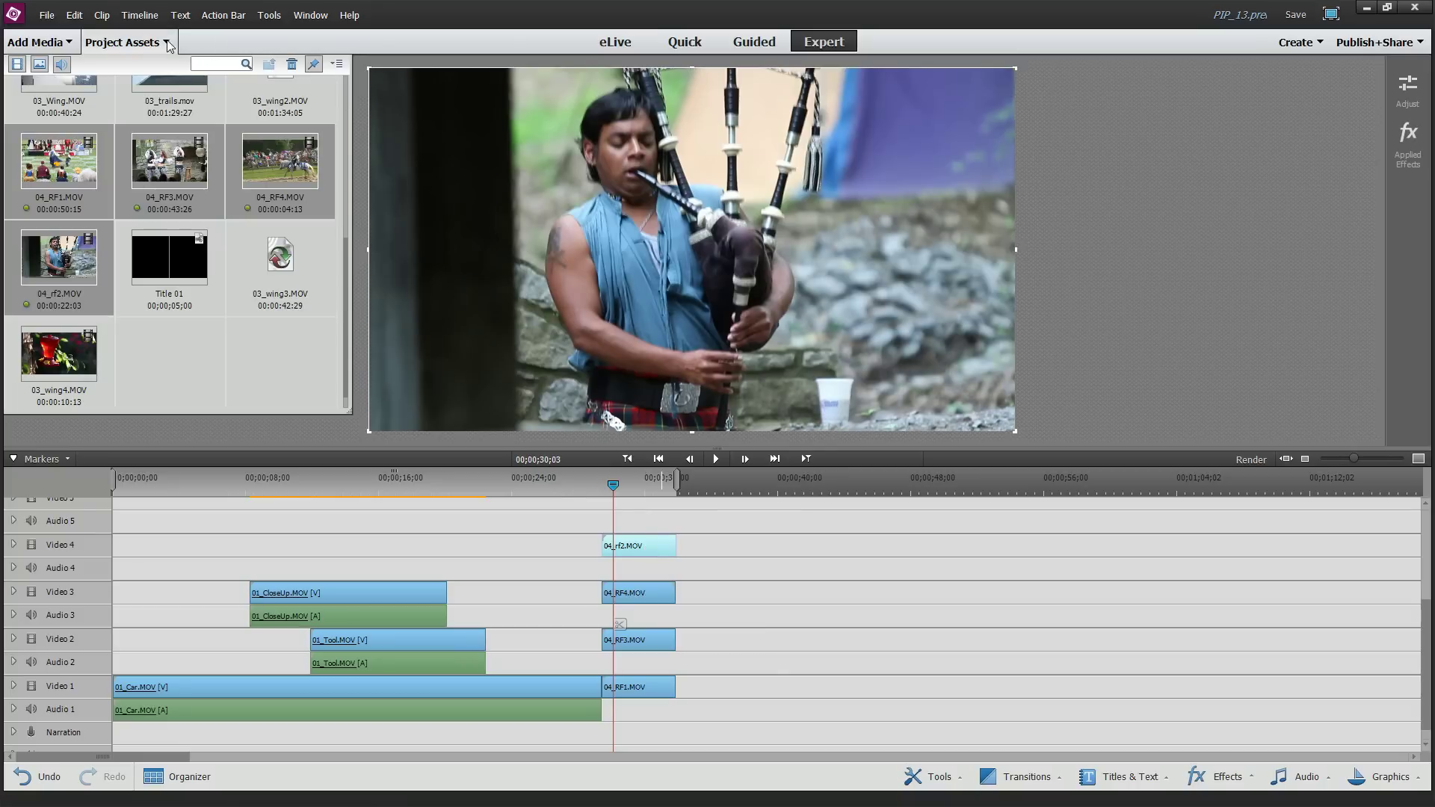
left_click(123, 42)
left_click(1409, 142)
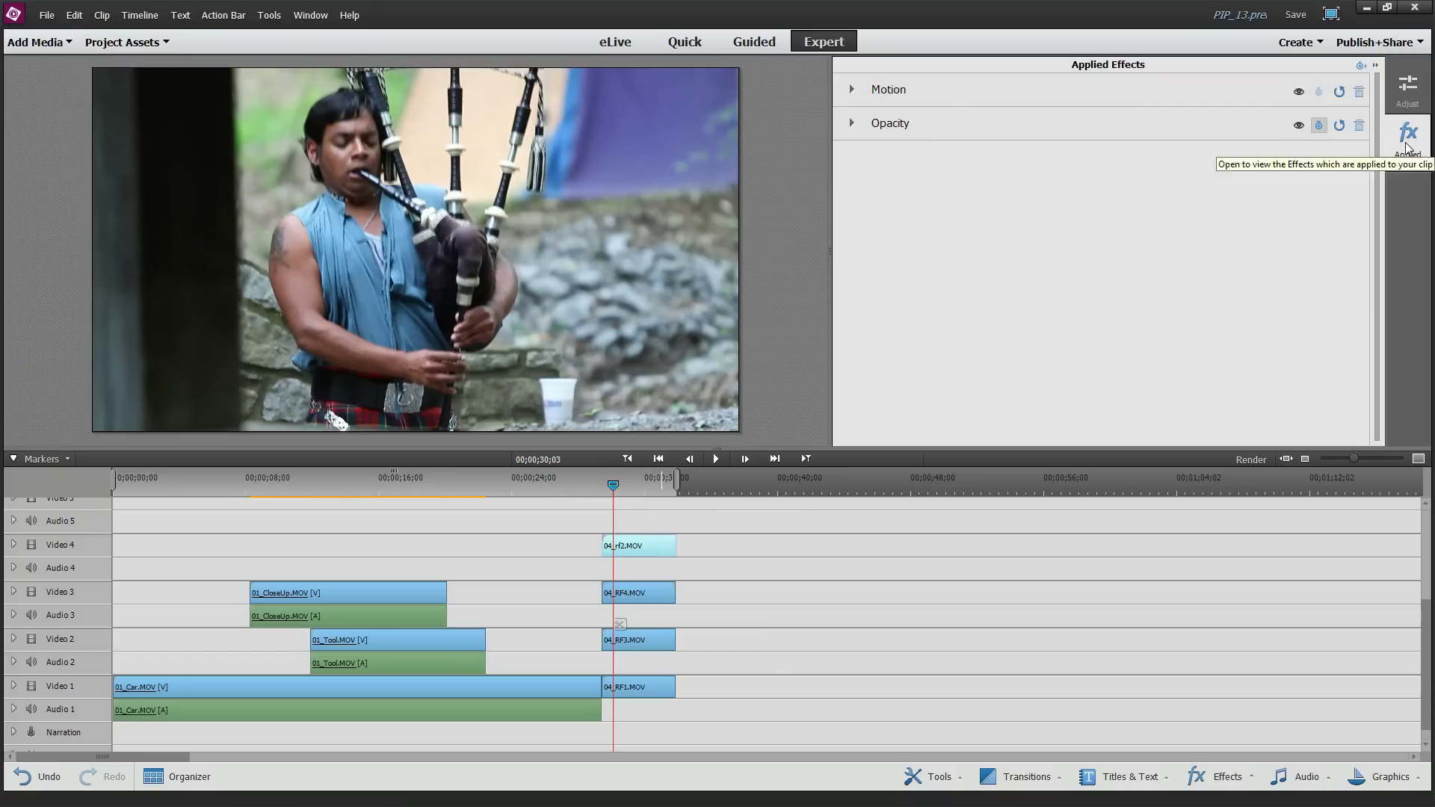
left_click(851, 91)
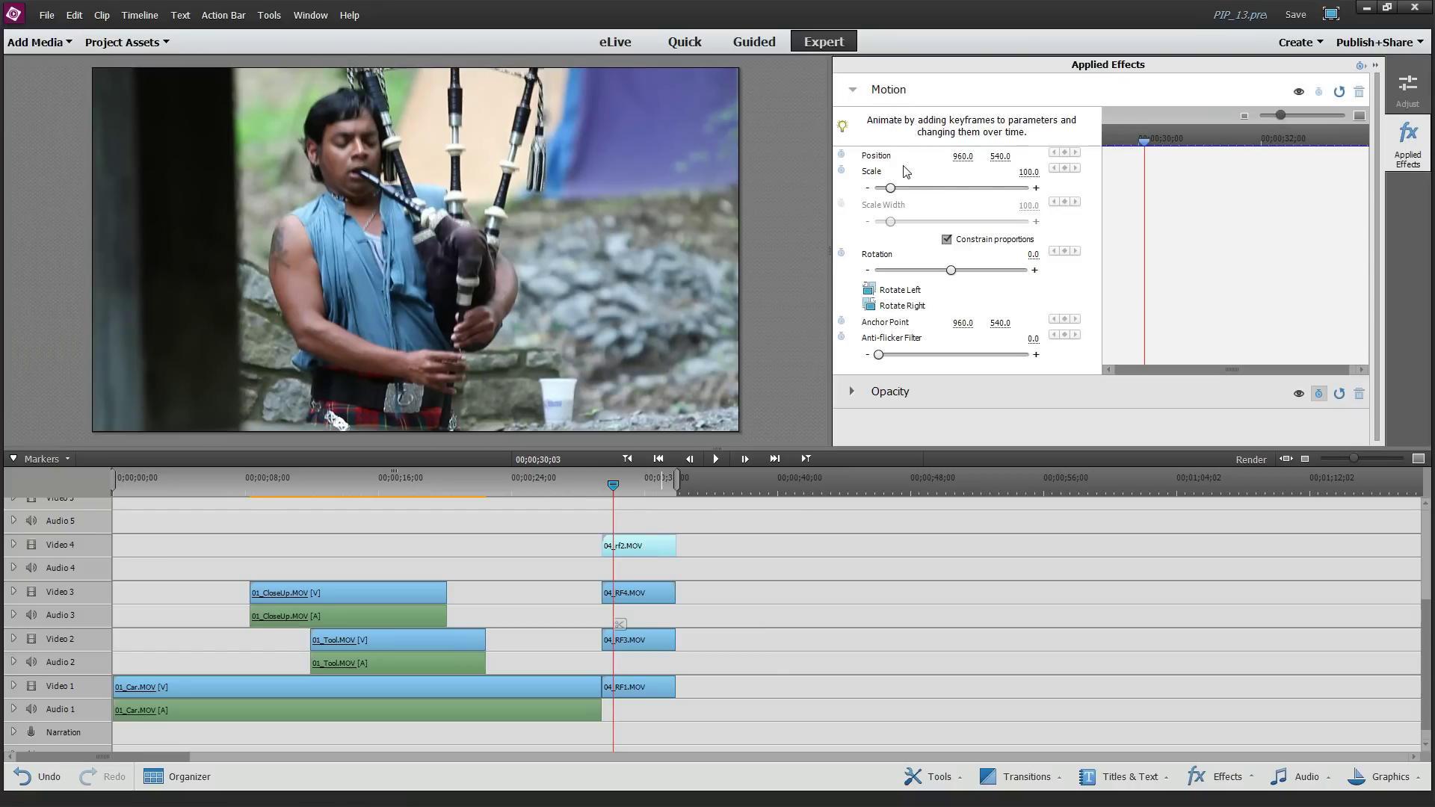
left_click(1021, 169)
type("50")
key("Return")
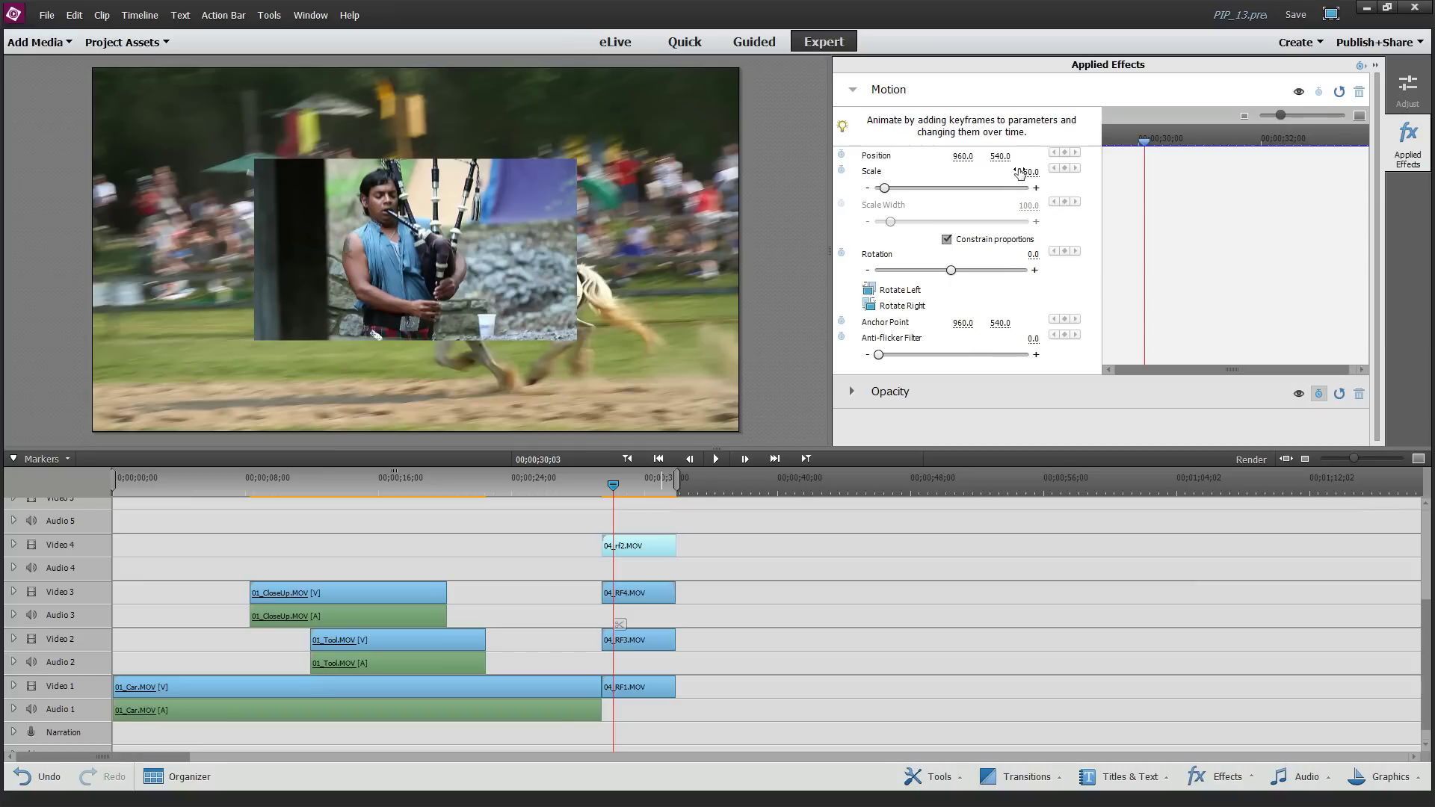
Set the 04_rf2 clip's position to 480, 270 so it fills the upper-left quarter of the frame.
left_click(966, 155)
type("480")
left_click(1000, 156)
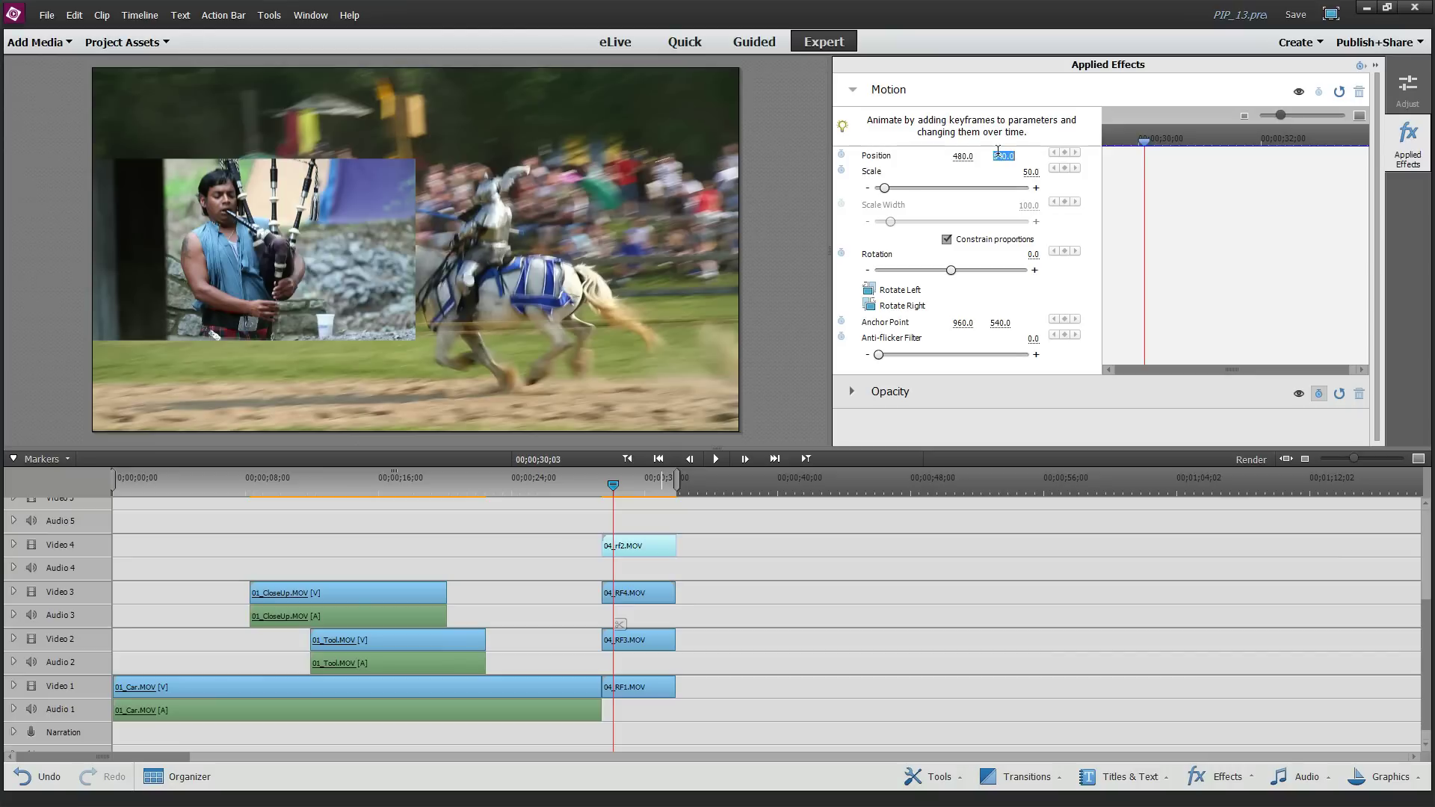
type("270")
key("Return")
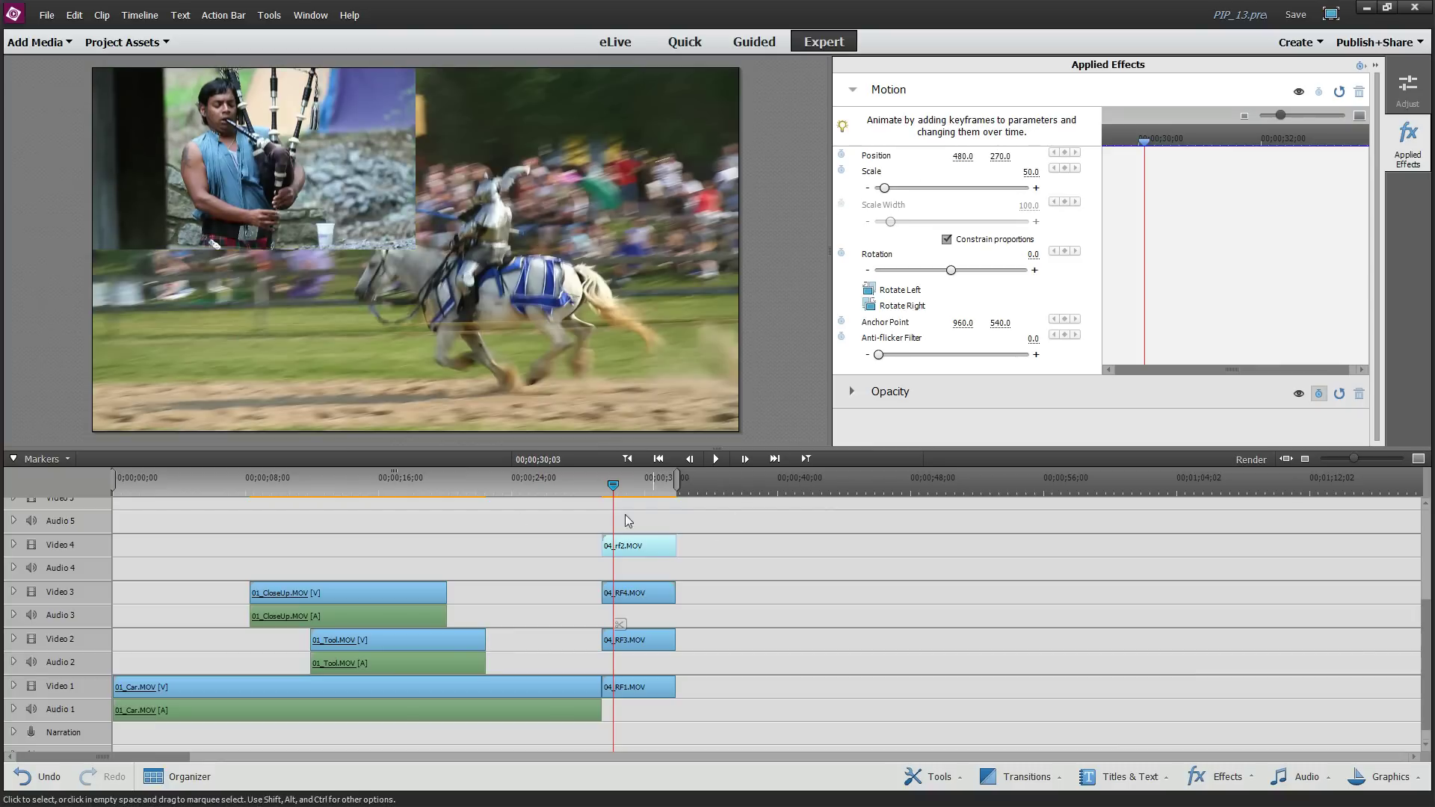
Scale the 04_RF4 clip to 50 and position it at 1440, 270 in the frame's upper-right quarter.
left_click(544, 298)
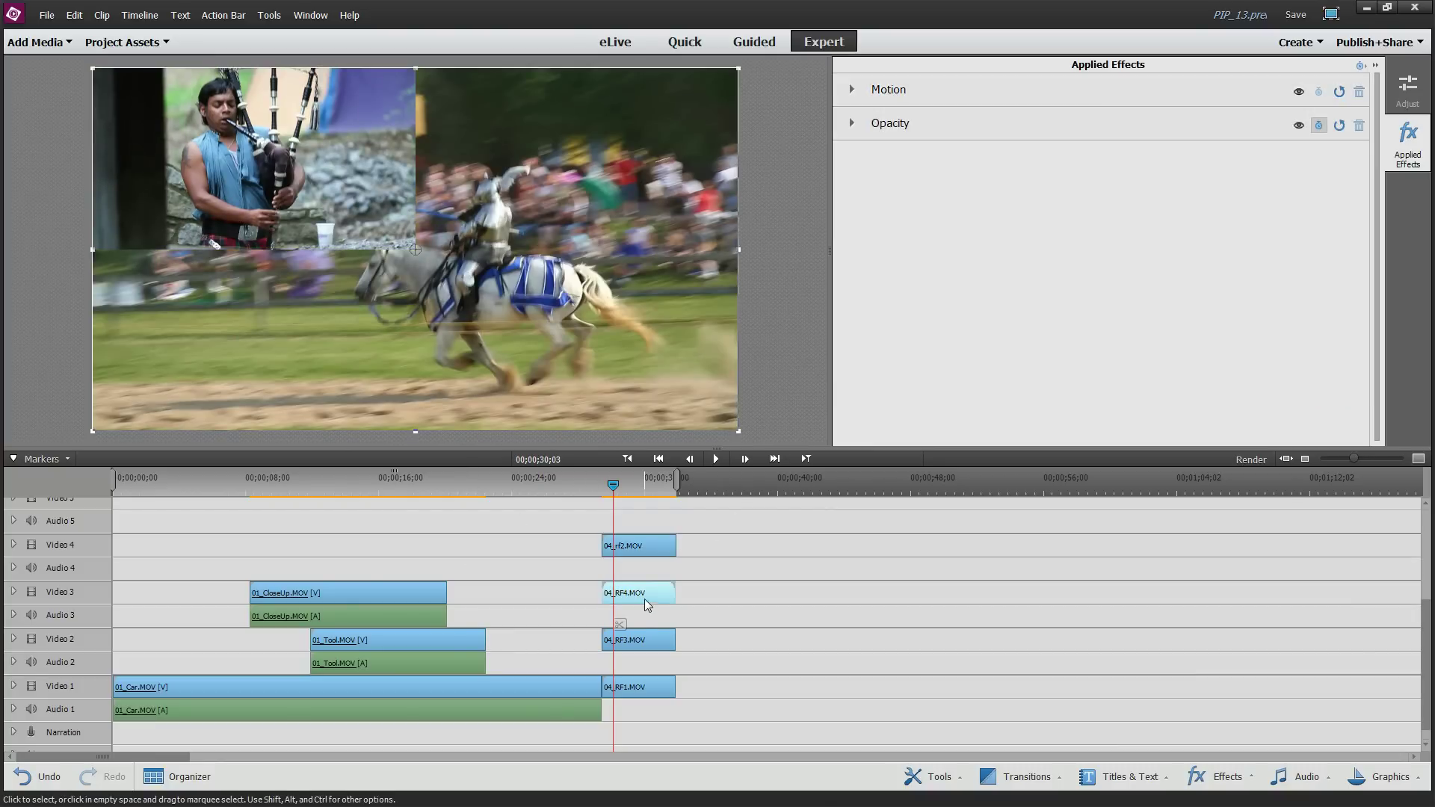
left_click(853, 91)
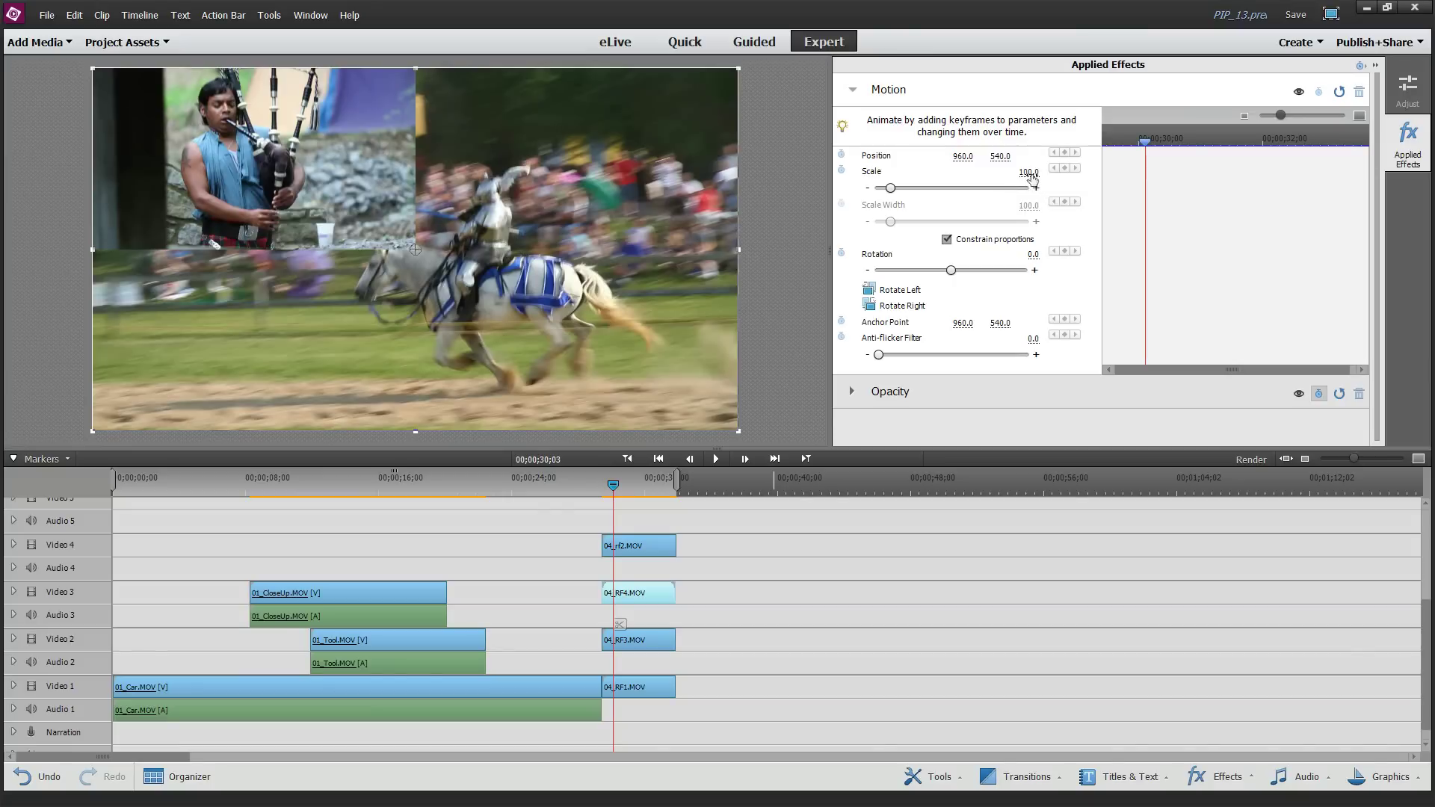
key("Return")
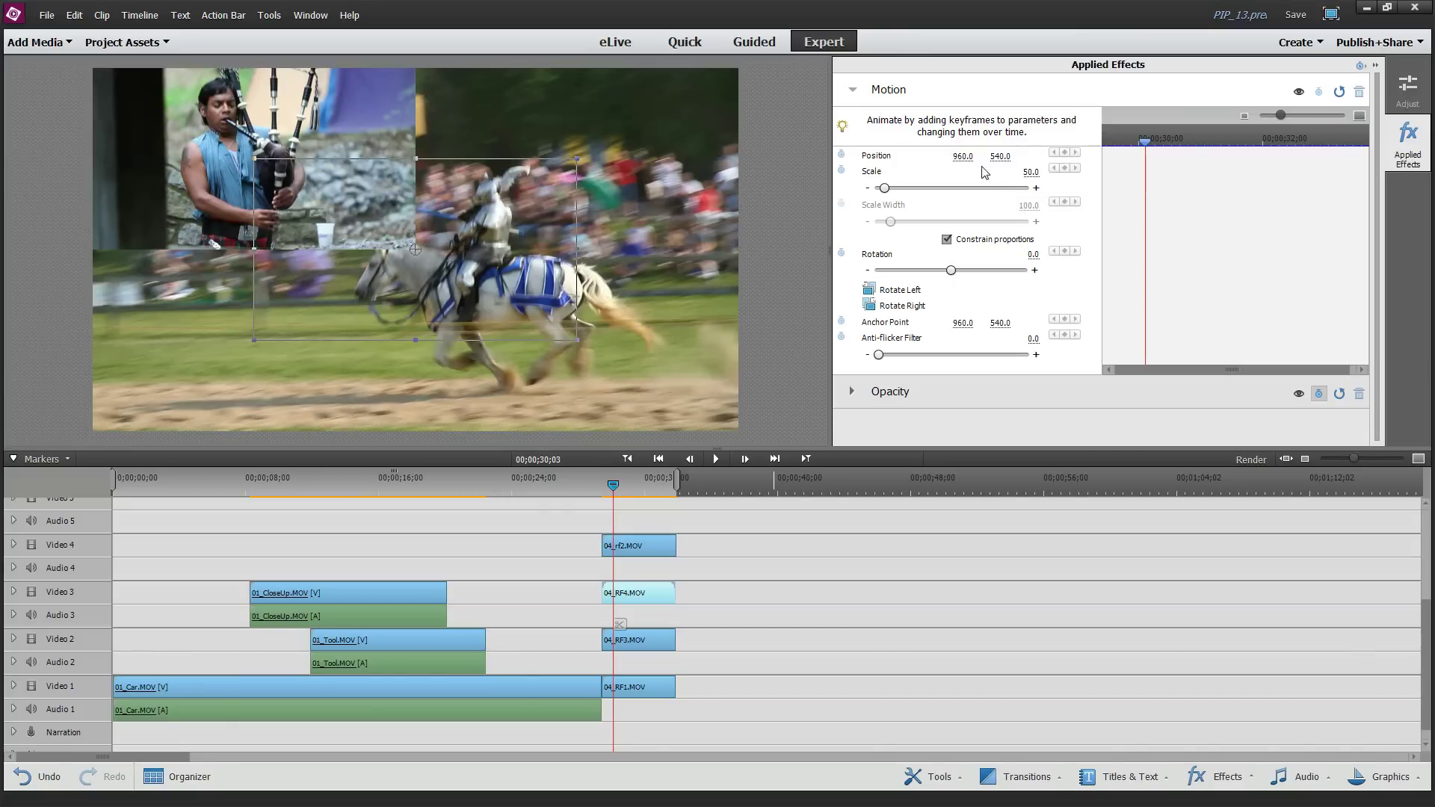
left_click(965, 155)
type("1440")
left_click(1004, 155)
type("270")
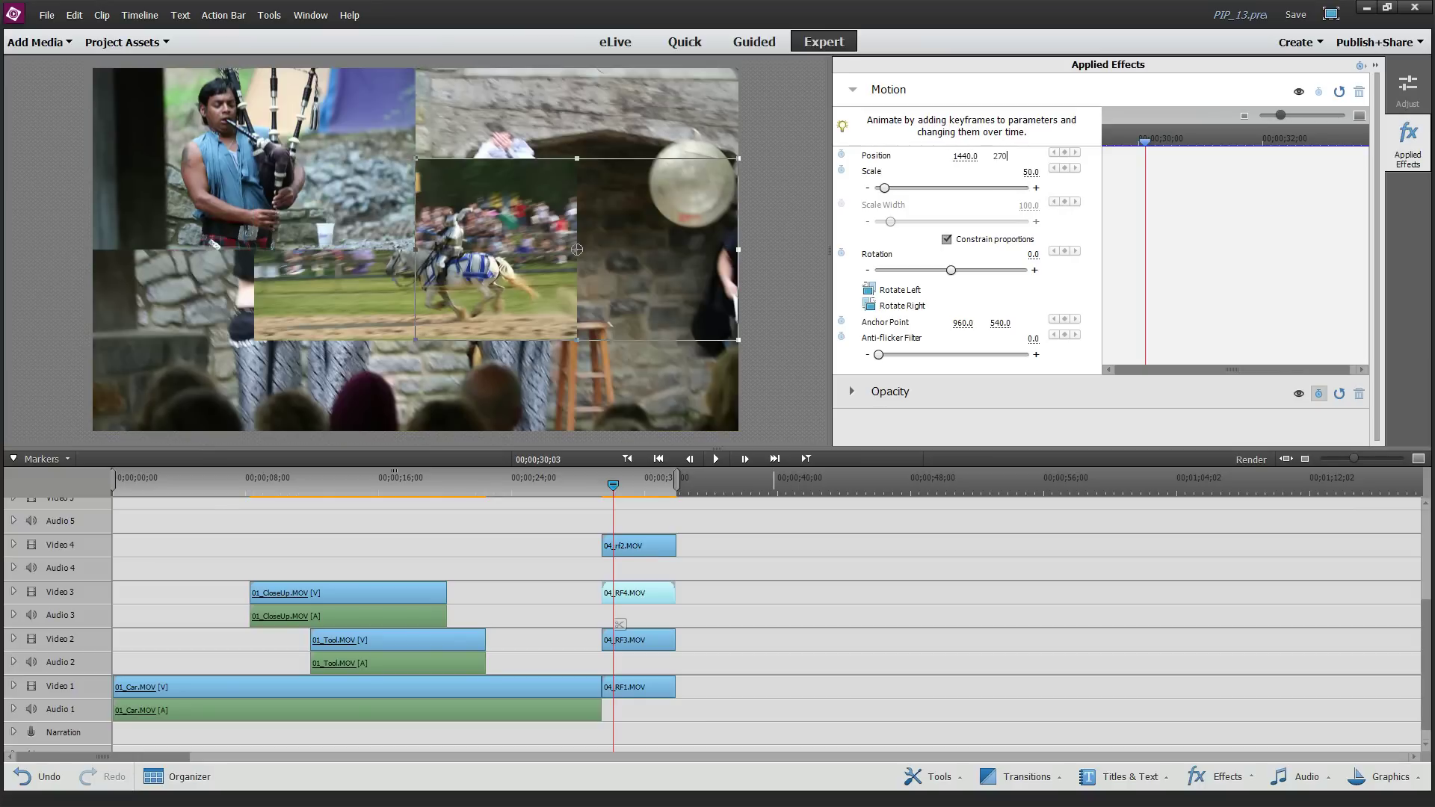
key("Return")
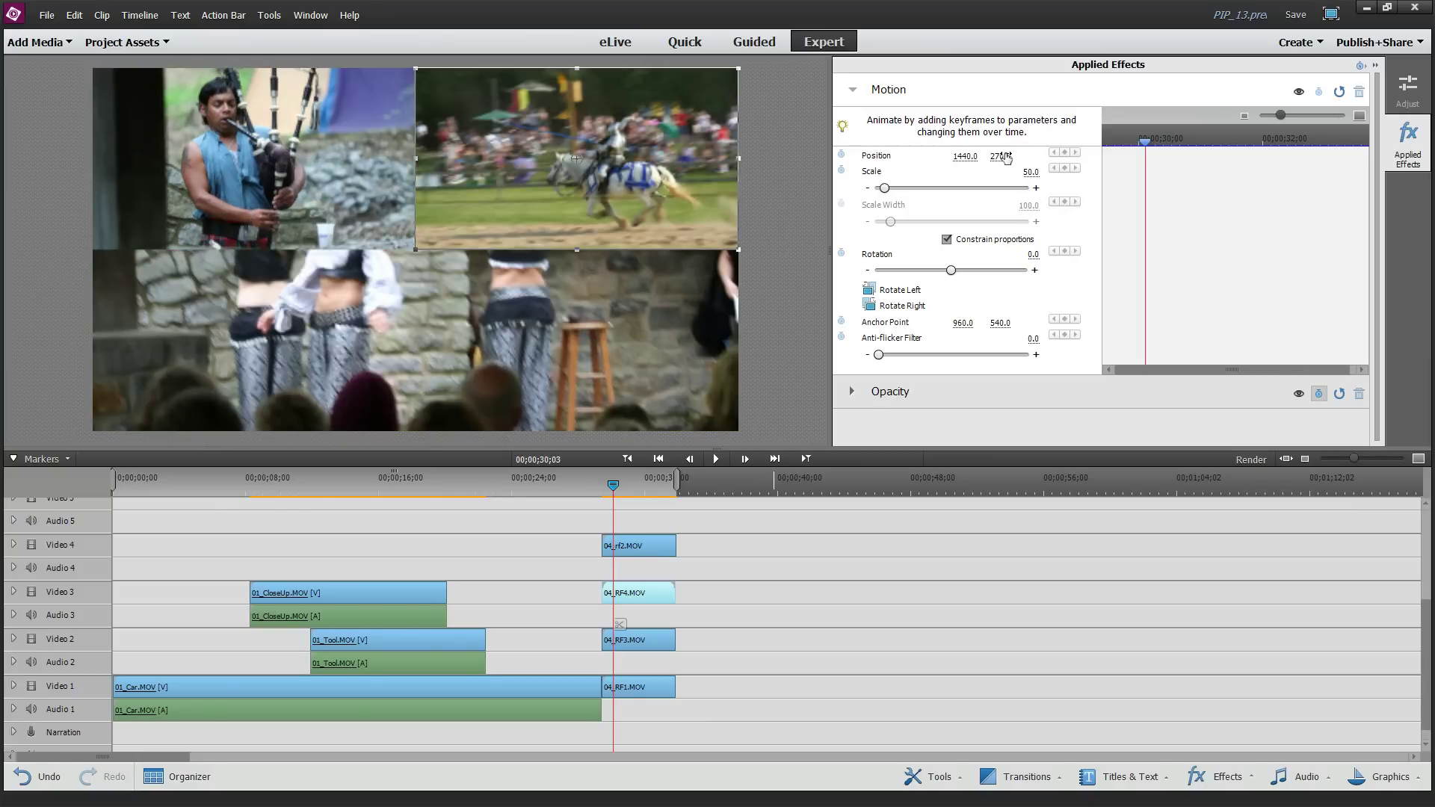
Set the scale of the 04_RF3 clip on Video 2 to 50.
left_click(643, 645)
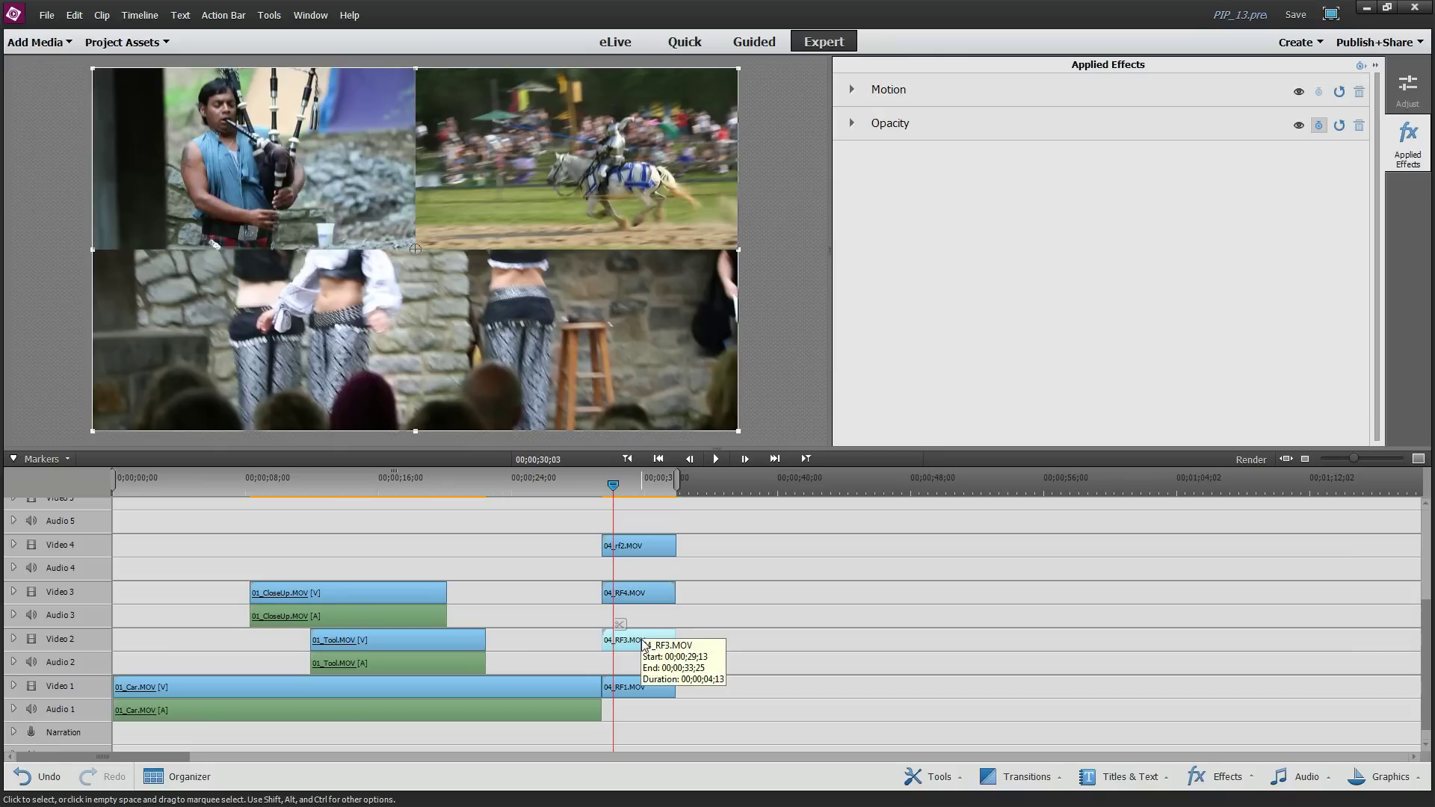
left_click(851, 90)
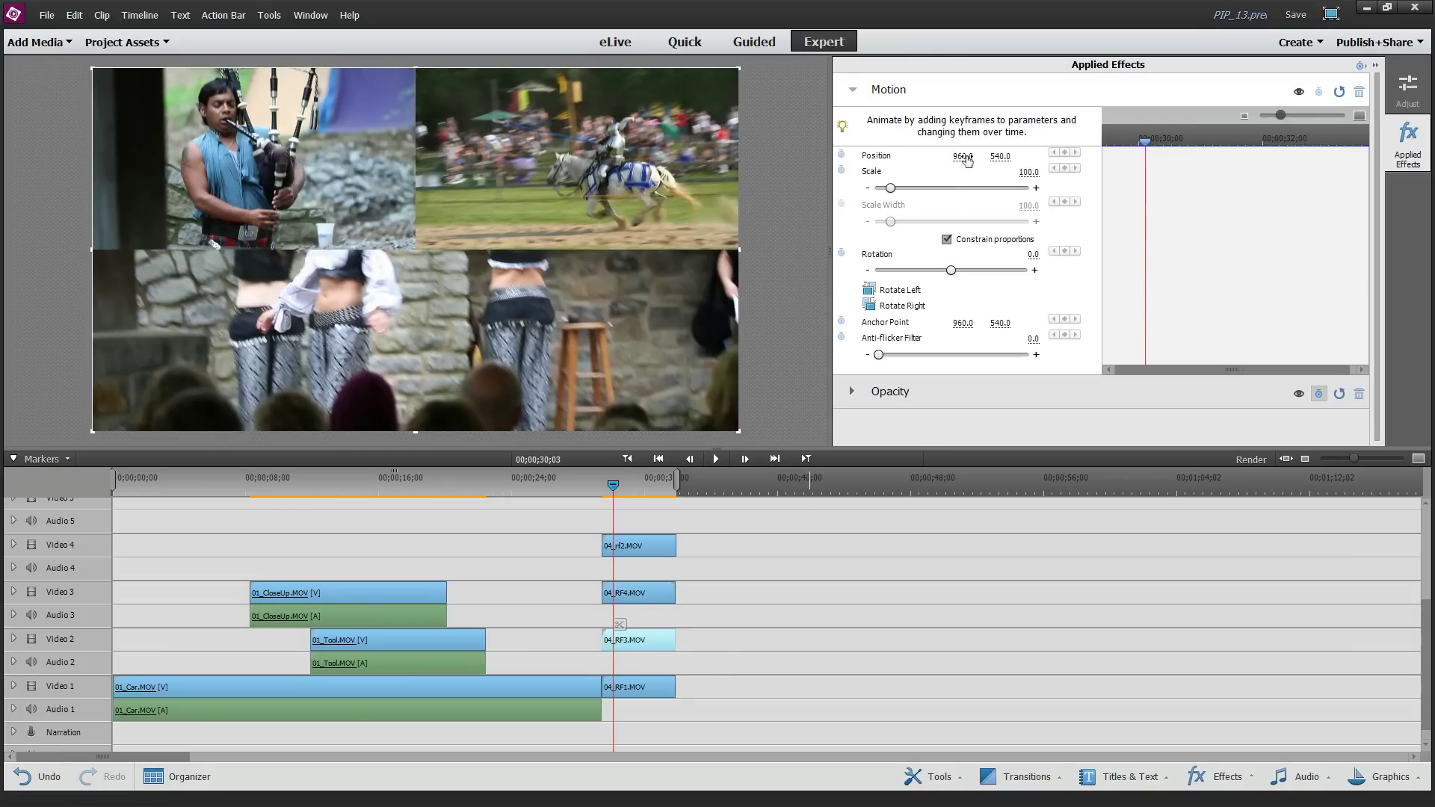
left_click(1019, 170)
type("50")
key("Return")
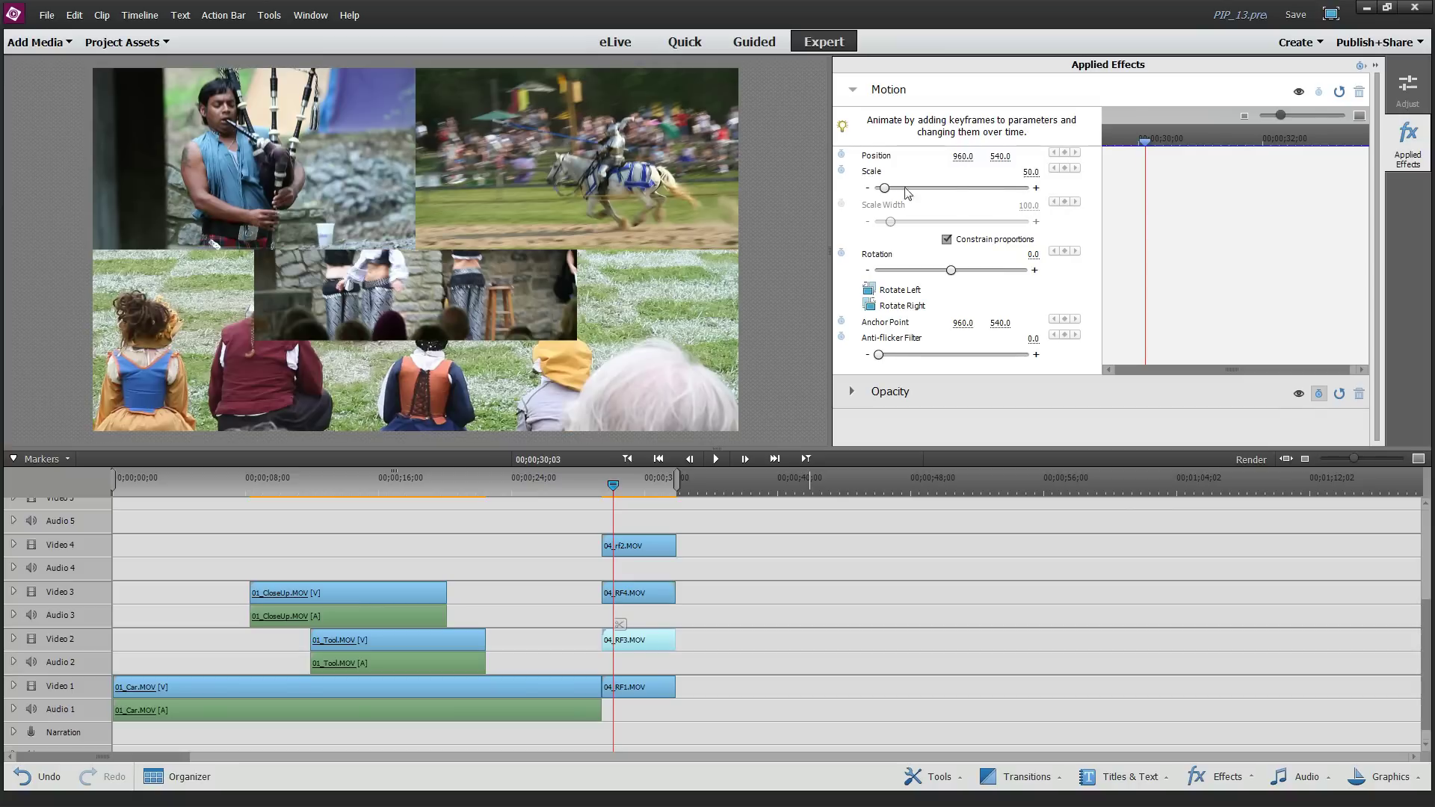
Set the 04_RF3 clip's position to 810, 480.
left_click(965, 155)
type("810")
key("Return")
left_click(1004, 155)
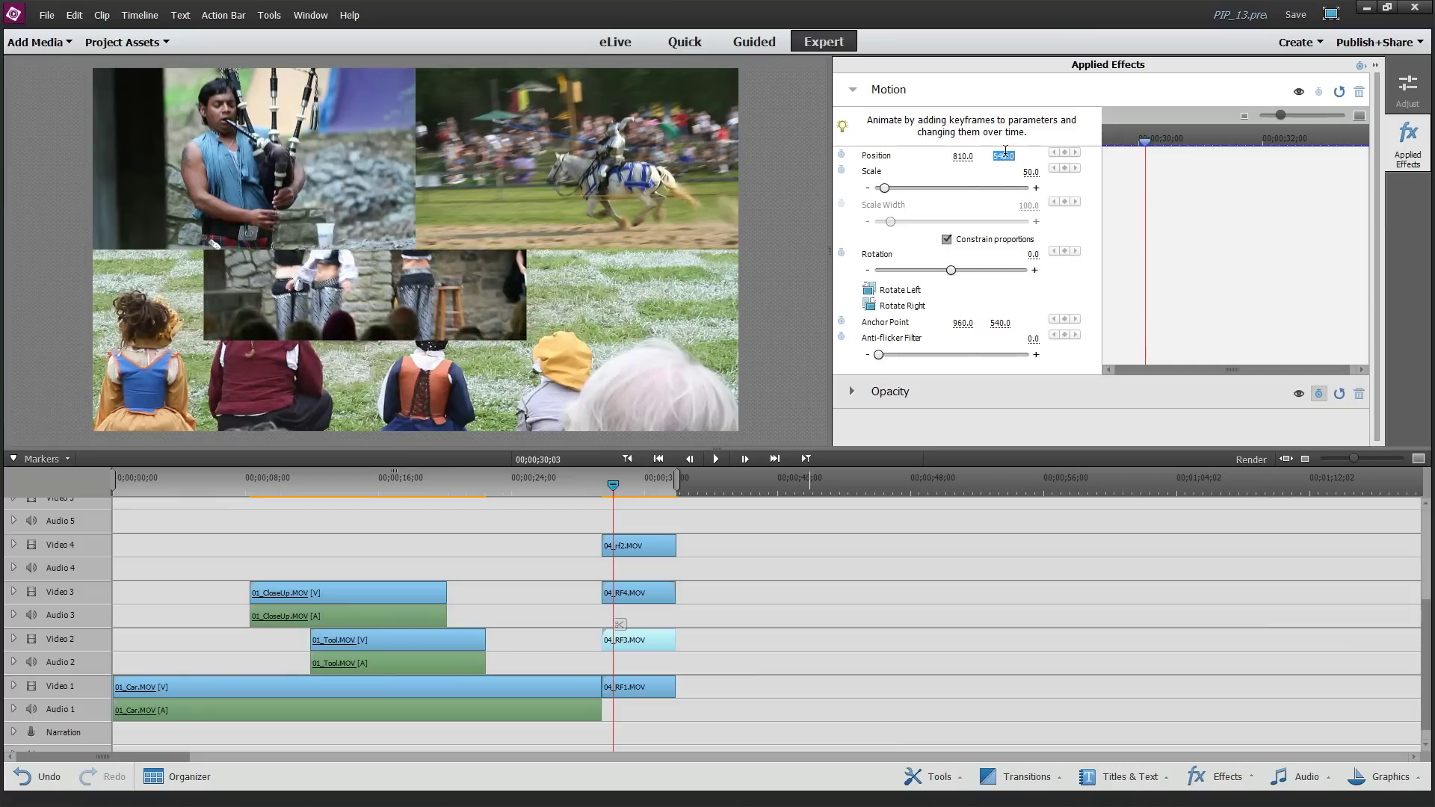
type("480")
key("Return")
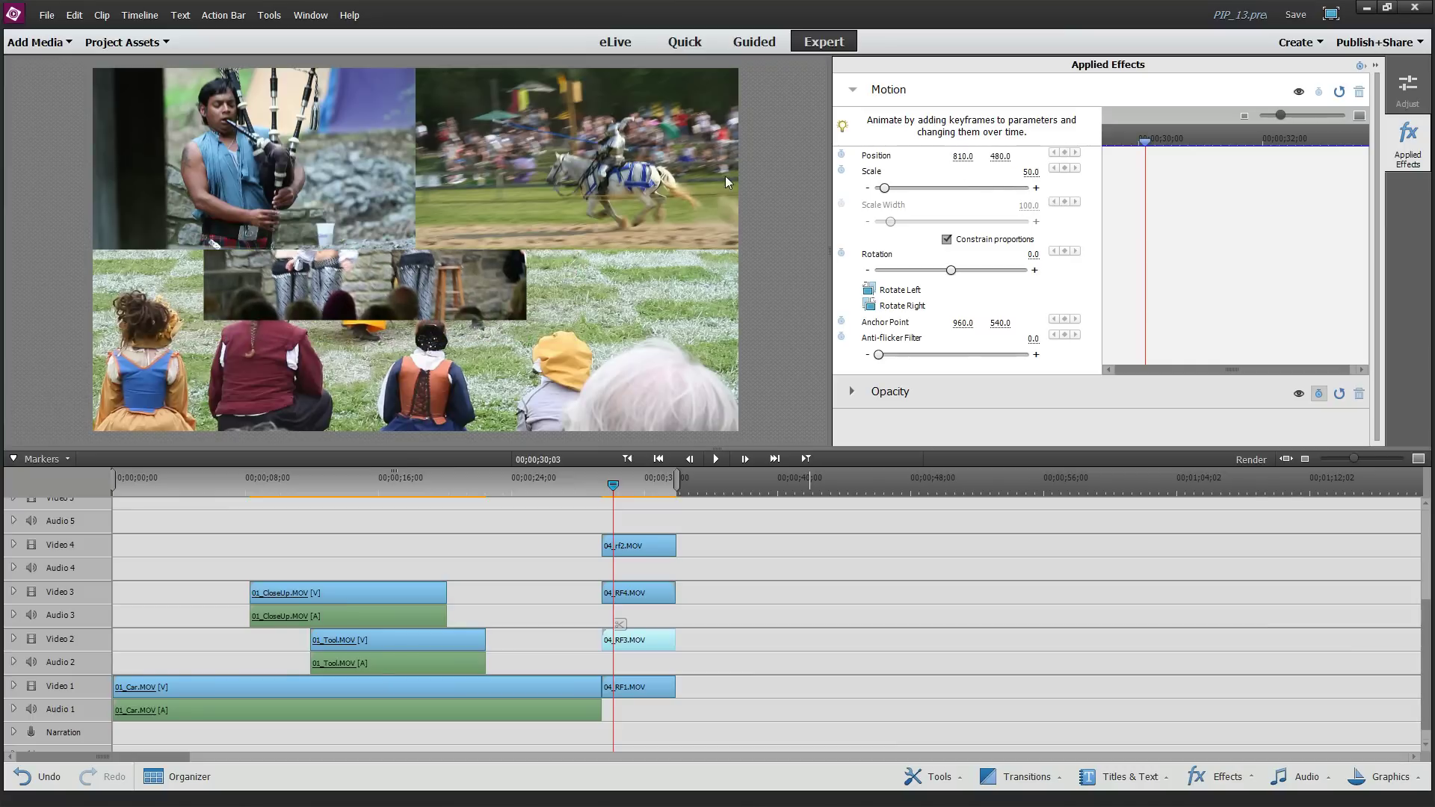
Set the 04_RF3 clip's position to 480, 810 so it fills the frame's lower-left quarter.
left_click(966, 155)
type("480")
left_click(1004, 155)
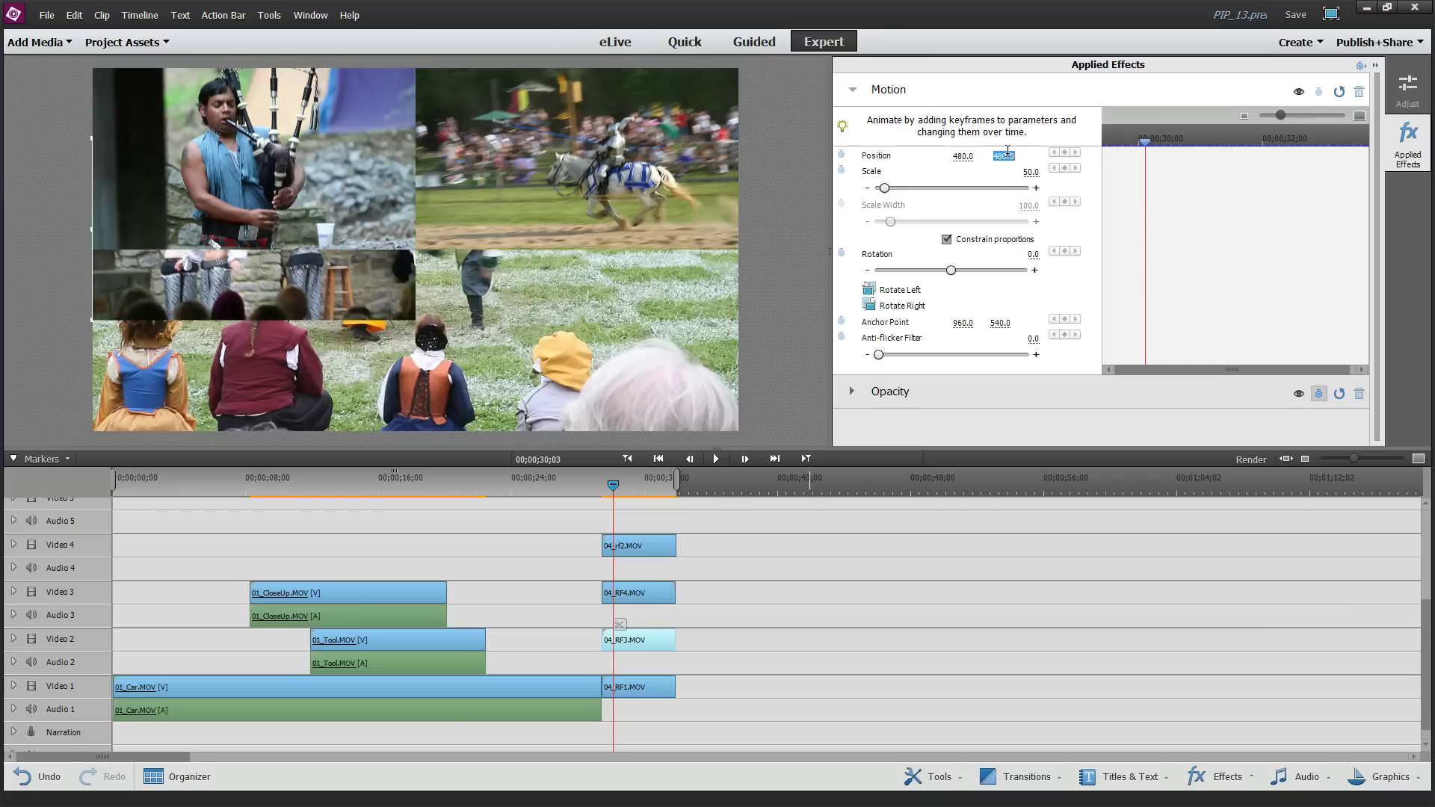
type("810")
key("Return")
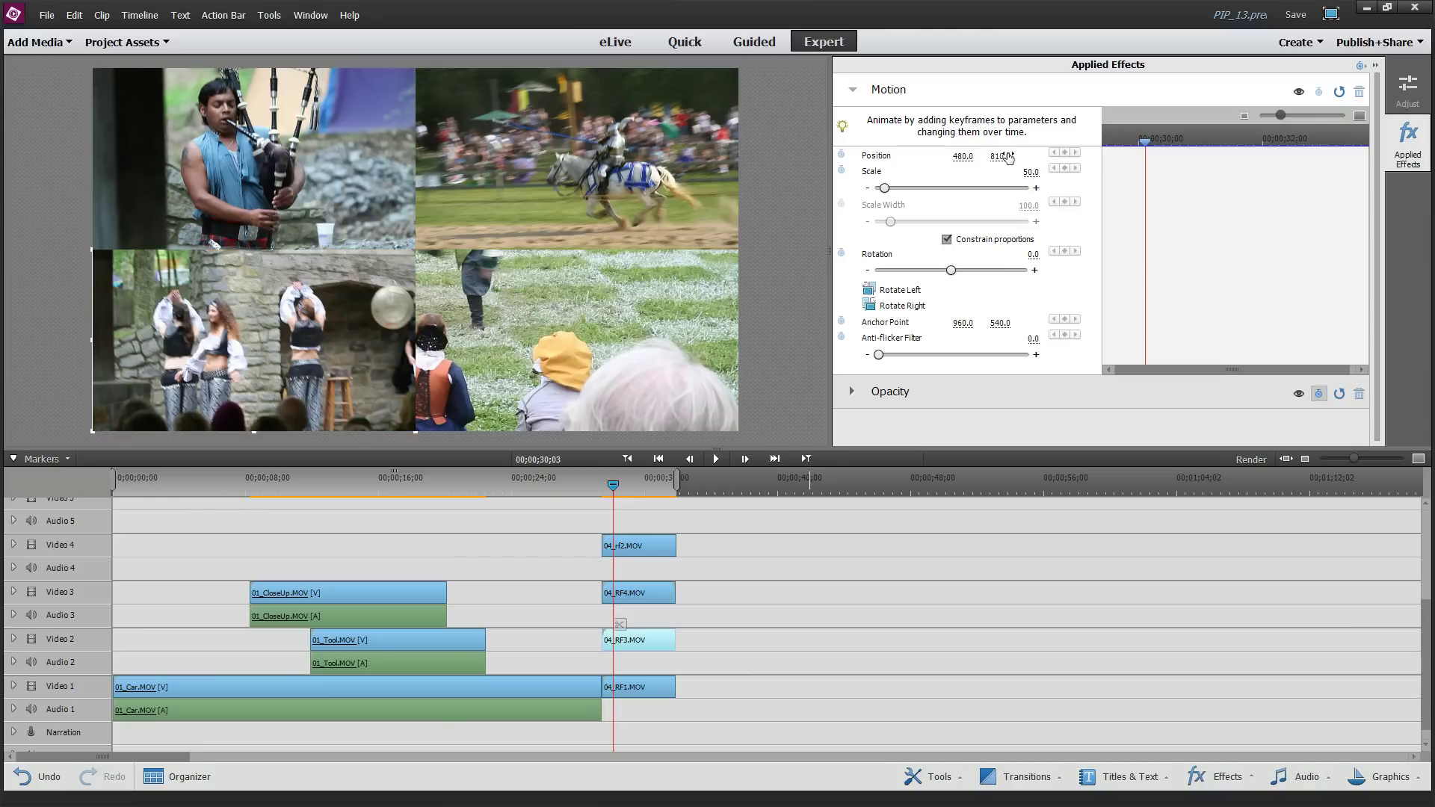
Set the scale of the 04_RF1 clip on Video 1 to 50.
left_click(652, 690)
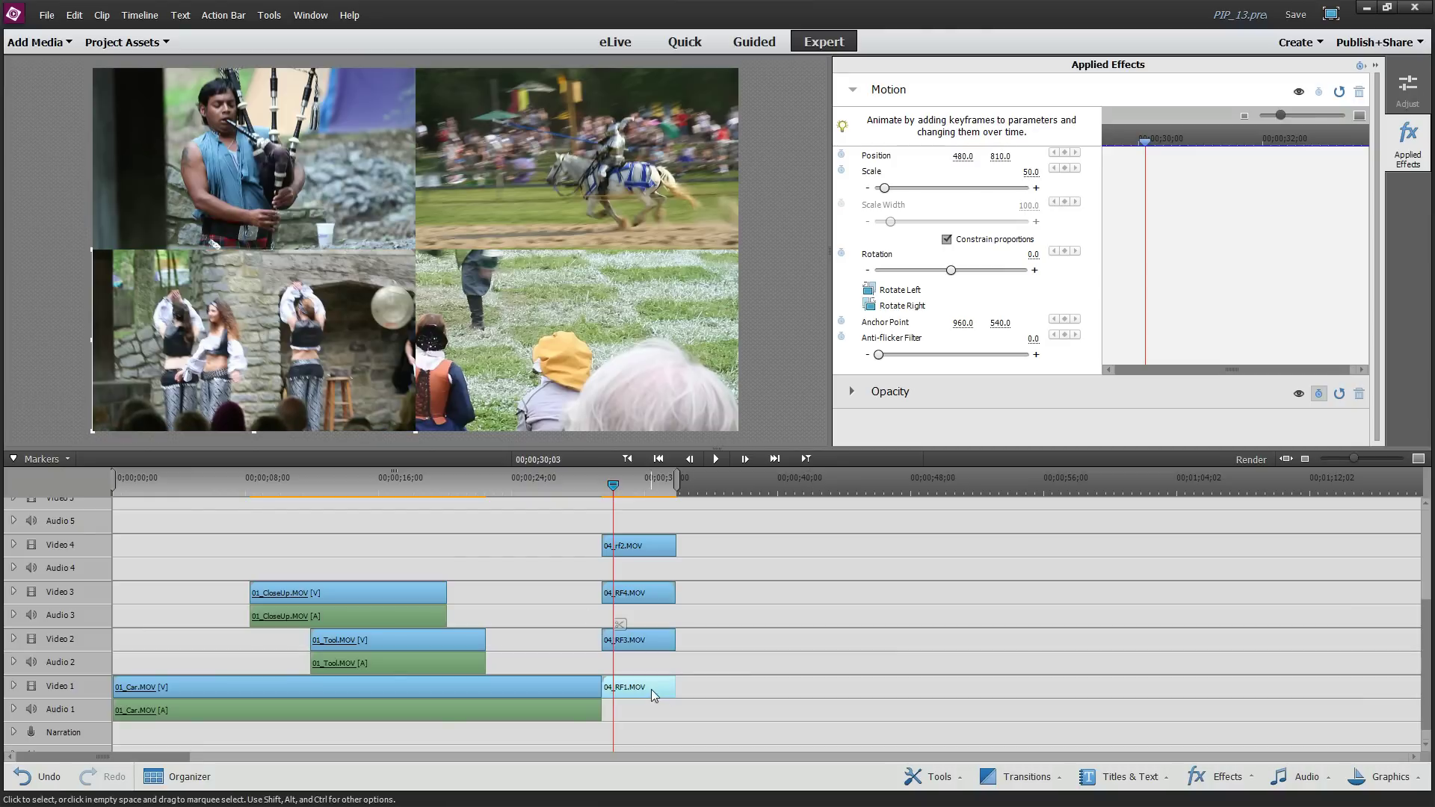
left_click(872, 92)
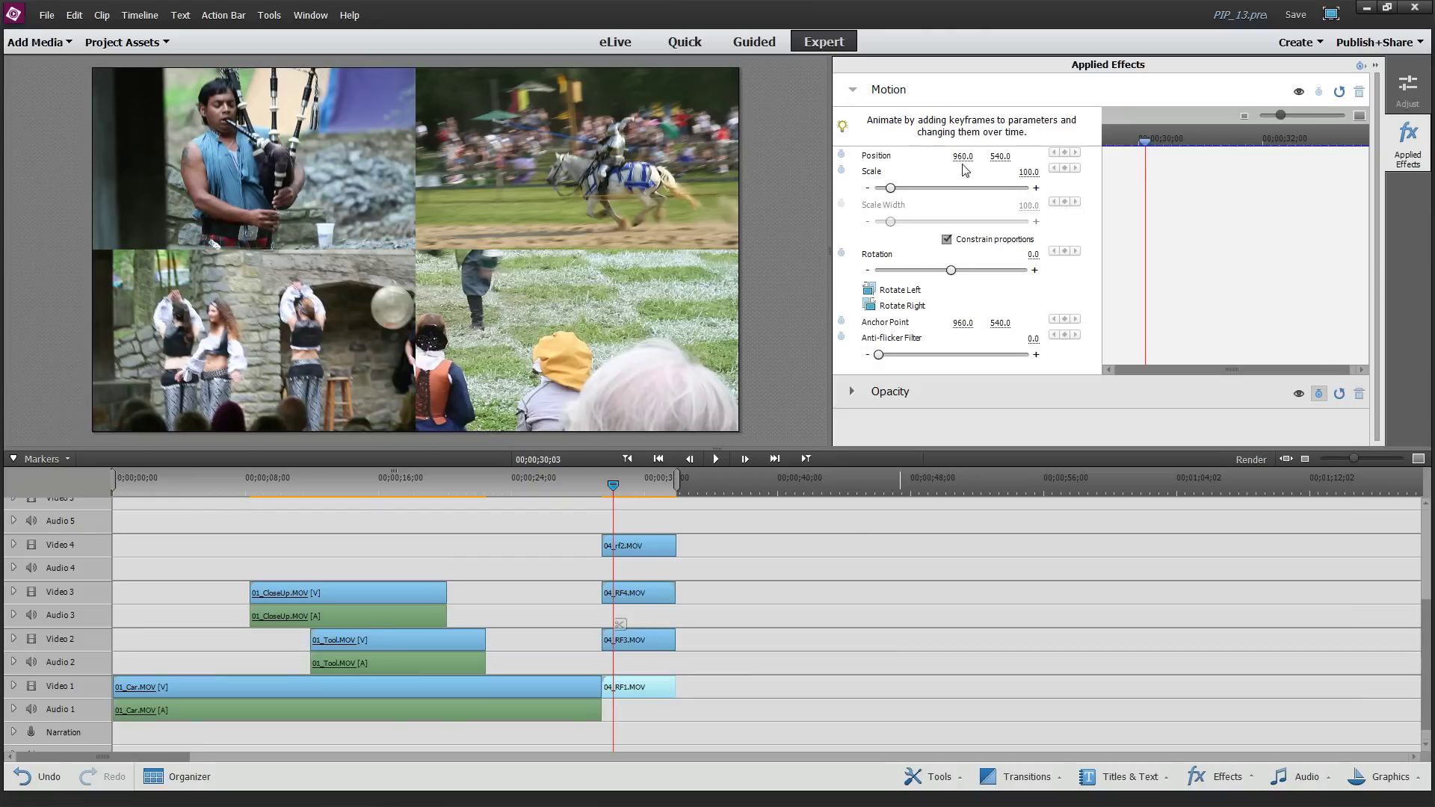
left_click(1021, 171)
type("50")
key("Return")
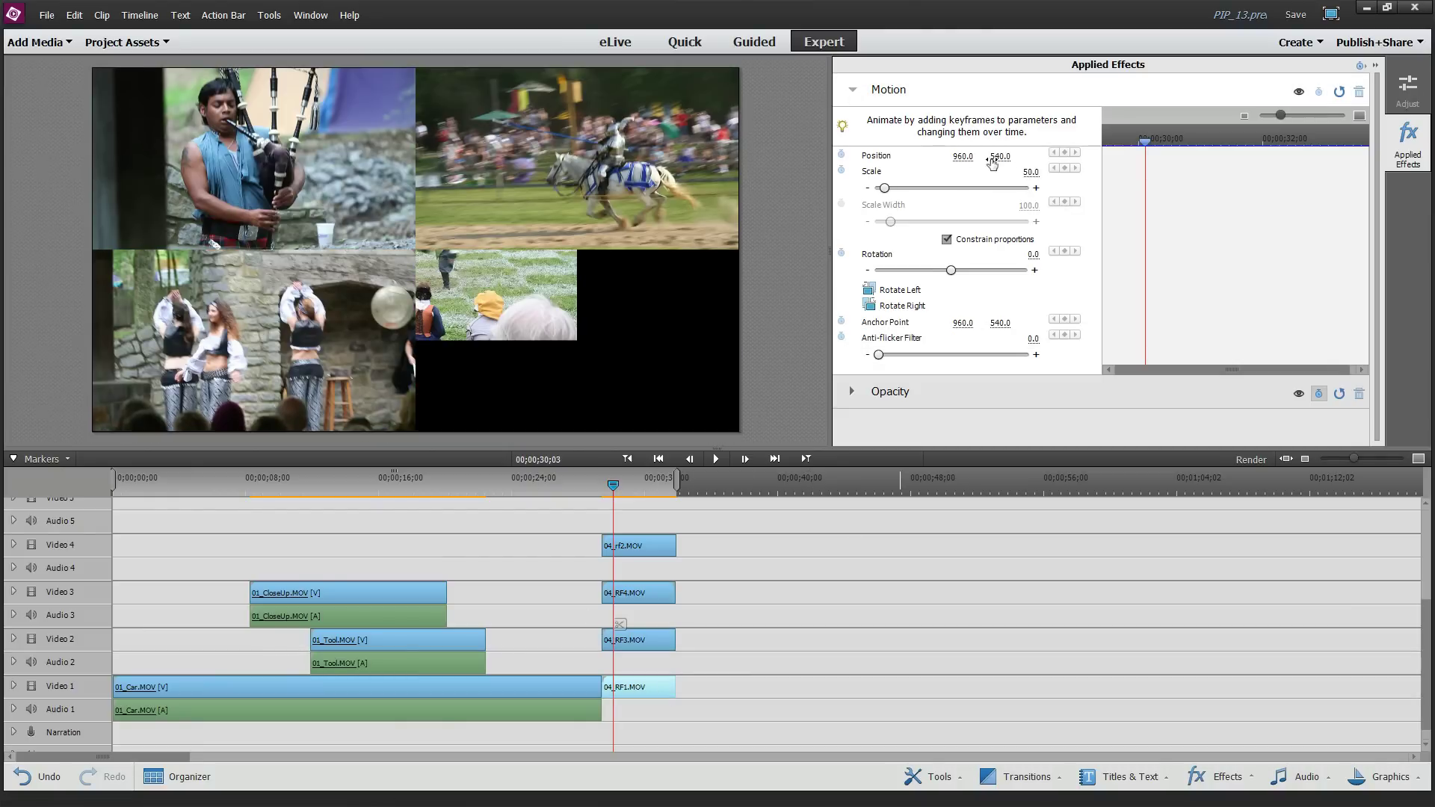
Set the 04_RF1 clip's position to 1440, 810 so it fills the frame's lower-right quarter.
left_click(967, 155)
type("1440")
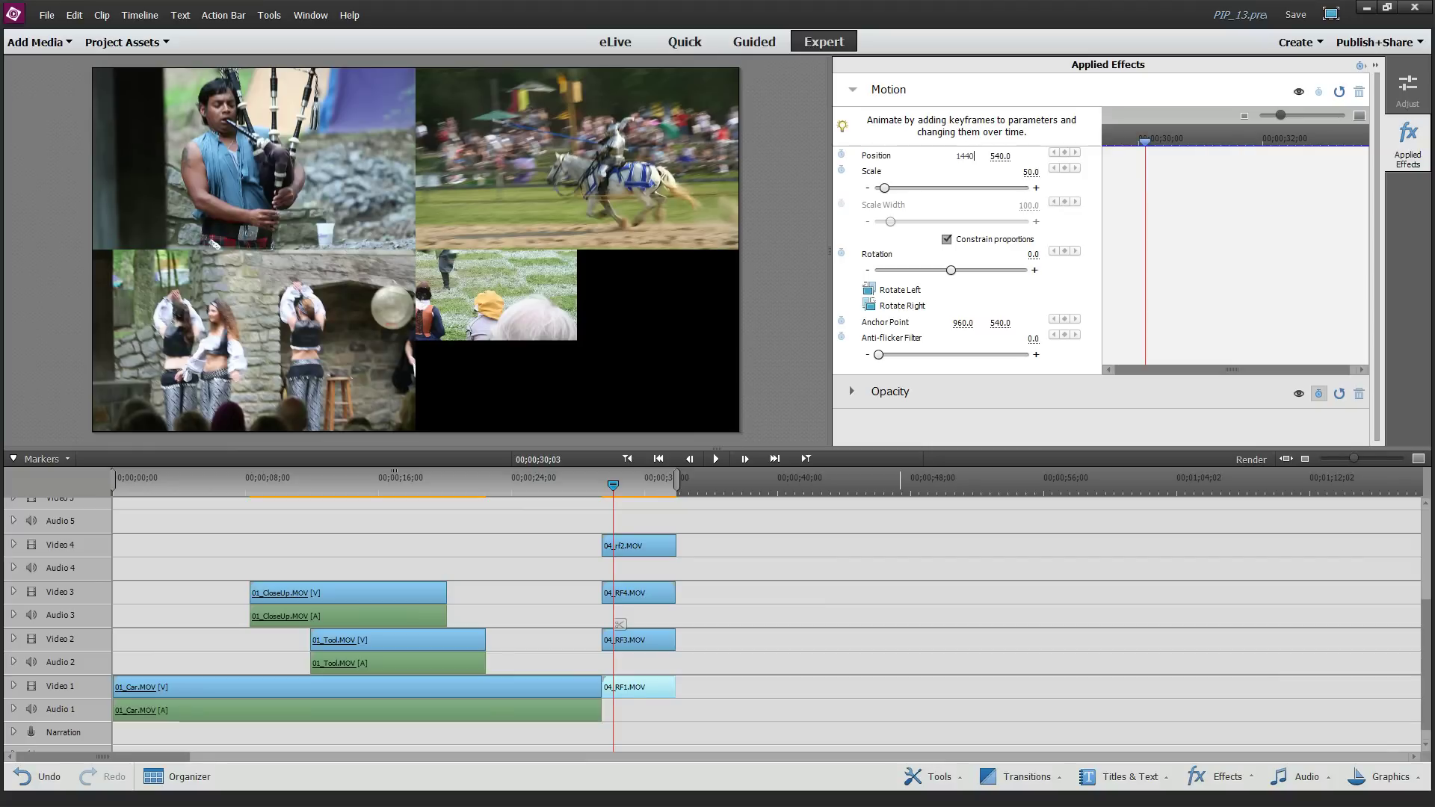
left_click(1006, 154)
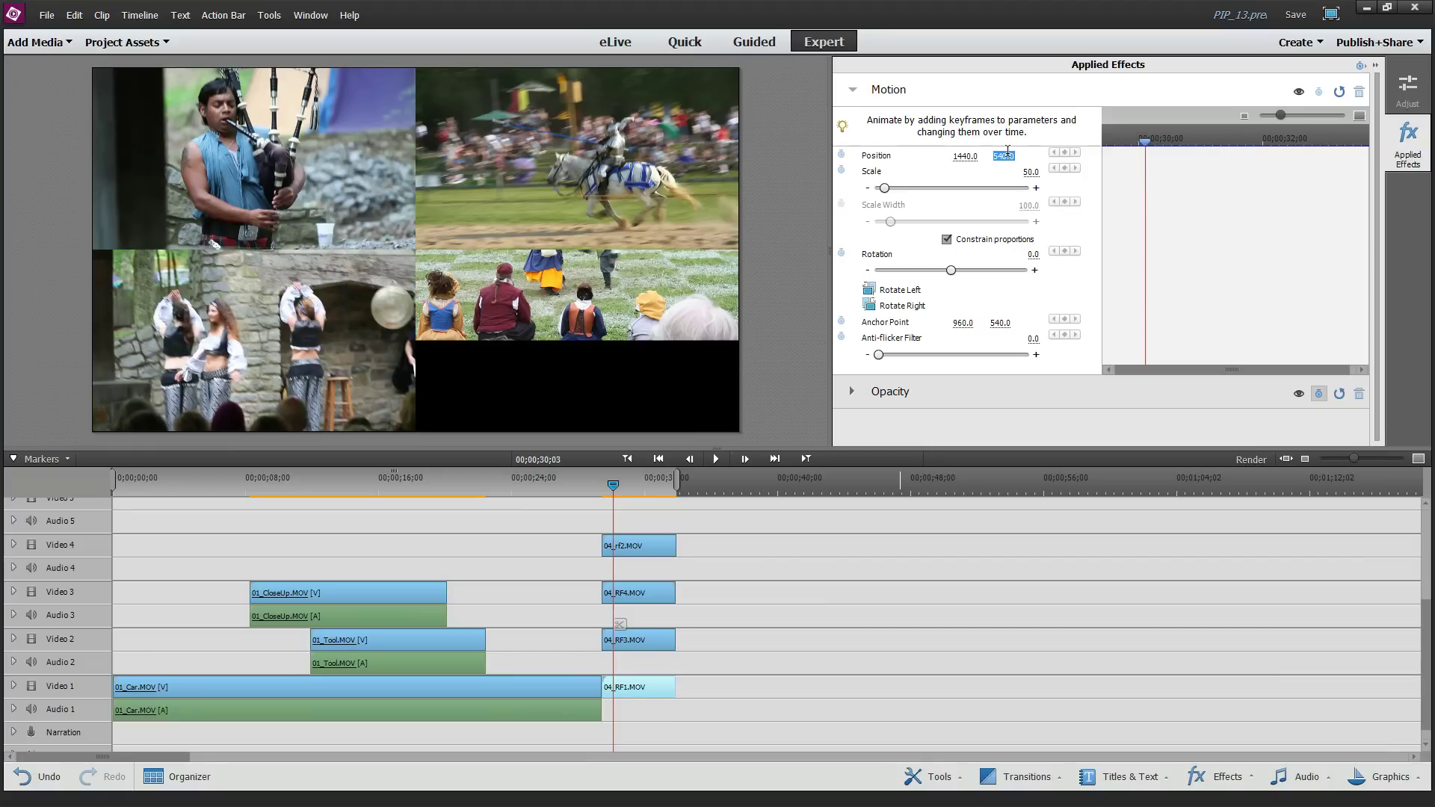
type("810")
key("Return")
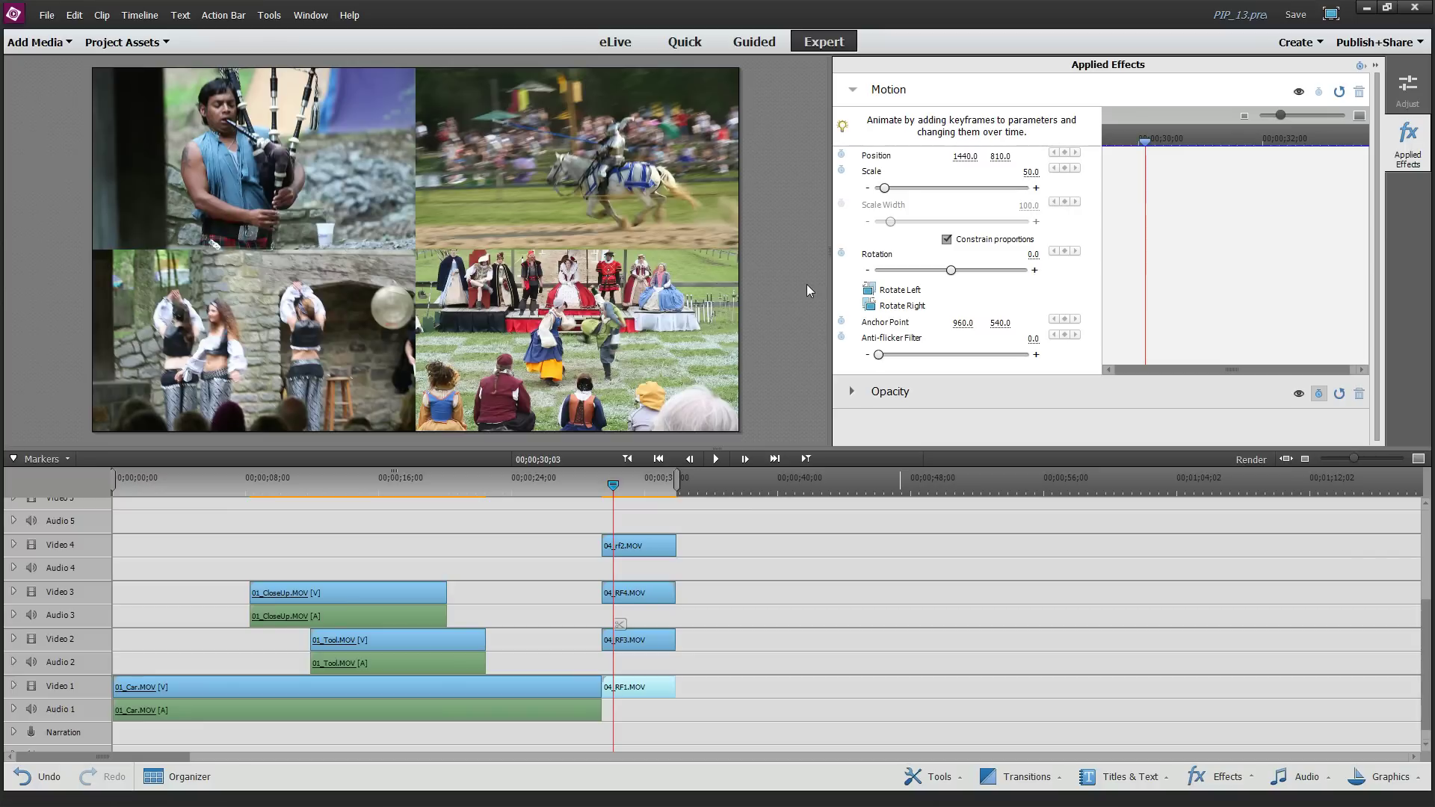
Play back the four-way split screen from just before its start to check the arrangement.
left_click(568, 504)
left_click(604, 483)
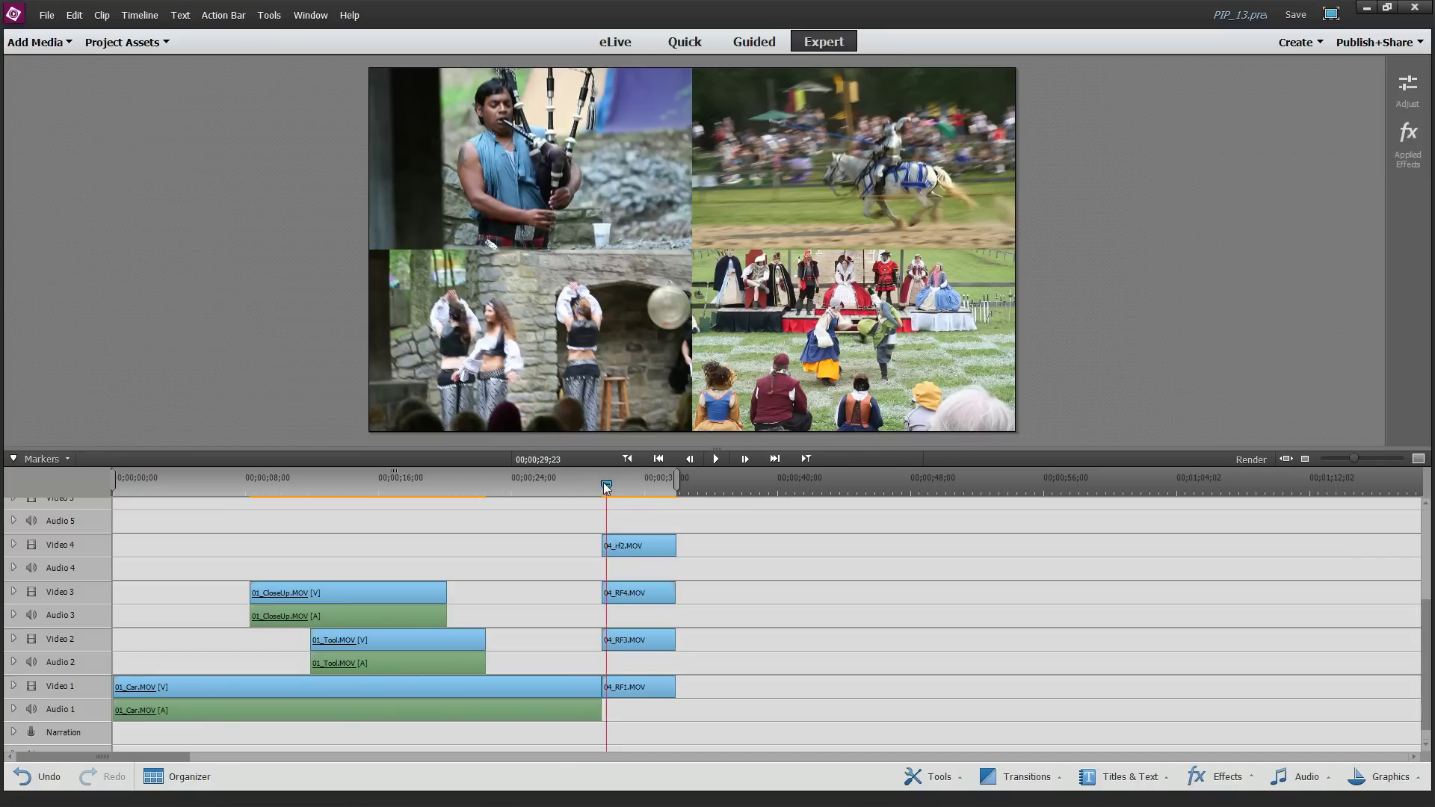
left_click_drag(603, 482, 599, 483)
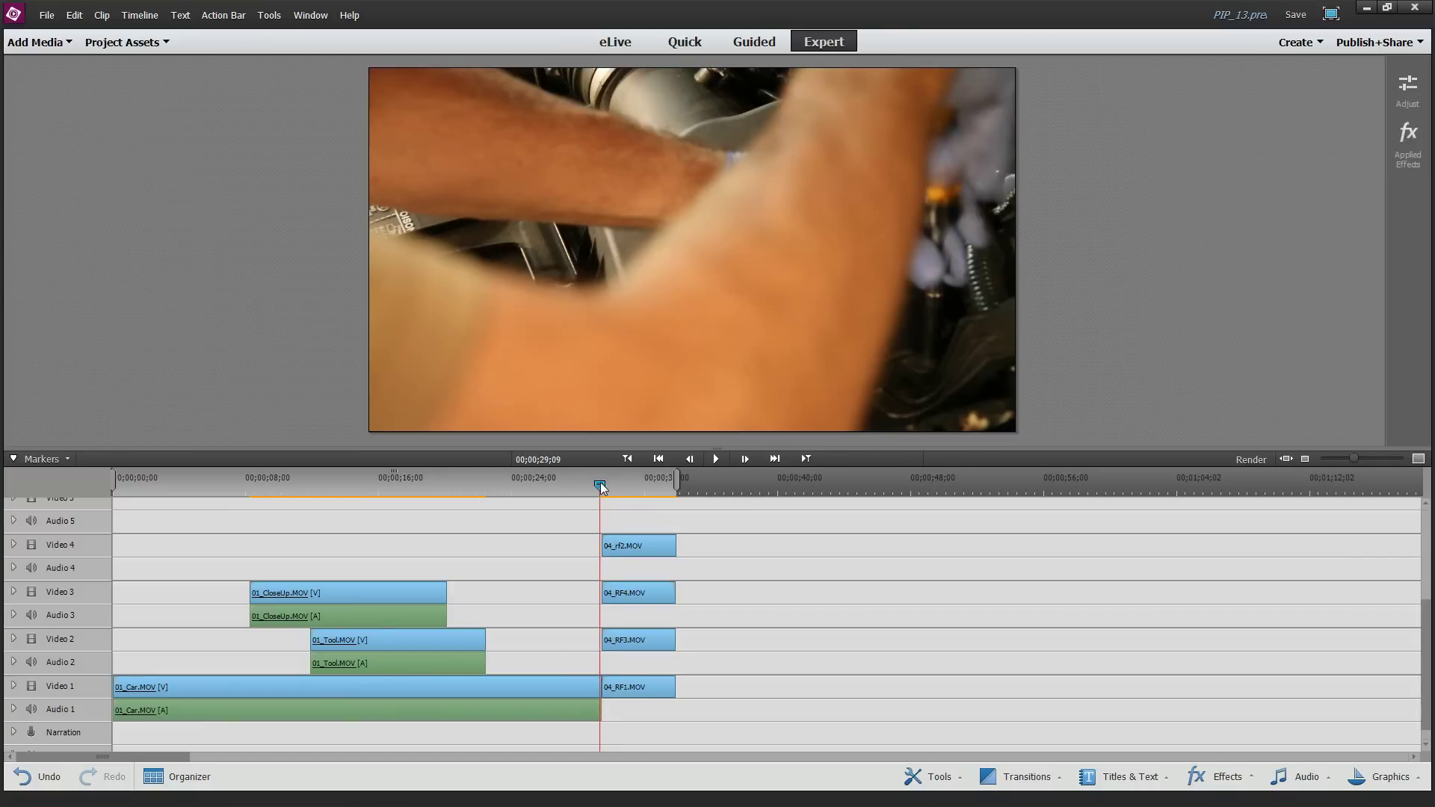
left_click(718, 459)
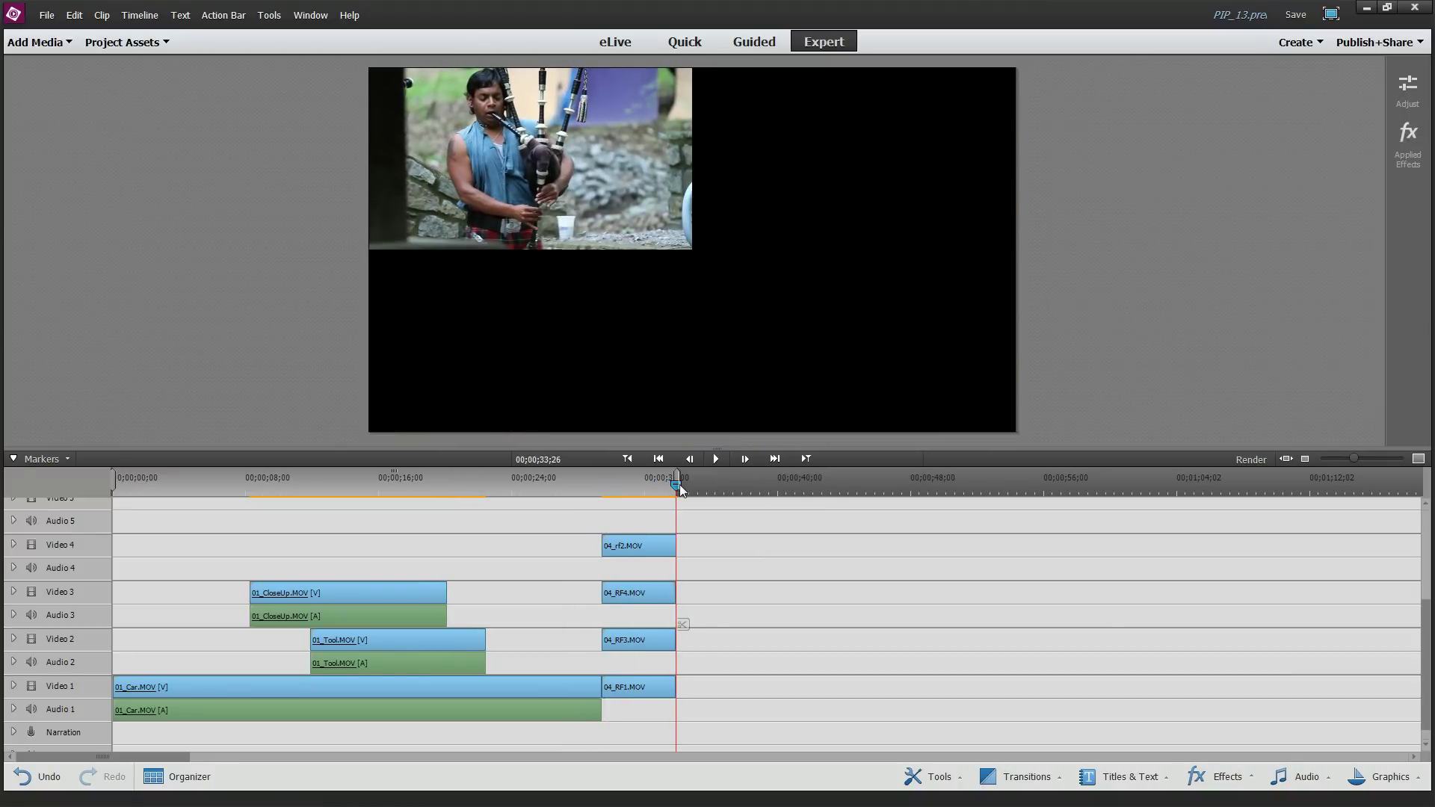
left_click_drag(678, 484, 619, 485)
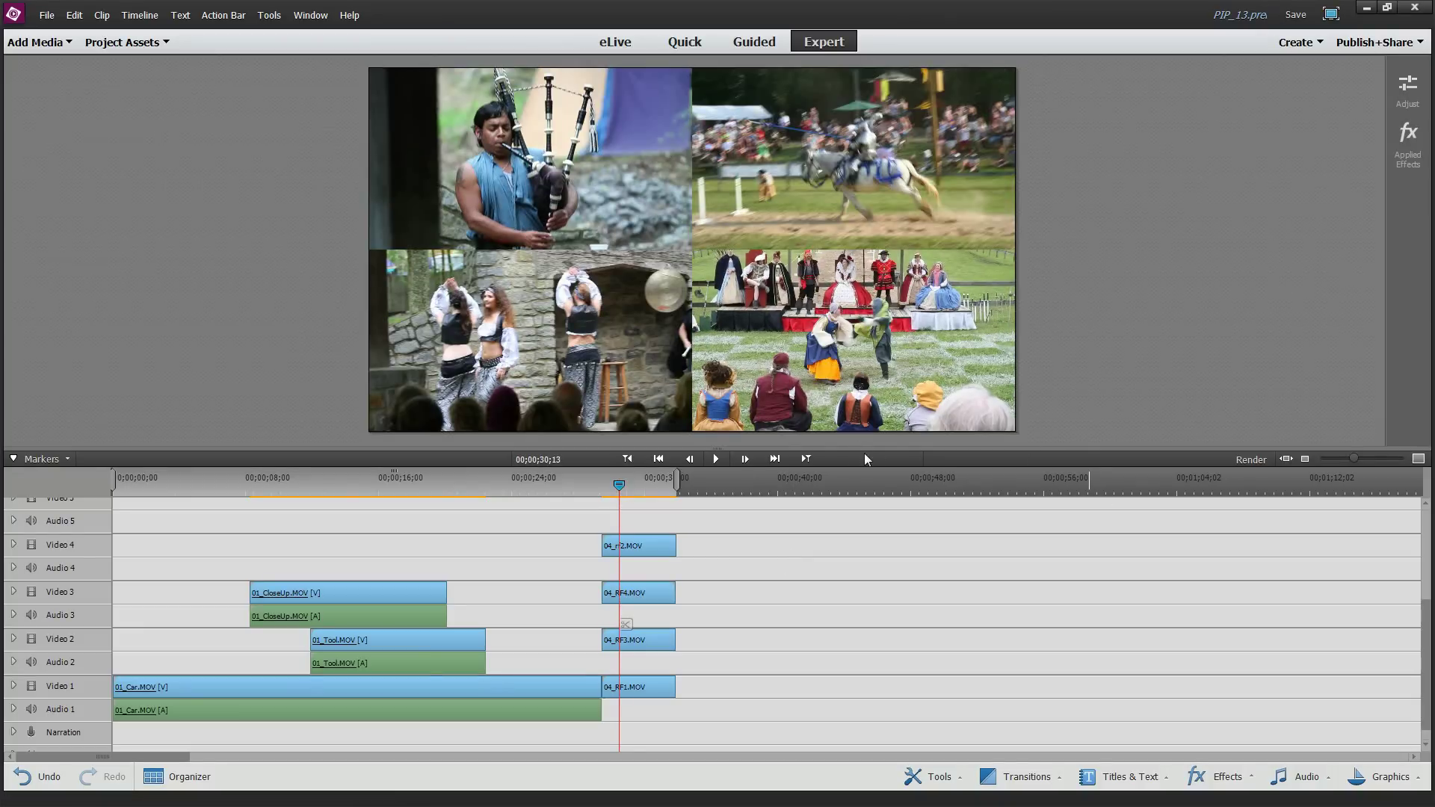
Create a new title with the playhead at the start of the split-screen clips.
scroll(782, 584, "up", 2)
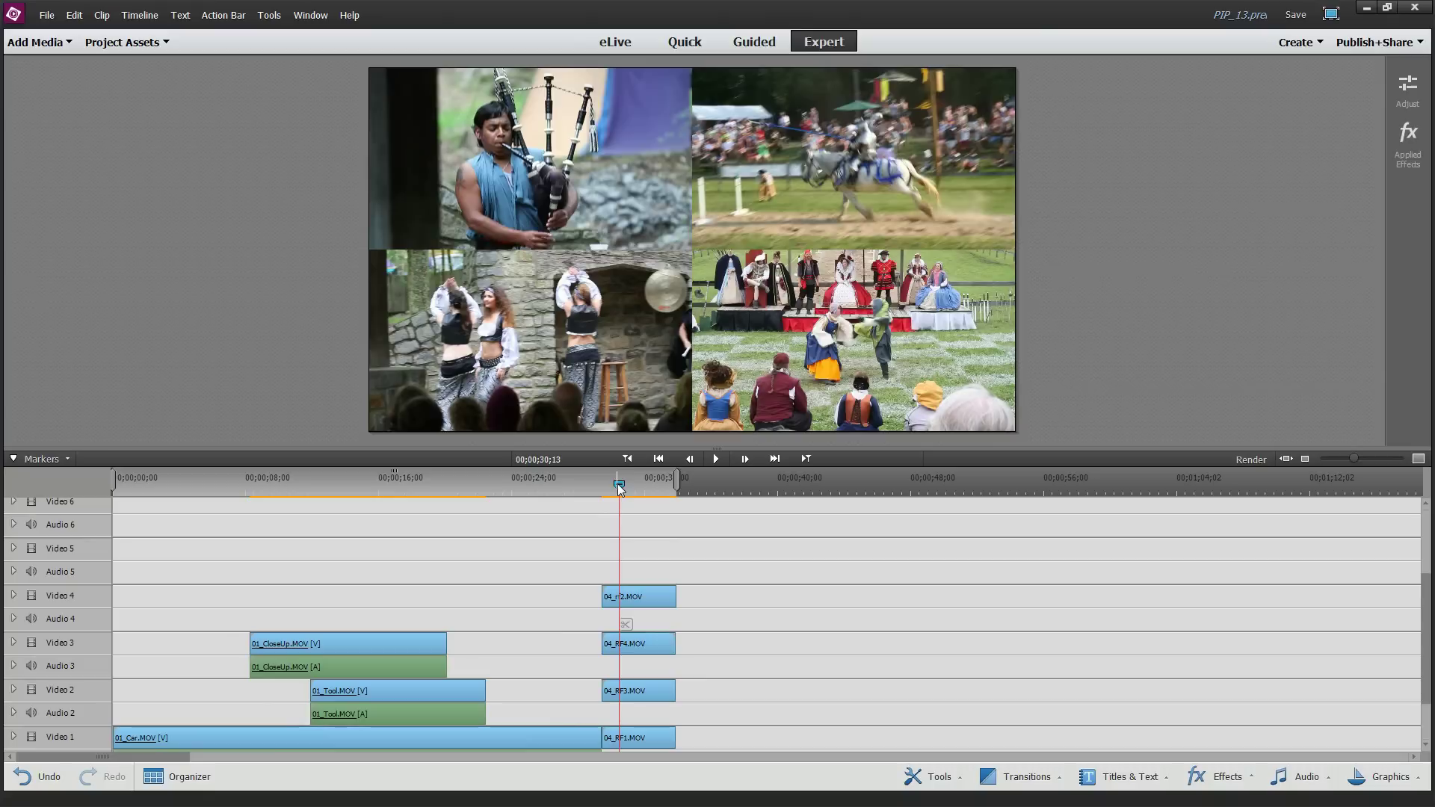
left_click_drag(617, 484, 603, 484)
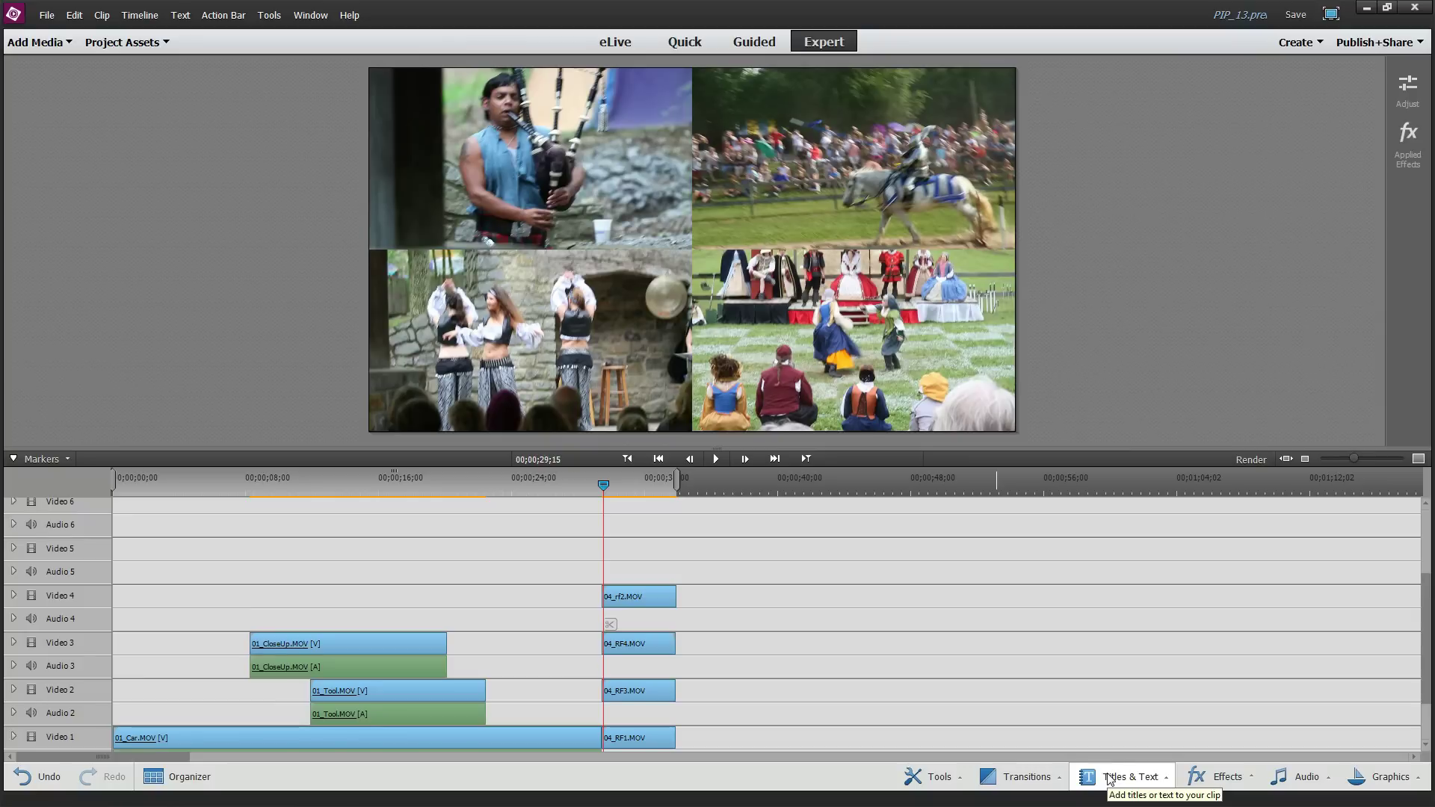
left_click(172, 43)
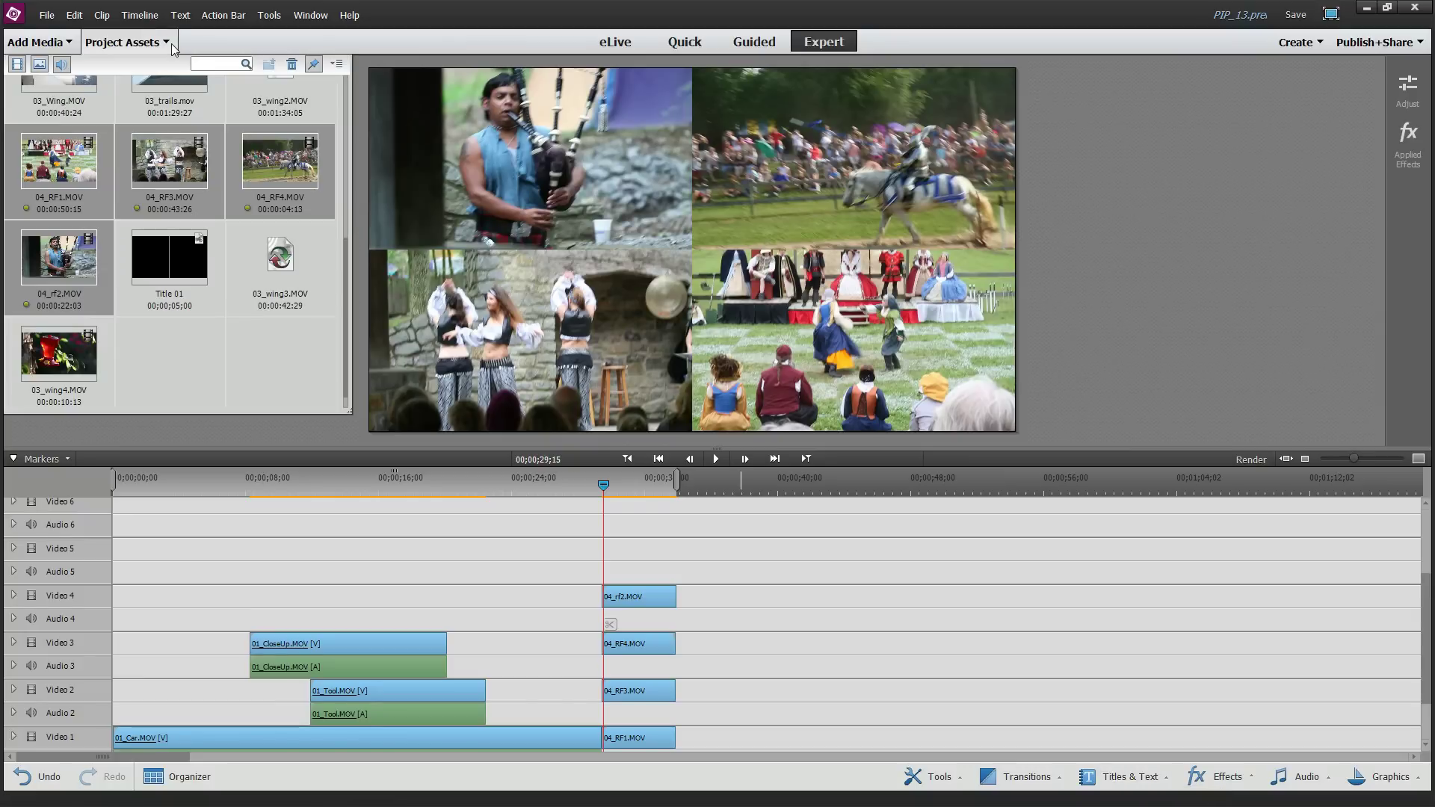
left_click(337, 65)
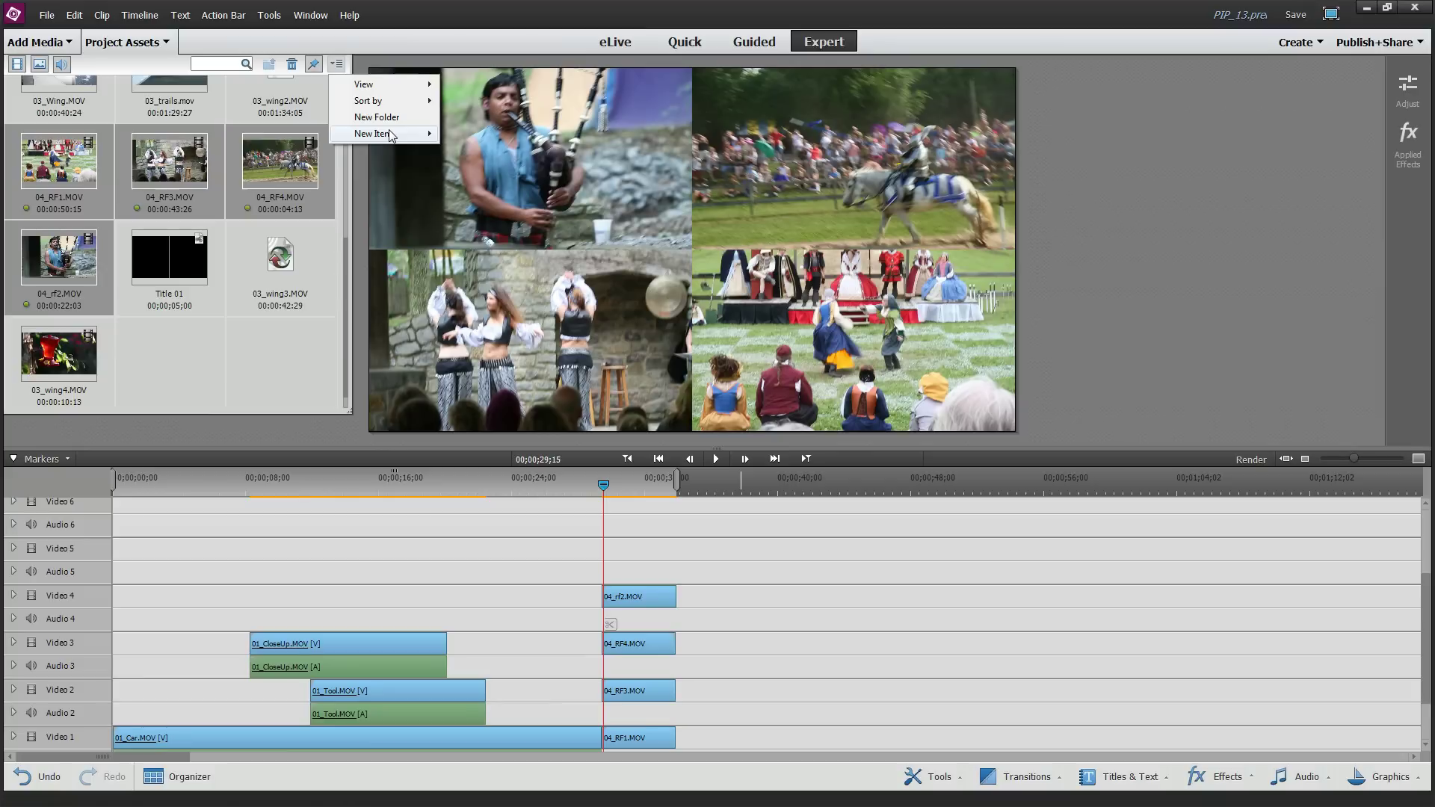
mouse_move(389, 134)
left_click(468, 150)
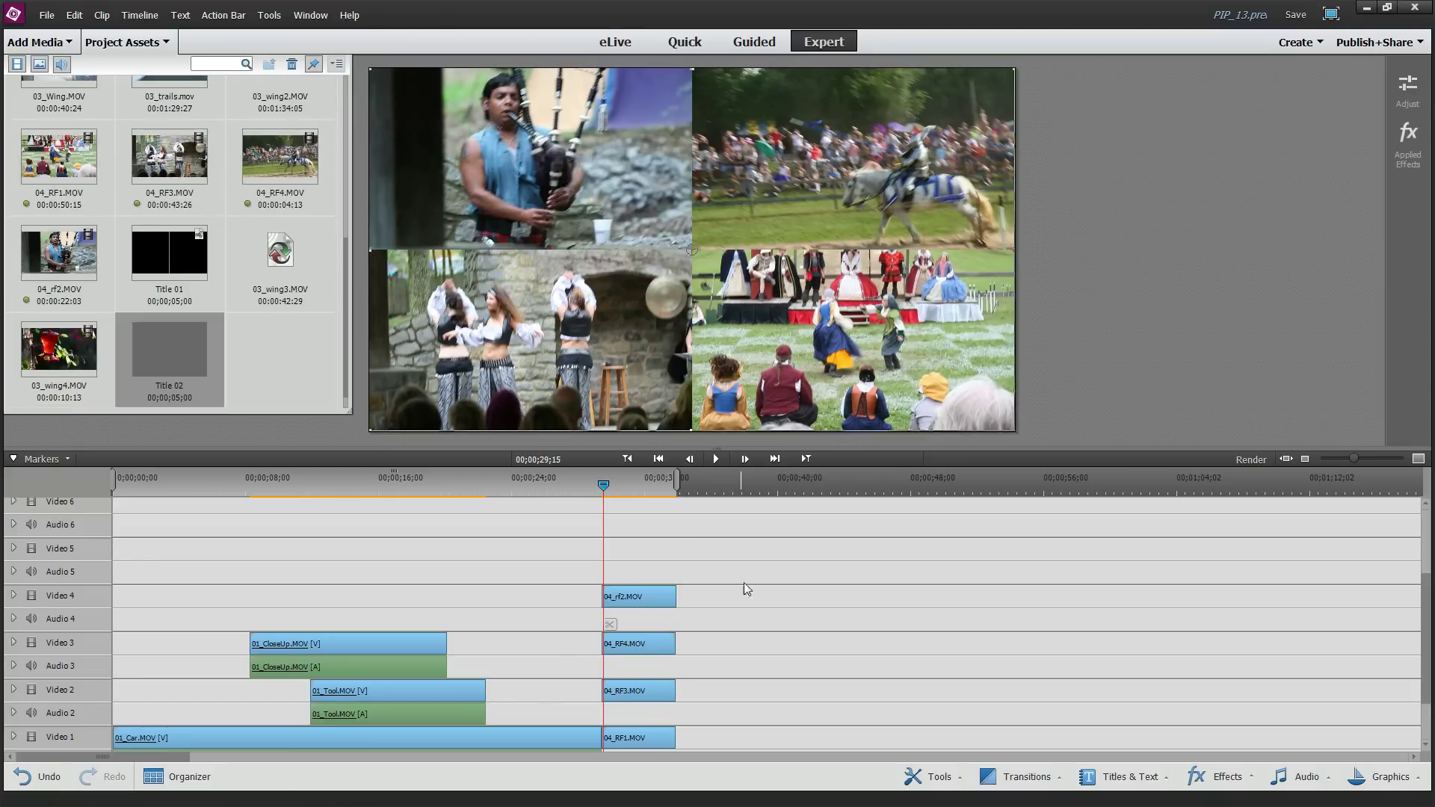
Fit the Title 02 clip on Video 5 so both its ends line up with the split-screen clips below.
left_click_drag(690, 560, 681, 561)
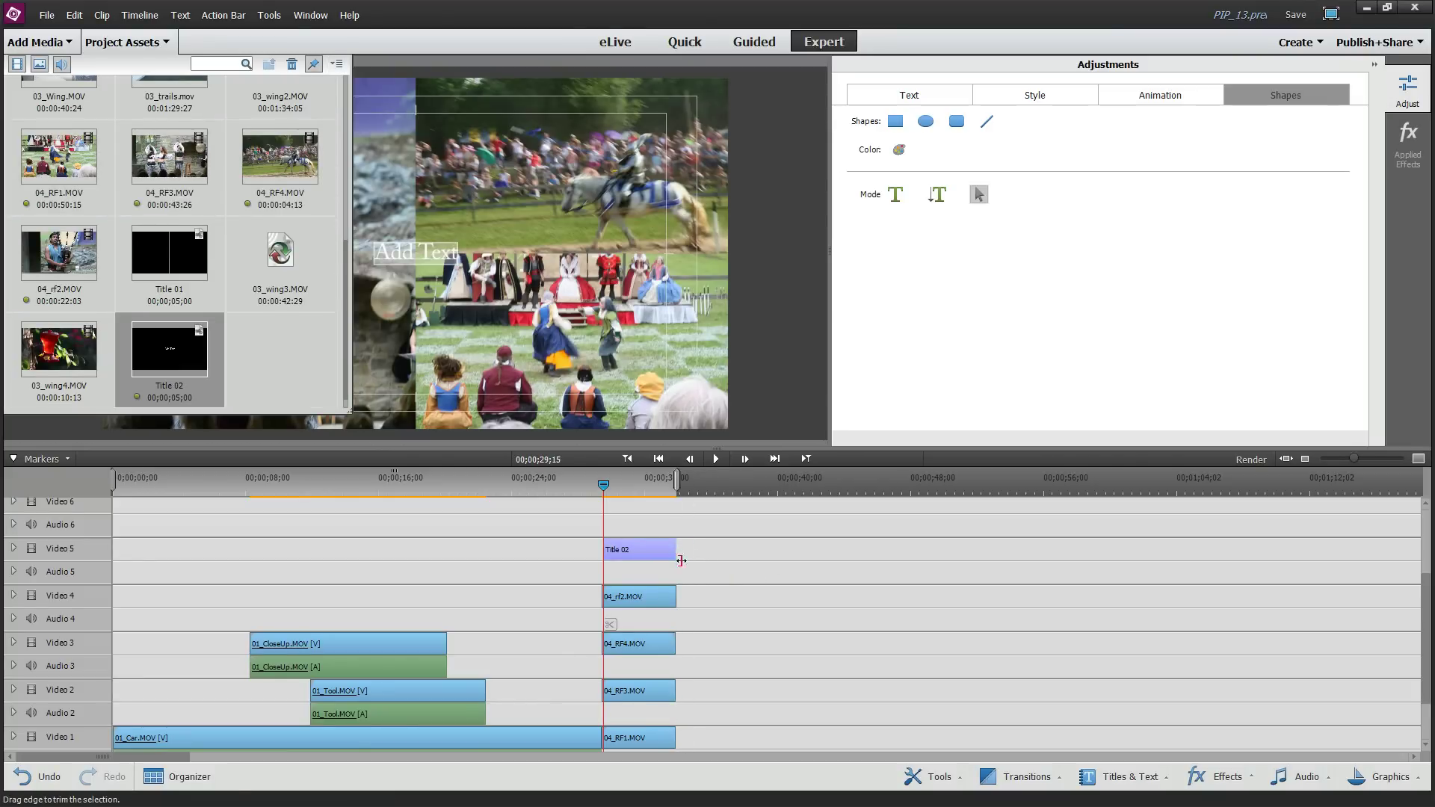
left_click(596, 487)
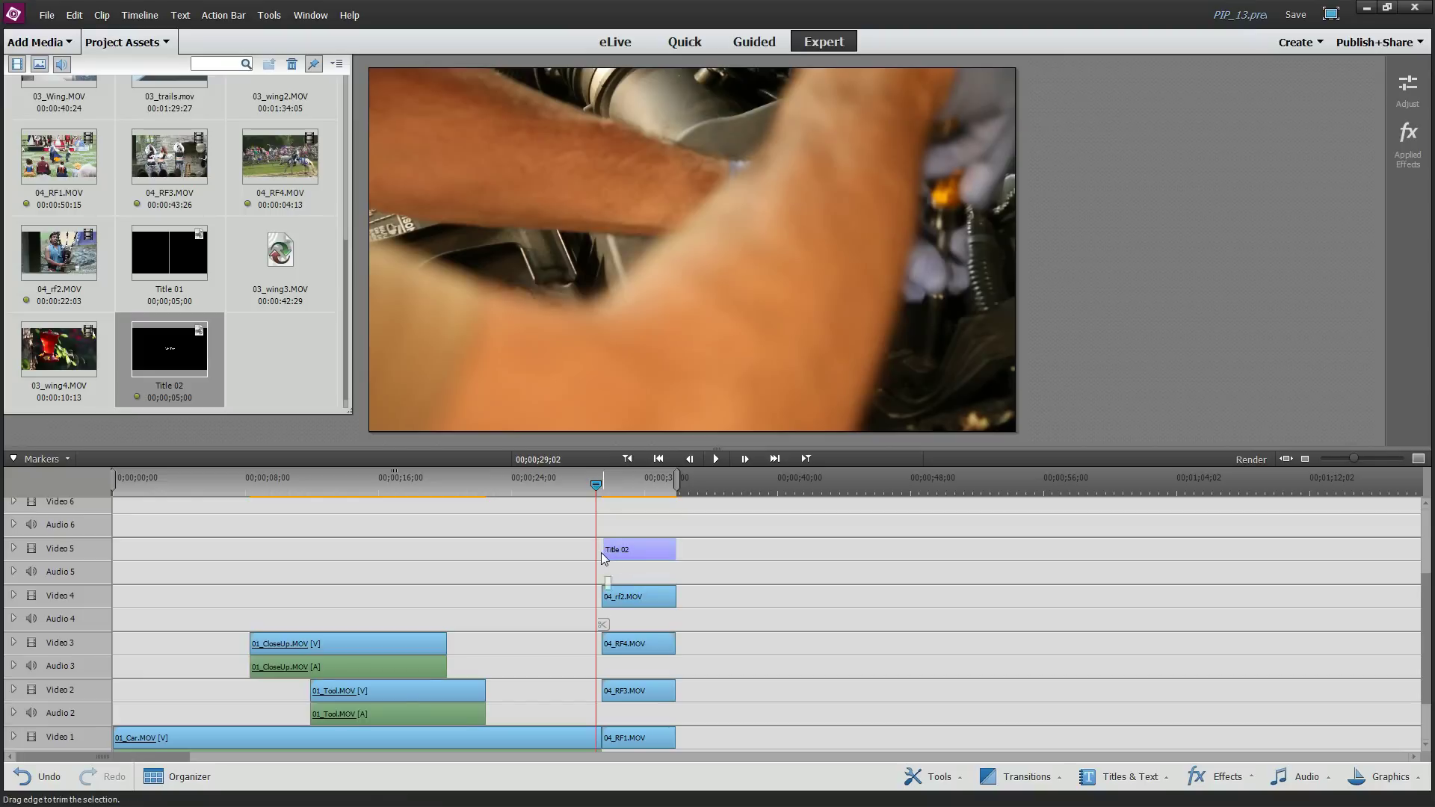
left_click_drag(602, 552, 602, 551)
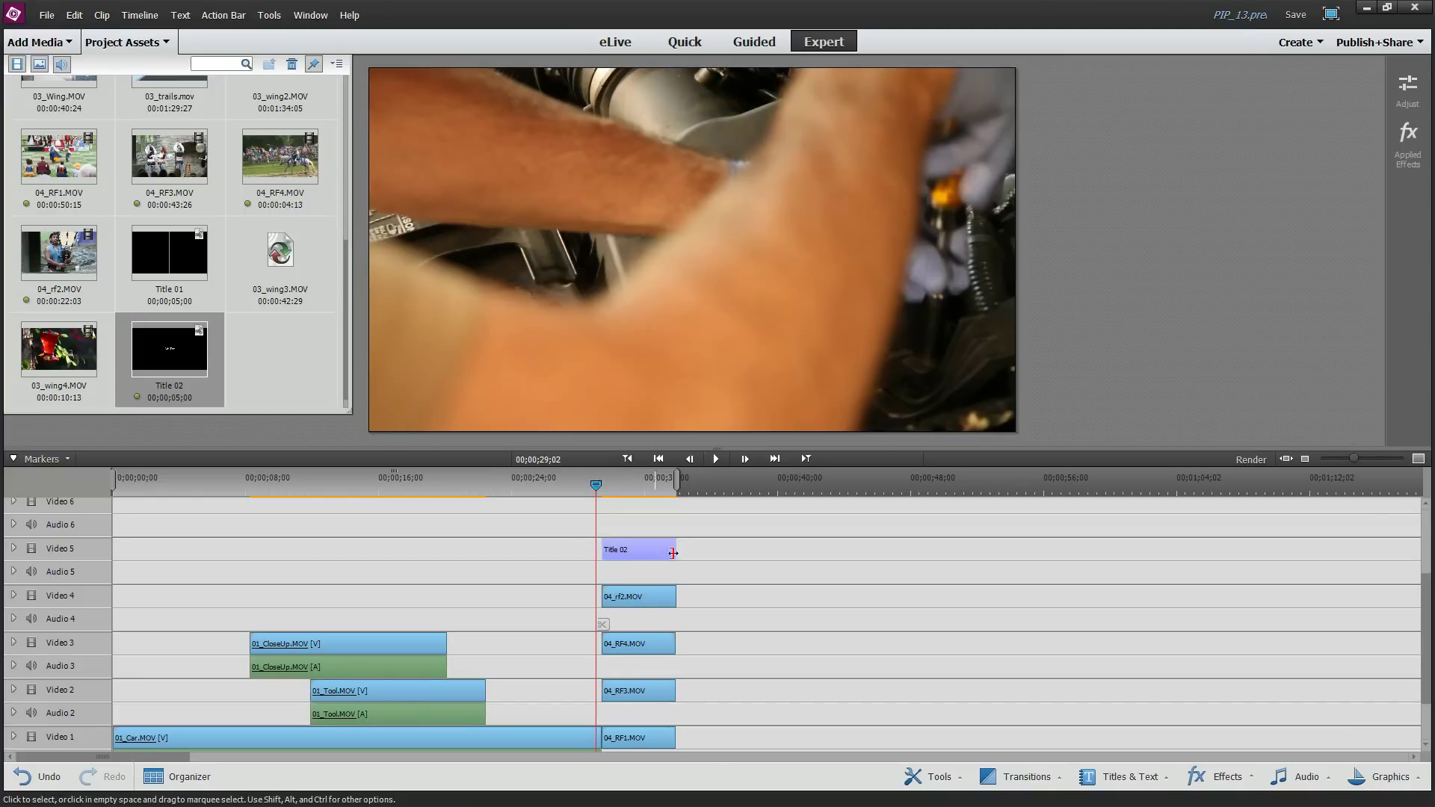
Open Title 02 for editing over the split screen and delete its Add Text placeholder.
left_click(604, 490)
left_click_drag(604, 491, 617, 487)
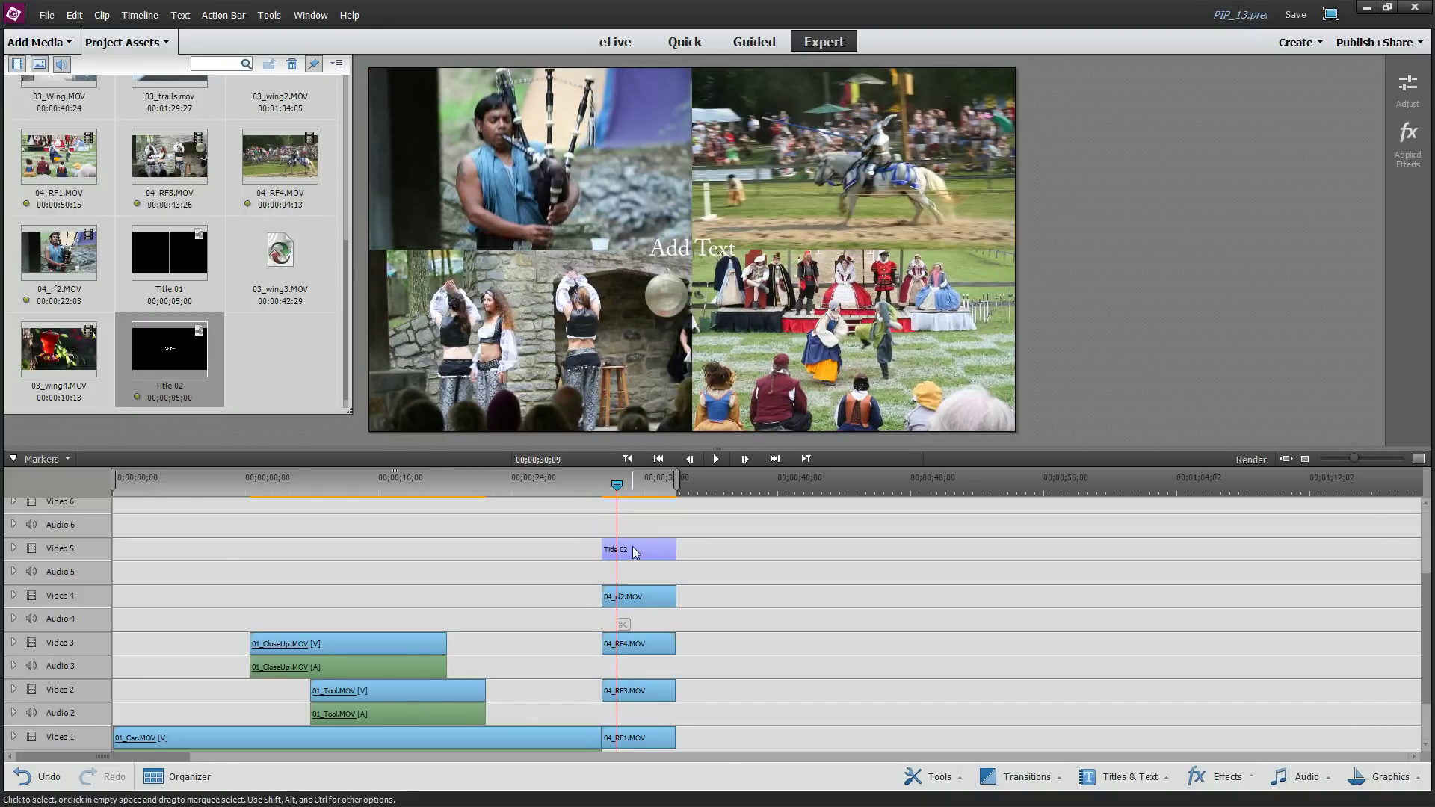
double_click(631, 549)
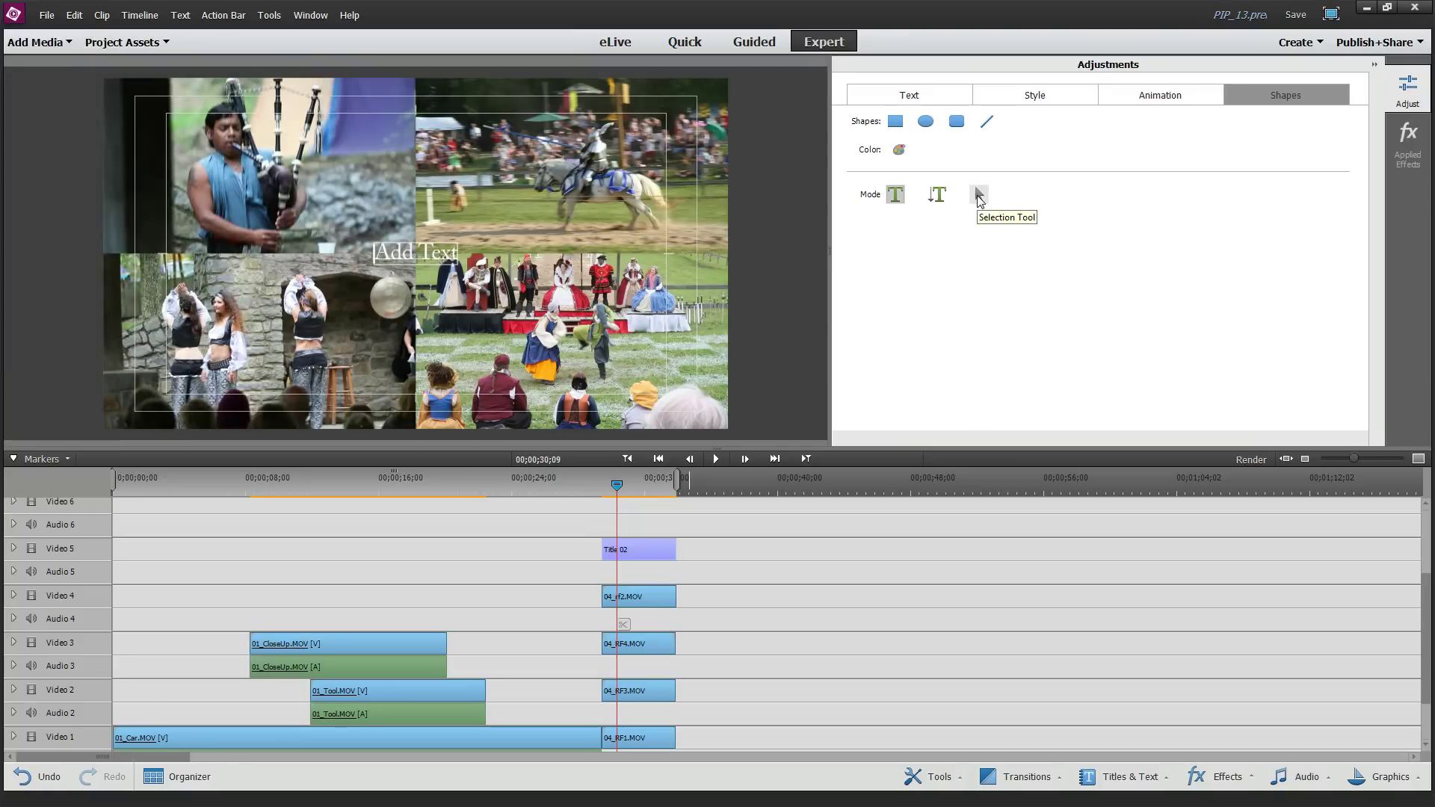
left_click(919, 96)
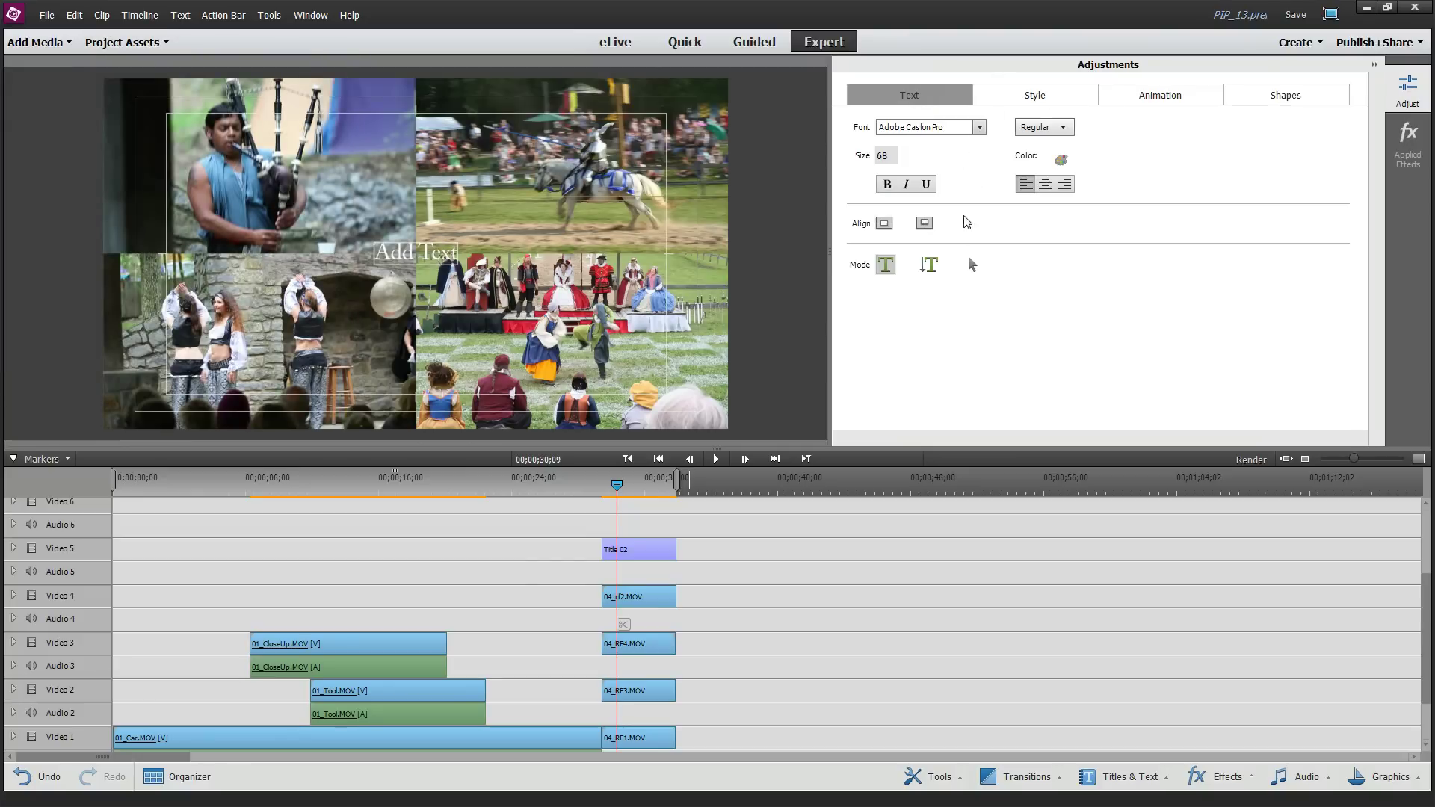
left_click(972, 264)
left_click(420, 256)
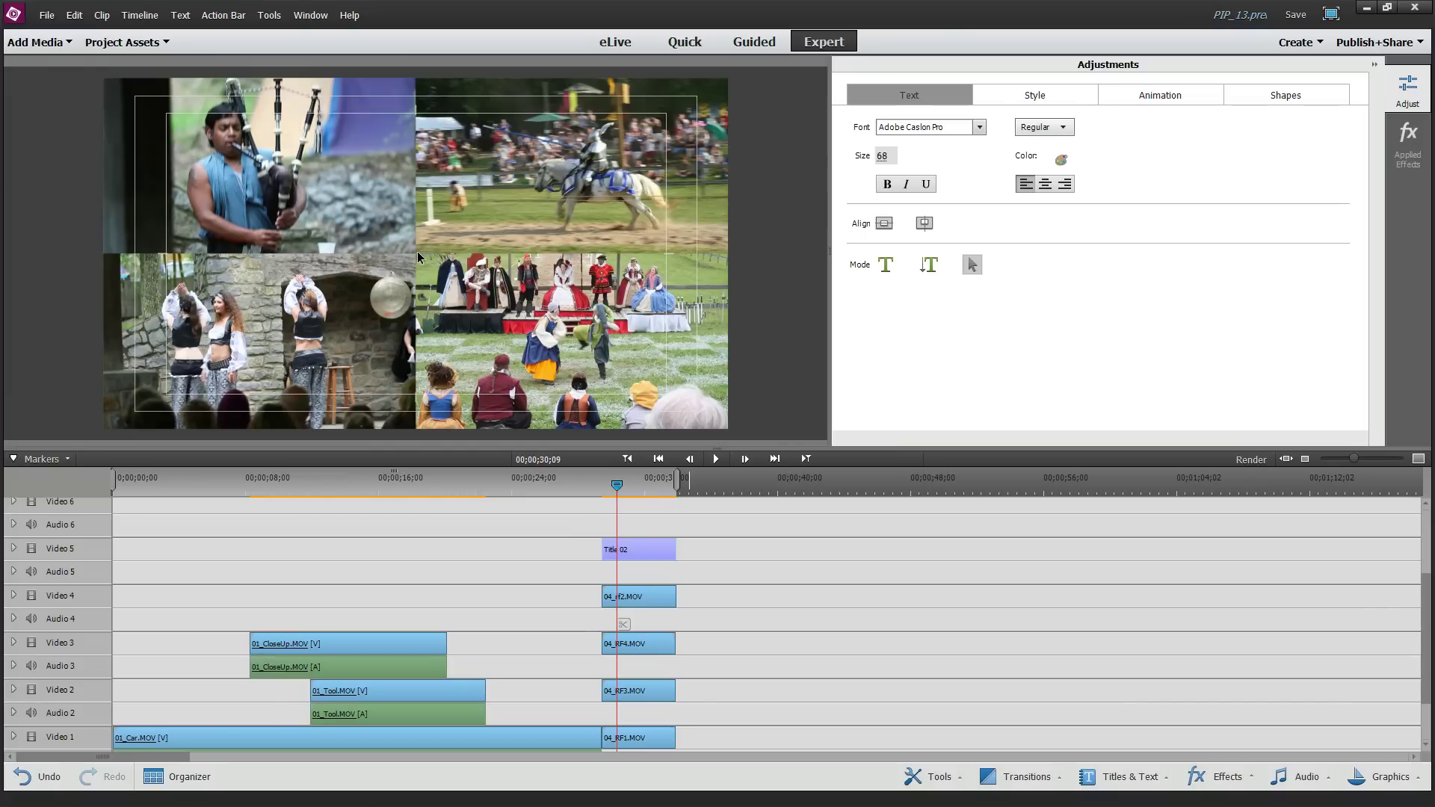
Draw a thin rectangle across the full frame width in Title 02, covering the seam between the upper and lower clips.
left_click(1283, 100)
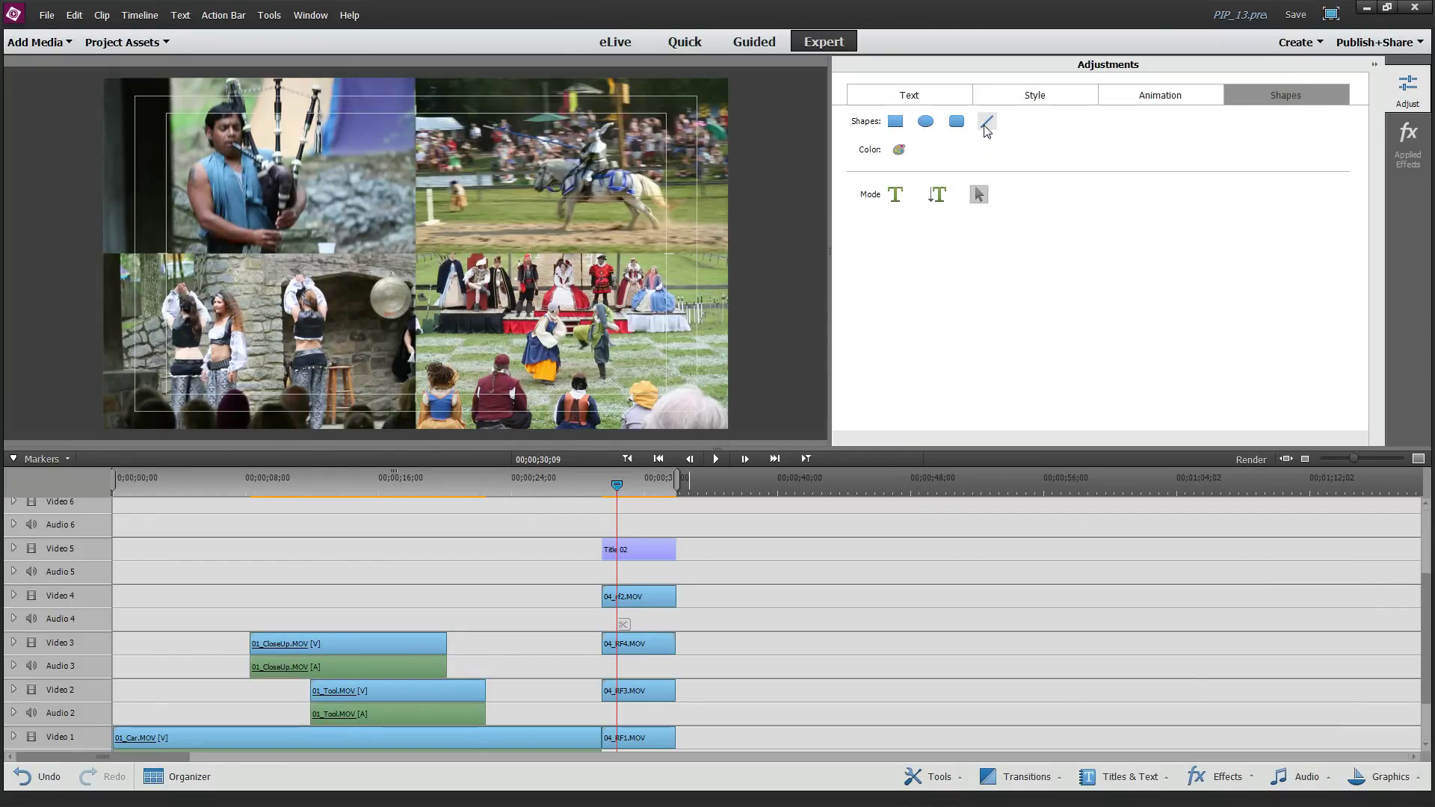
left_click(895, 122)
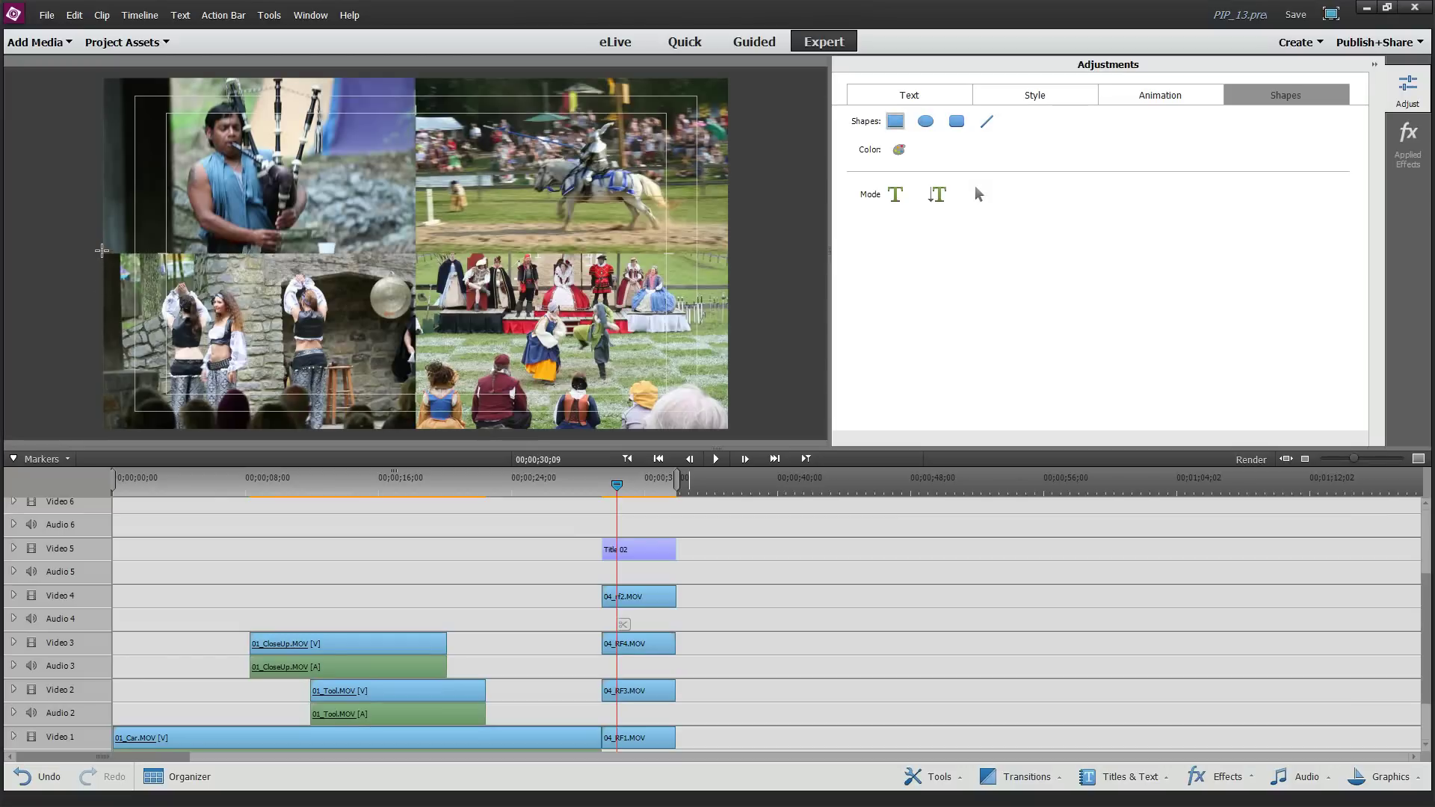
left_click_drag(102, 251, 729, 256)
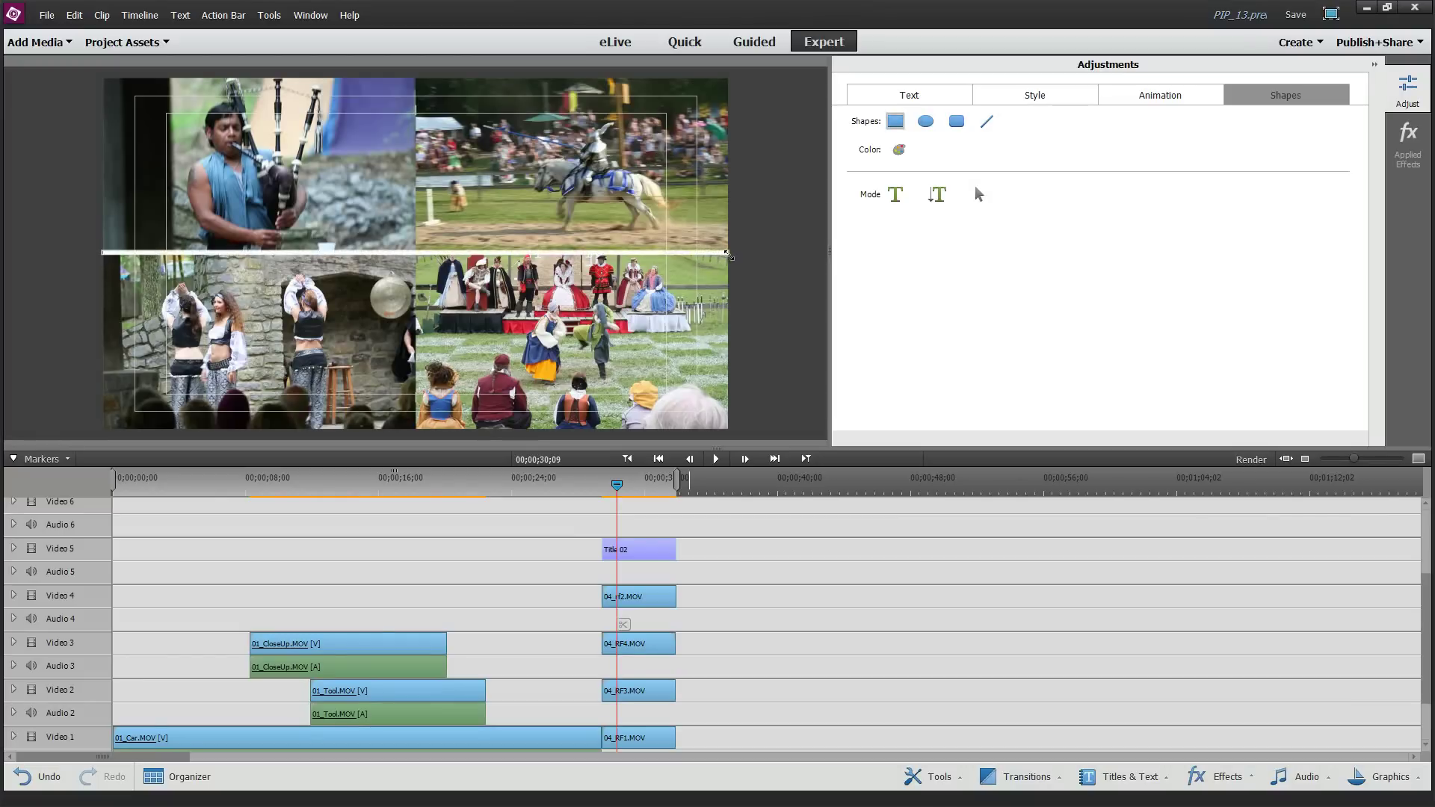
Look through the horizontal bar's colour properties and keep its fill solid white.
left_click(899, 150)
left_click_drag(694, 310, 722, 270)
left_click_drag(697, 333, 640, 333)
left_click_drag(722, 268, 665, 325)
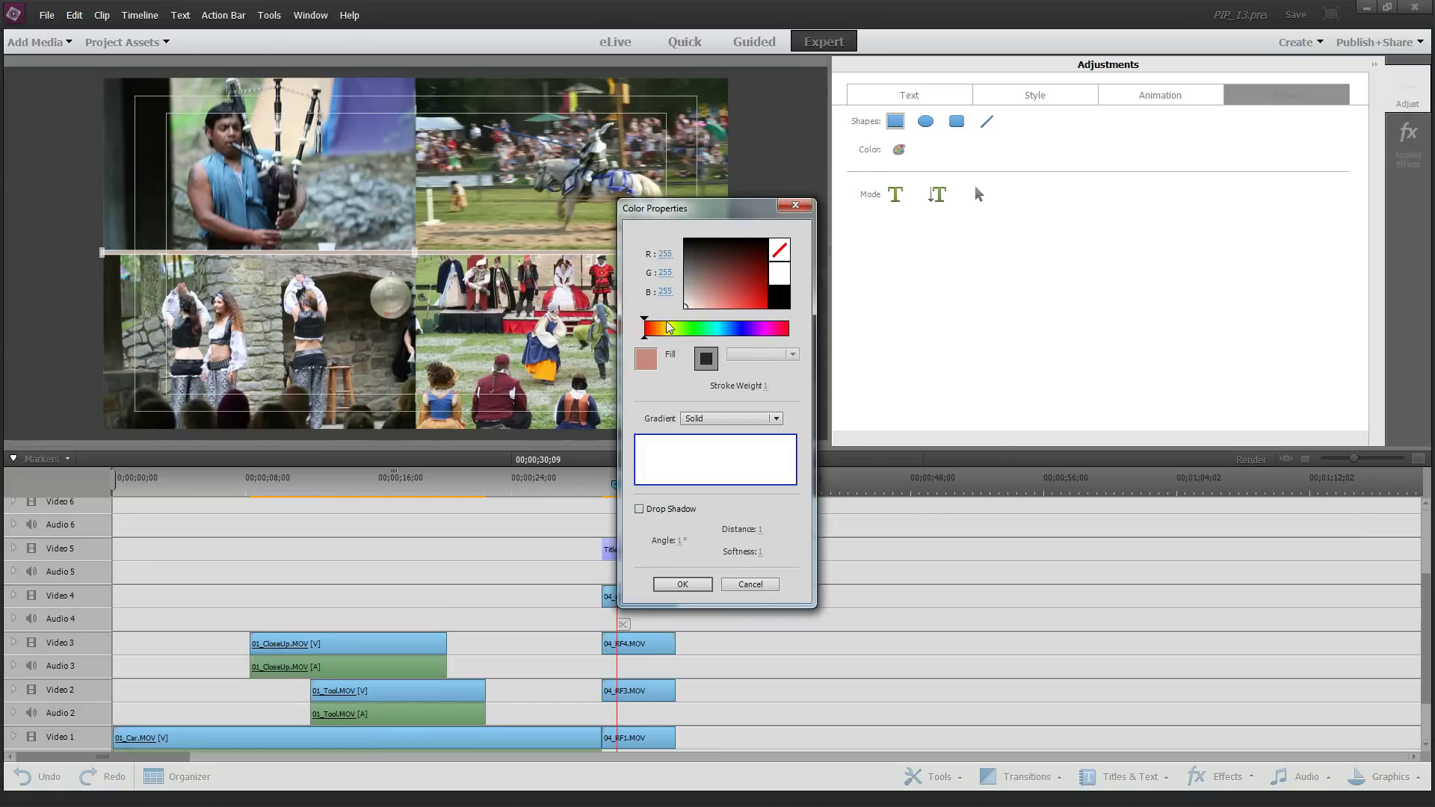
left_click(682, 584)
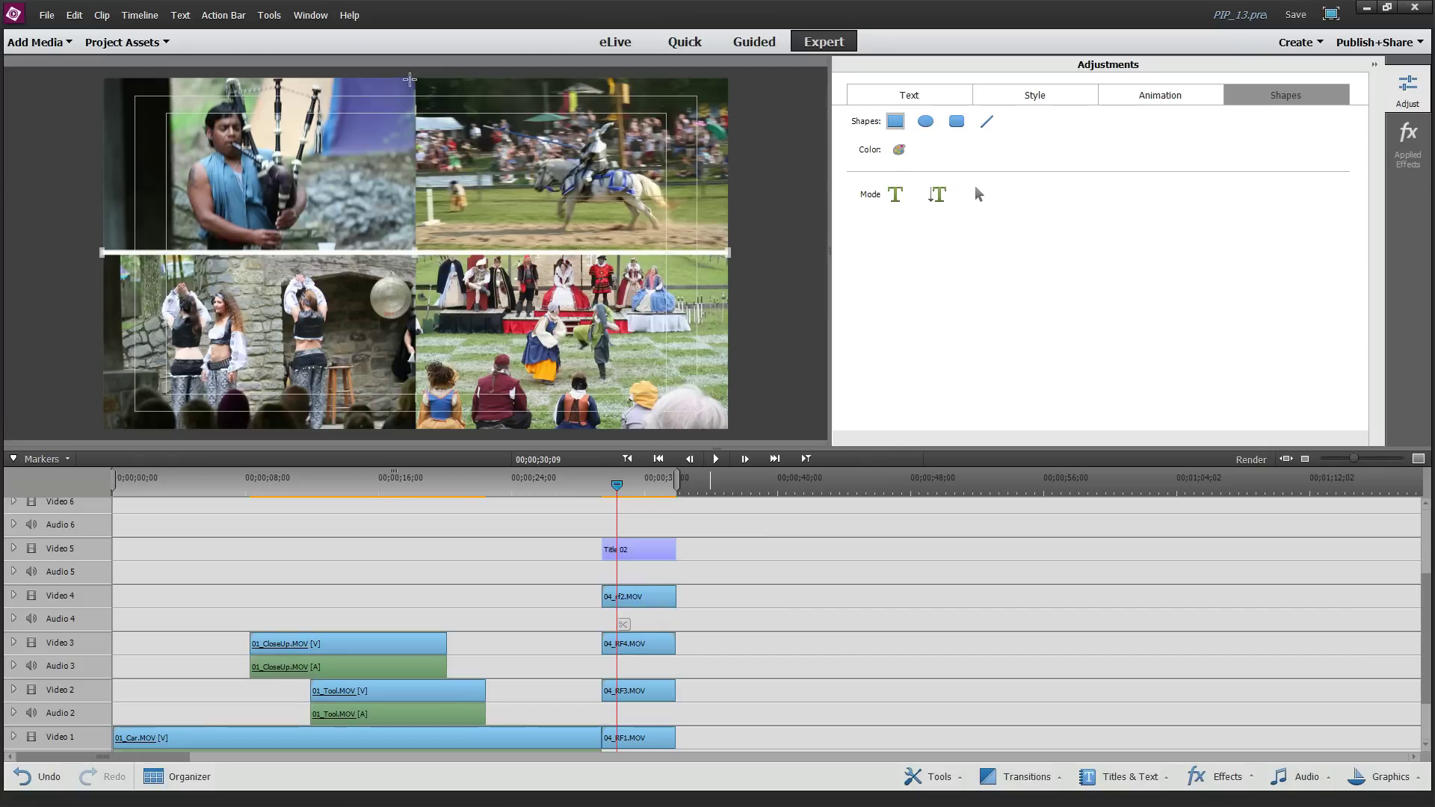
Draw a thin full-height rectangle in Title 02 and centre it over the seam between the left and right clips.
left_click_drag(411, 78, 419, 431)
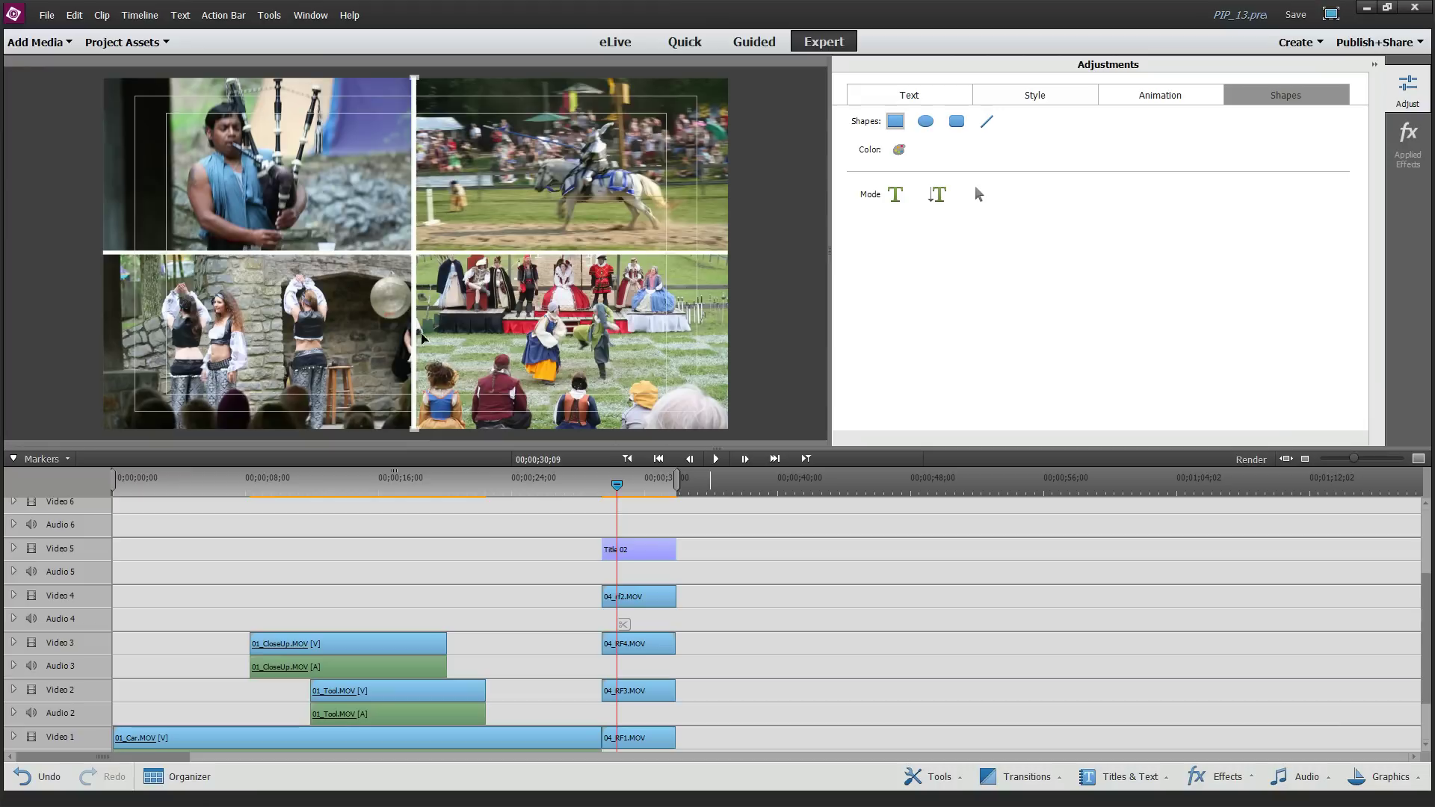
left_click_drag(415, 211, 417, 211)
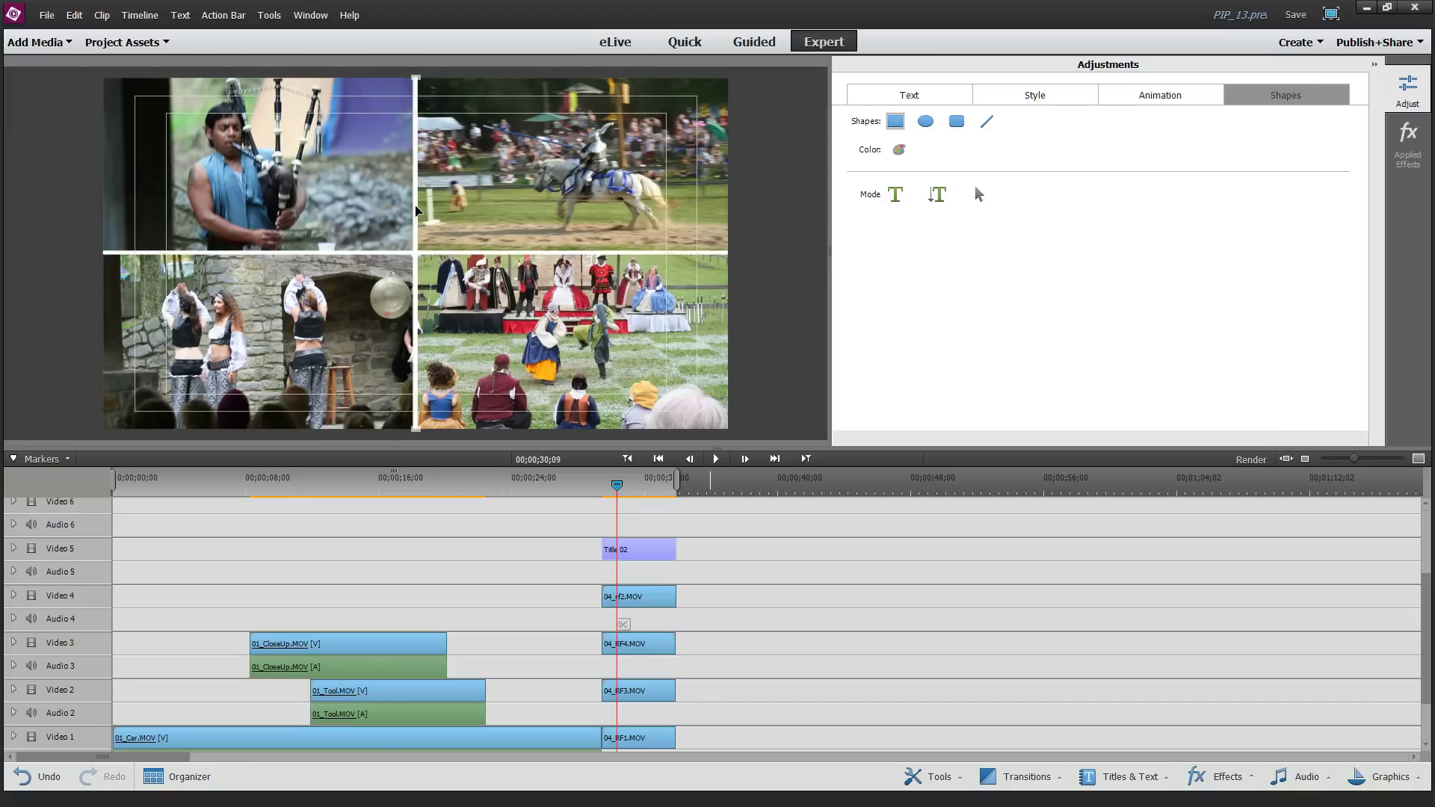
left_click(773, 258)
Play back the split screen from its start to check the white dividing bars.
left_click(608, 495)
left_click_drag(617, 488, 600, 486)
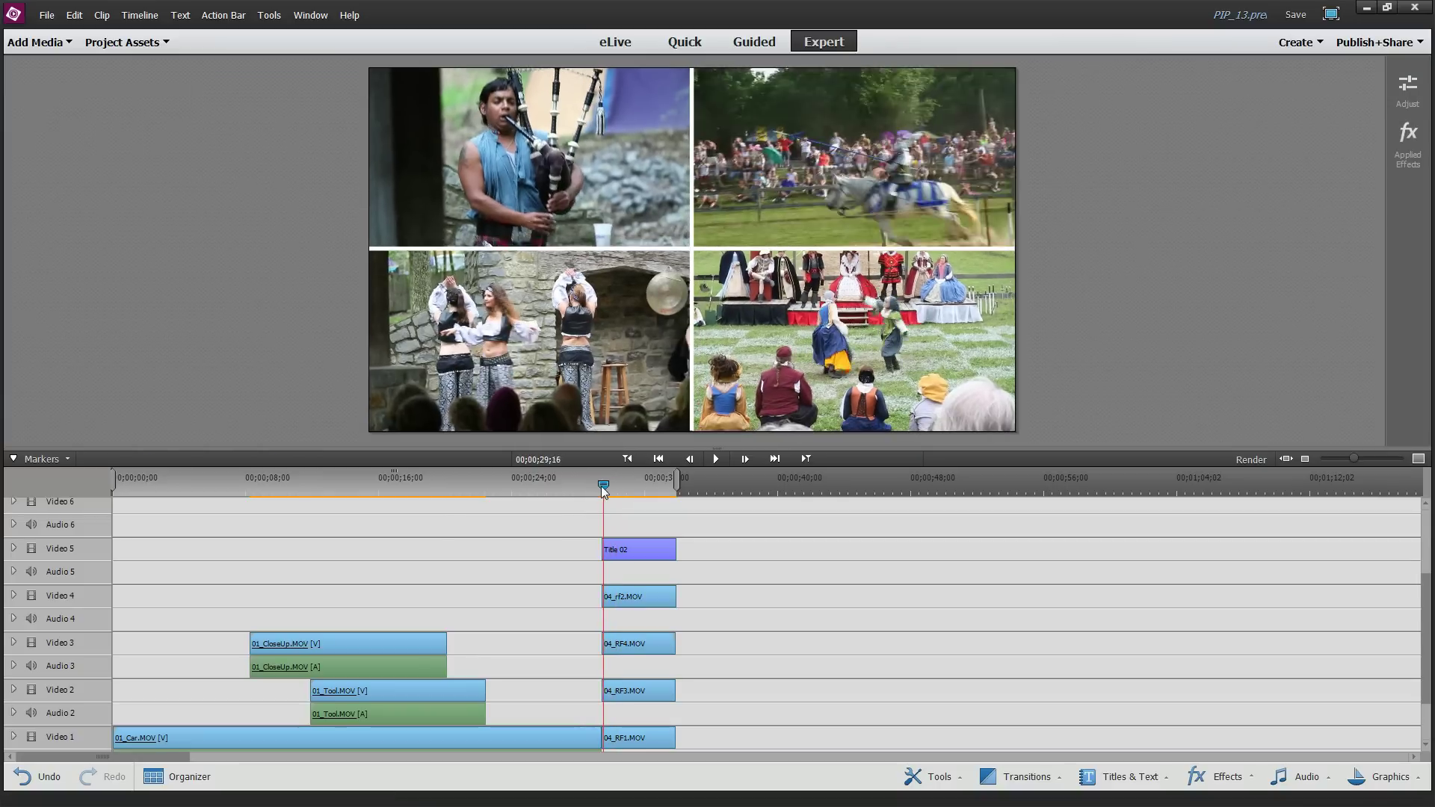
left_click(717, 459)
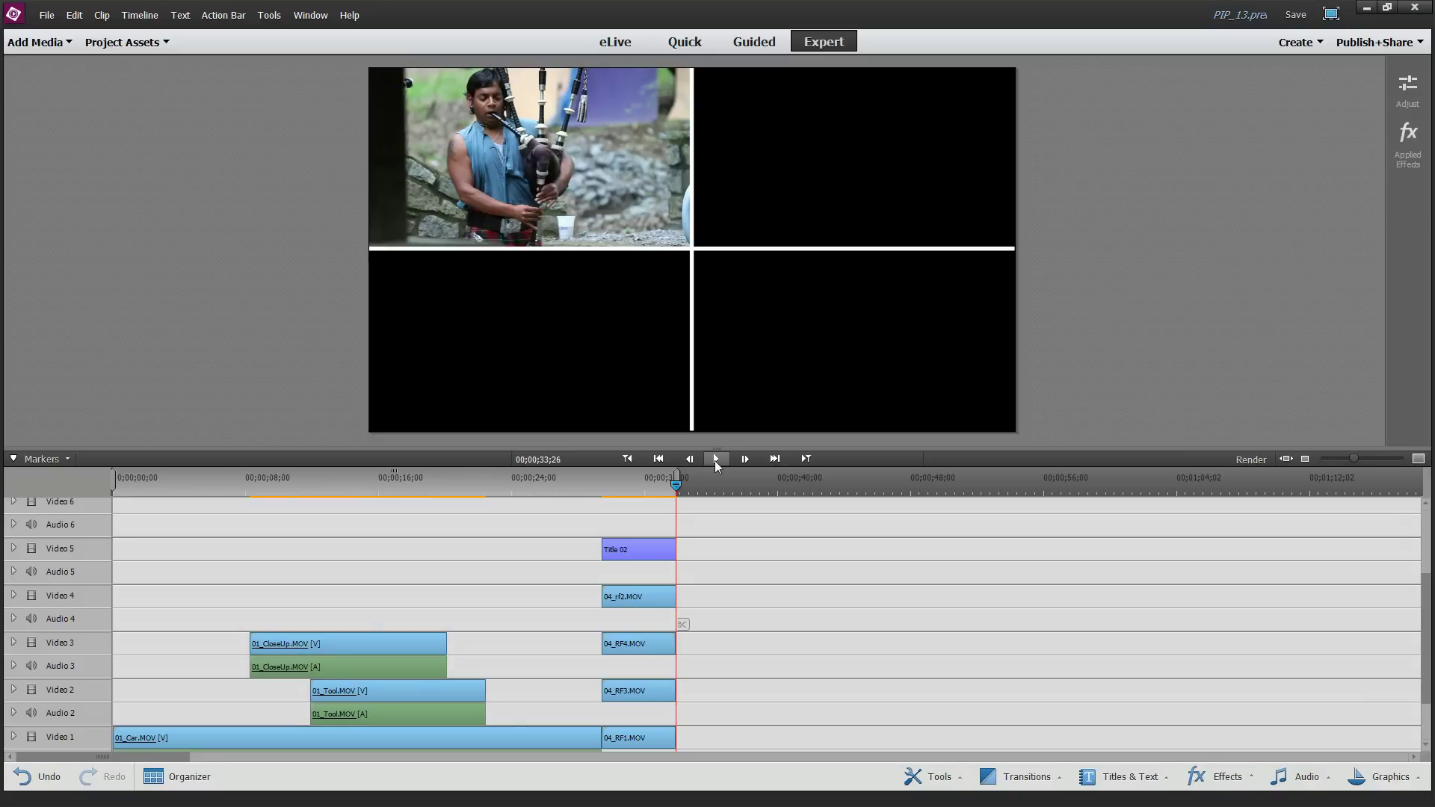
left_click_drag(675, 485, 635, 486)
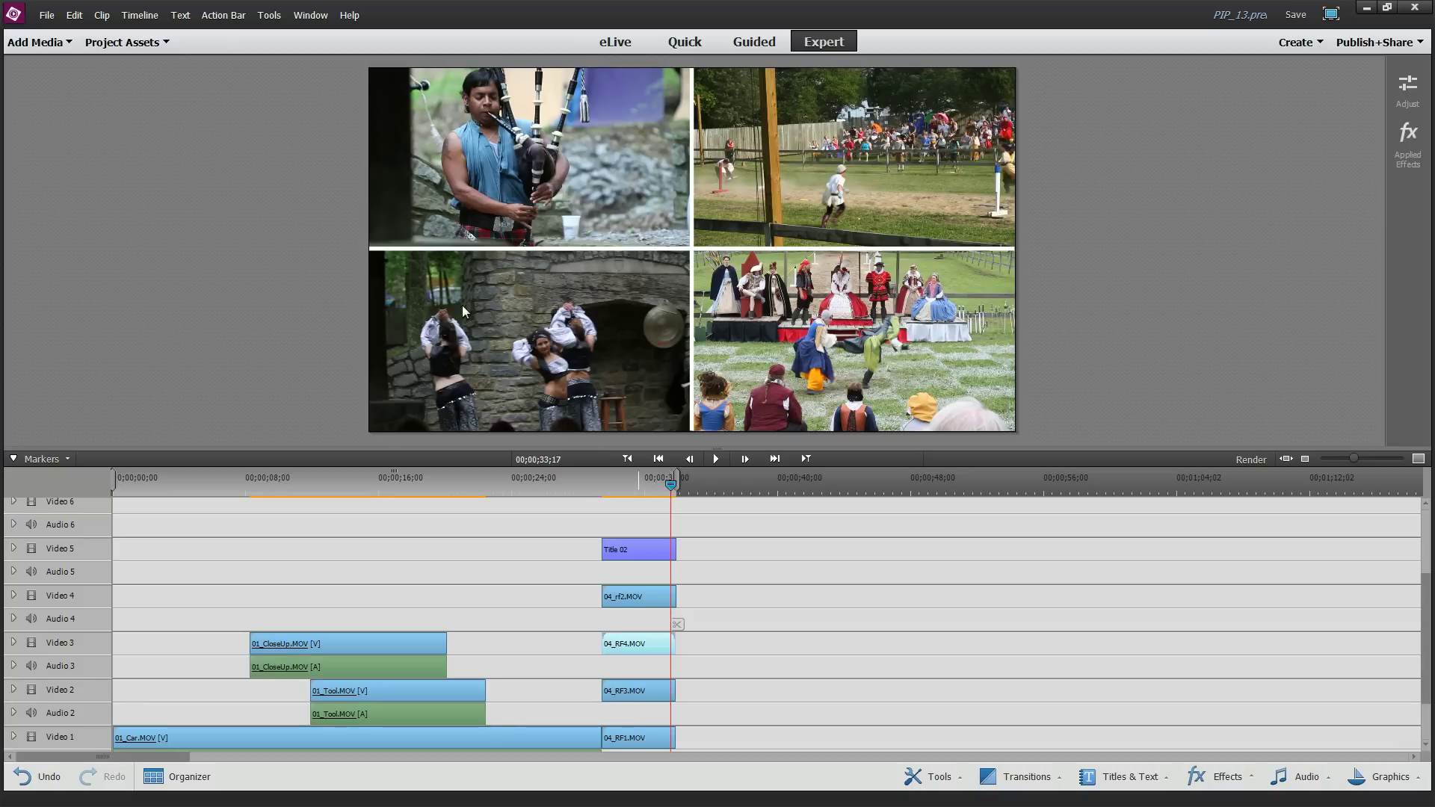
Add the 03_Wing.MOV and 03_wing4.MOV clips to Video 1 directly after the split-screen section.
left_click(169, 49)
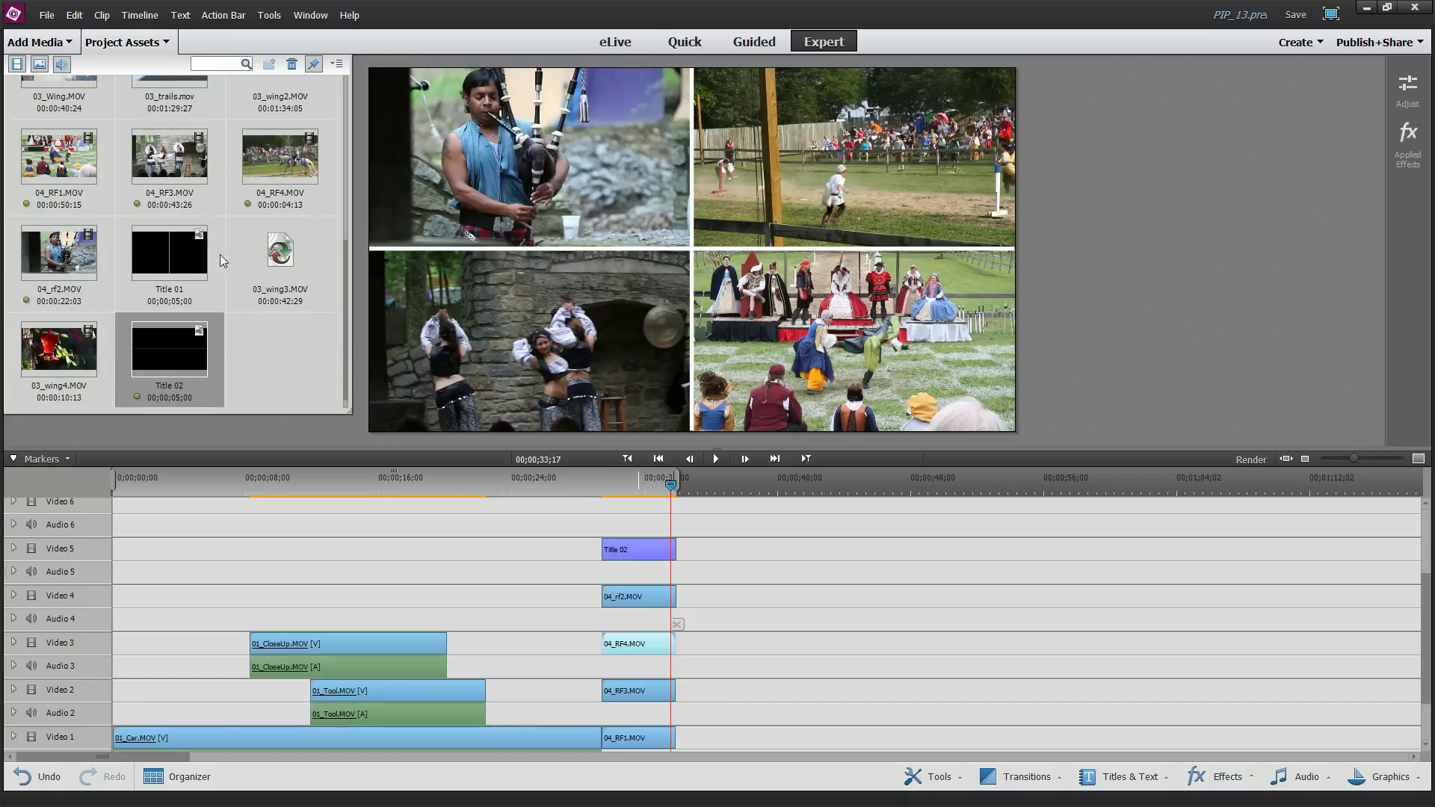
left_click_drag(347, 244, 350, 129)
left_click_drag(350, 120, 350, 197)
left_click(53, 170)
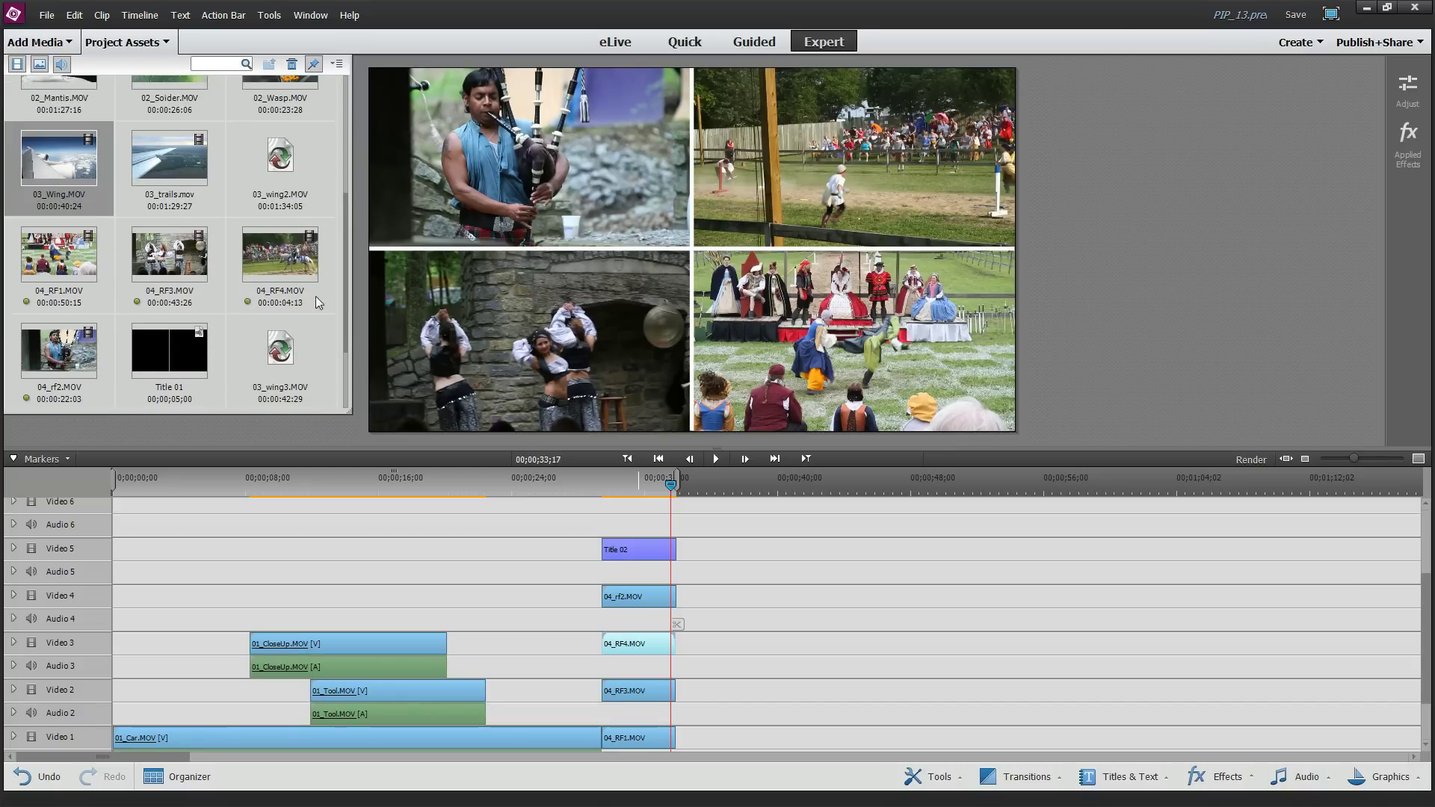
left_click_drag(344, 306, 331, 364)
left_click(82, 351)
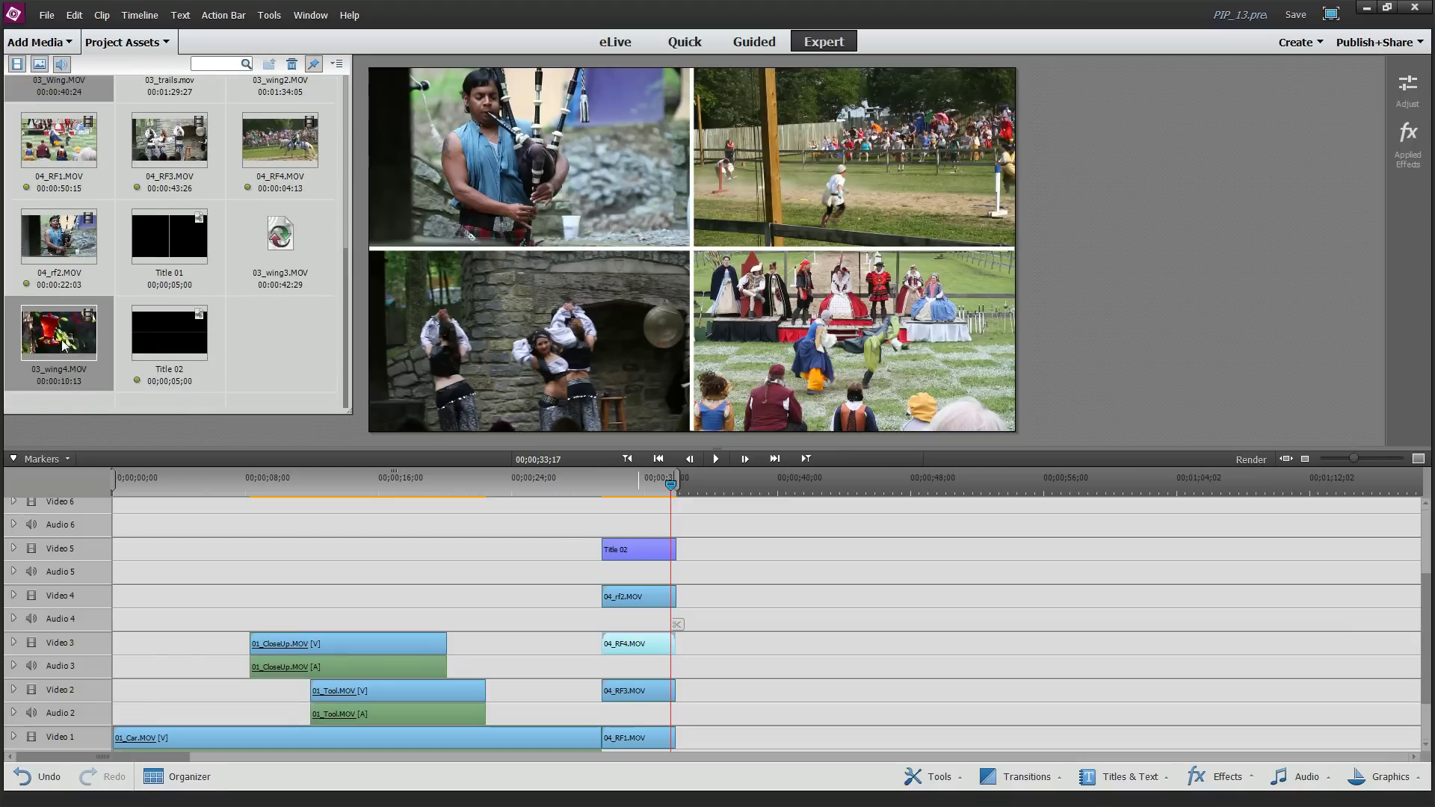
left_click_drag(65, 348, 1102, 736)
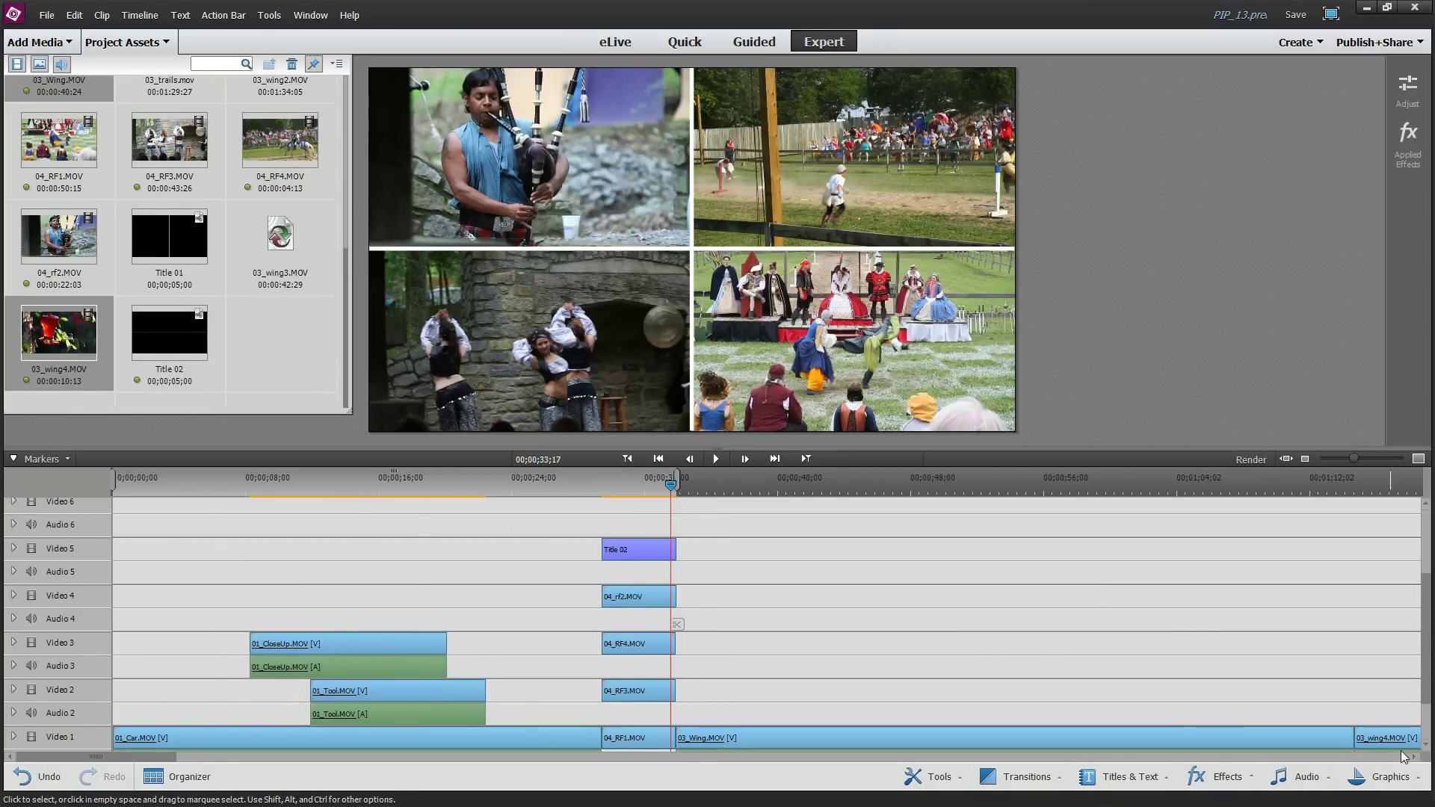
Move 03_wing4.MOV to Video 2 above the start of 03_Wing.MOV and trim 03_Wing.MOV to end with it.
left_click_drag(1382, 742, 709, 708)
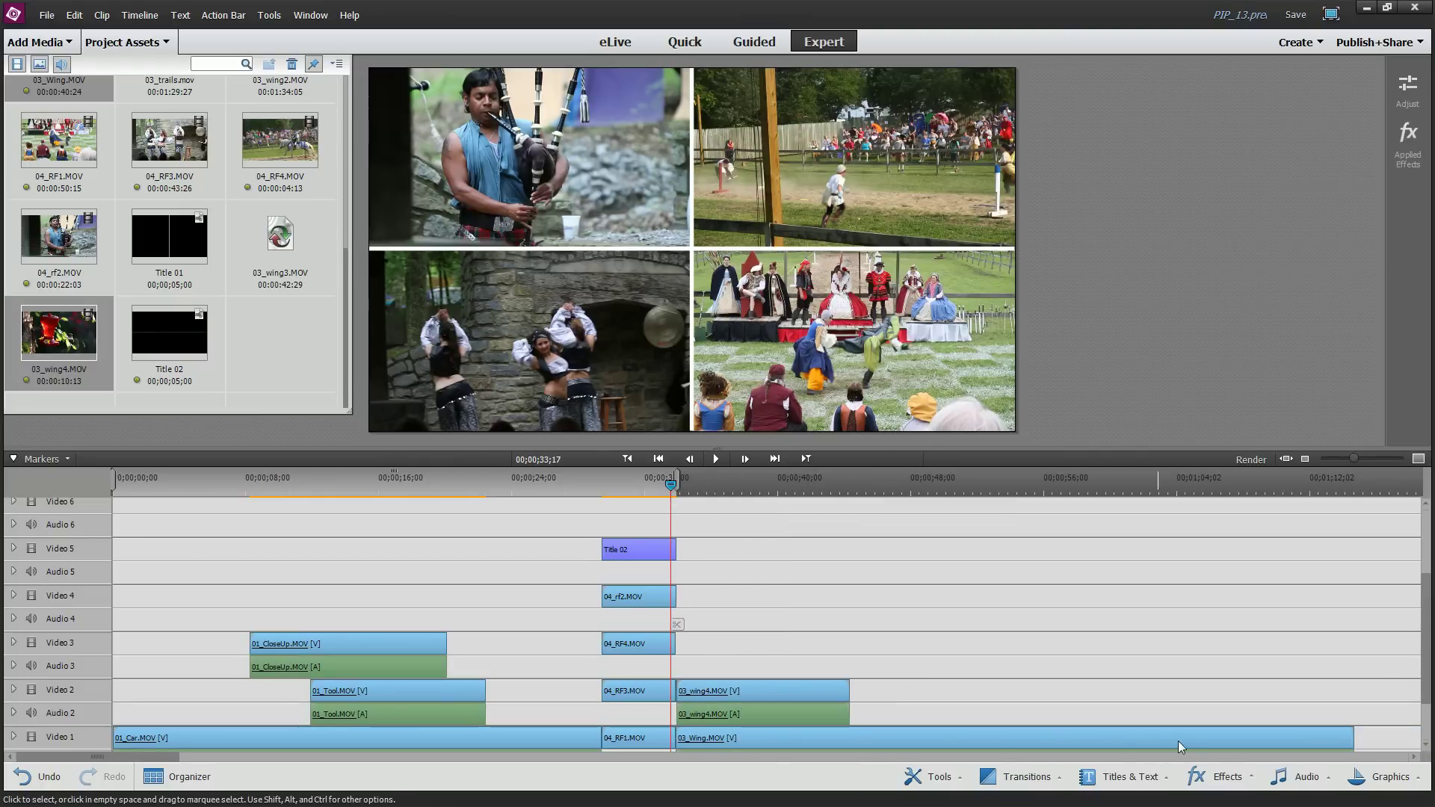
left_click(1281, 742)
left_click_drag(1349, 740, 852, 742)
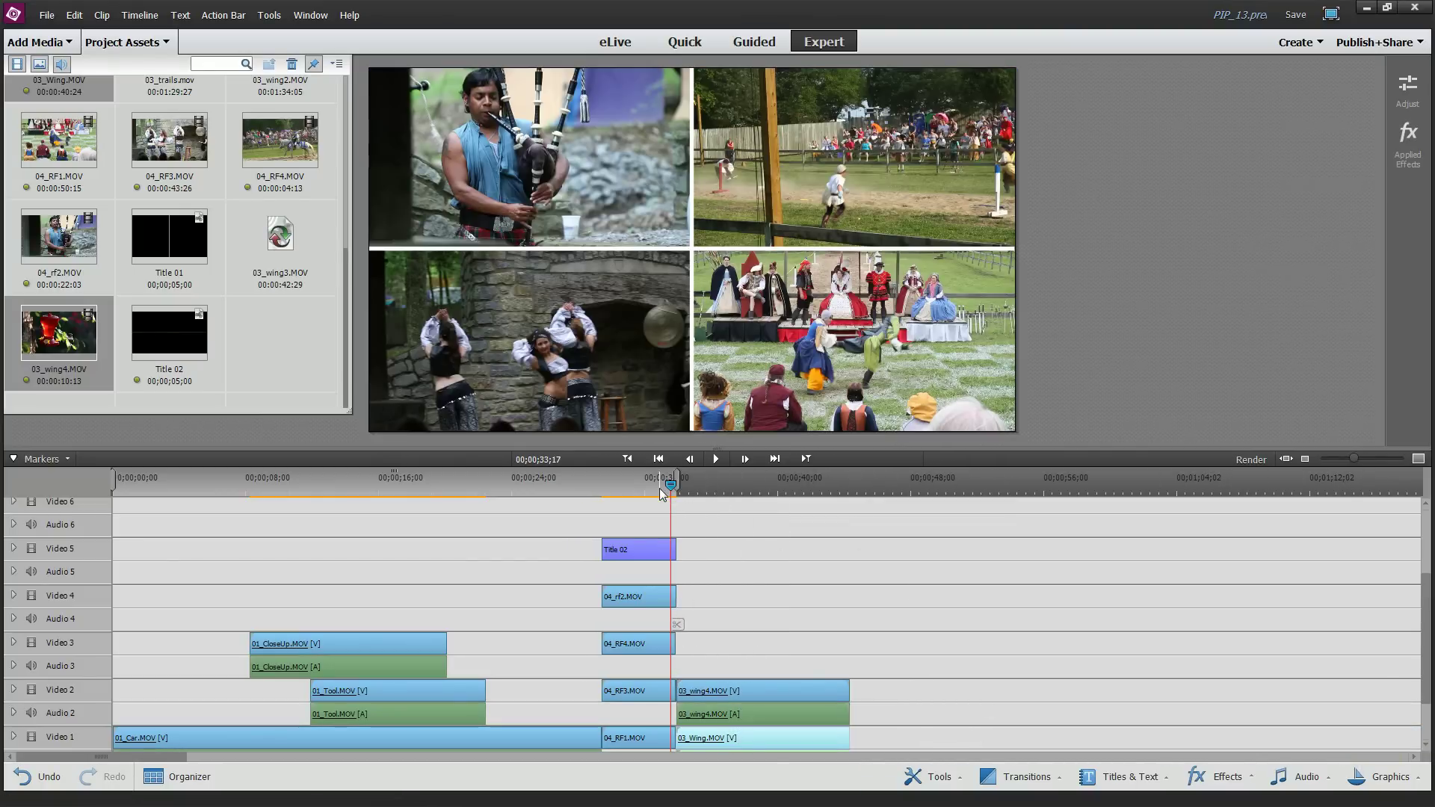
Delete the audio from the stacked 03_wing4.MOV and 03_Wing.MOV clips, keeping only their video.
left_click_drag(671, 484, 705, 486)
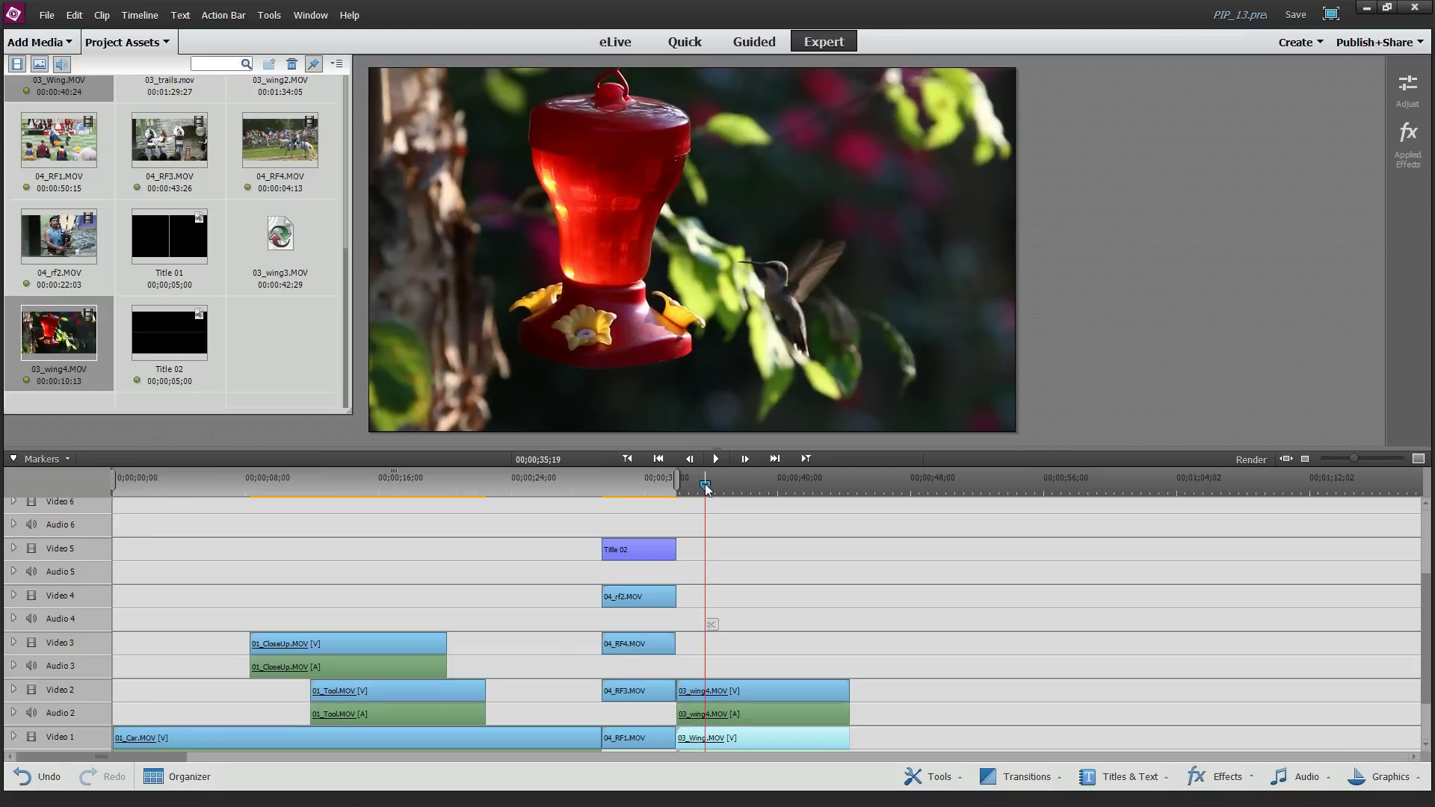
scroll(845, 648, "down", 3)
right_click(721, 632)
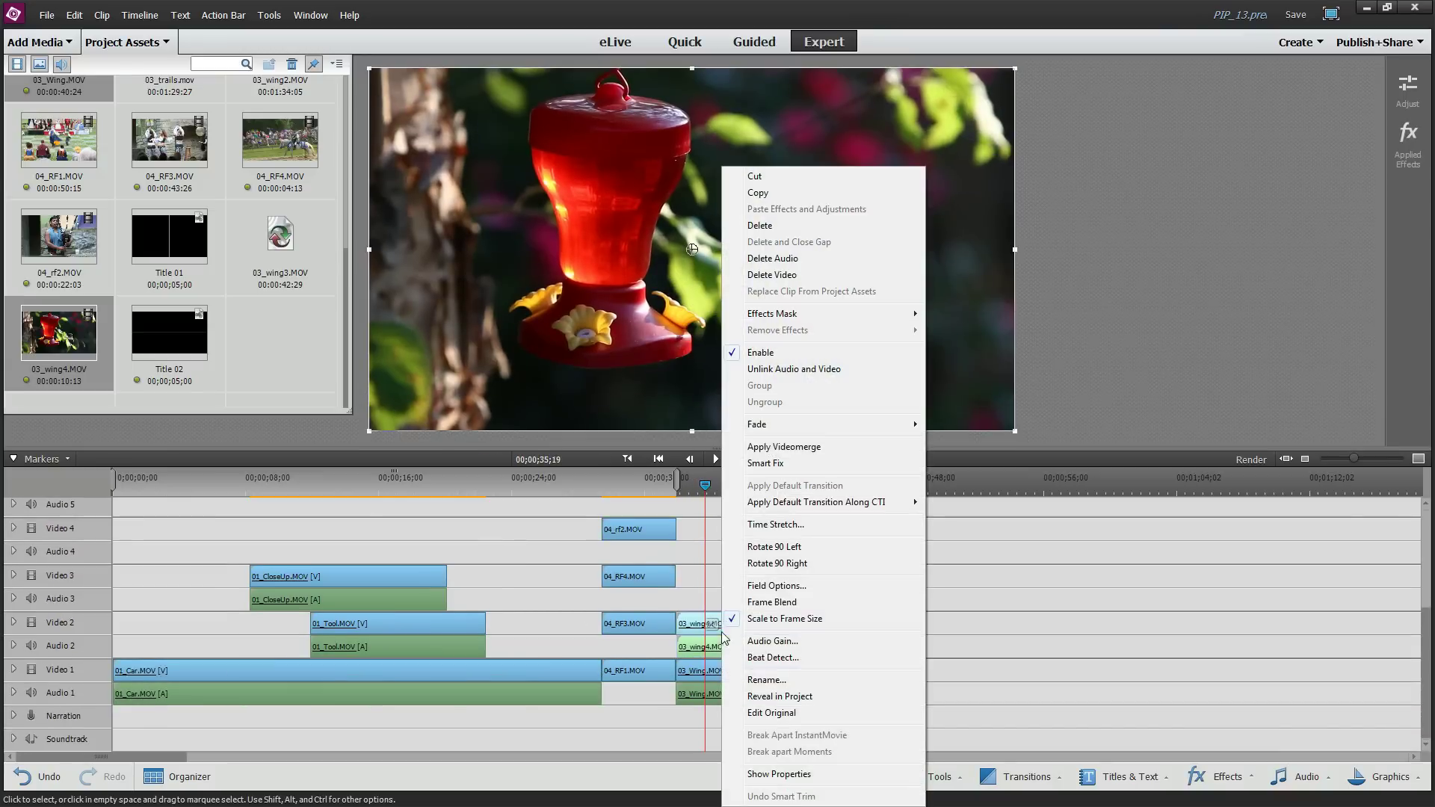
left_click(800, 261)
right_click(767, 670)
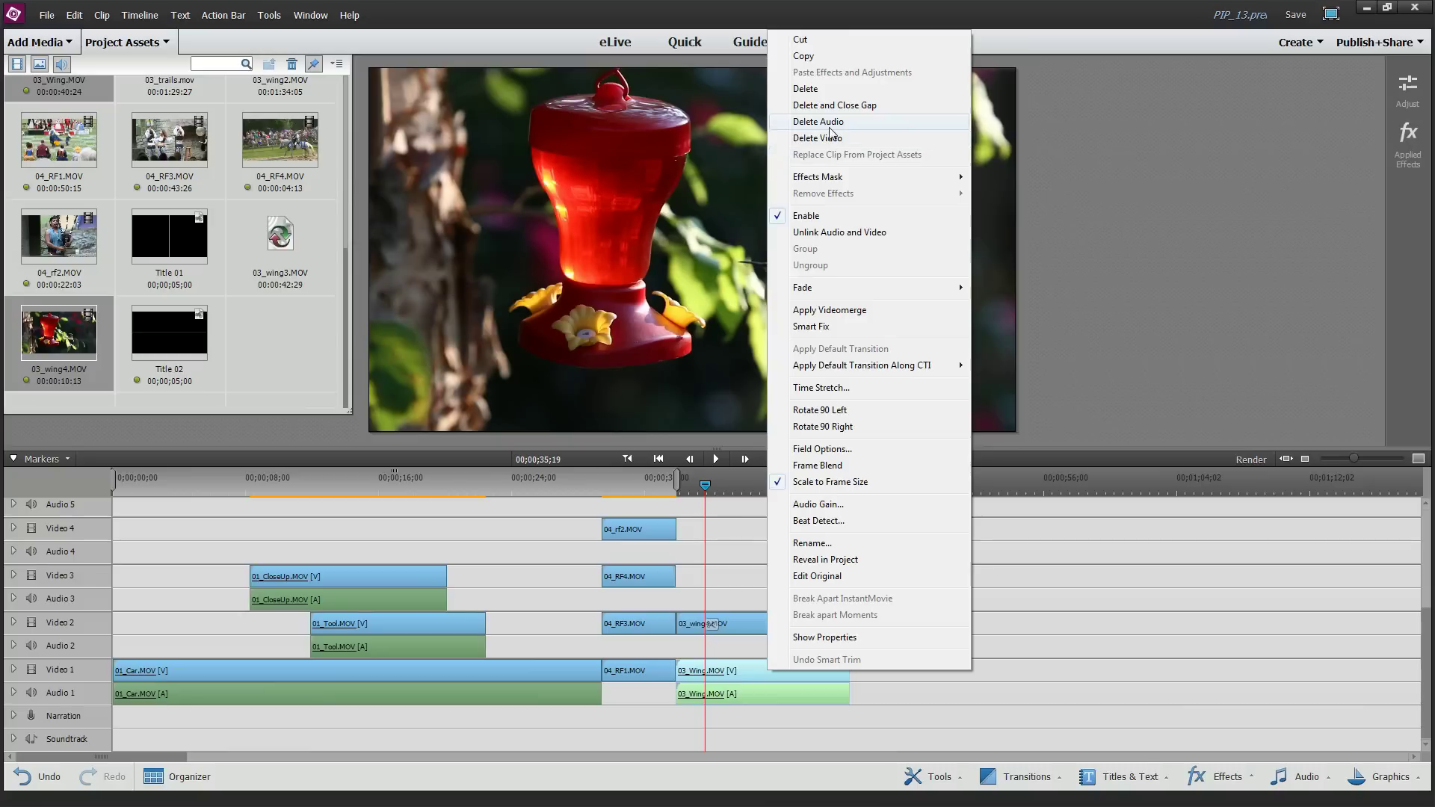
left_click(819, 122)
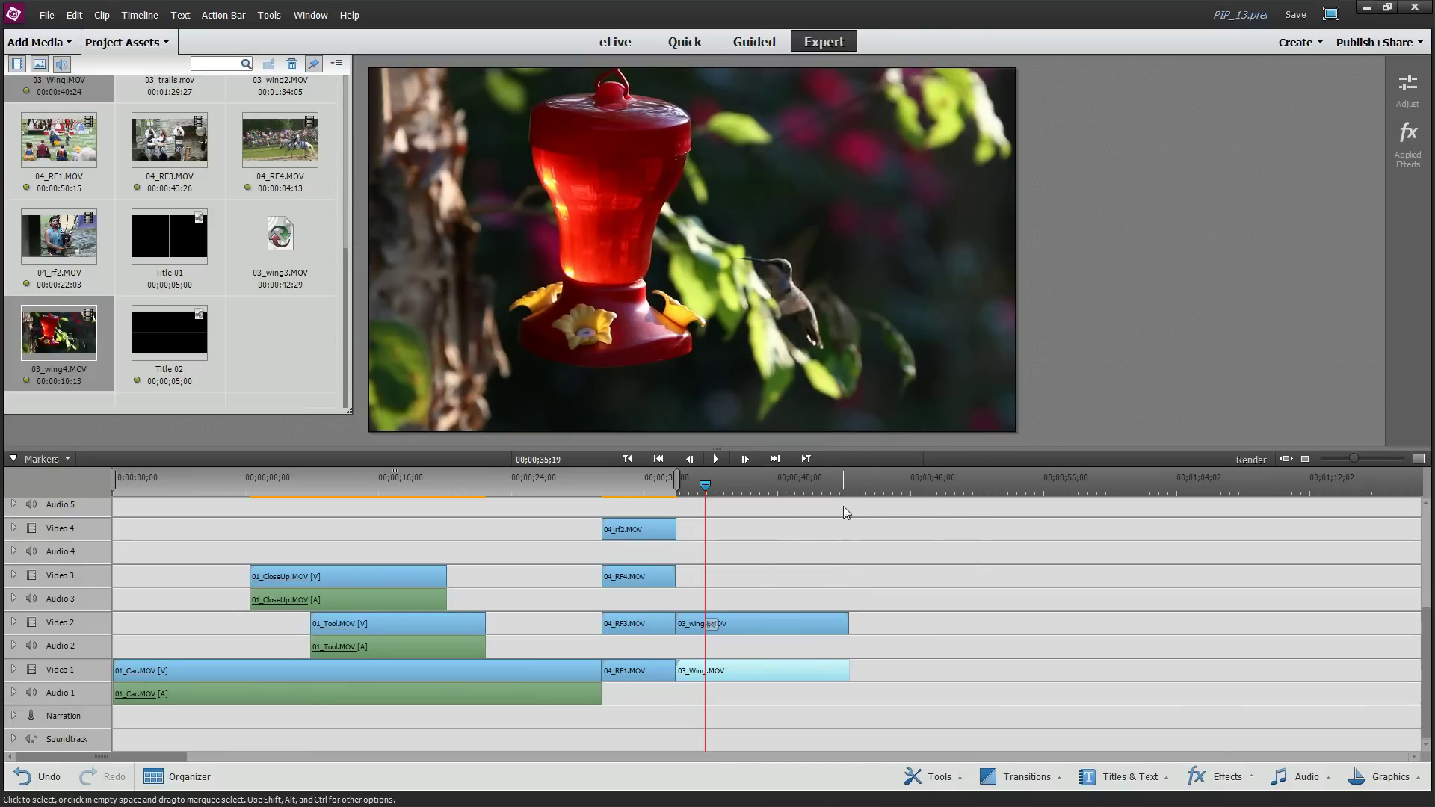
Apply the Four-Point Garbage Matte effect to 03_wing4.MOV on Video 2 and close the project assets.
left_click_drag(710, 483, 743, 486)
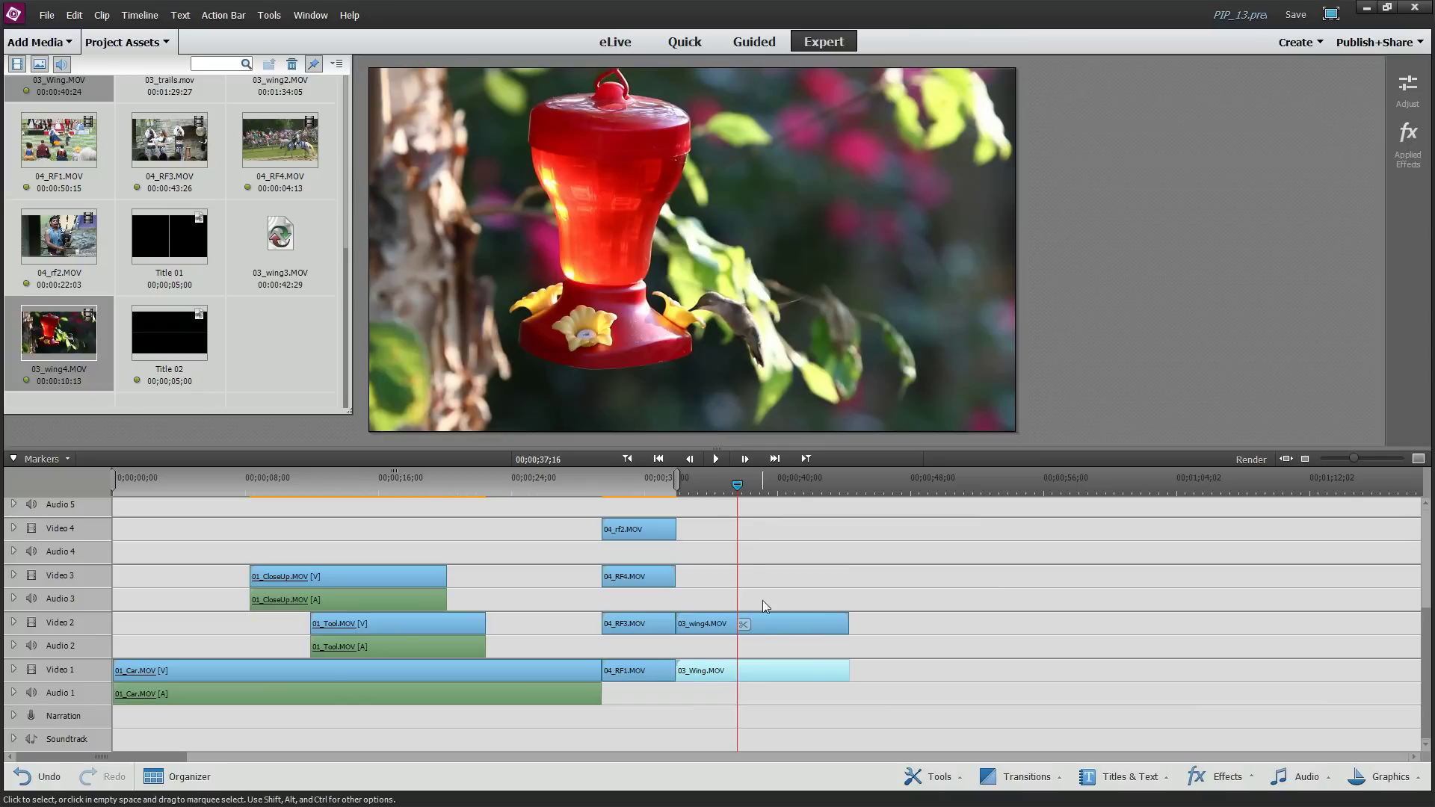
left_click(763, 628)
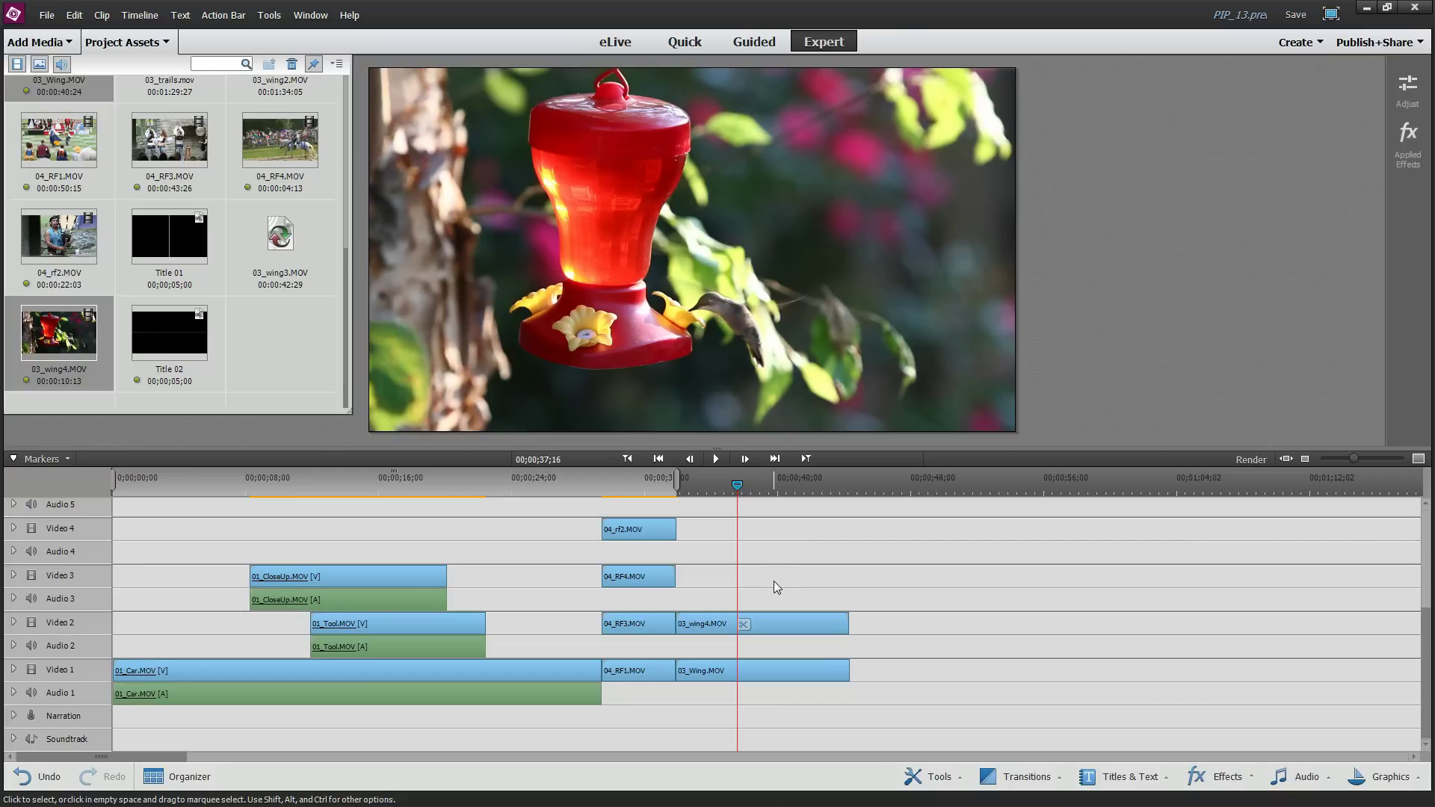
left_click(1250, 781)
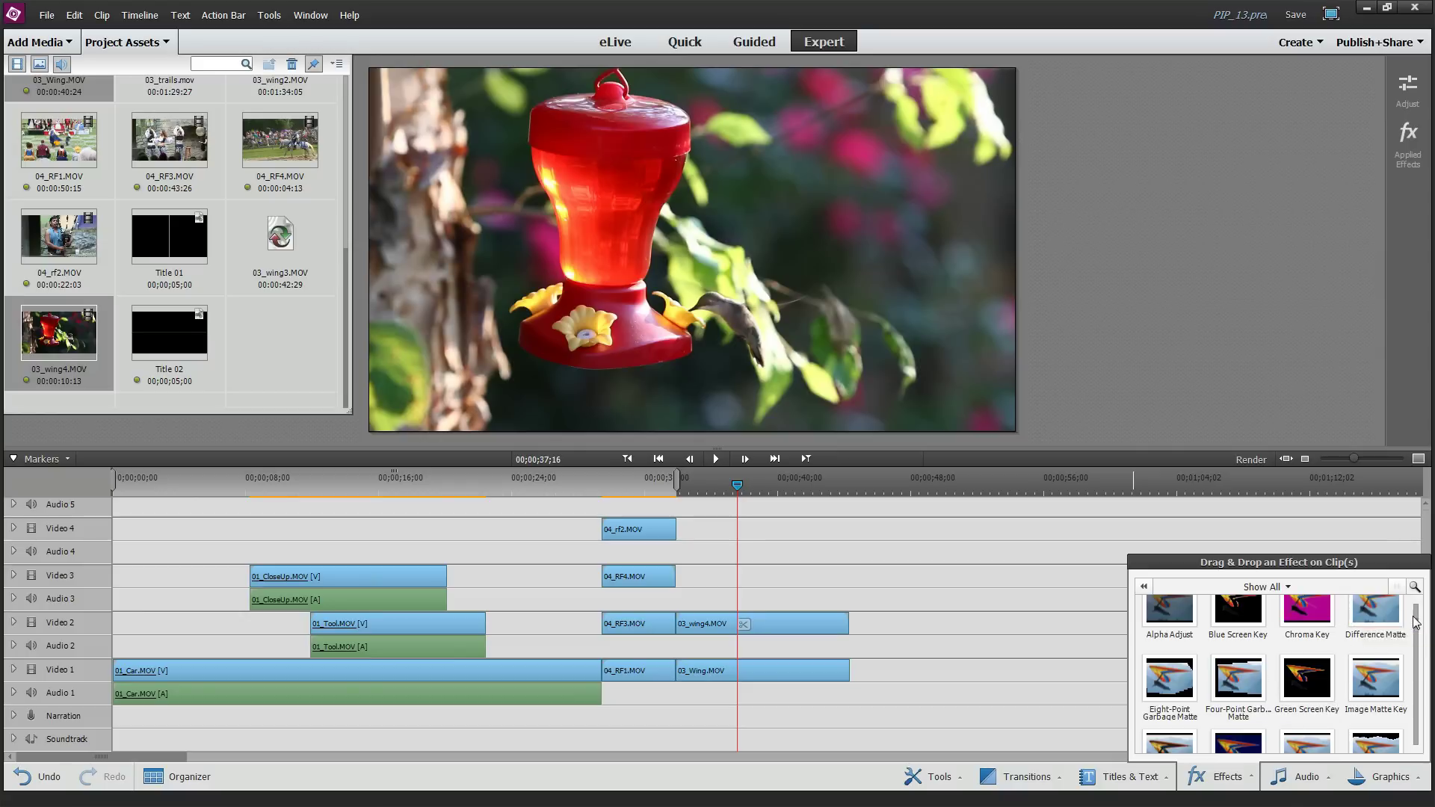
scroll(1421, 614, "up", 3)
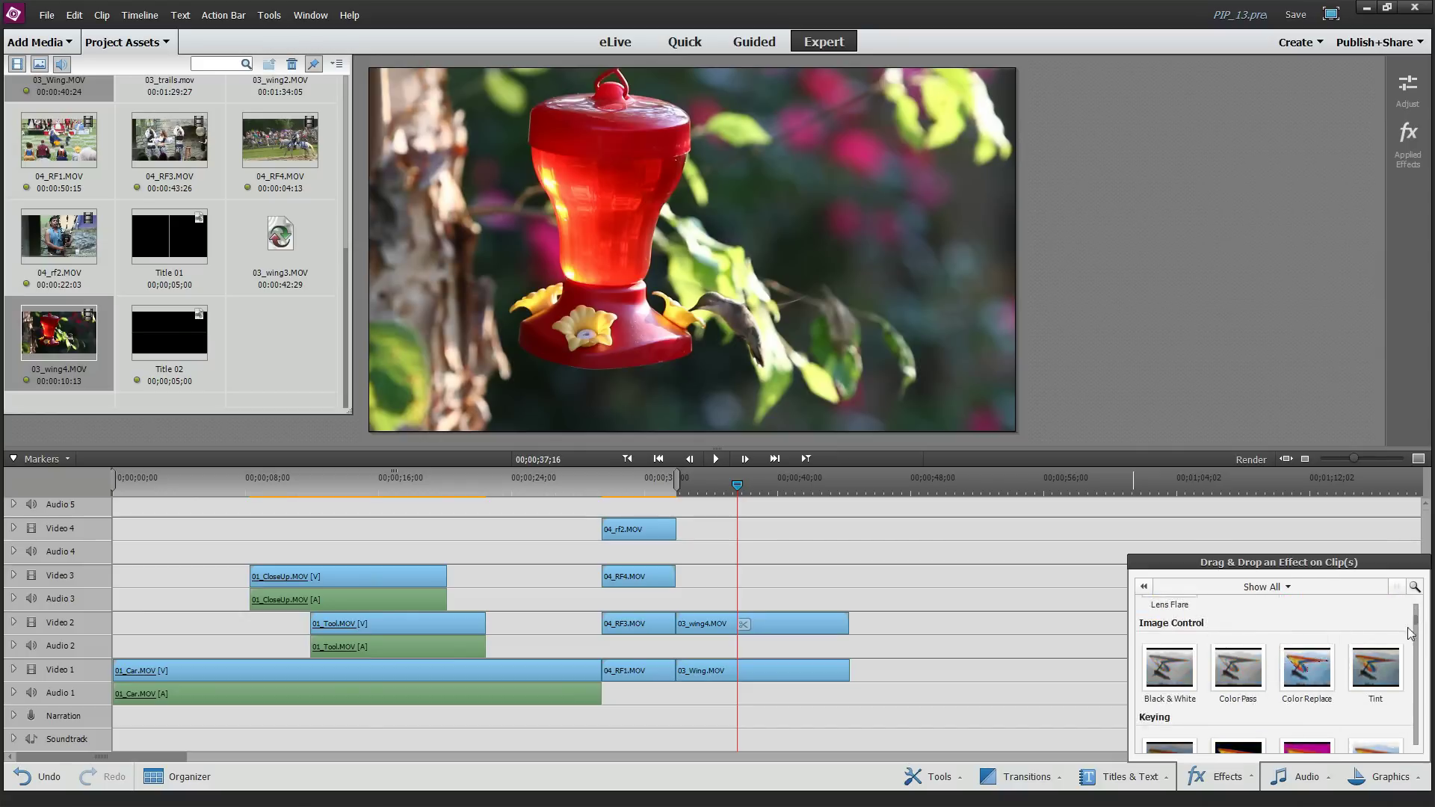
scroll(1417, 724, "down", 3)
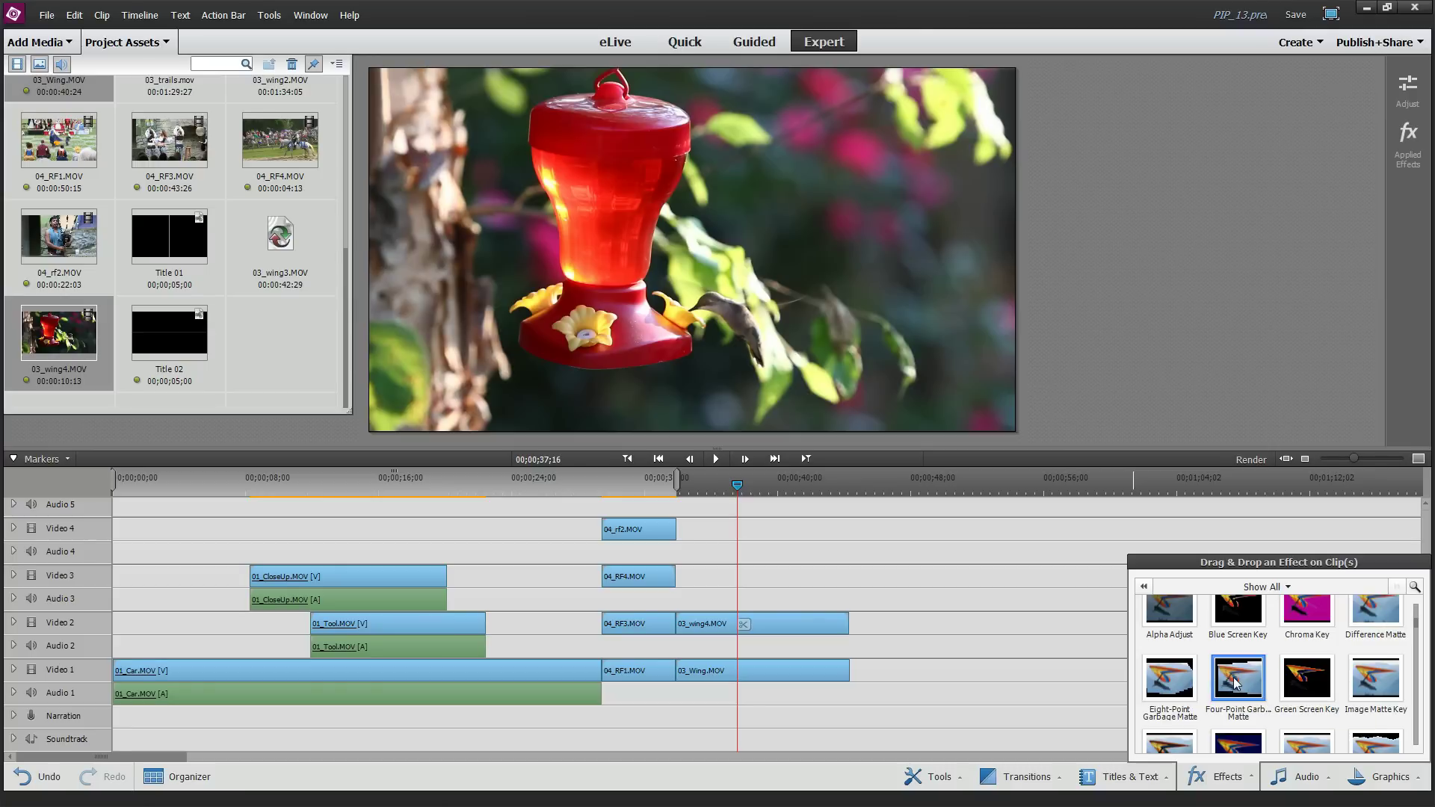
left_click_drag(1235, 682, 771, 629)
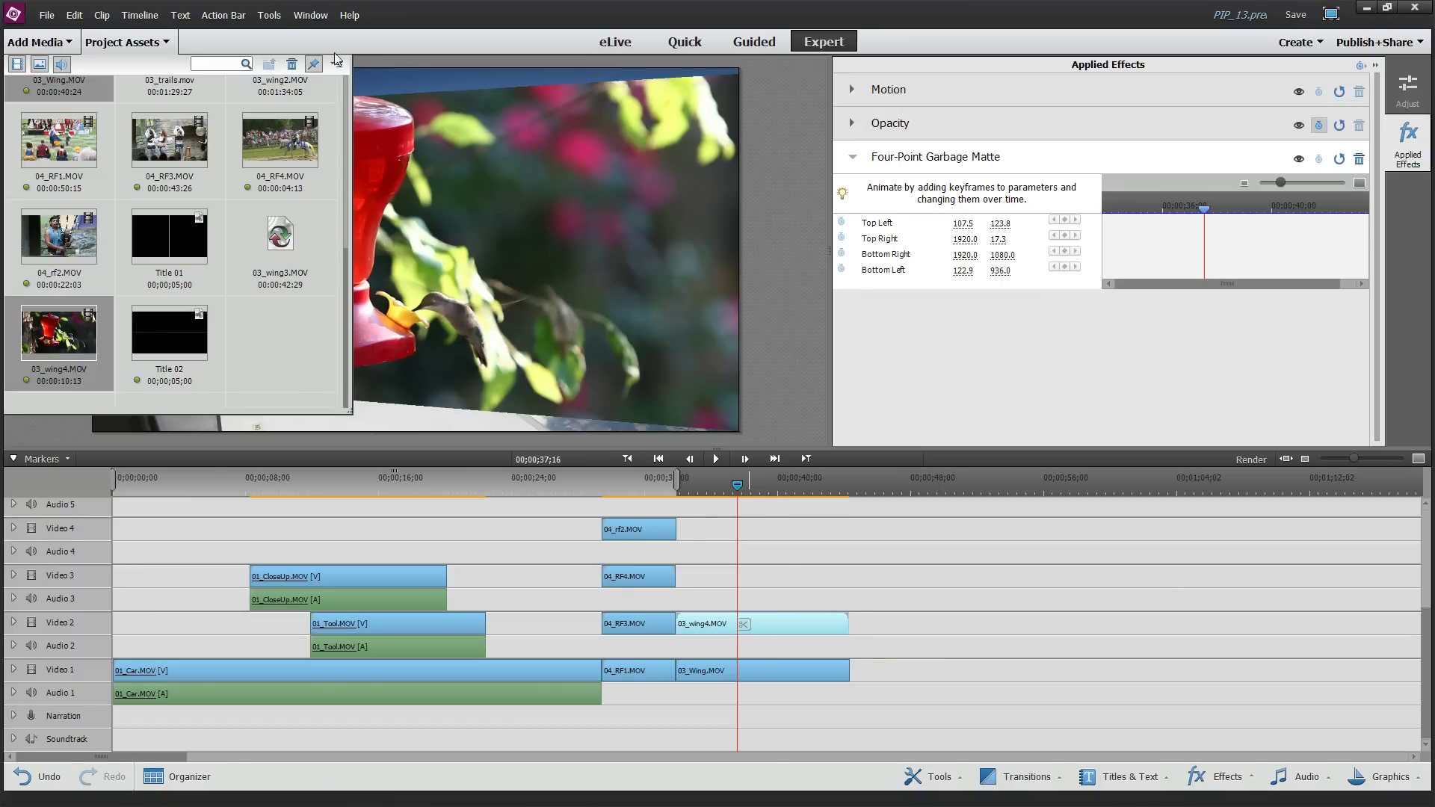
left_click(166, 43)
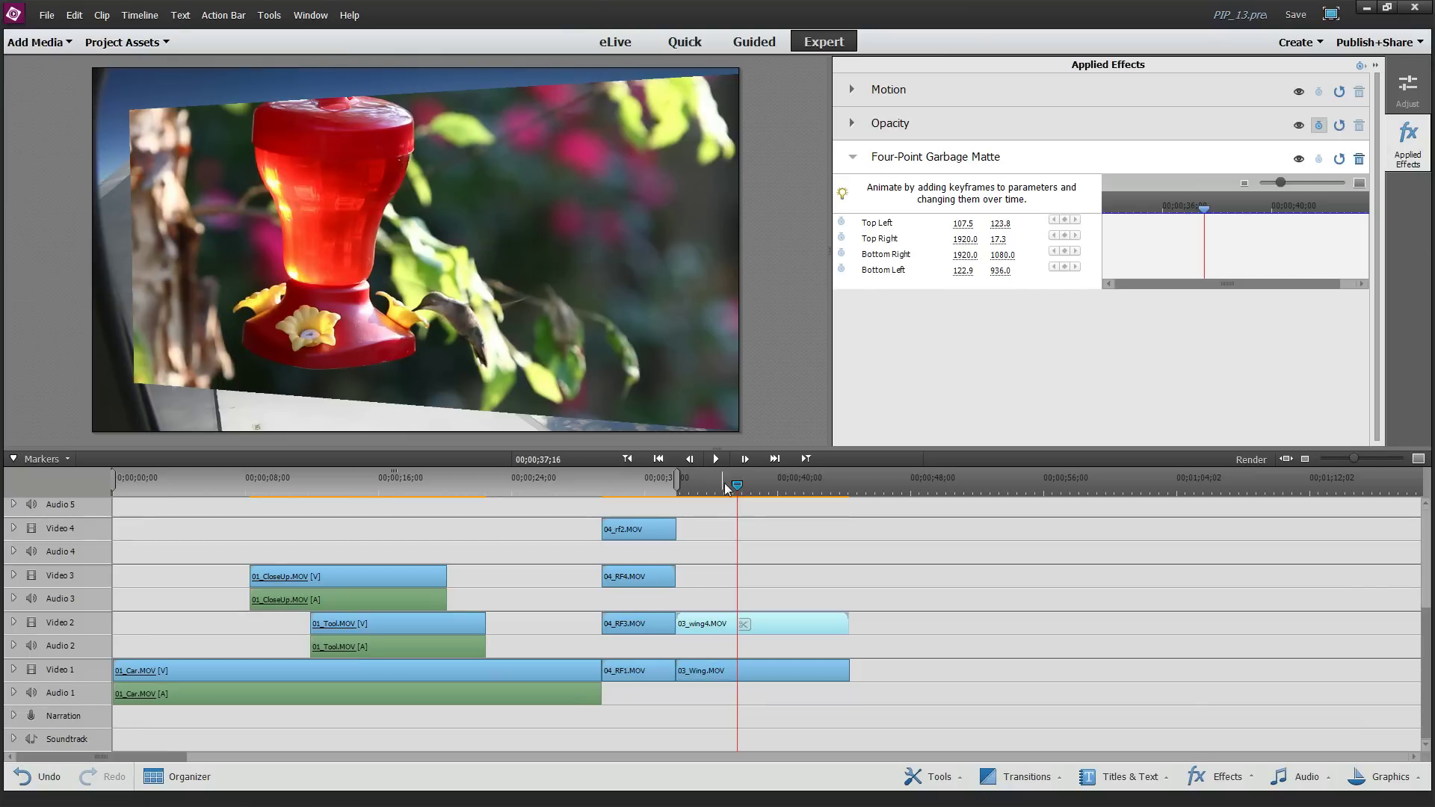
Move the garbage matte's Bottom Left corner to the frame's lower-left corner at 0.0, 1080.0.
left_click_drag(737, 486, 689, 499)
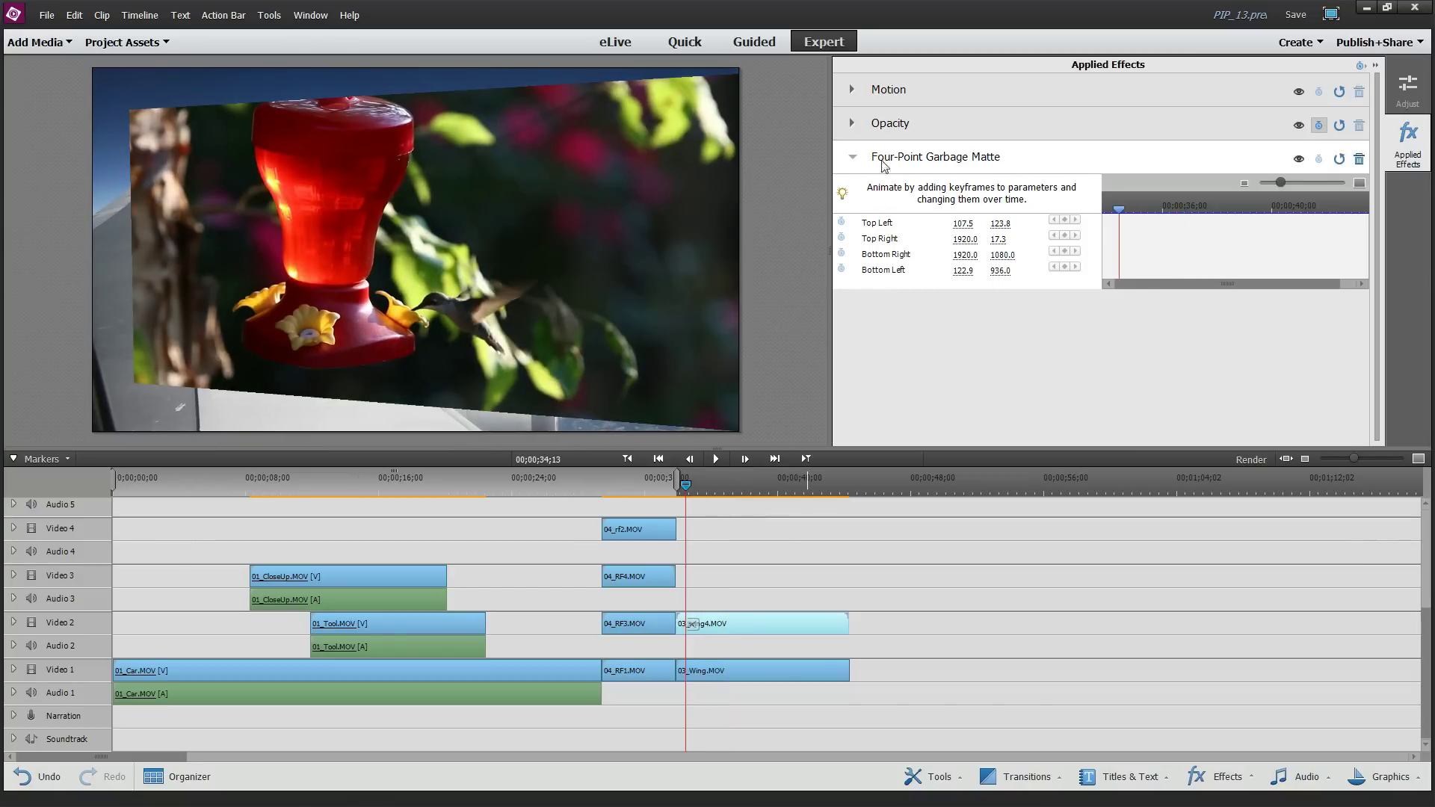
left_click(1144, 160)
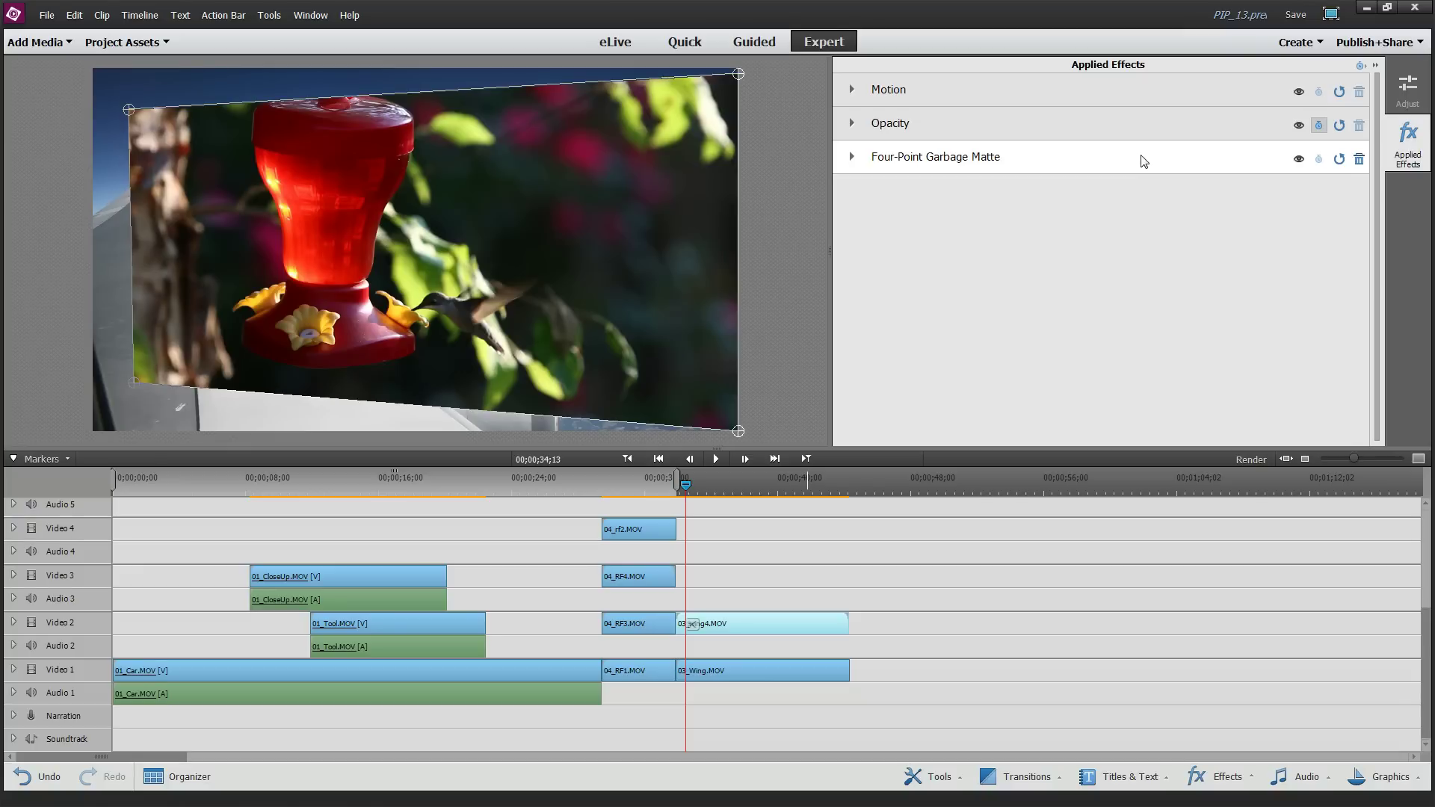
left_click(851, 157)
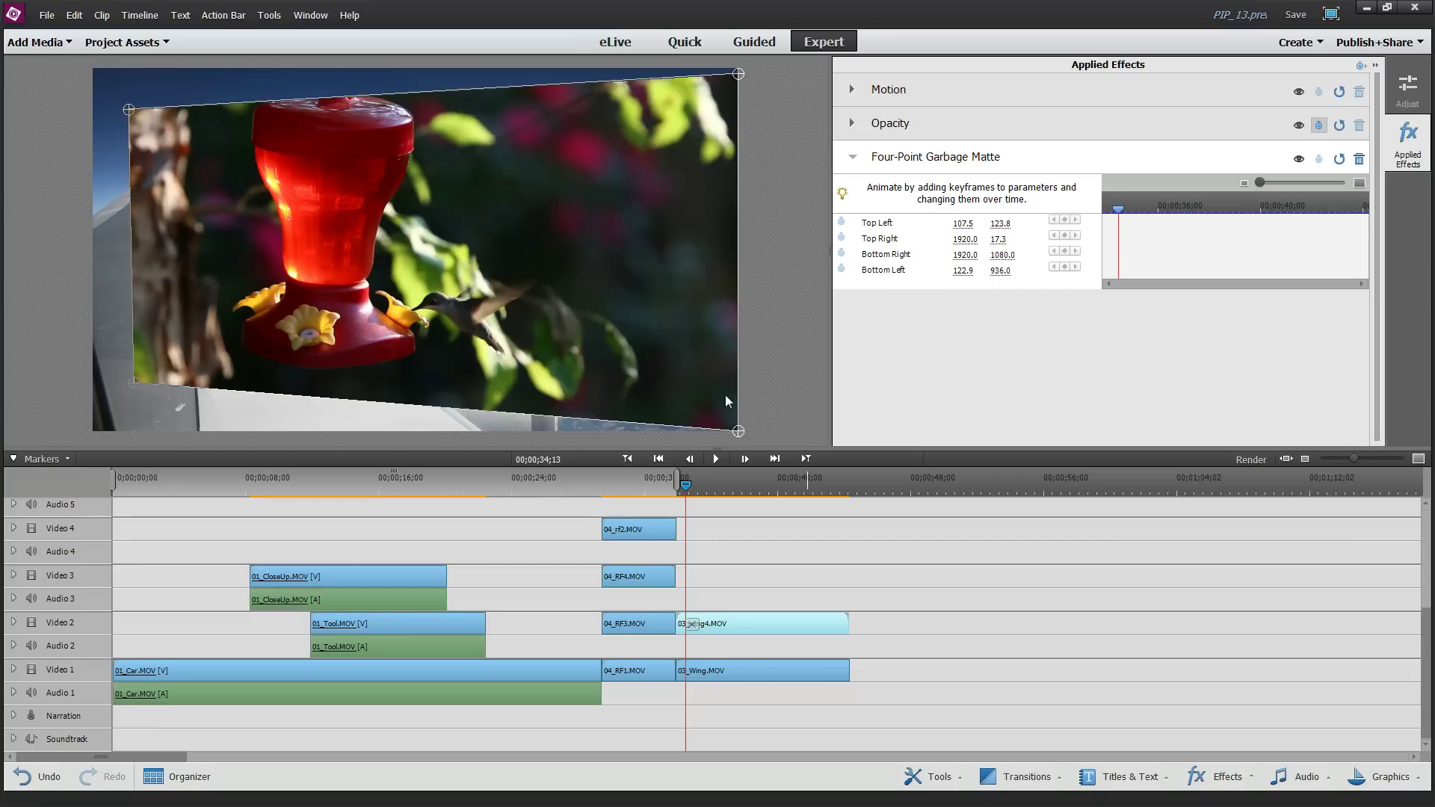
left_click_drag(136, 385, 93, 435)
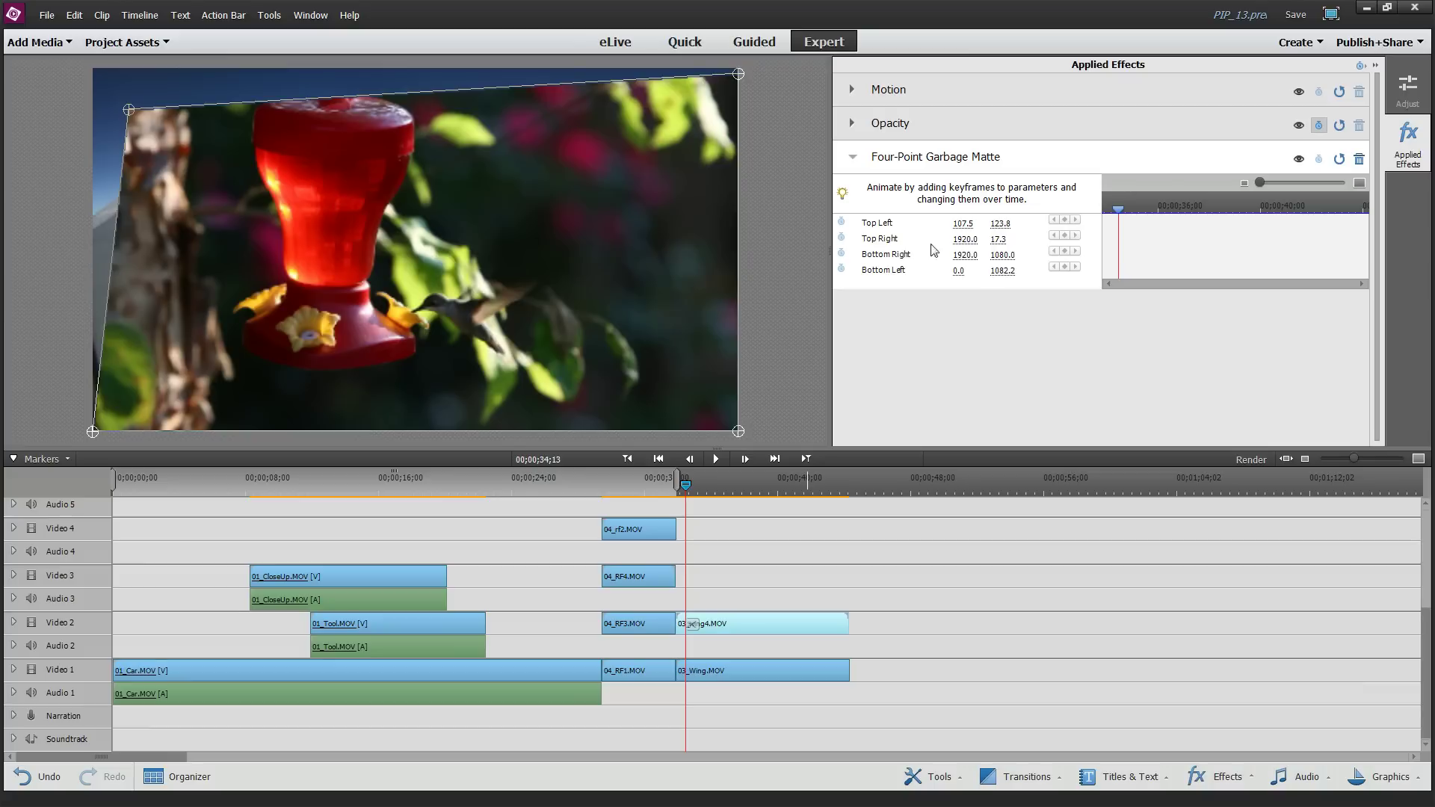
left_click(958, 272)
left_click(1009, 269)
type("1")
key("Return")
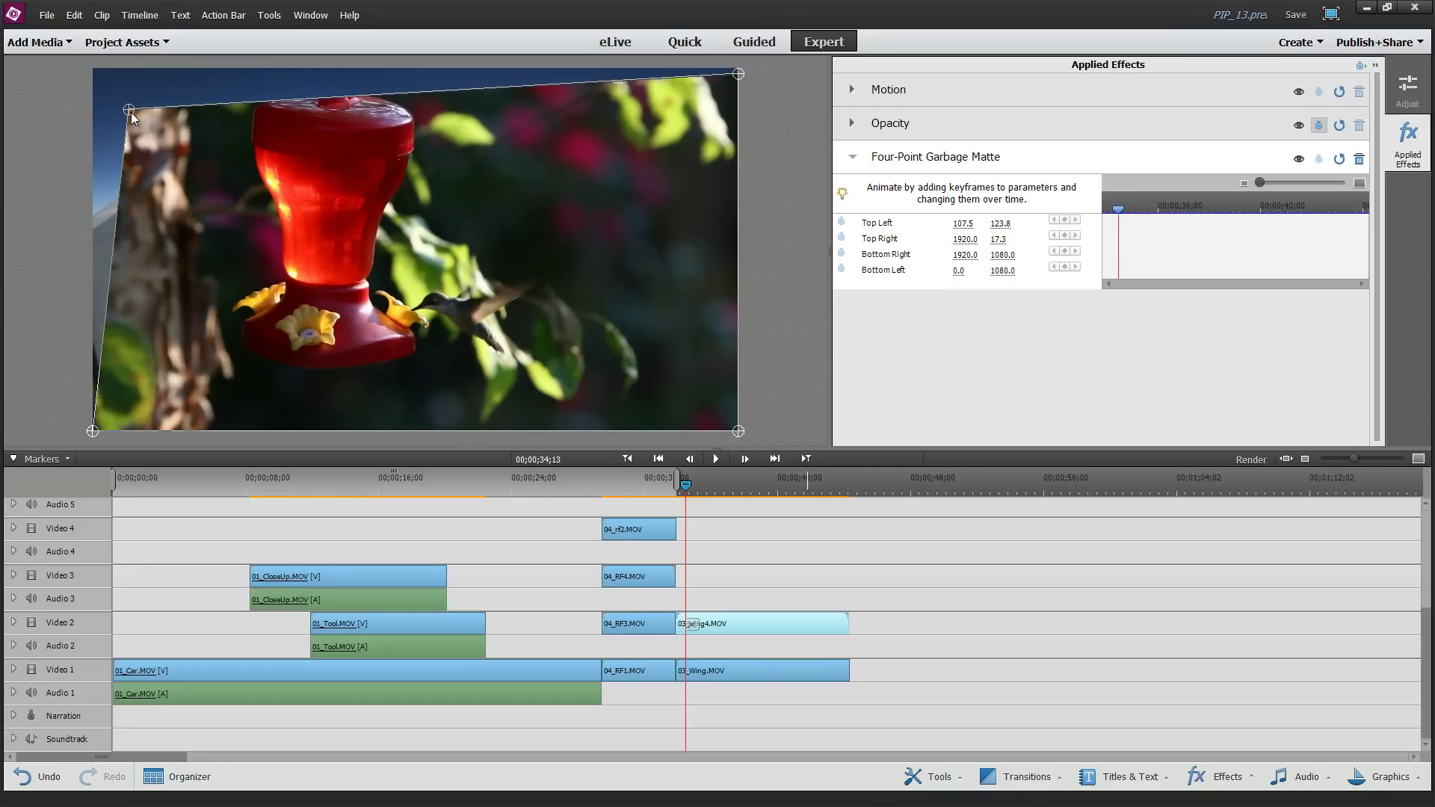
Pull the matte's Top Left corner to the frame centre for a diagonal split, setting it to 960, 540.
left_click_drag(130, 111, 539, 345)
mouse_move(412, 237)
left_mouse_down()
mouse_move(402, 262)
mouse_move(92, 432)
mouse_move(421, 255)
left_mouse_up()
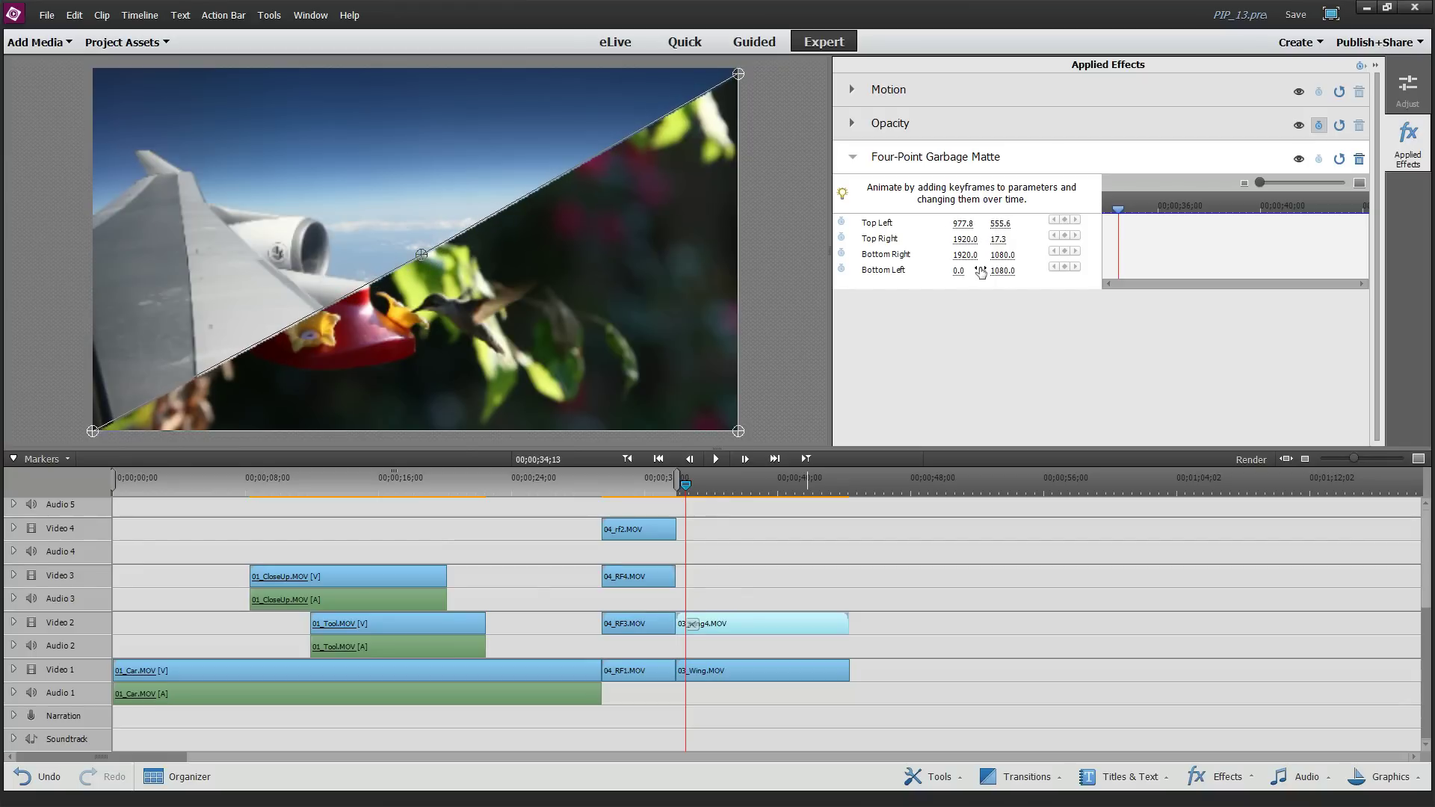
mouse_move(420, 255)
left_mouse_down()
mouse_move(324, 186)
mouse_move(429, 268)
left_mouse_up()
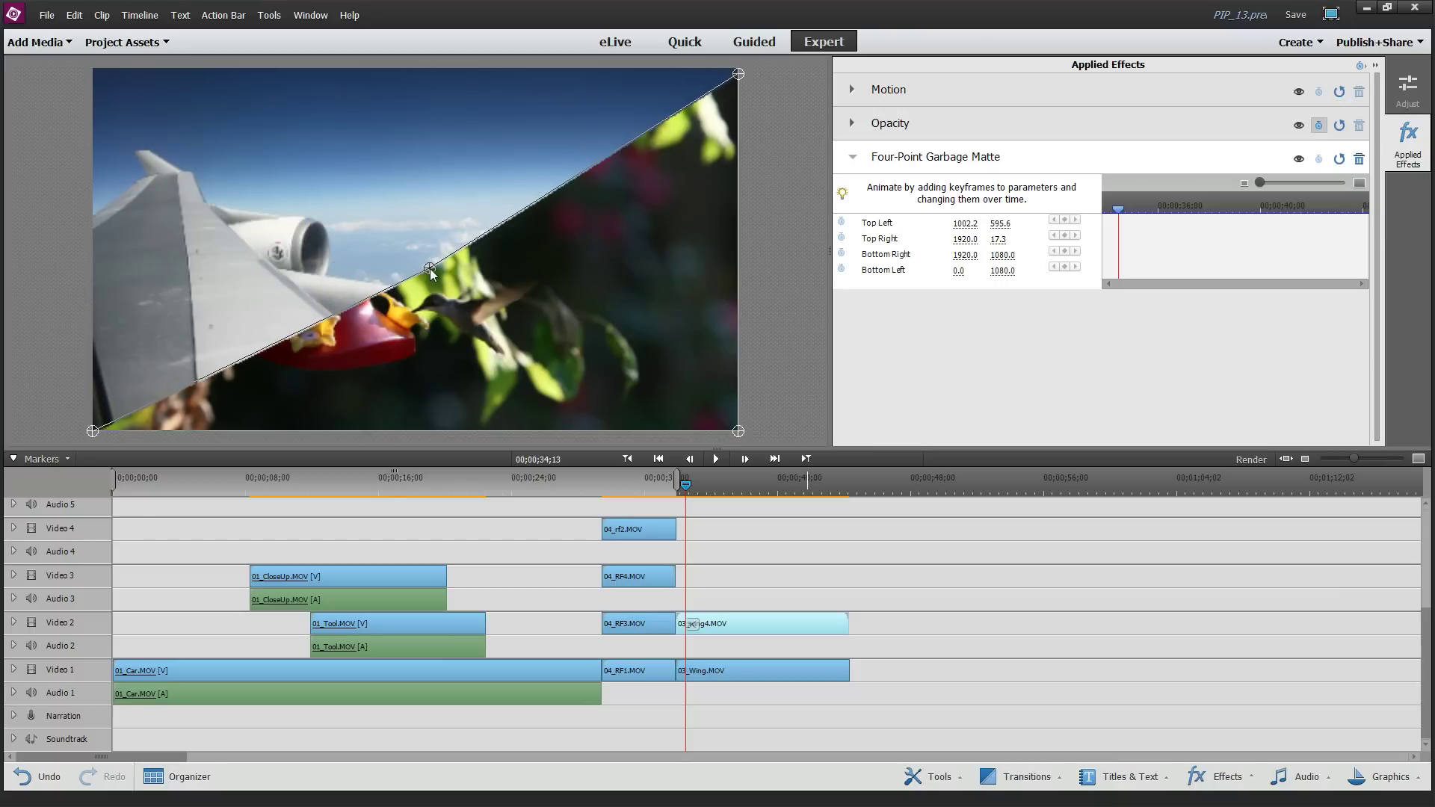
left_click(963, 224)
type("960")
left_click(1001, 223)
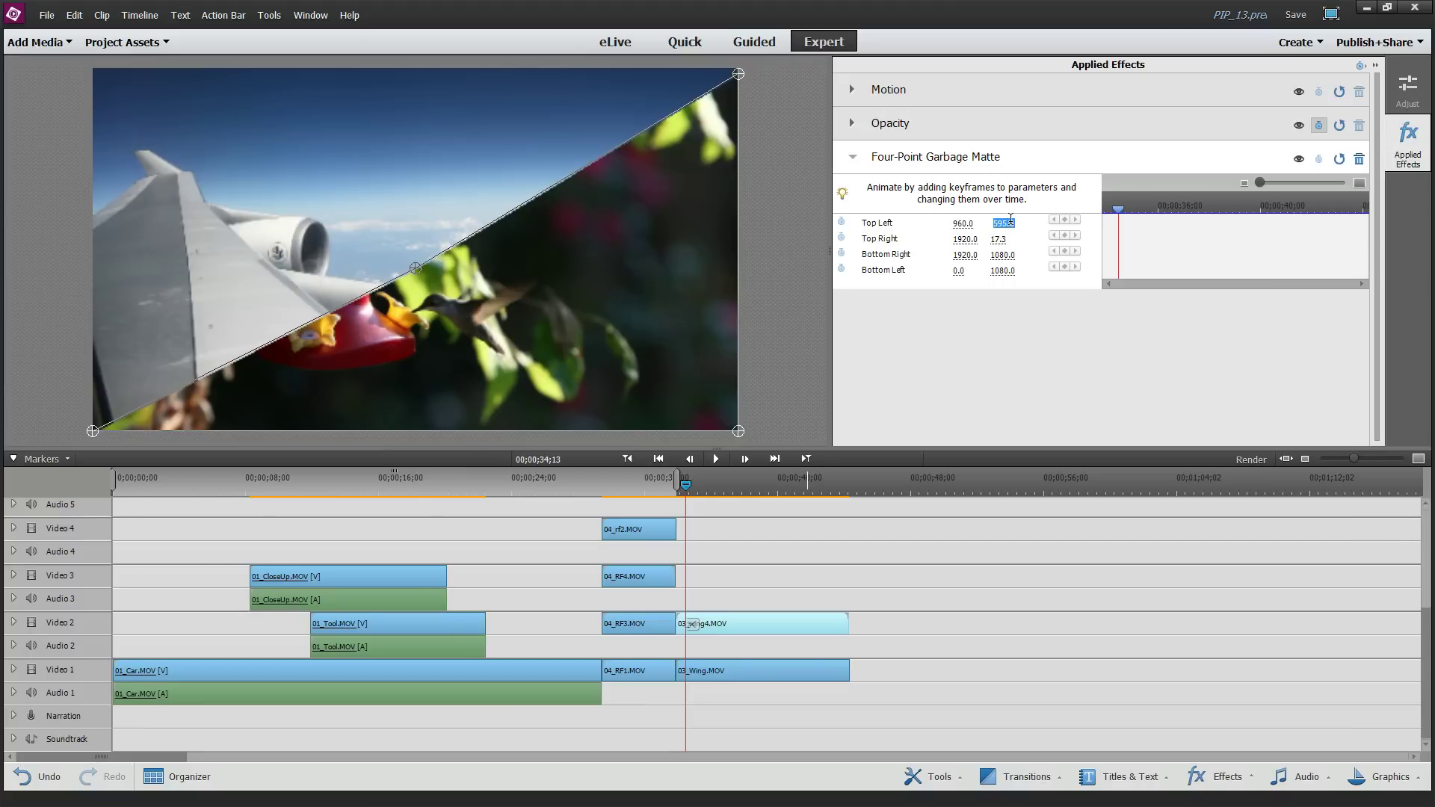
type("540")
key("Return")
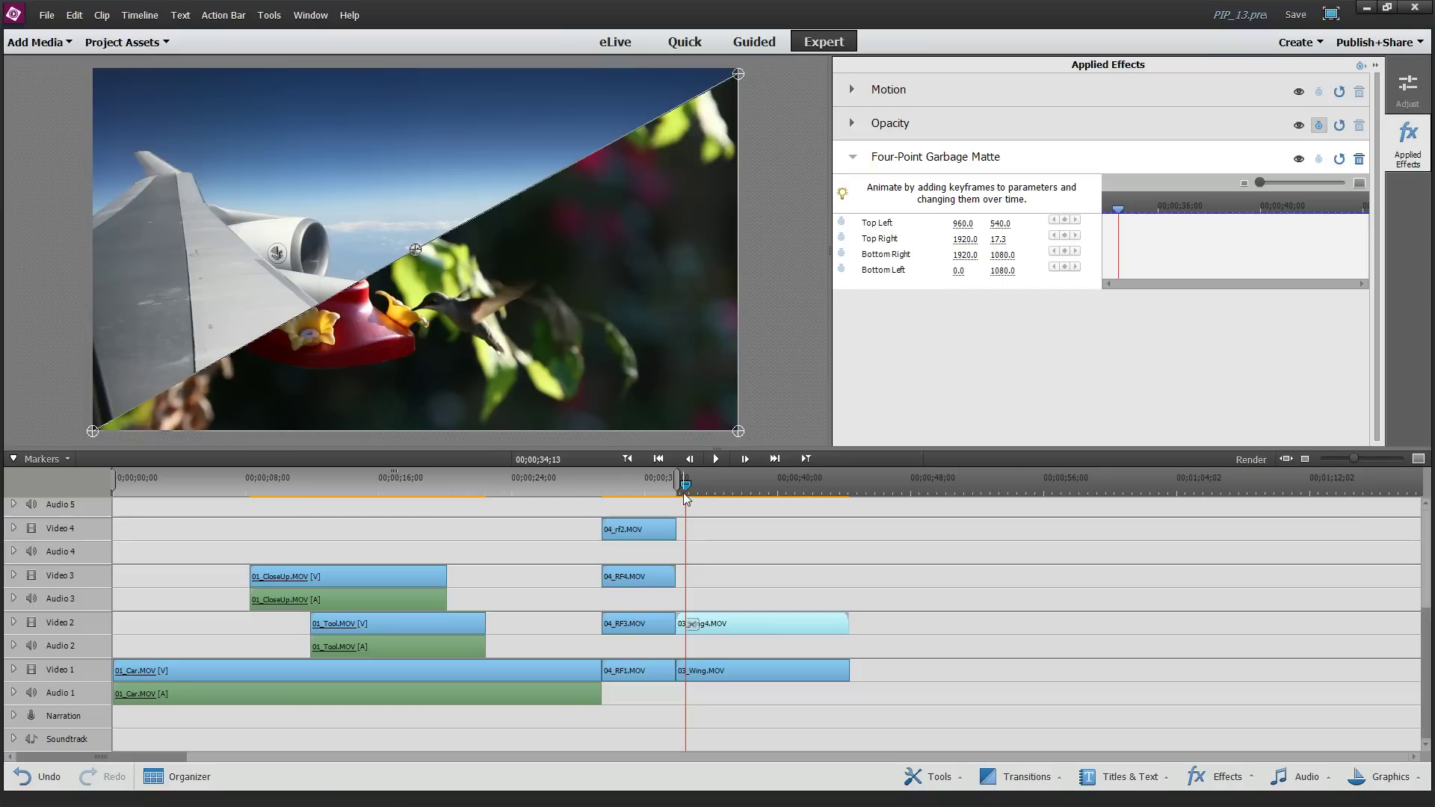
Play back the diagonal split of the two wing clips from its start to its end.
left_click_drag(686, 485, 675, 492)
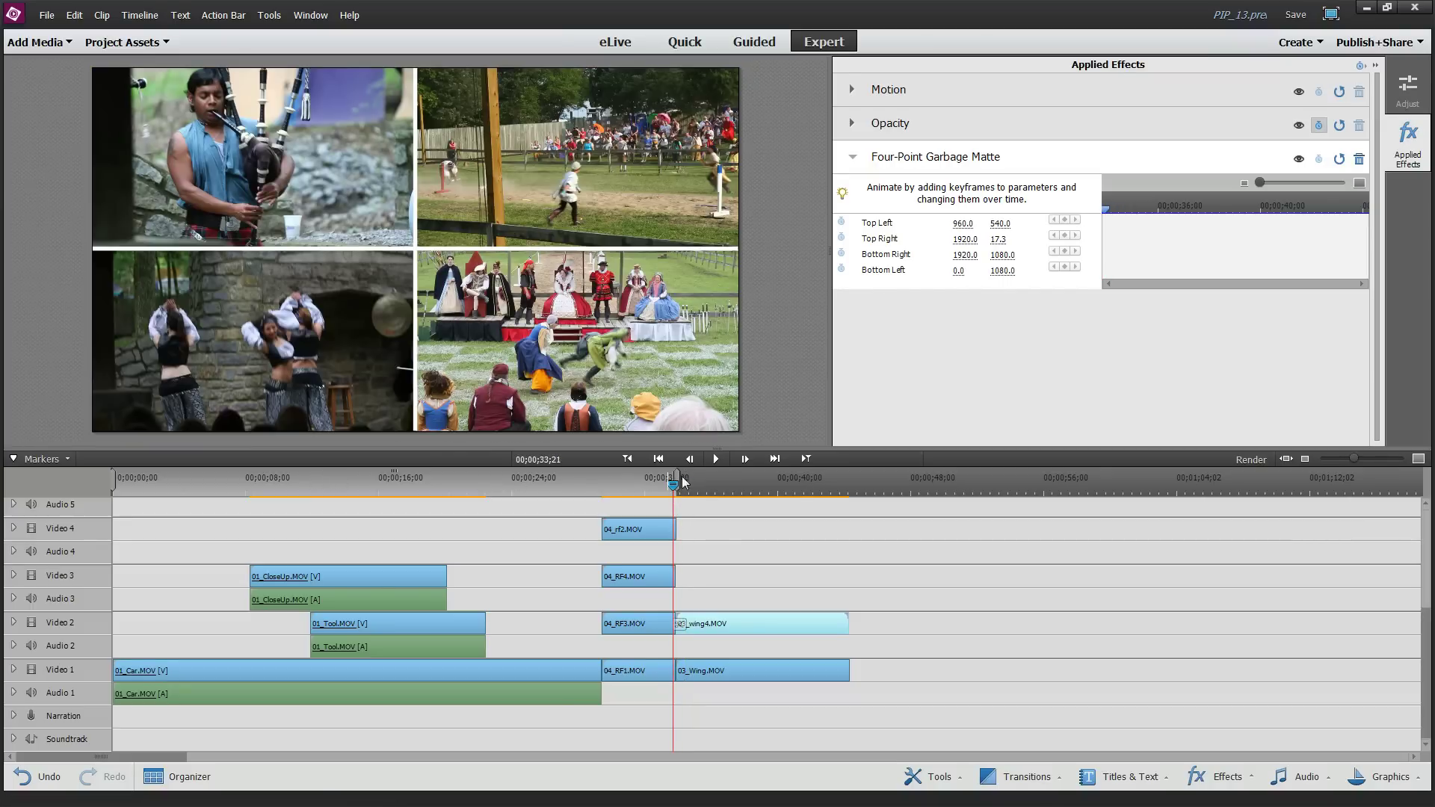
left_click(717, 459)
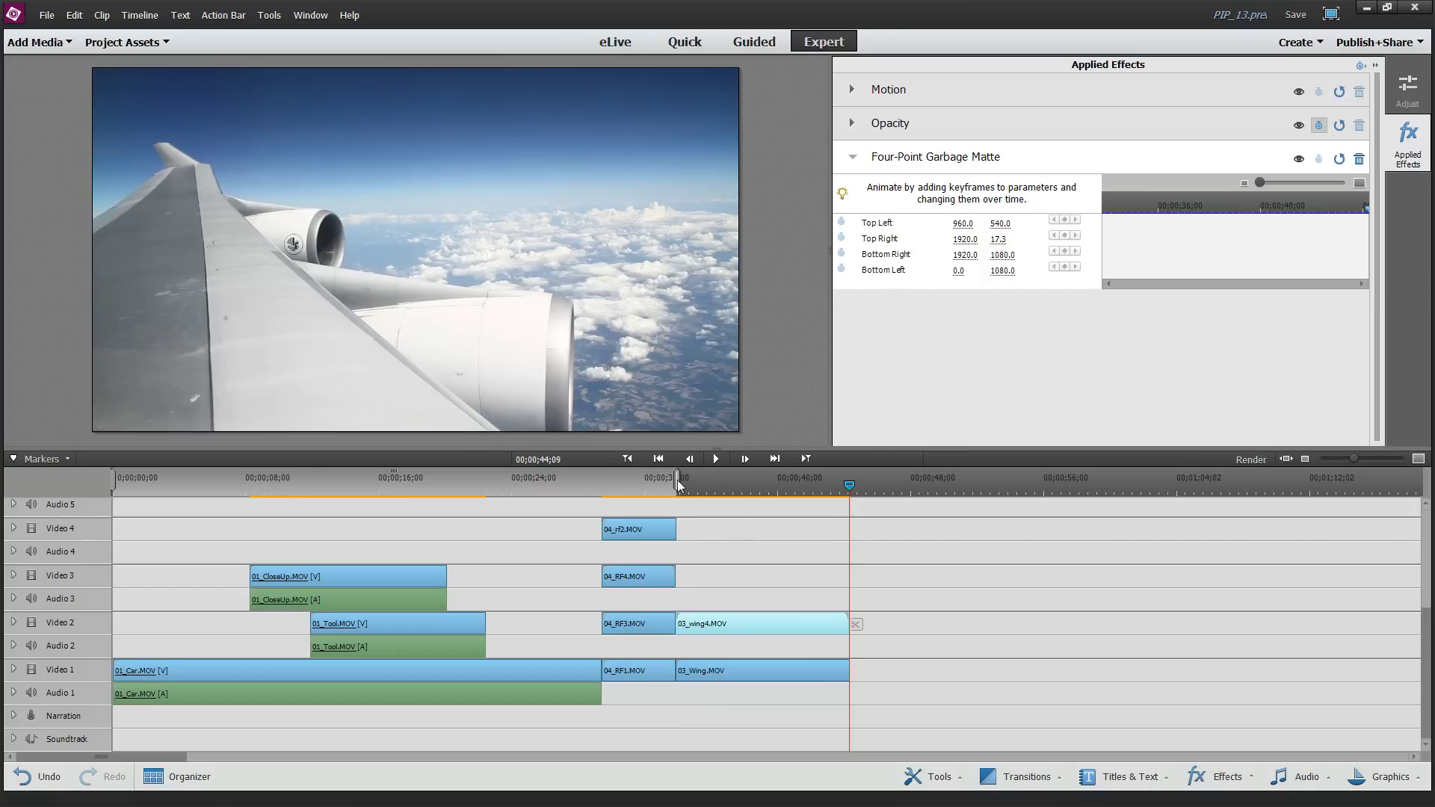
left_click_drag(849, 490, 676, 495)
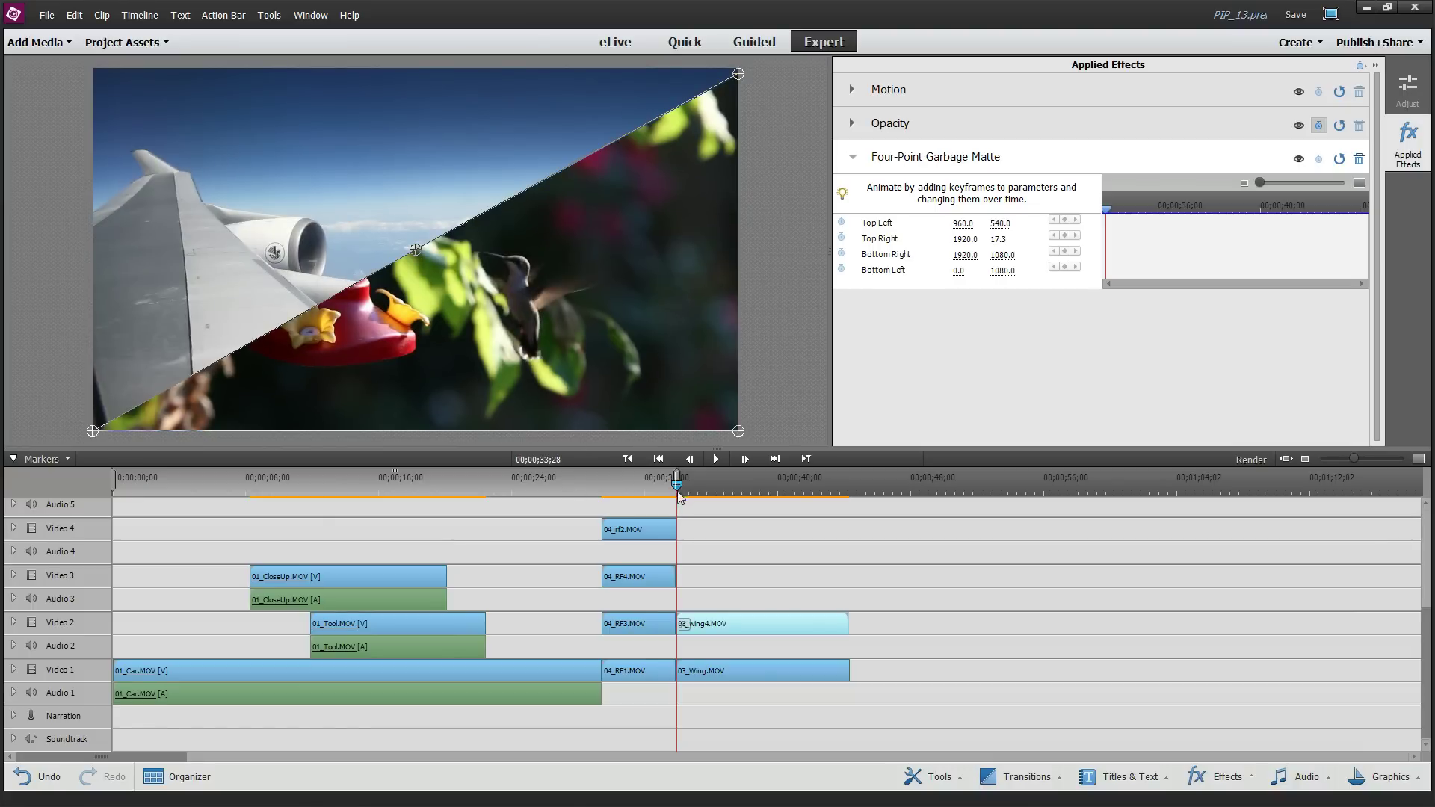
Turn on keyframing for the matte's Top Left corner at the first frame of 03_wing4.MOV.
left_click(731, 488)
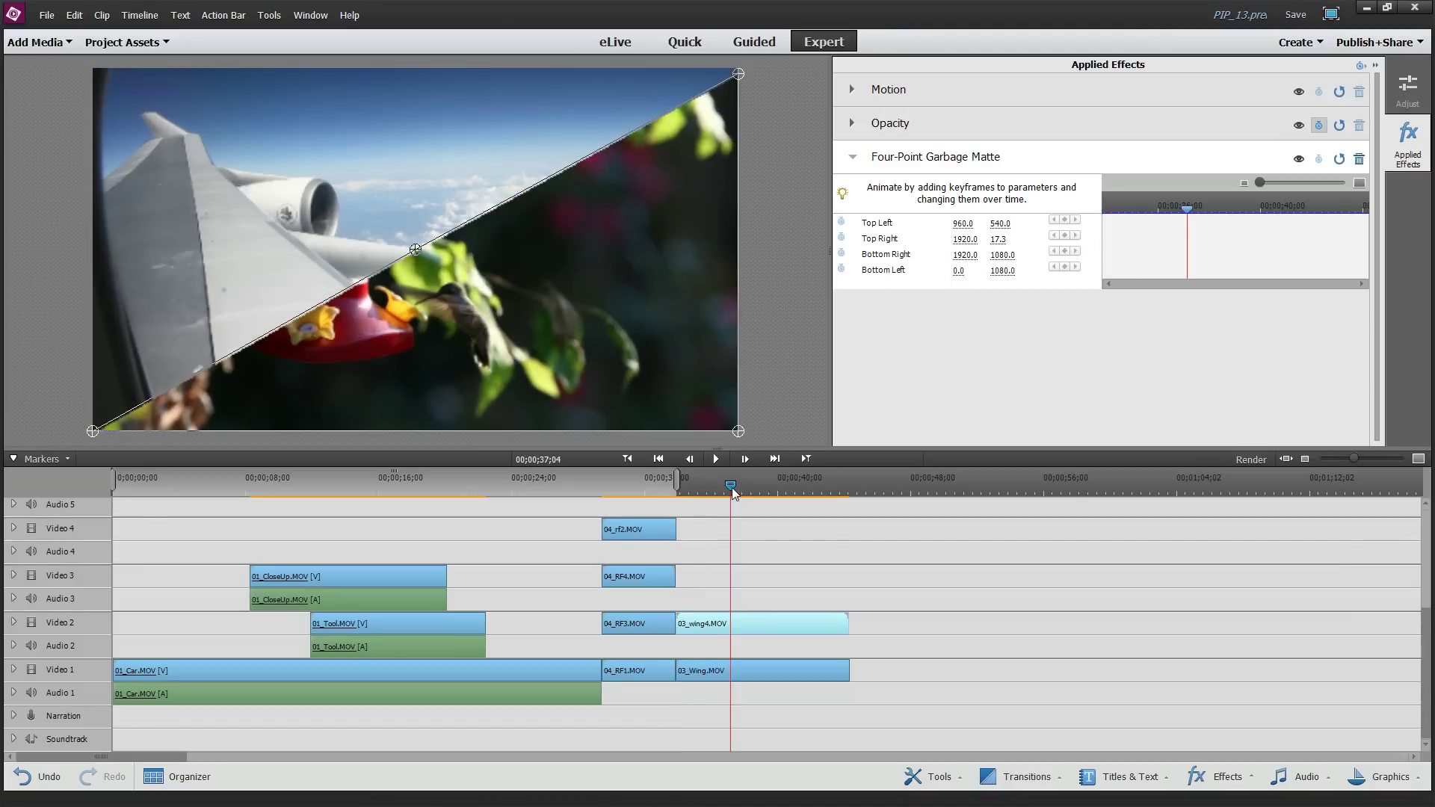
left_click(1141, 236)
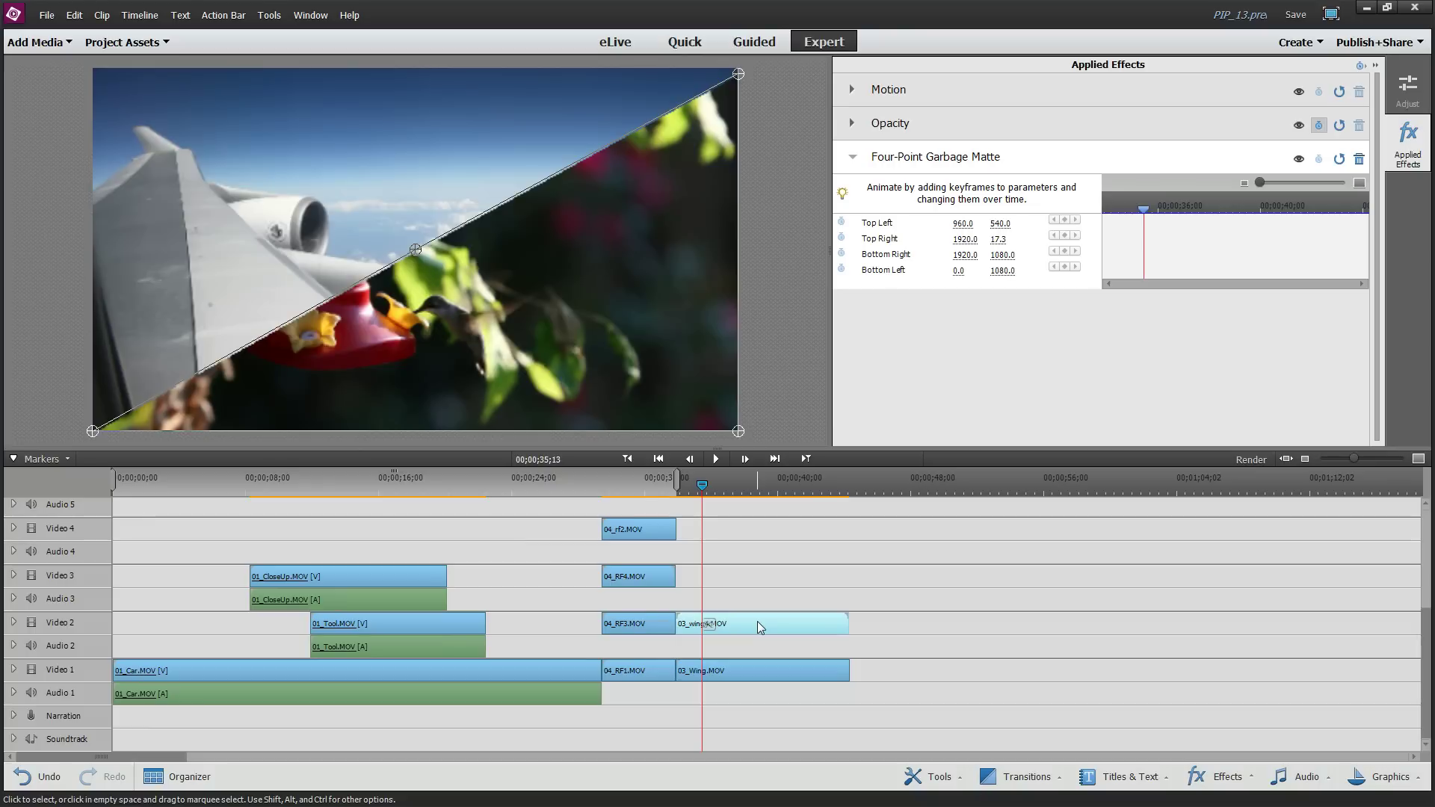
key("Page_Up")
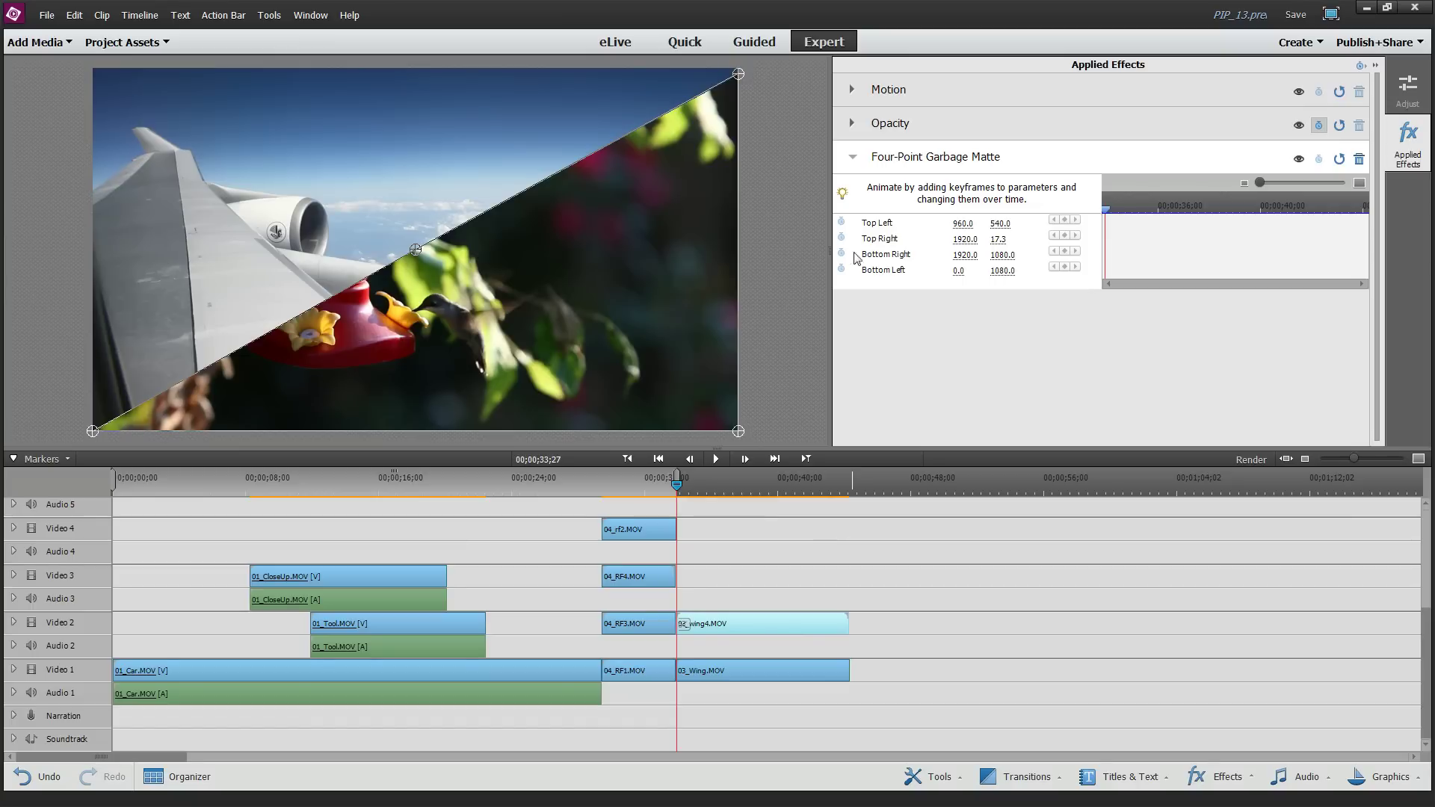
left_click(841, 222)
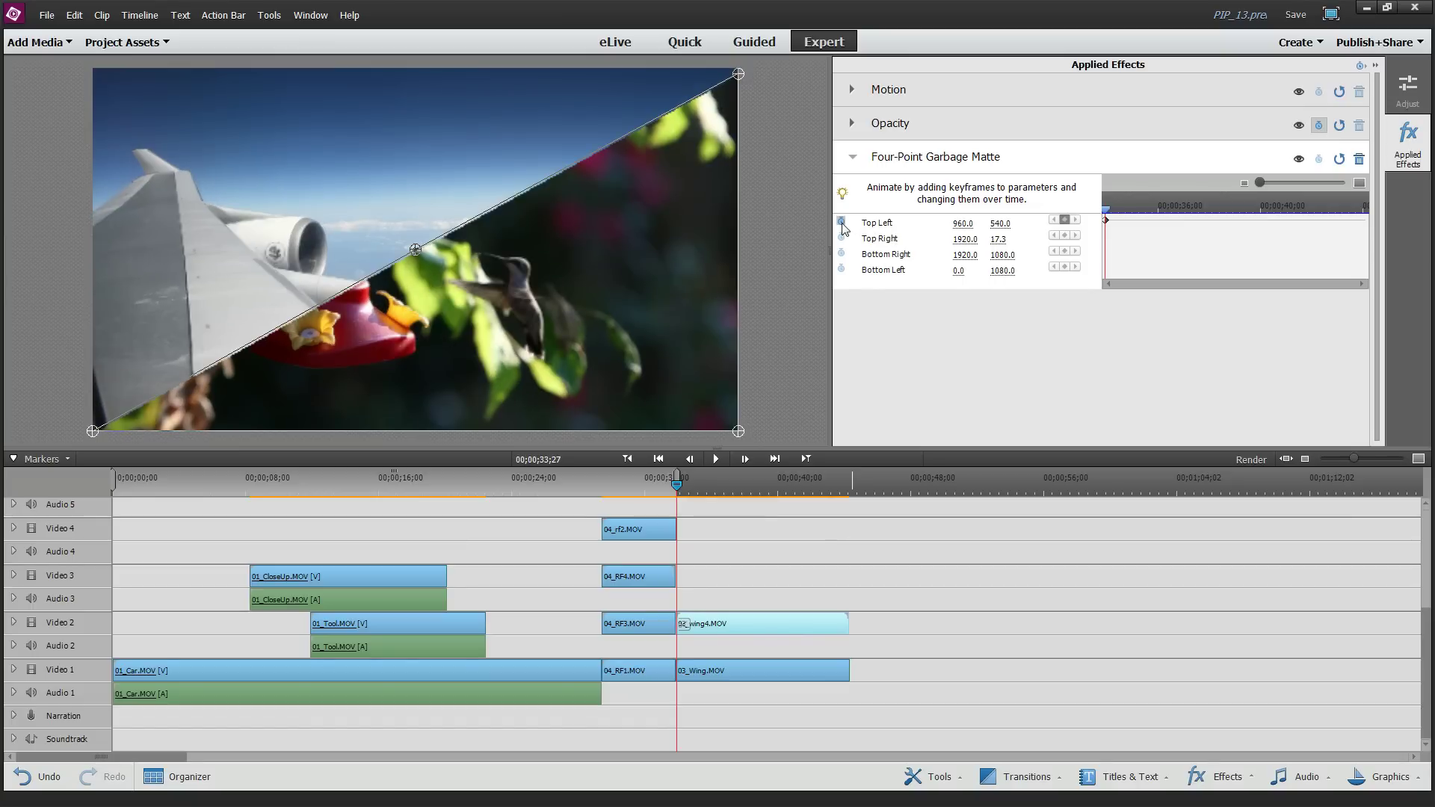
Add Top Left keyframes that hold 960, 540 at 00;00;39;04 and at the end of the clip.
left_click_drag(1109, 214, 1242, 213)
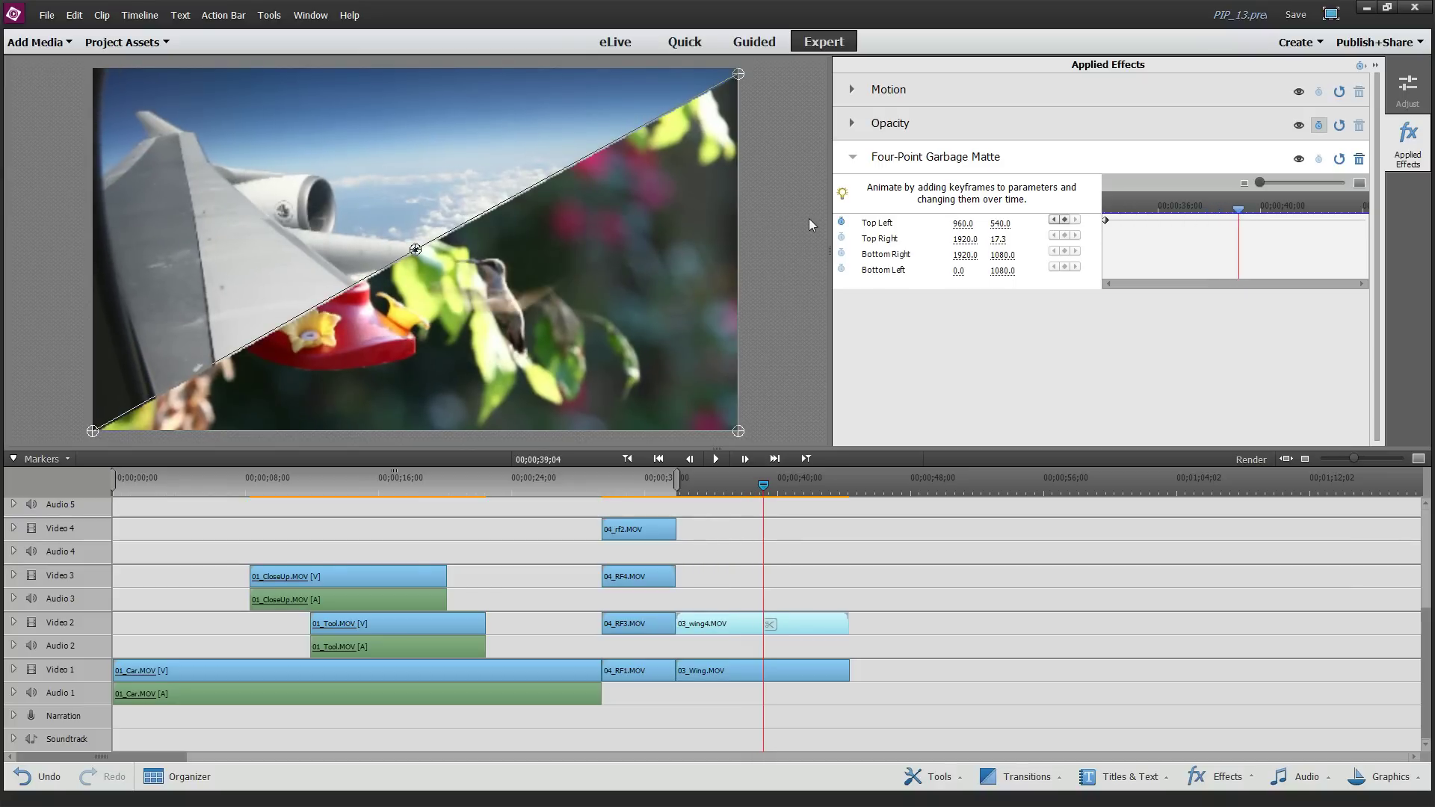
left_click(841, 222)
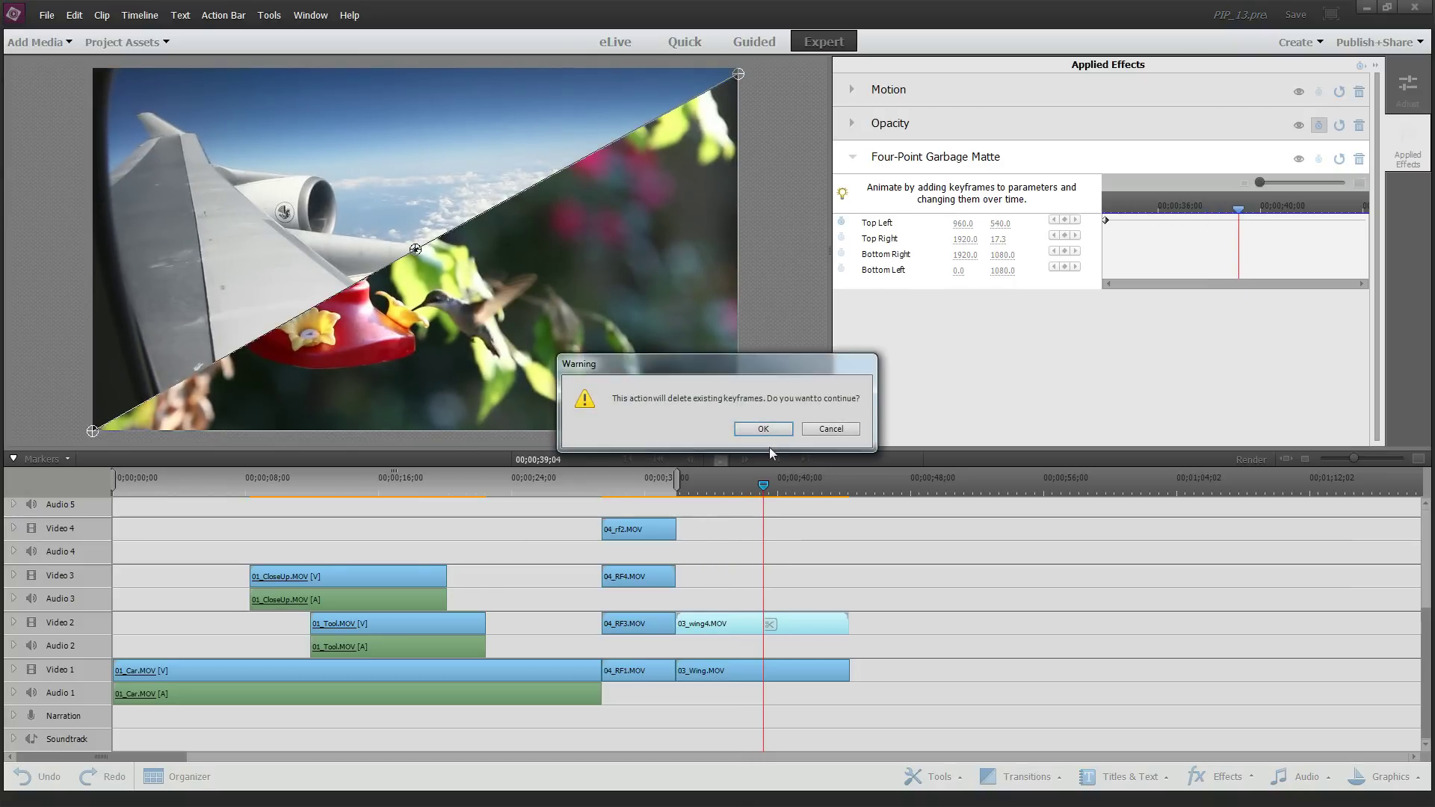
left_click(831, 430)
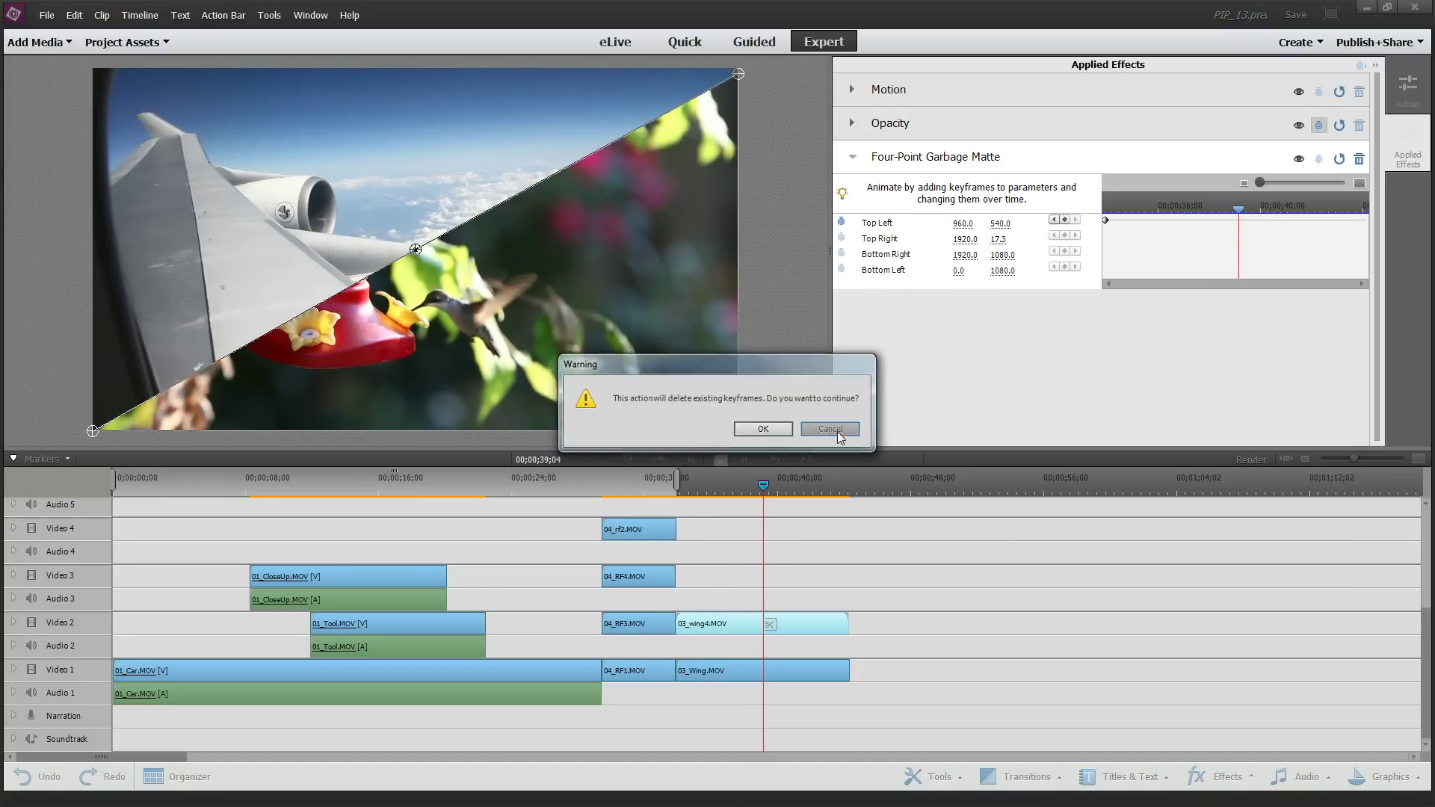
left_click(1065, 220)
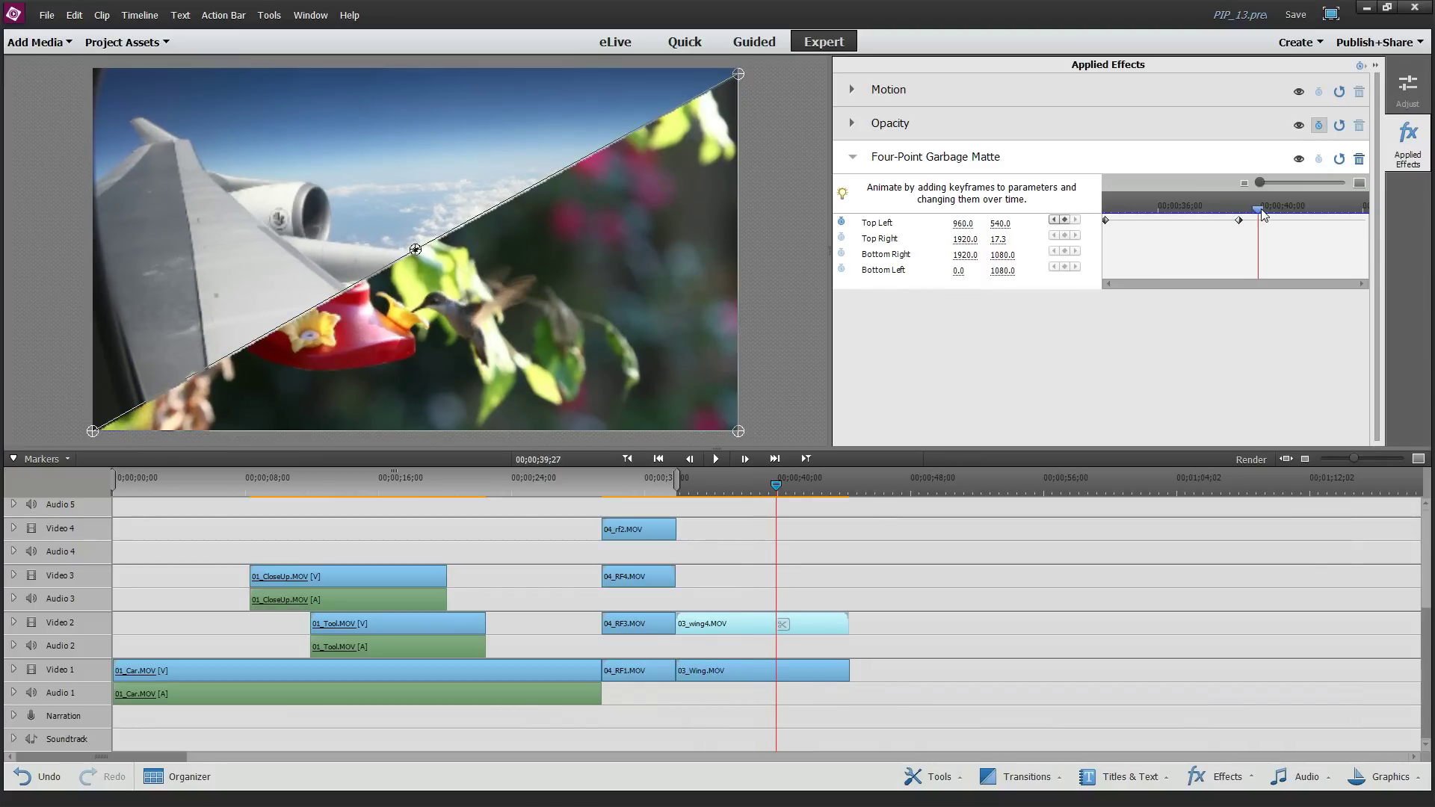
key("End")
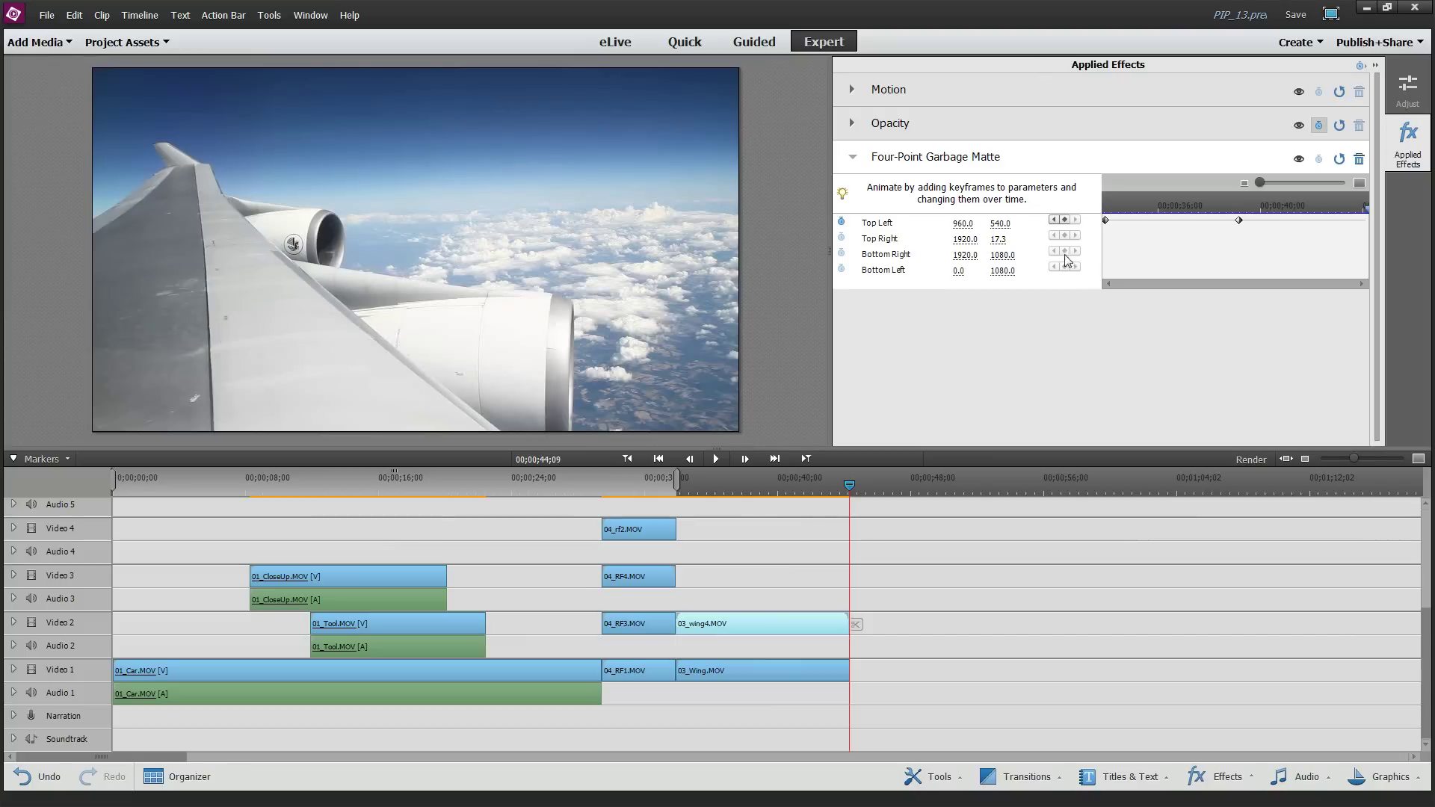
left_click(1065, 219)
Set the matte's Top Left corner to 0, 0 at the first keyframe of 03_wing4.MOV.
left_click_drag(1365, 215, 1110, 214)
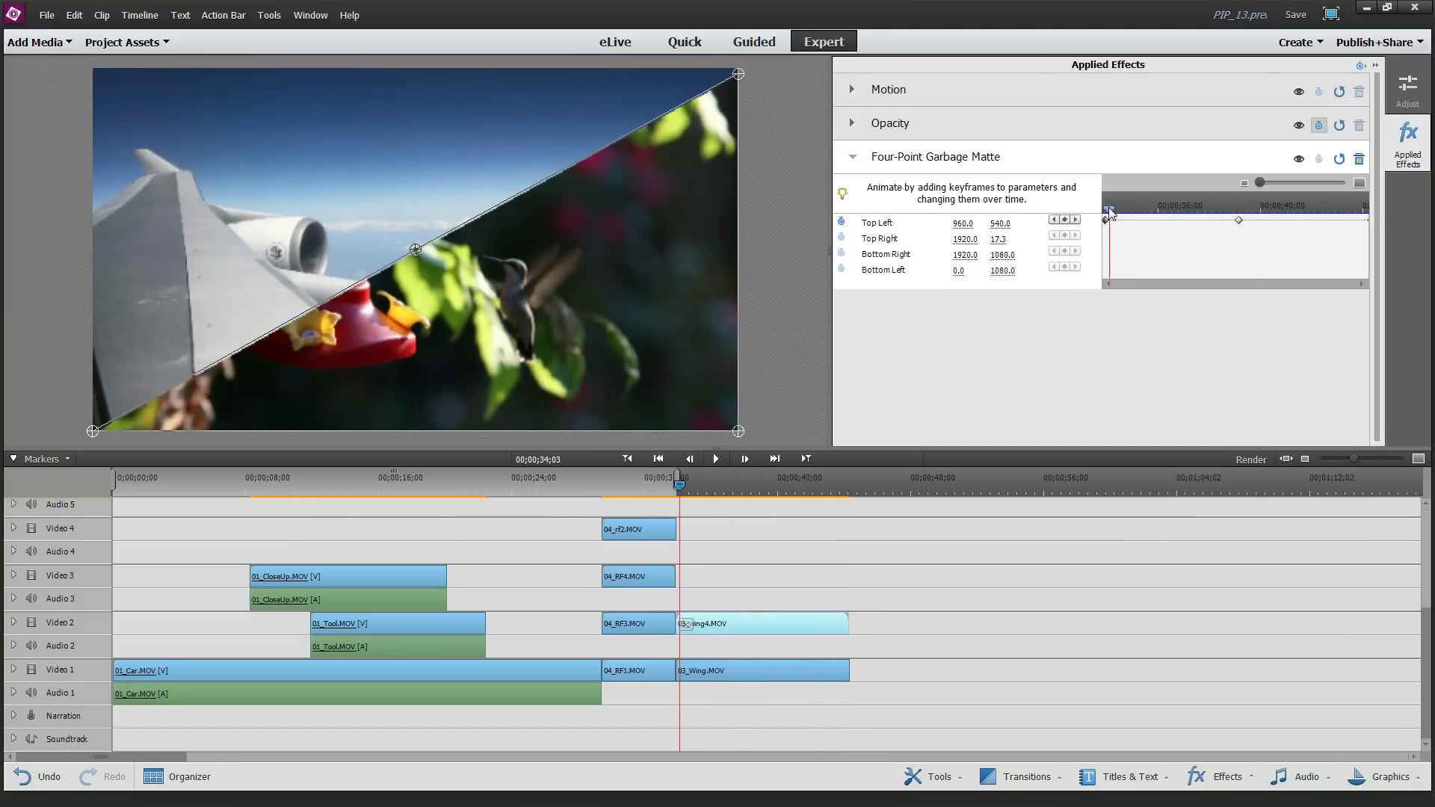
left_click(1054, 220)
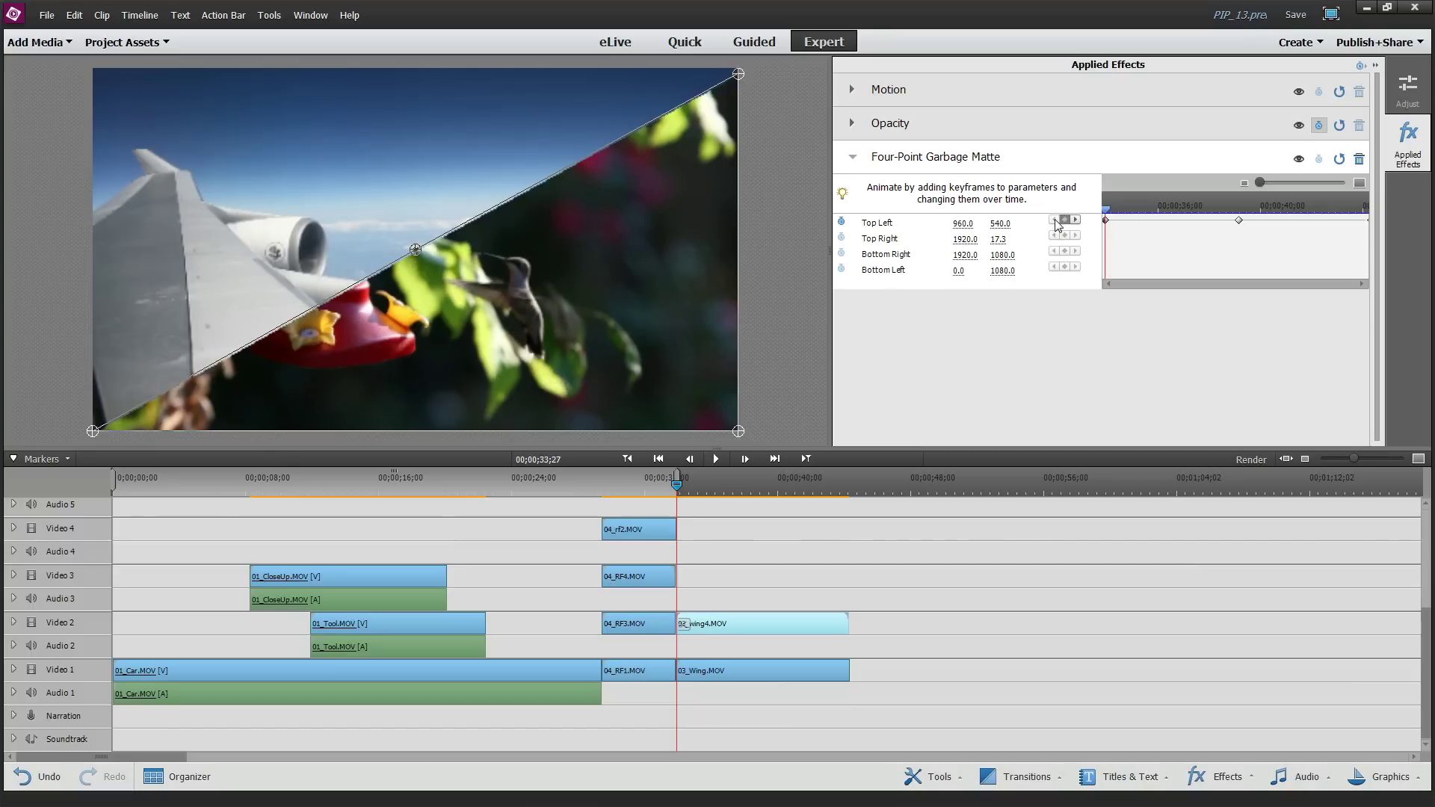
left_click(970, 221)
type("0")
left_click(1002, 222)
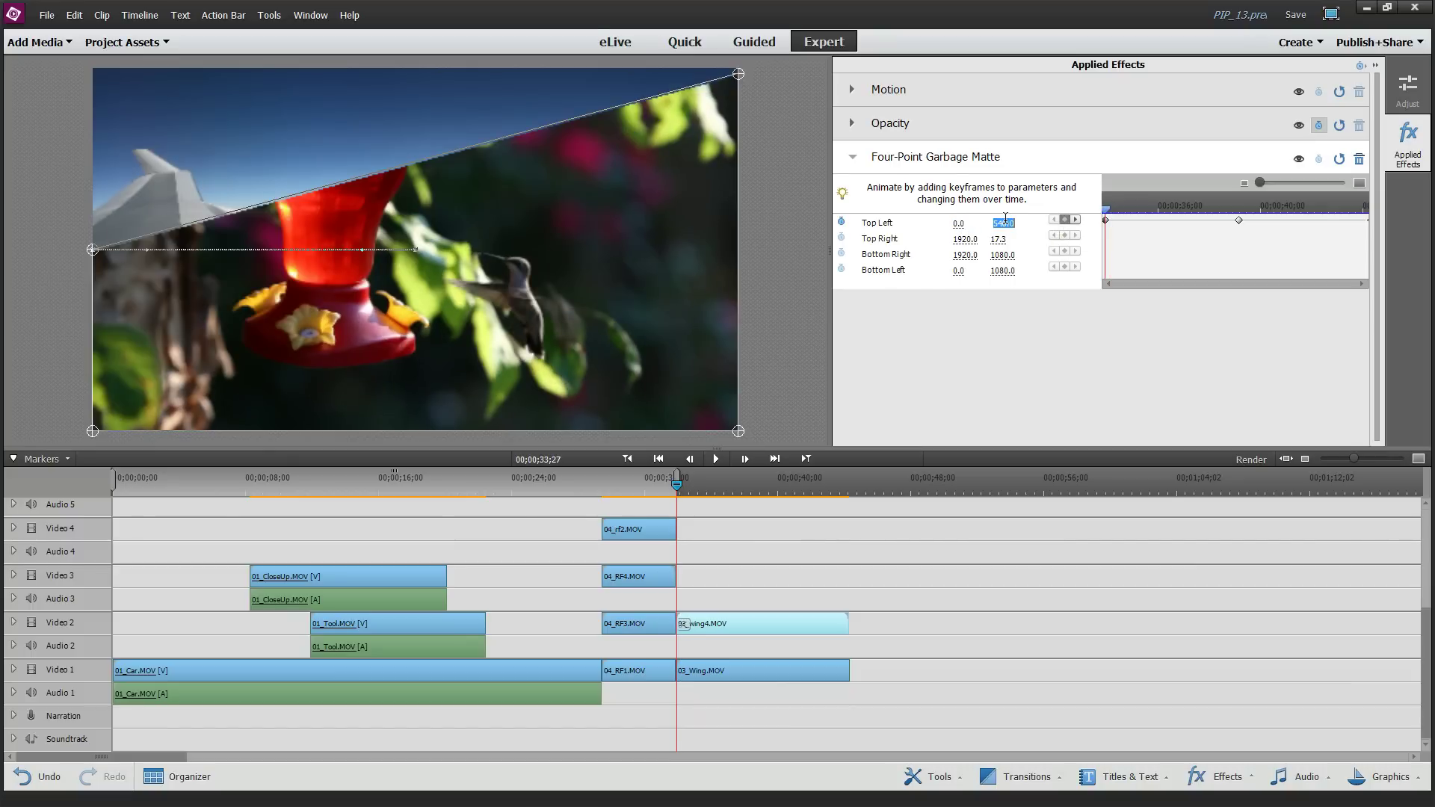
type("0")
key("shift+Tab")
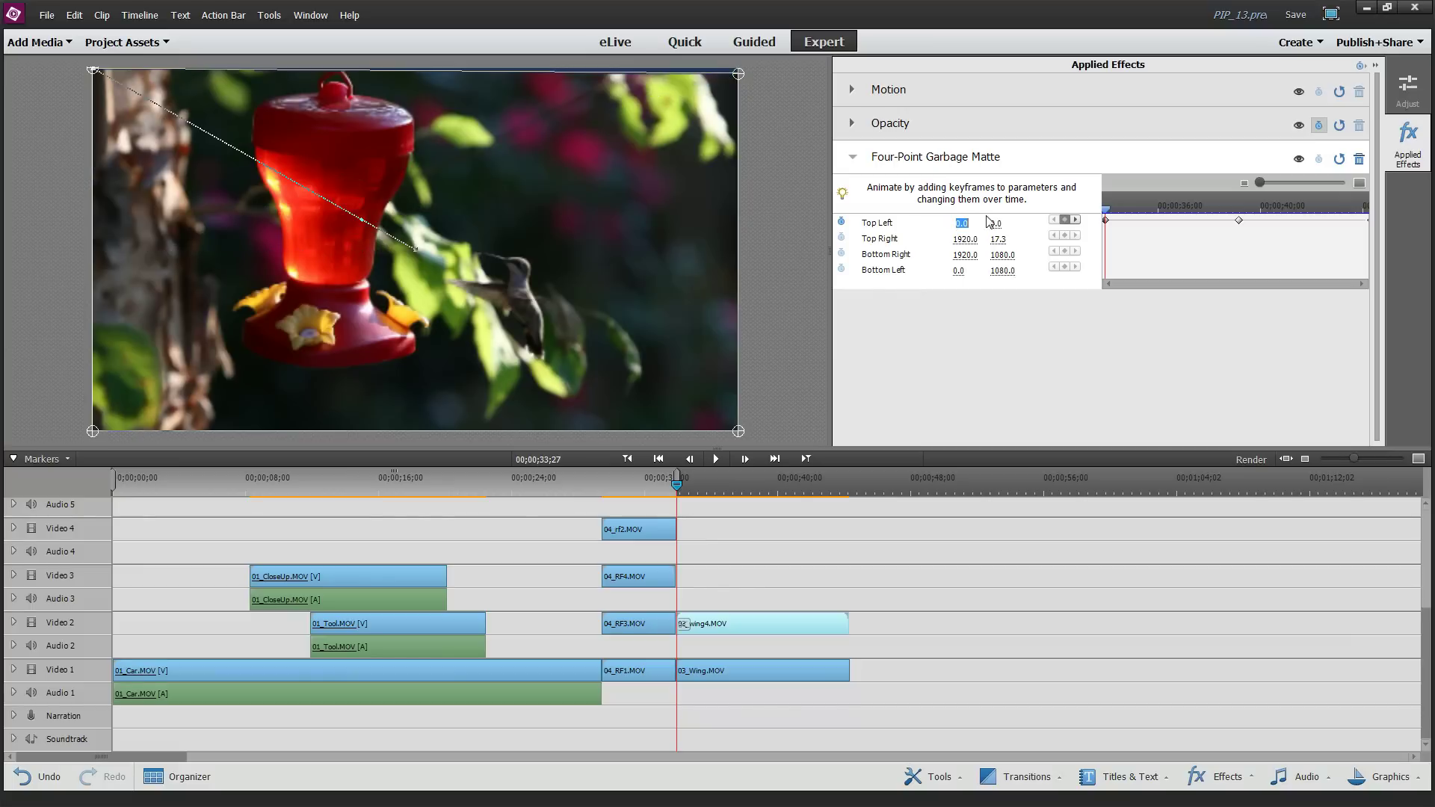
Set the matte's Top Left corner to 0, 0 at the last keyframe, at the end of 03_wing4.MOV.
left_click_drag(1108, 211, 1321, 218)
left_click(1076, 219)
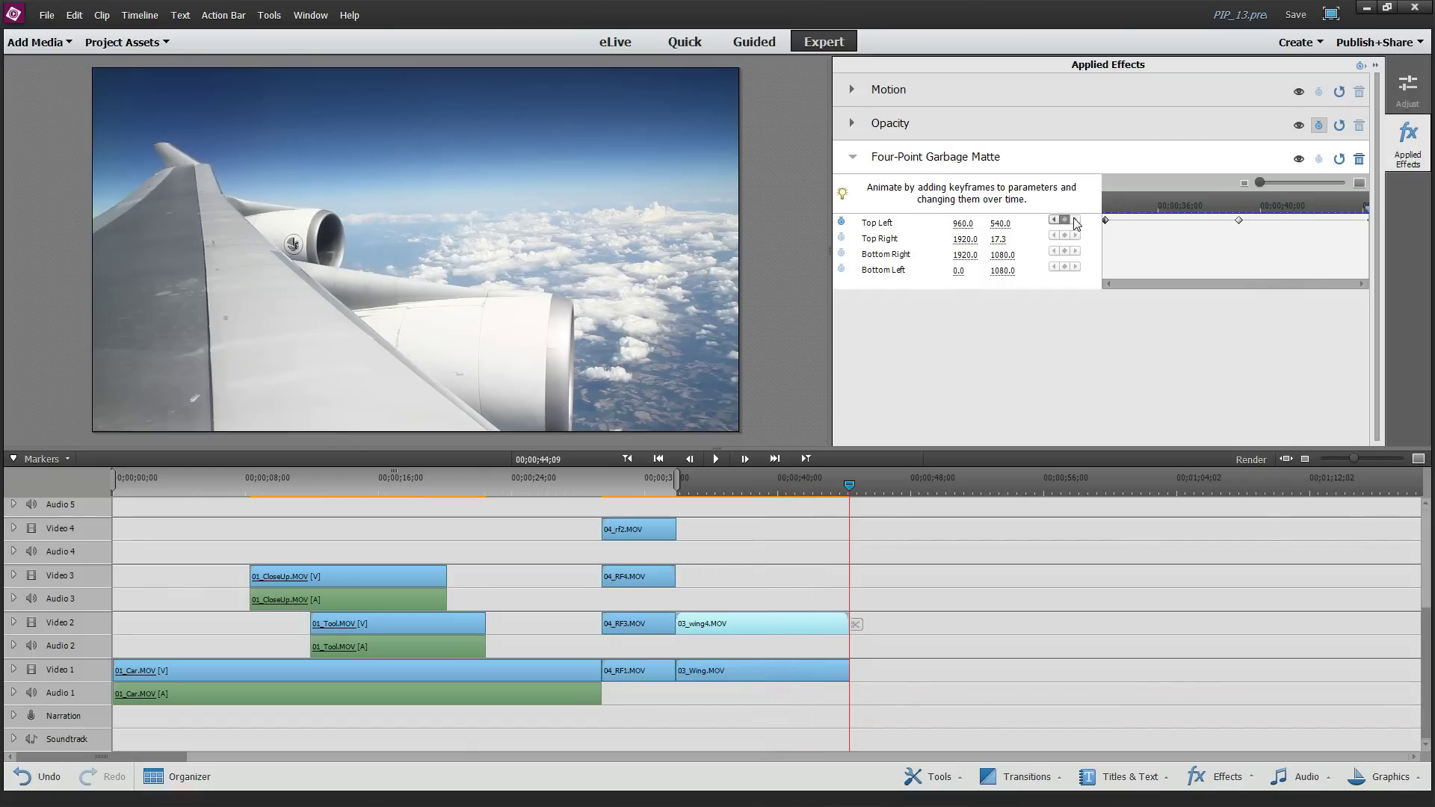
left_click(966, 222)
type("0")
key("Tab")
type("0")
Play back the animated matte from the start of the wing clips and look up the Eight-Point Garbage Matte among the effects.
left_click_drag(850, 487, 676, 487)
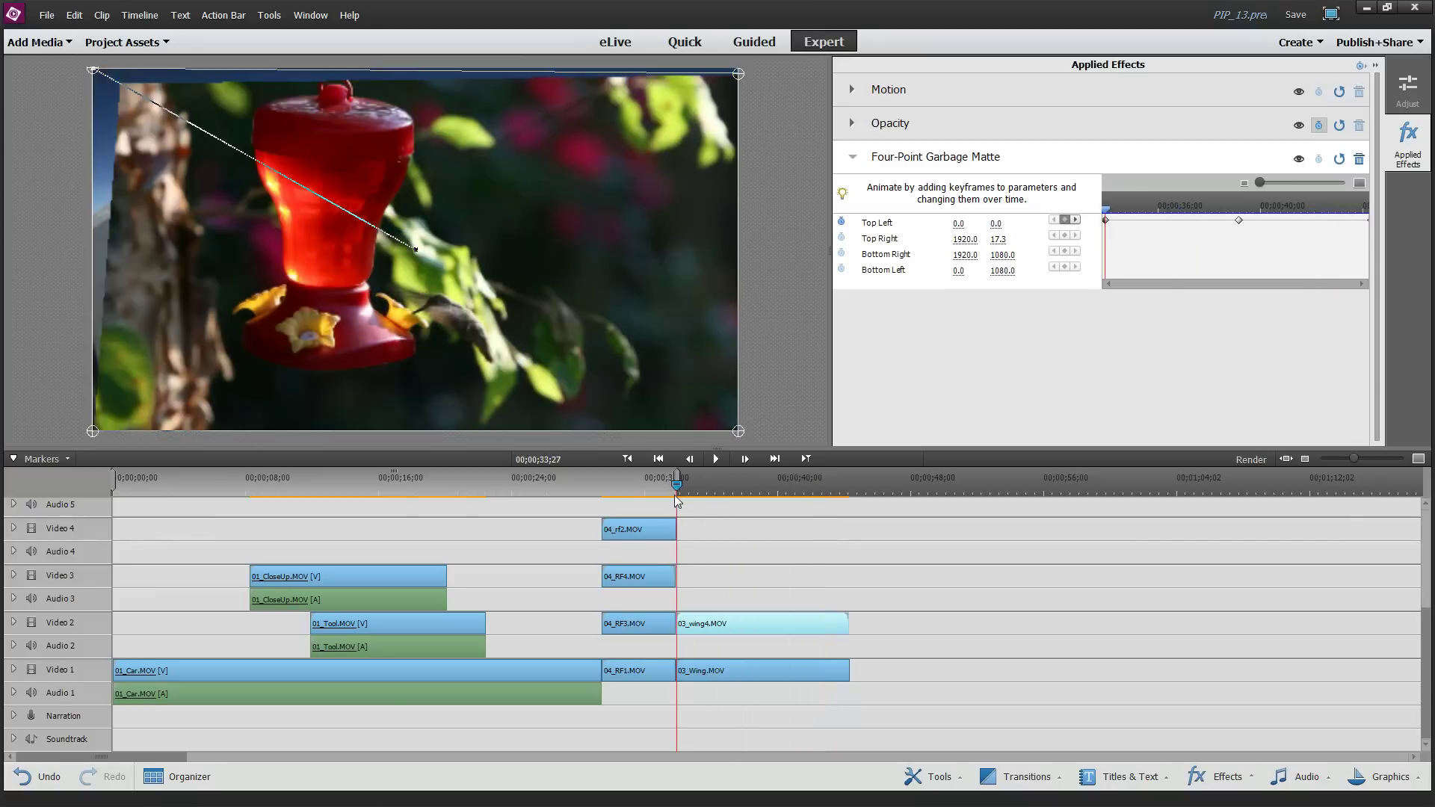
left_click(718, 459)
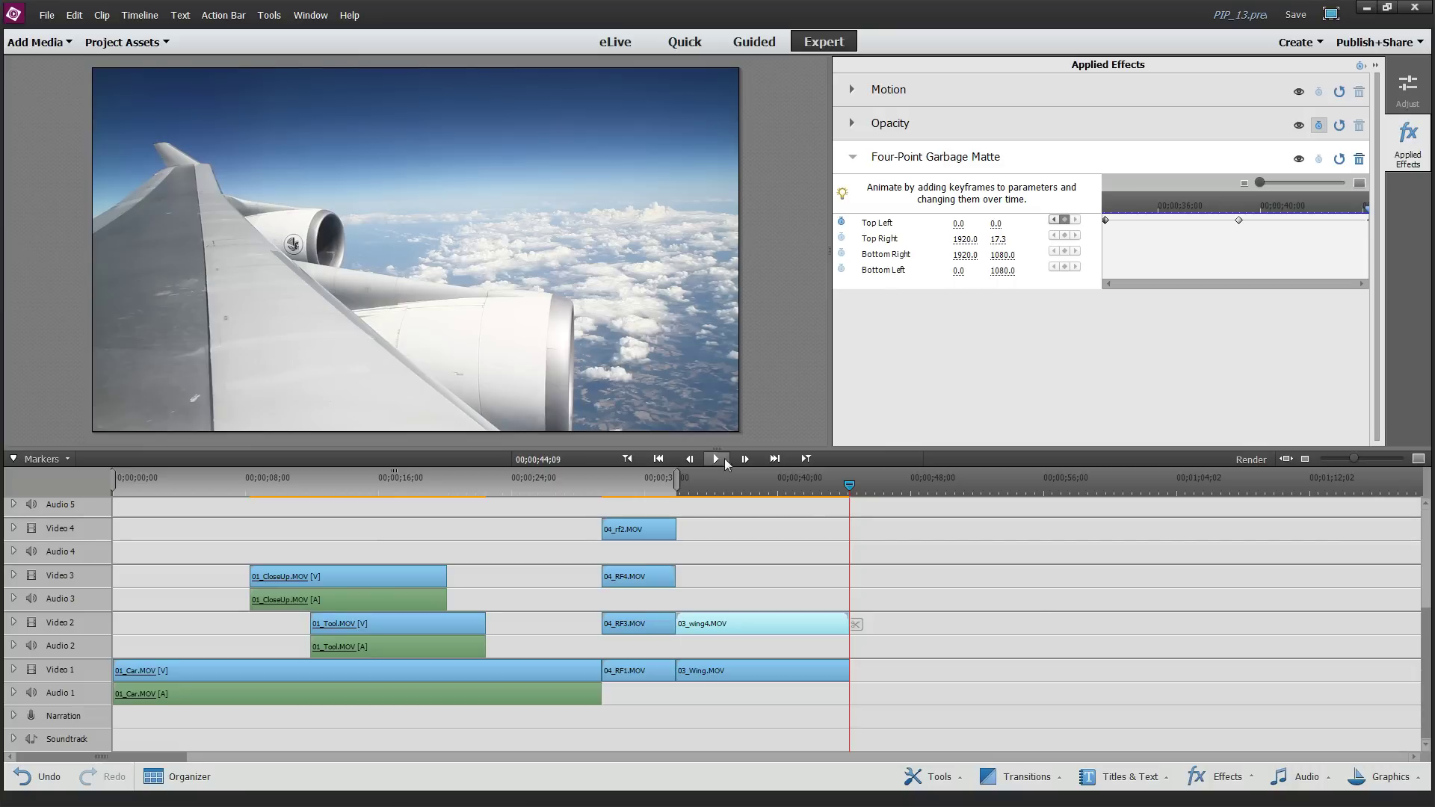
left_click(1218, 778)
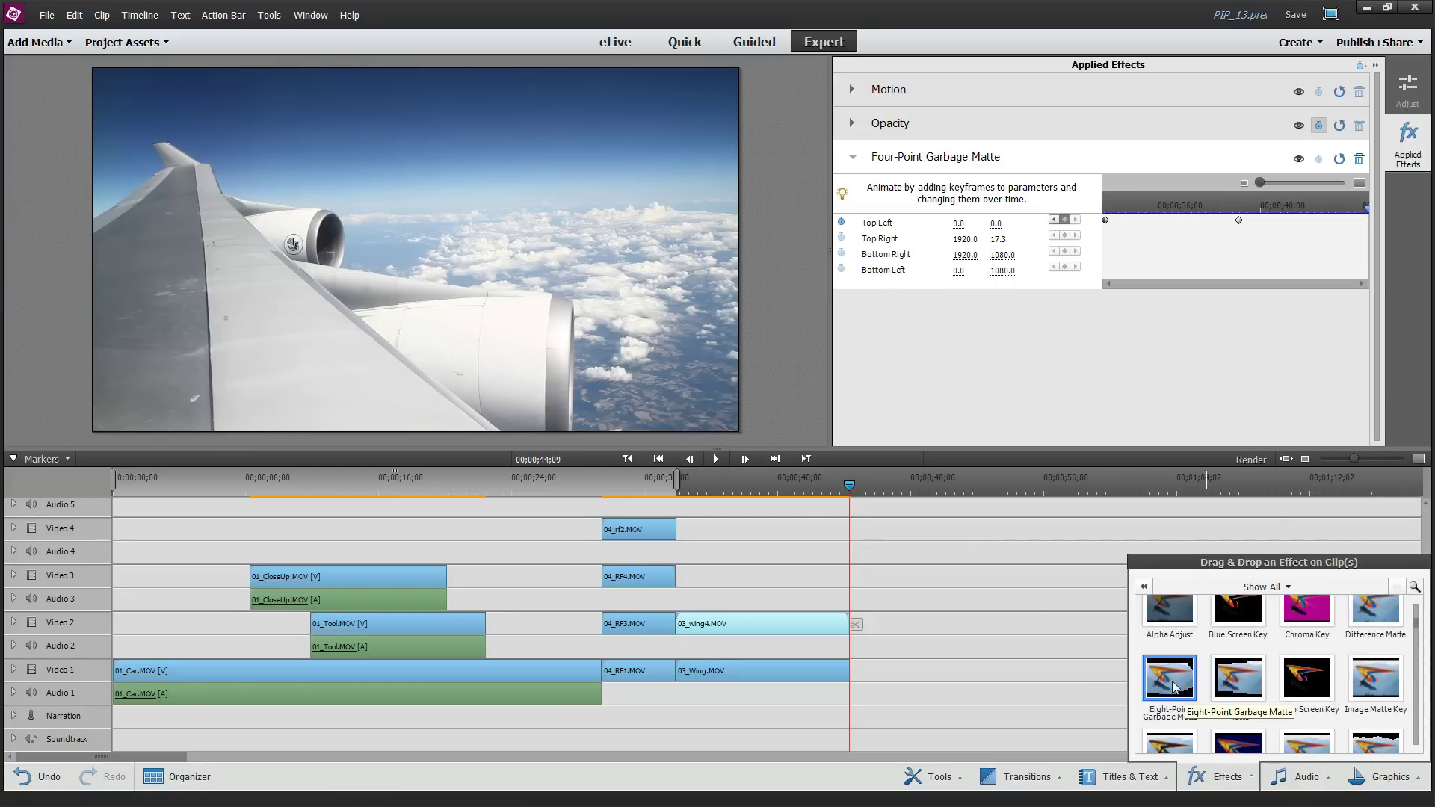
left_click(1421, 747)
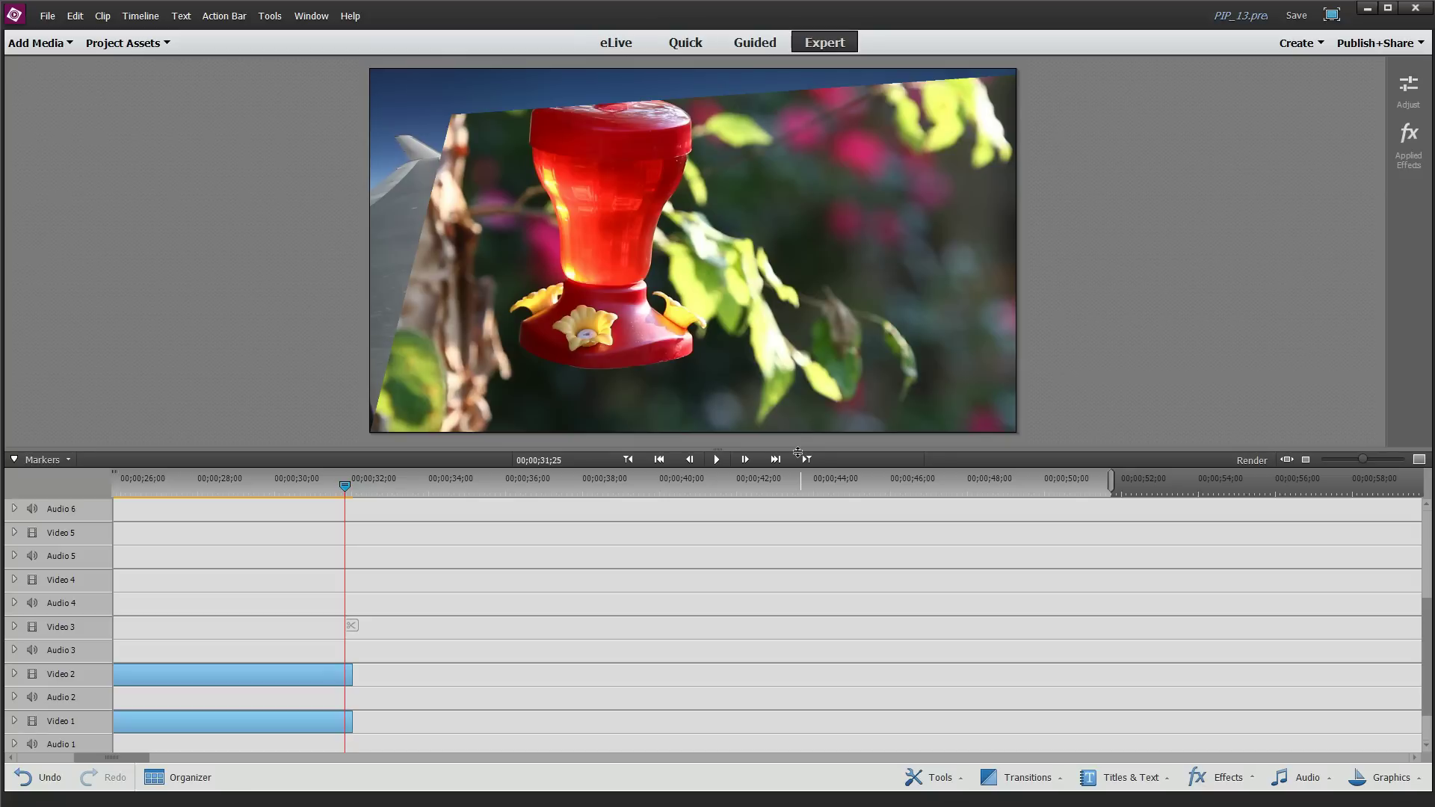
Add 02_Mantis.MOV from the project media to Video 1, directly after 03_Wing.MOV.
left_click(168, 43)
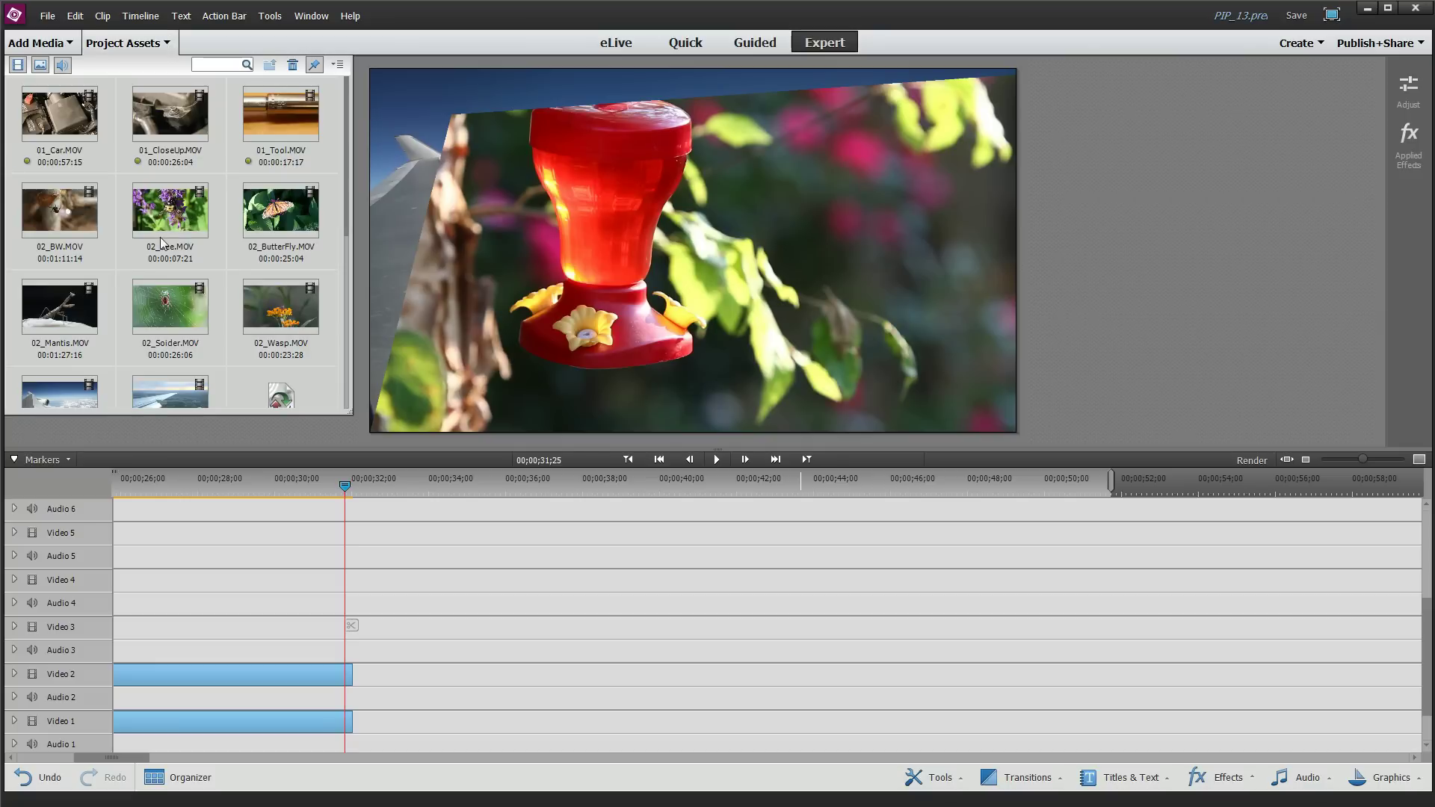
left_click(61, 314)
left_click_drag(62, 314, 356, 725)
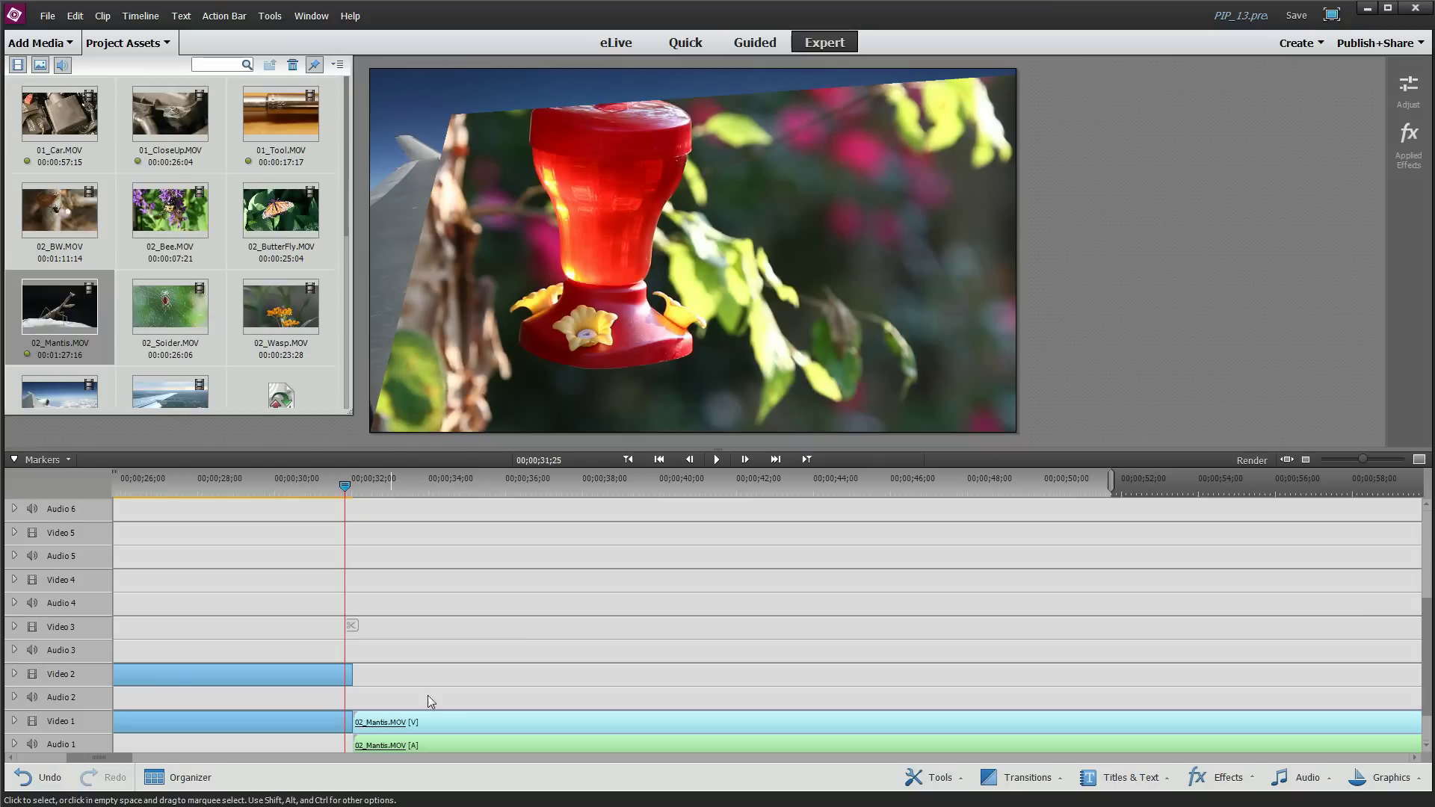
left_click(174, 45)
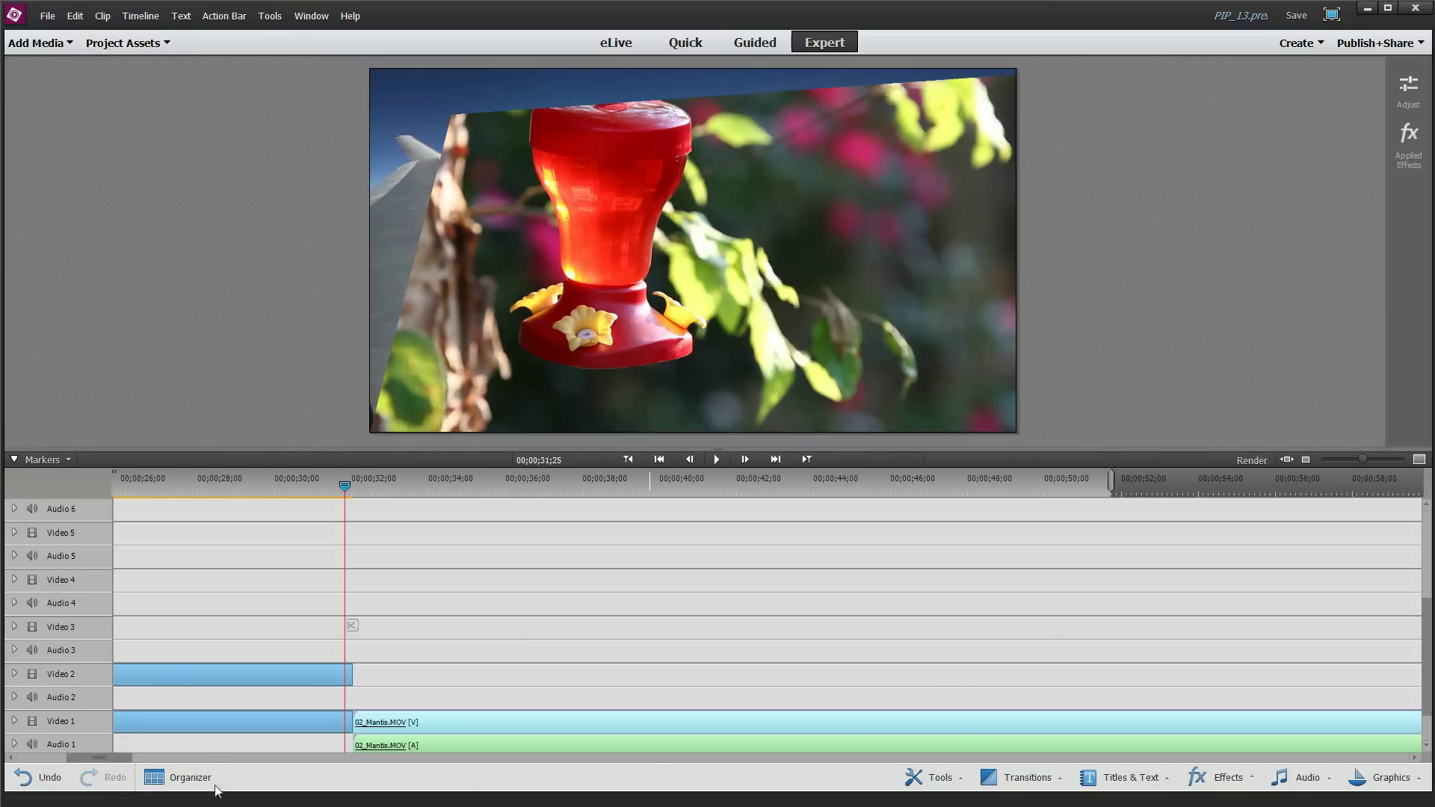
Trim the end of 02_Mantis.MOV on Video 1 back to about 00;01;14;00.
left_click(205, 759)
left_click_drag(191, 760, 275, 759)
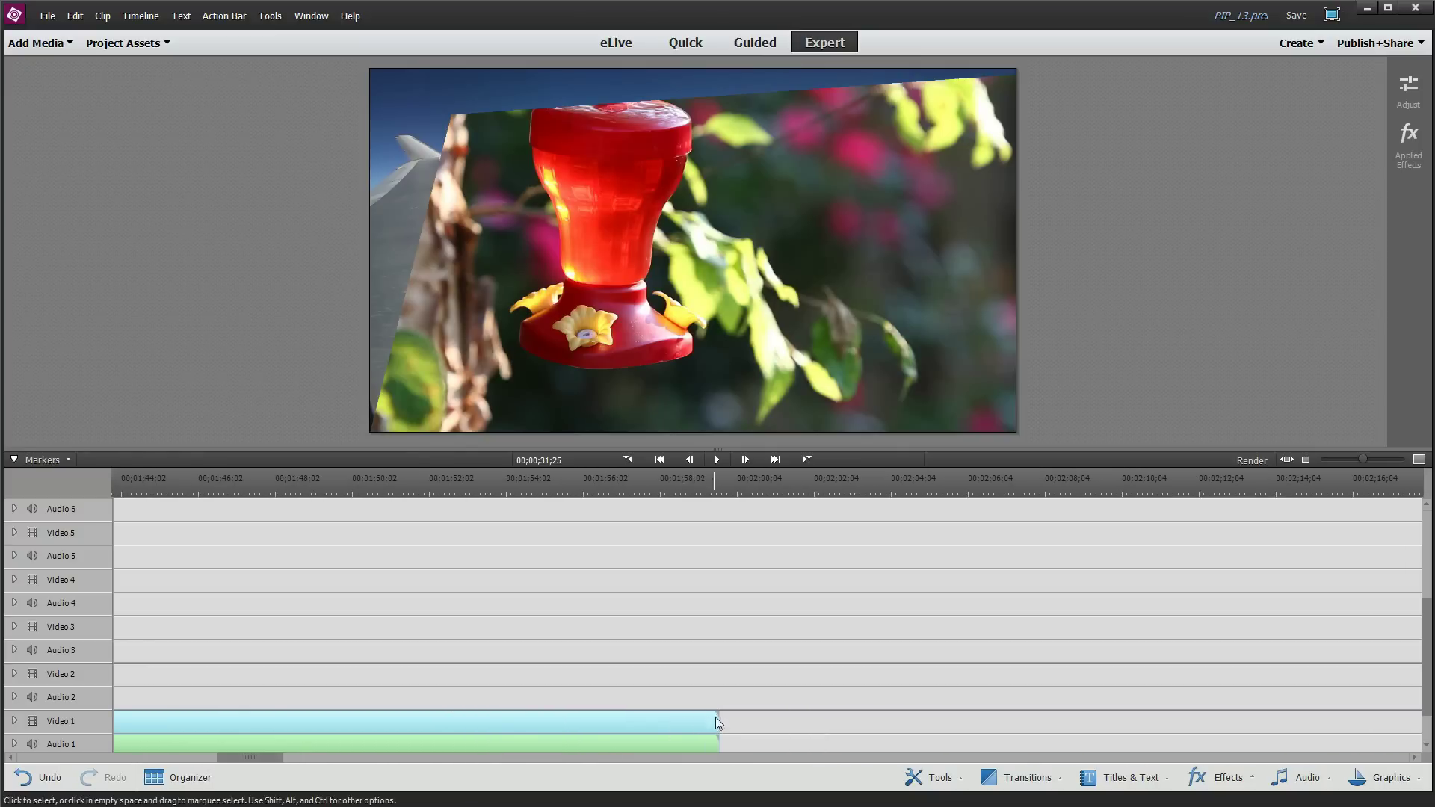
left_click_drag(716, 722, 70, 722)
left_click_drag(228, 758, 136, 755)
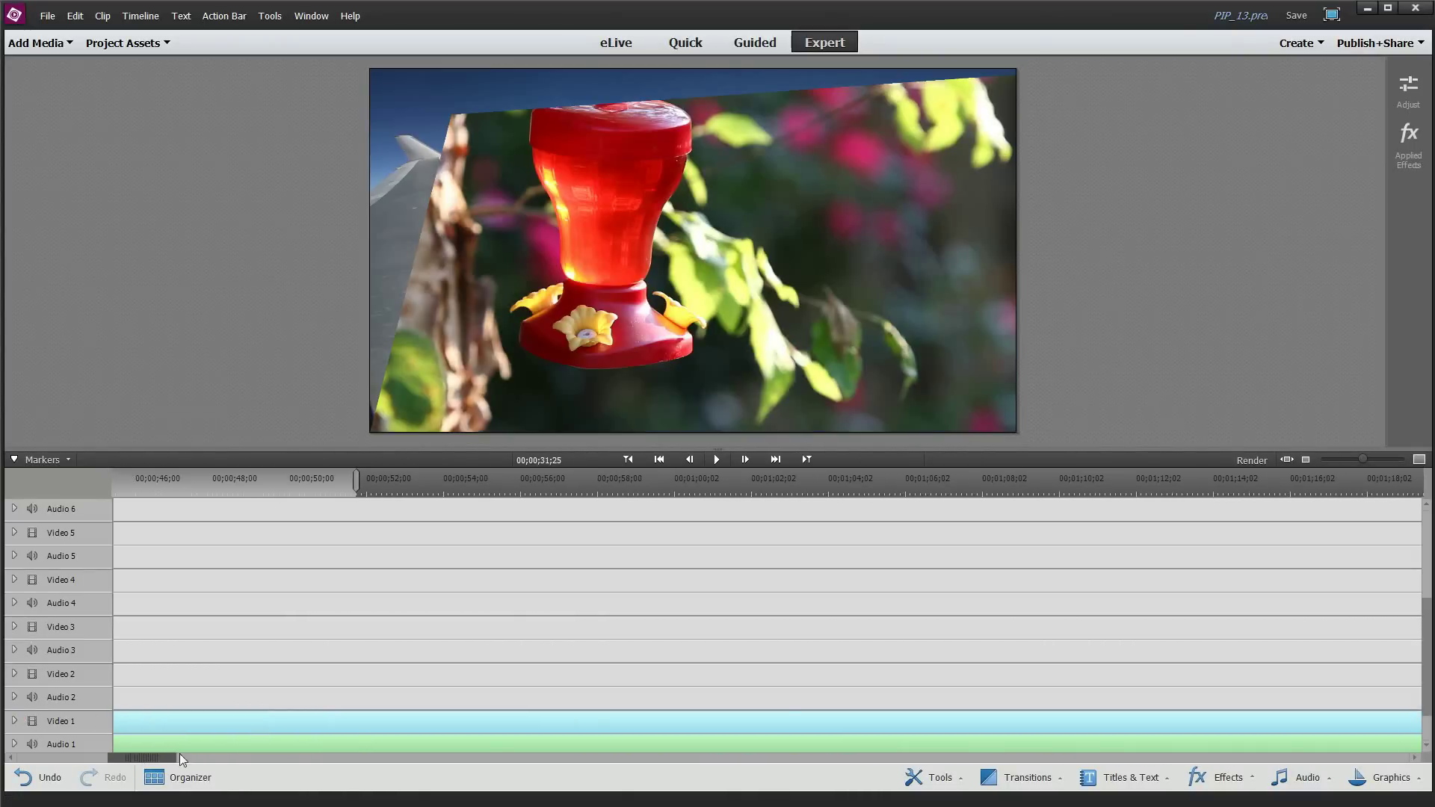
scroll(794, 689, "down", 2)
left_click(1307, 461)
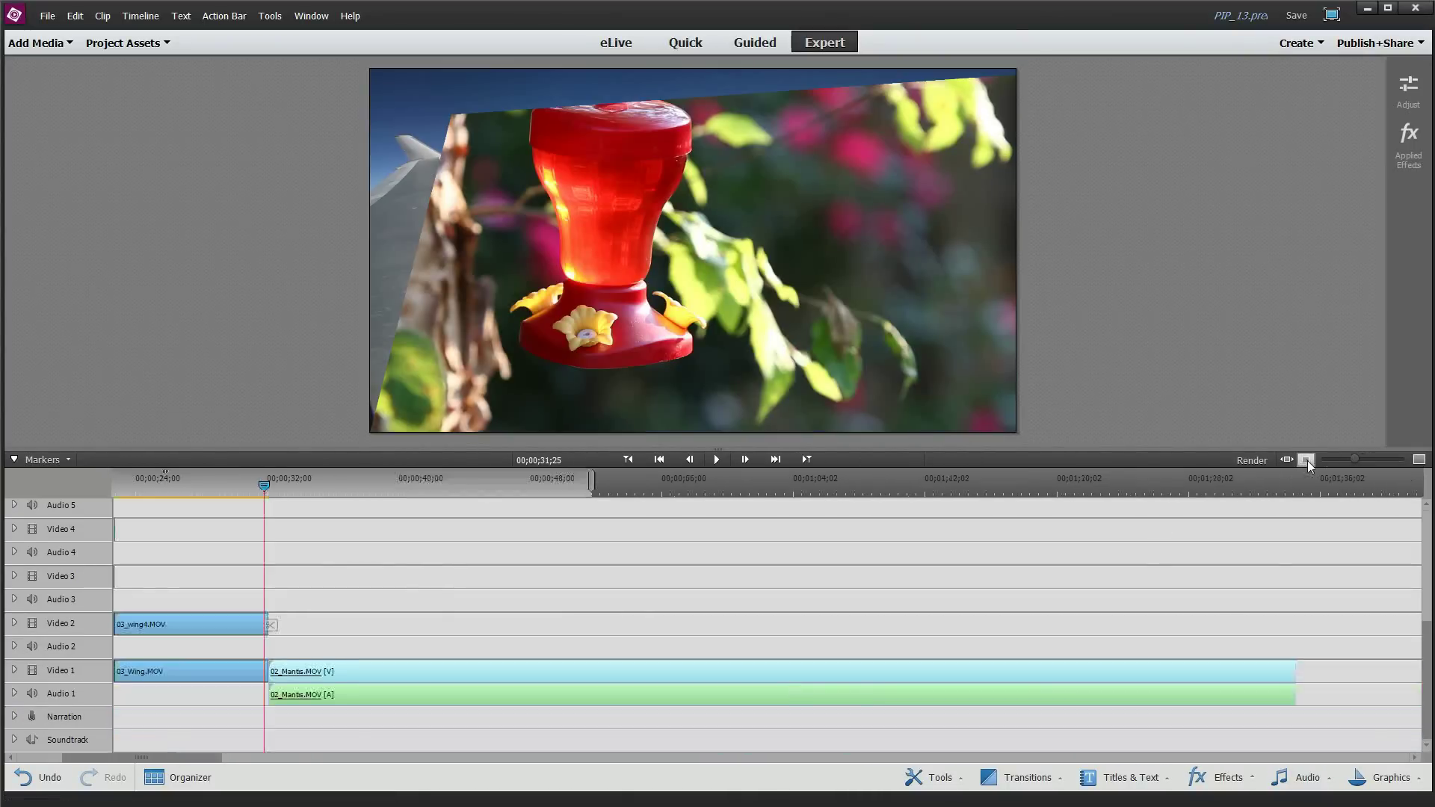
left_click_drag(1291, 677, 955, 671)
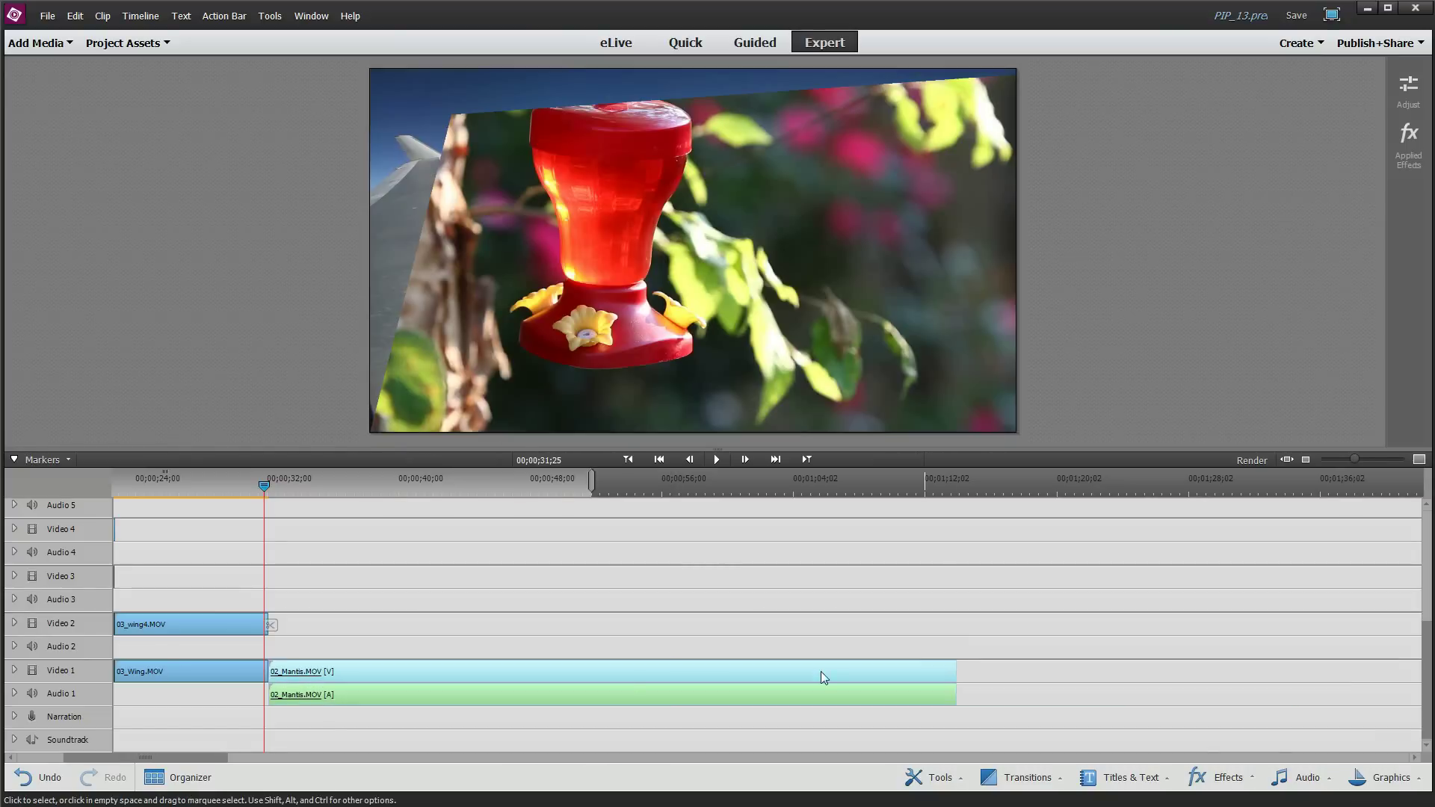
Delete the audio of the 02_Mantis.MOV clip, keeping only its video.
right_click(633, 672)
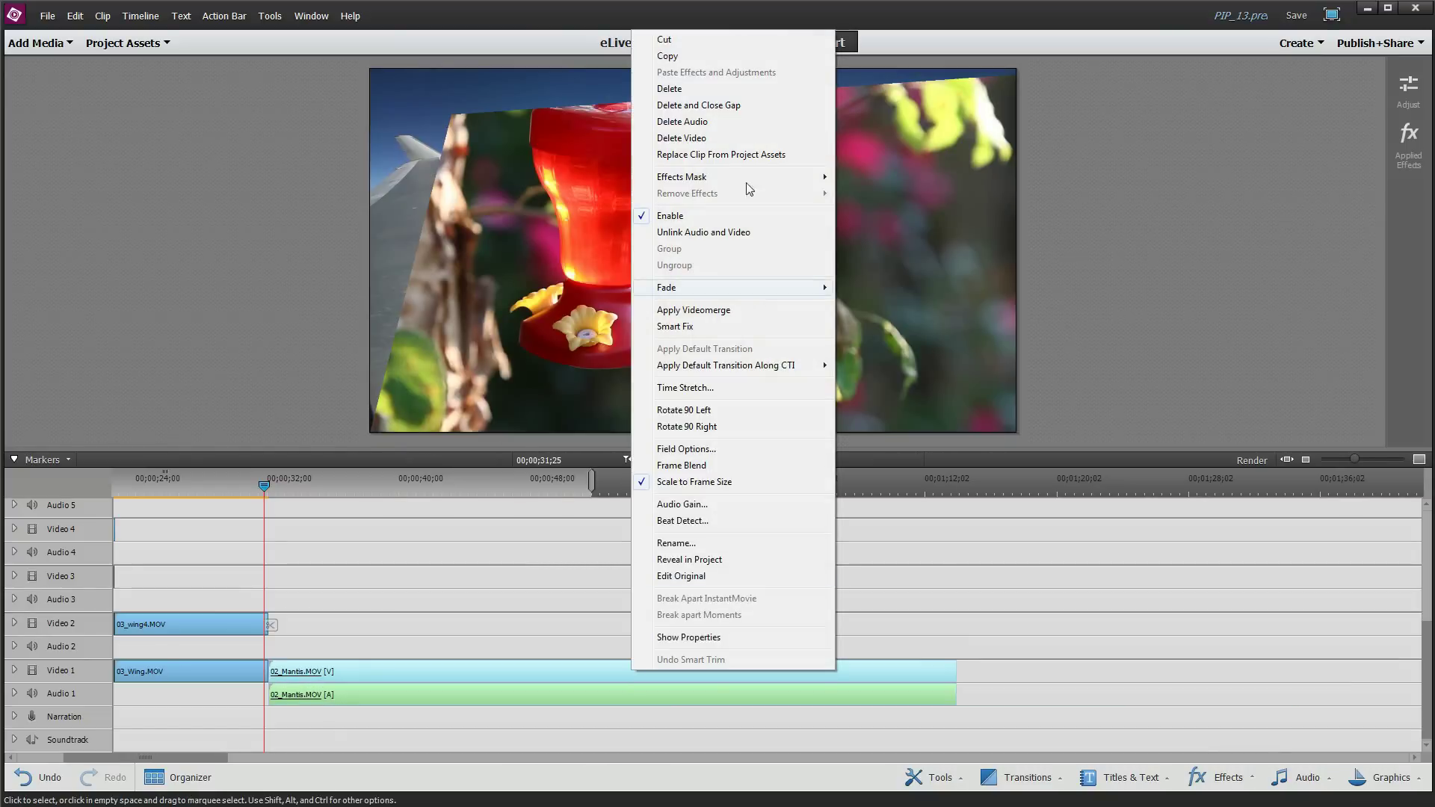
left_click(722, 131)
left_click(339, 705)
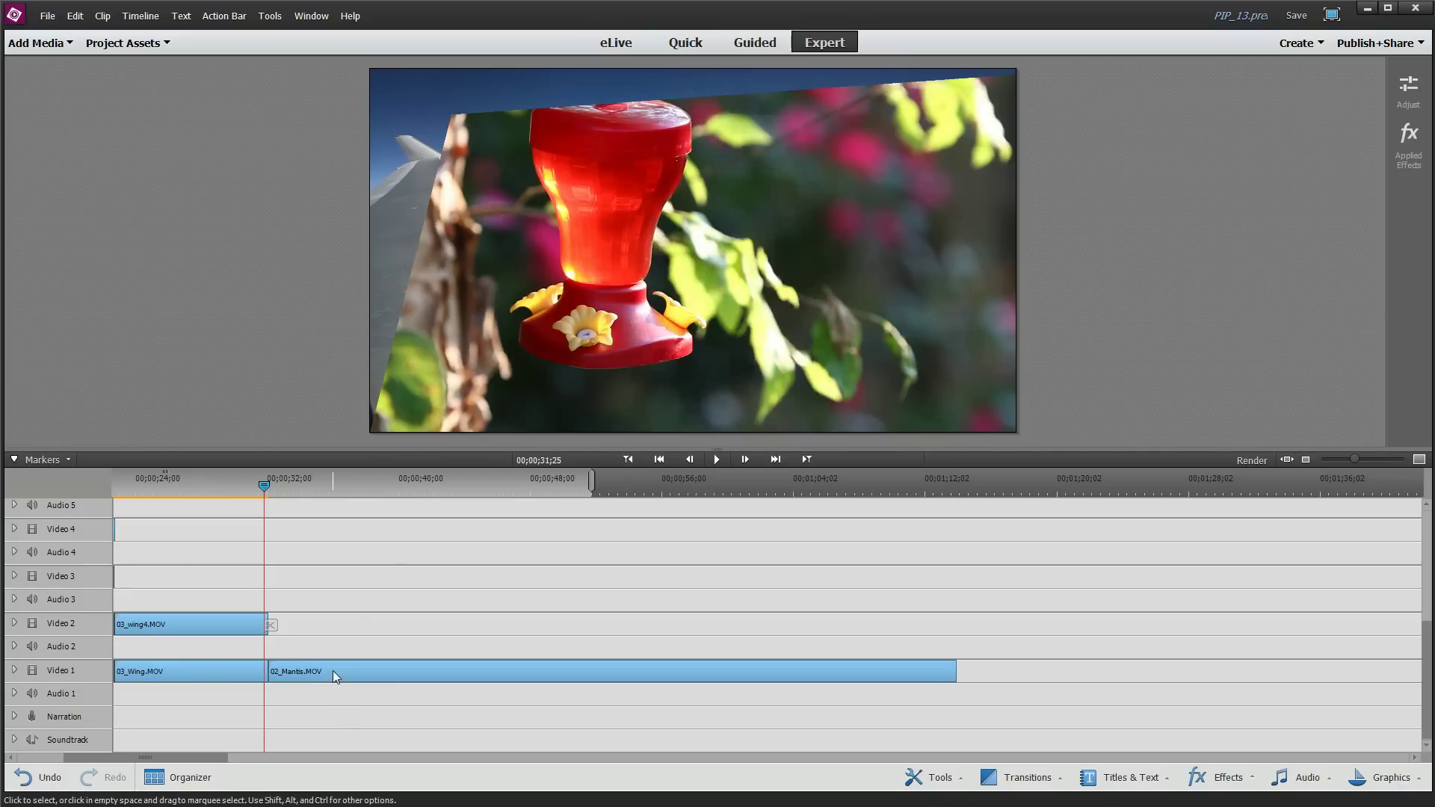
Copy the trimmed 02_Mantis.MOV clip and paste a duplicate on Video 1, about 2 seconds past the original's end.
left_click(334, 671)
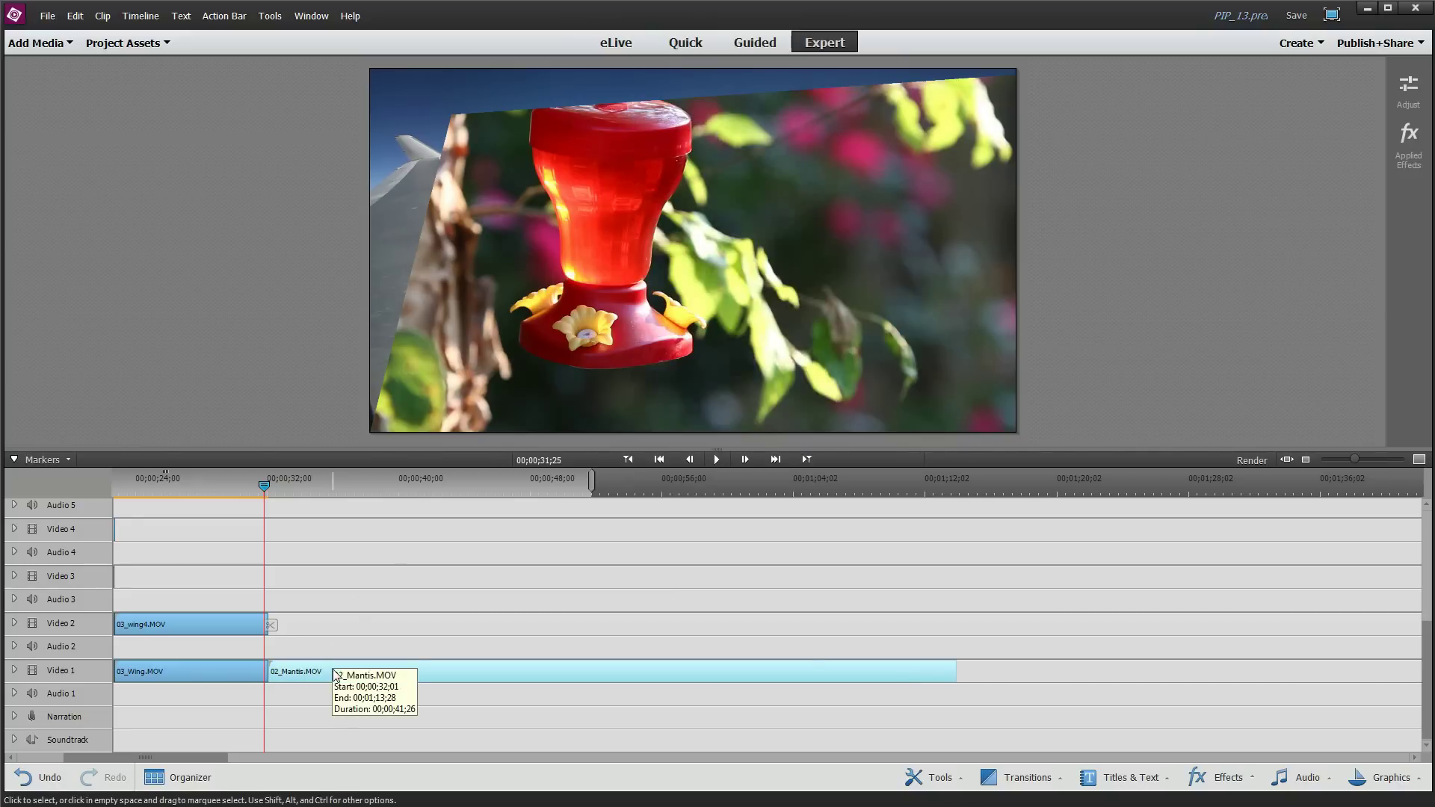
left_click(989, 516)
left_click(989, 486)
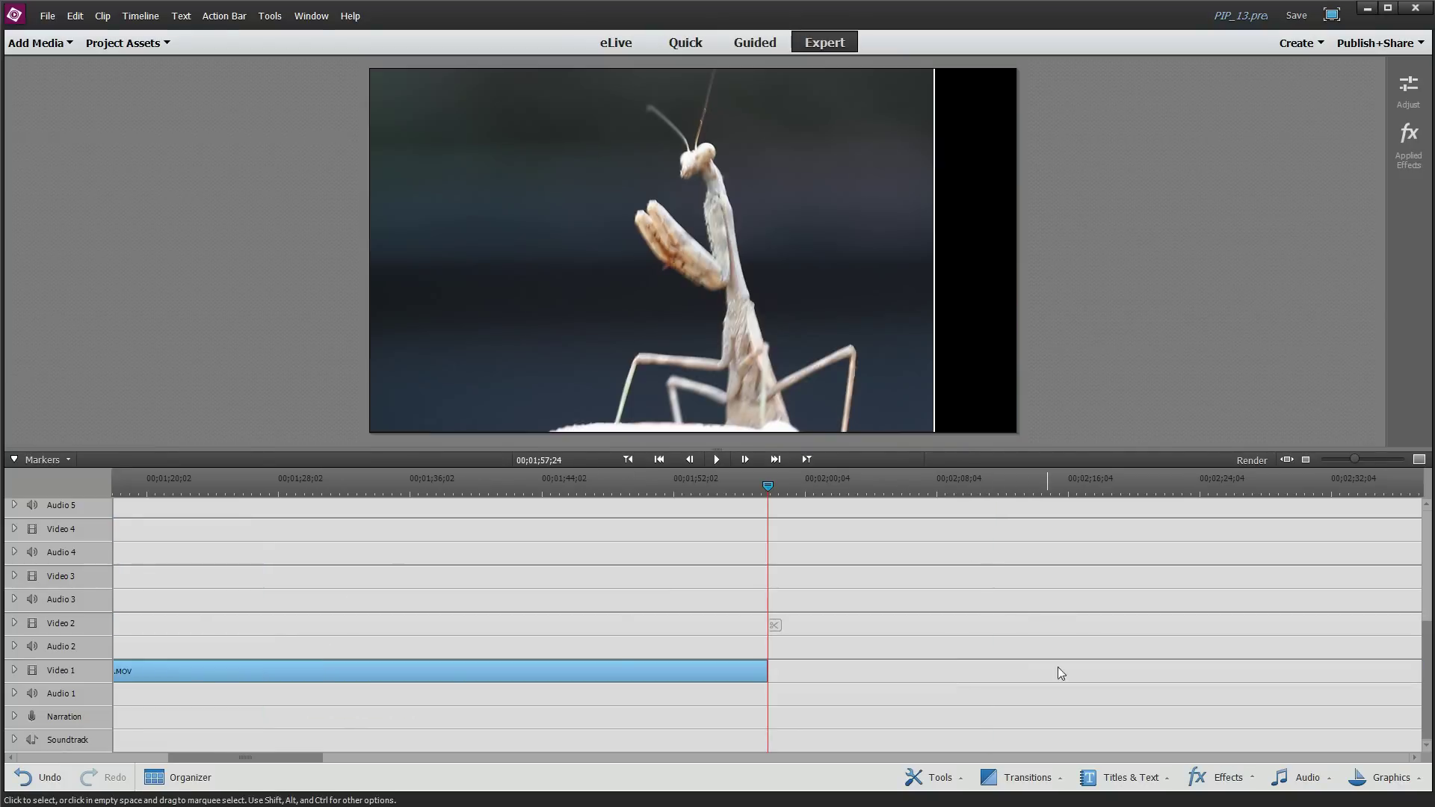
left_click_drag(271, 755, 172, 755)
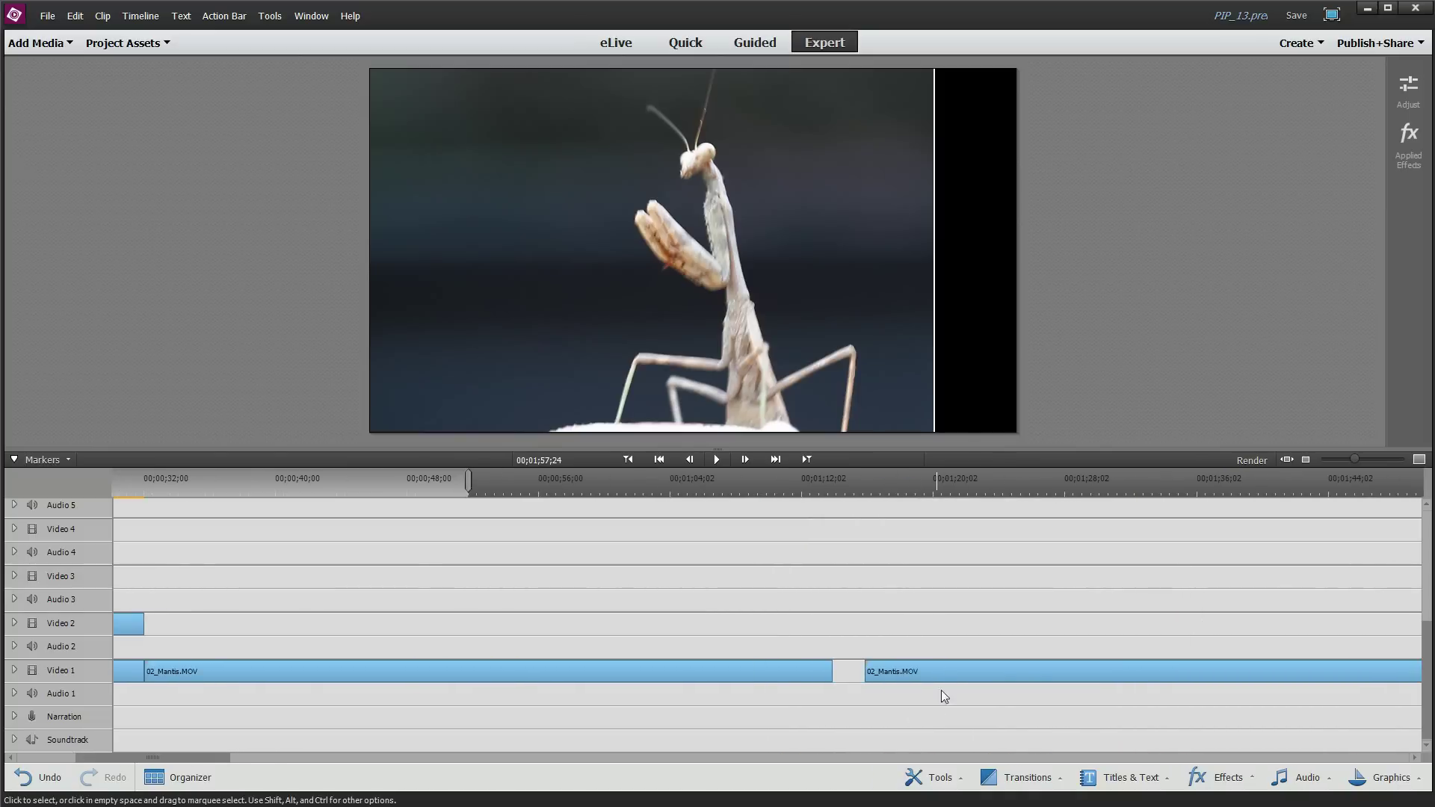
Move the duplicate 02_Mantis.MOV to Video 2, directly above the original, and place the playhead on both clips at 00;00;32;21.
left_click(923, 671)
left_click_drag(897, 671, 253, 625)
left_click_drag(183, 756, 161, 757)
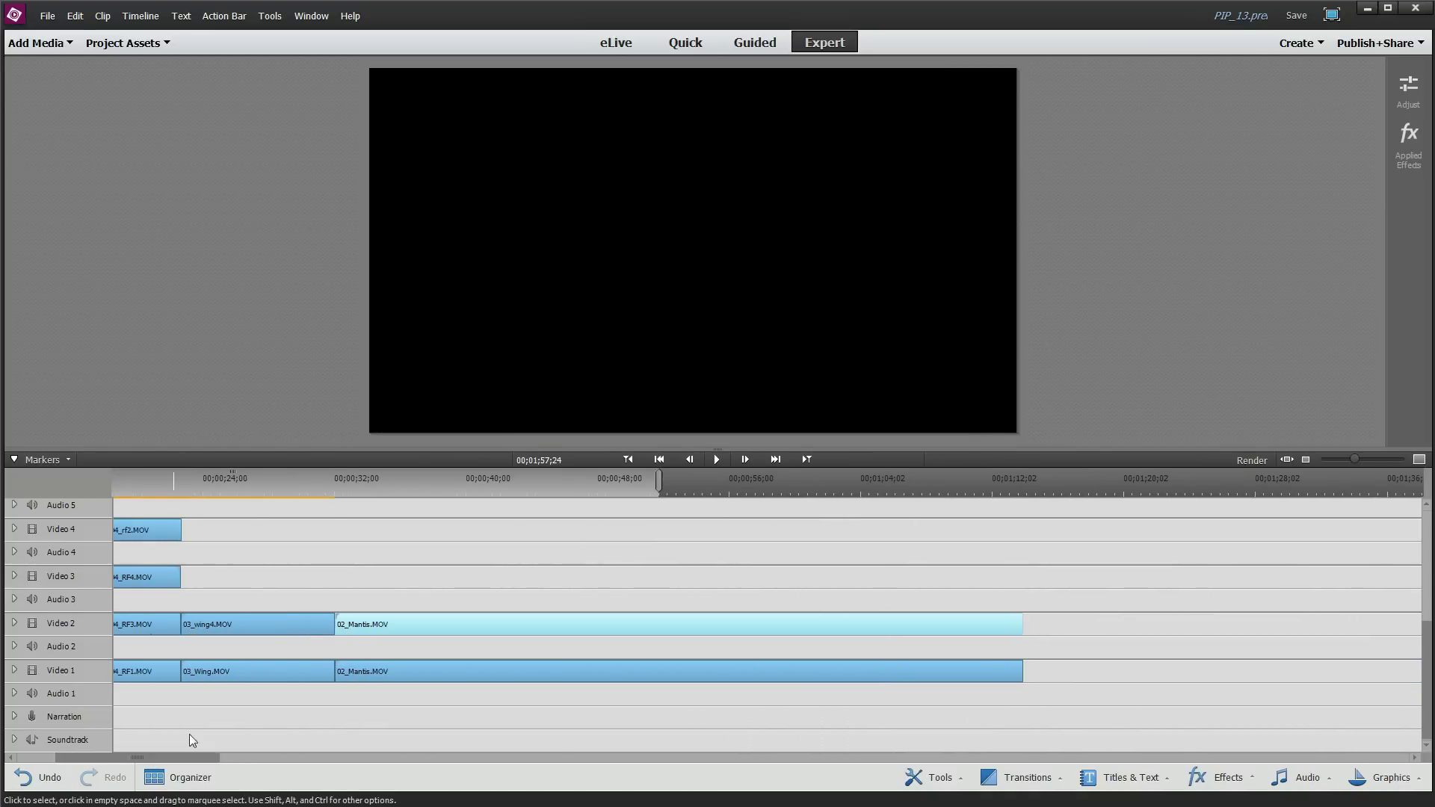
left_click(362, 492)
mouse_move(356, 486)
left_mouse_down()
mouse_move(335, 486)
mouse_move(348, 486)
left_mouse_up()
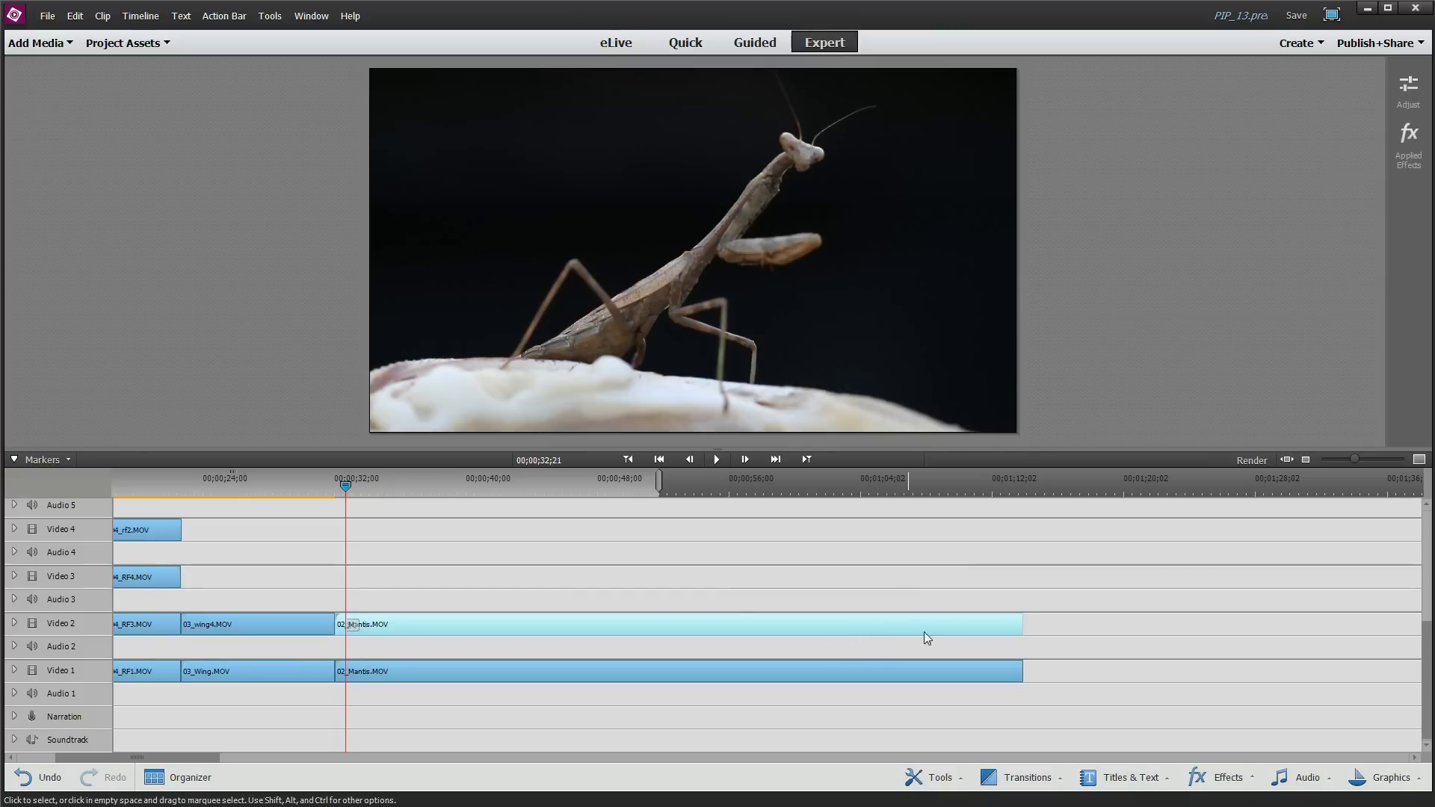
Find the Horizontal Flip effect among all effects and apply it to 02_Mantis.MOV on Video 2.
left_click(1235, 781)
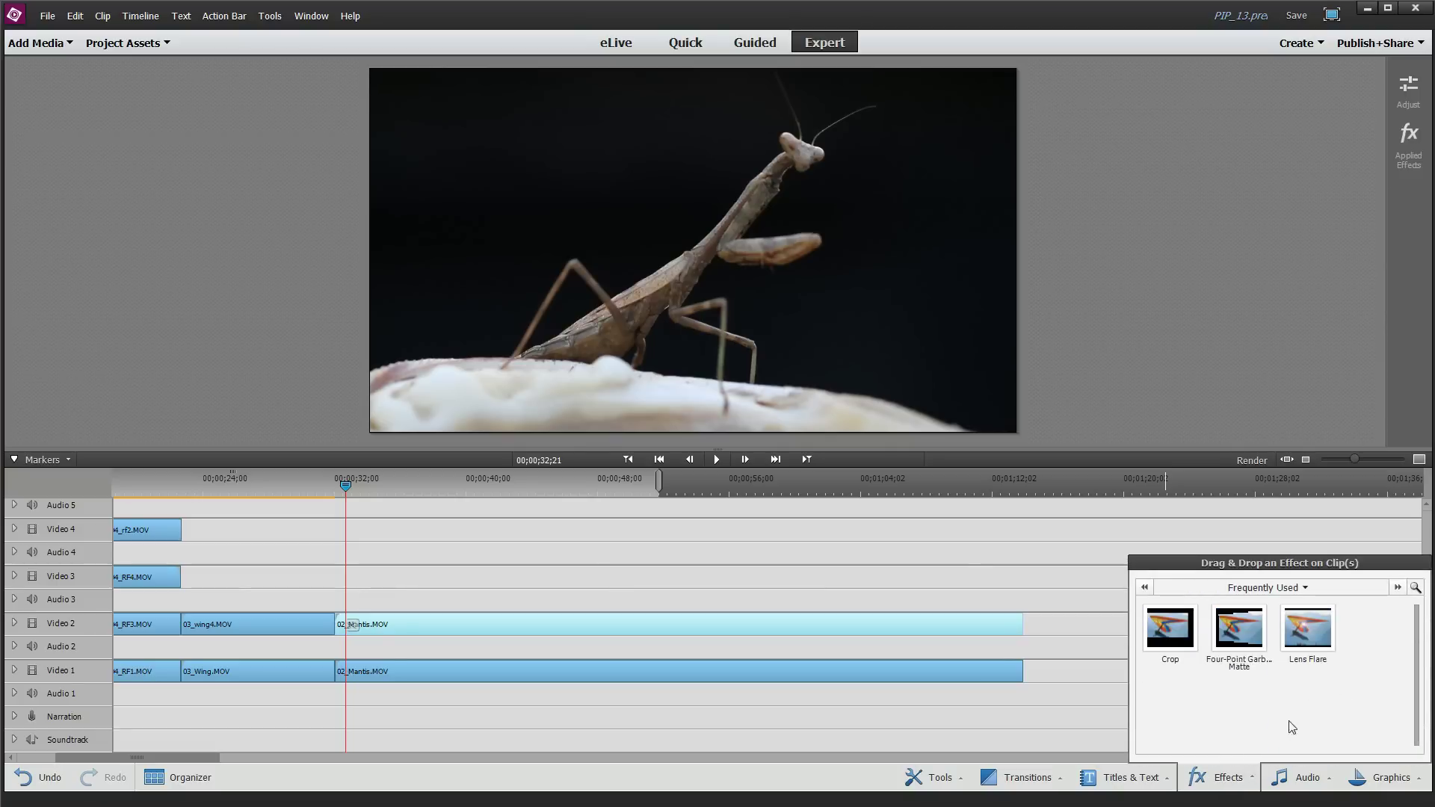
left_click(1243, 587)
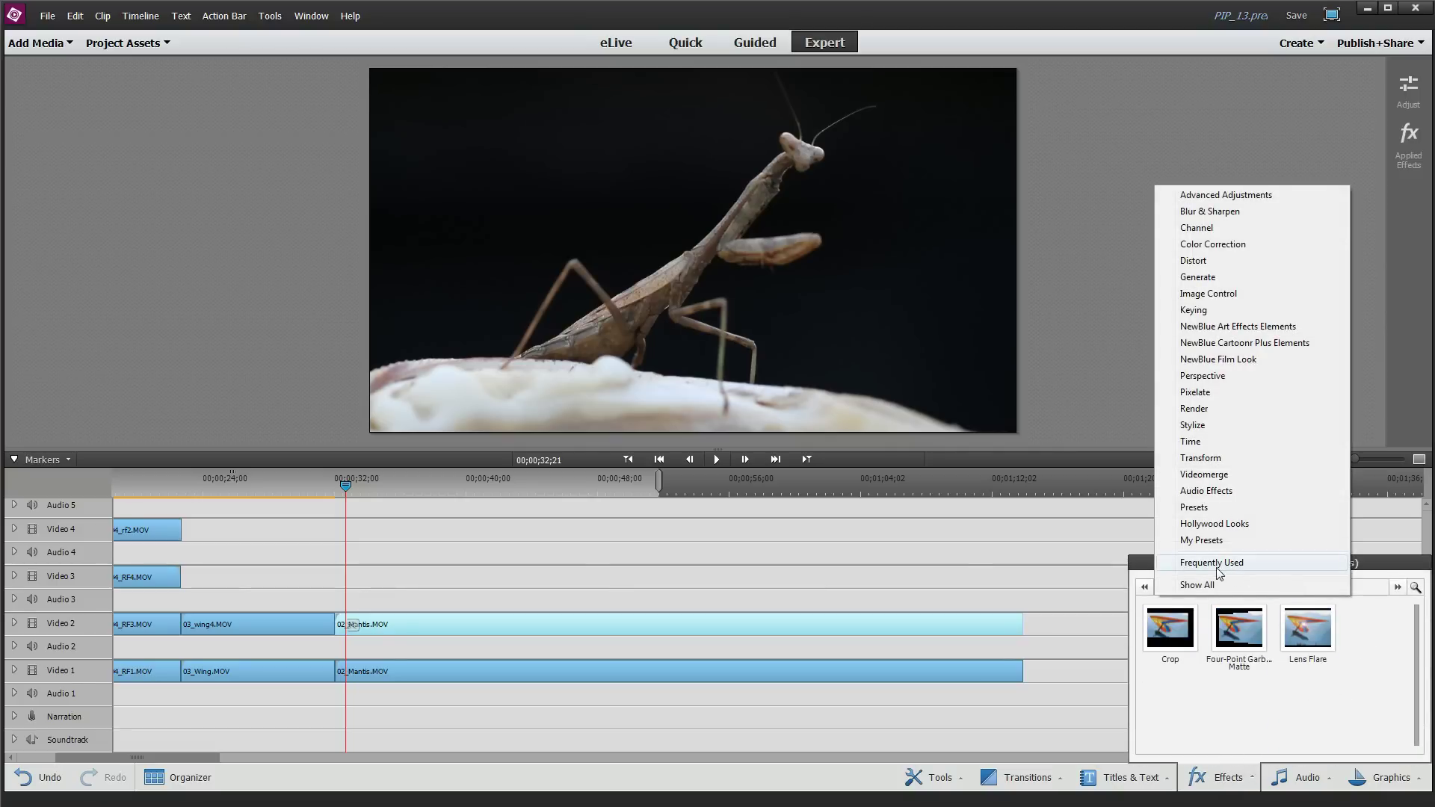
left_click(1217, 586)
scroll(1425, 729, "down", 5)
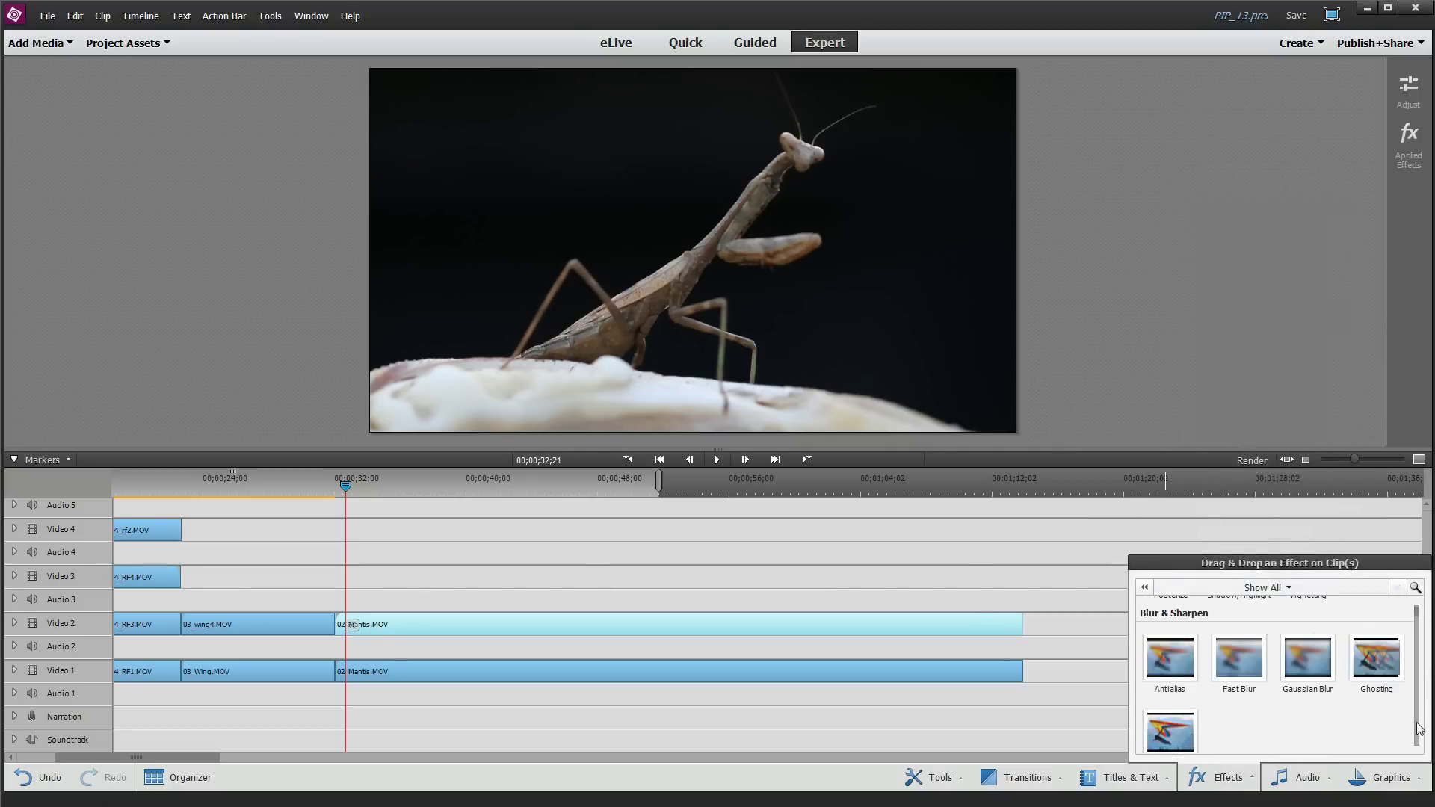
scroll(1422, 729, "down", 5)
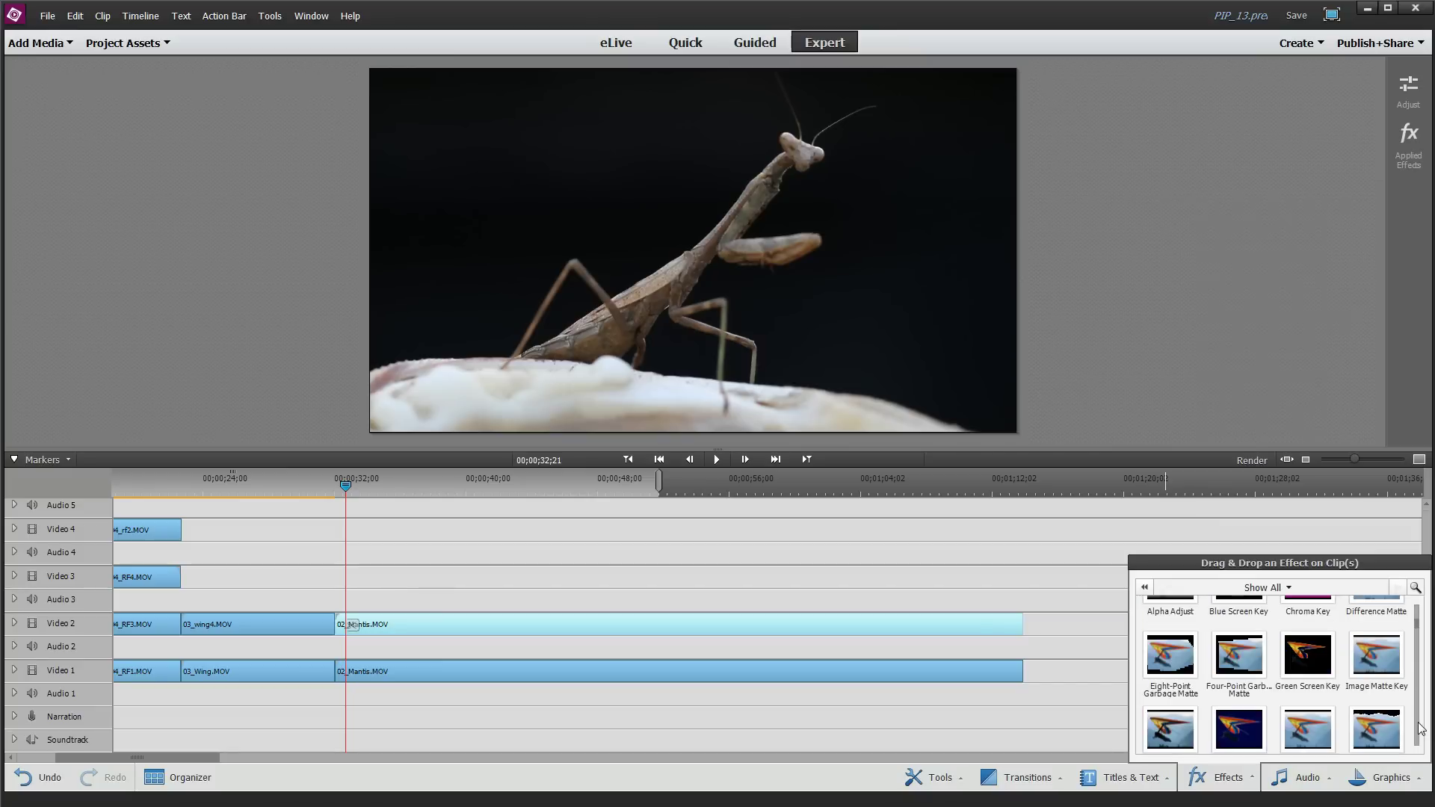
scroll(1422, 729, "down", 5)
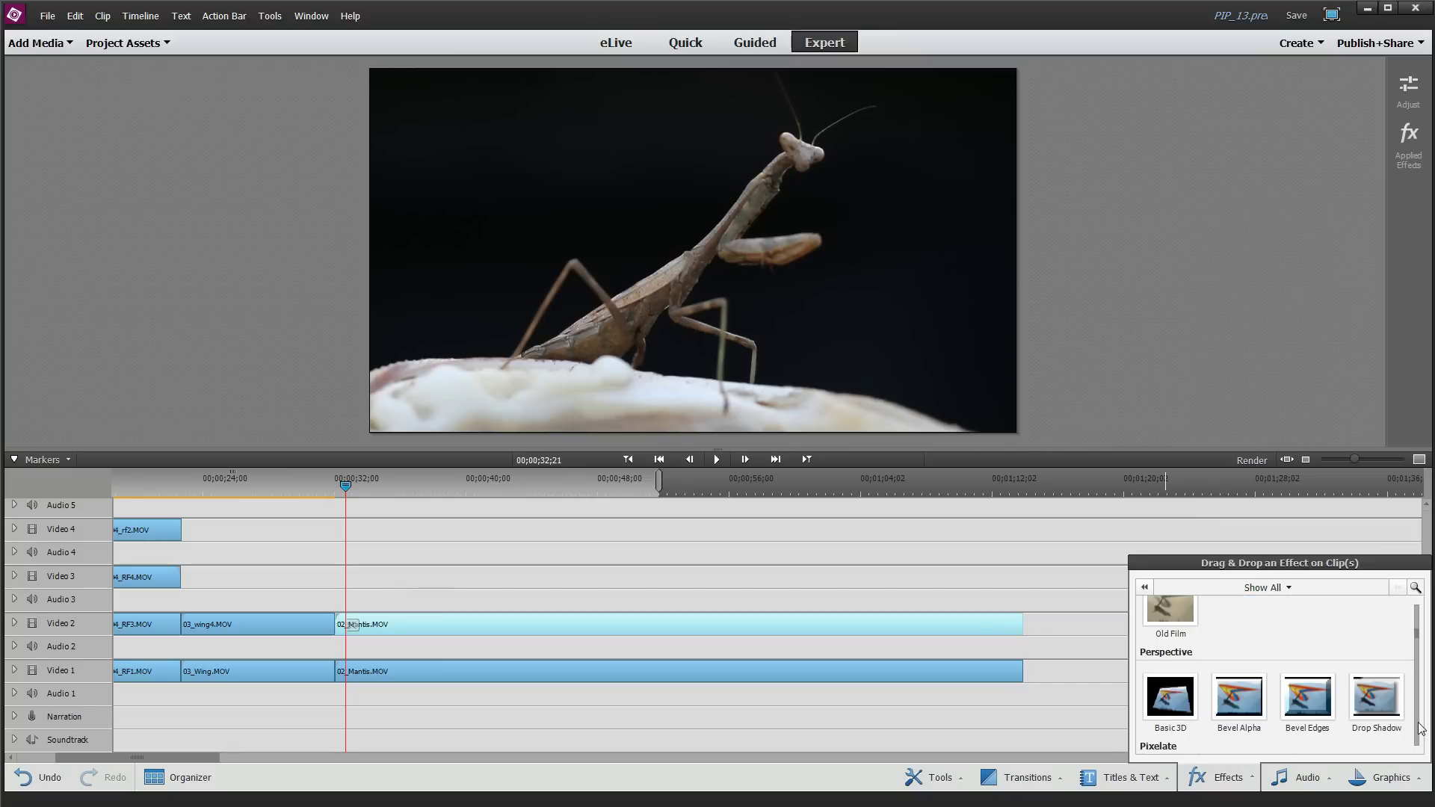
scroll(1422, 729, "down", 10)
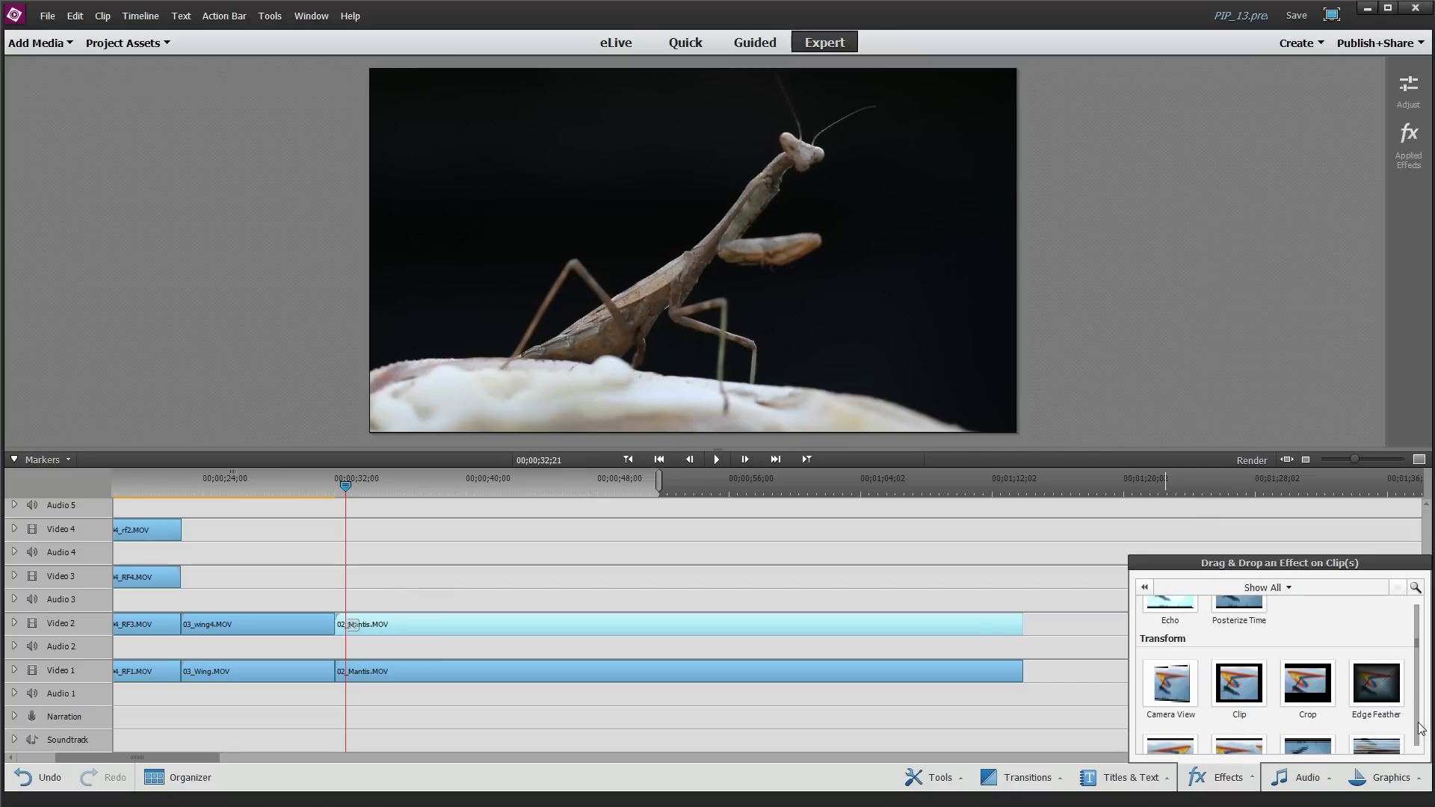
scroll(1289, 699, "down", 1)
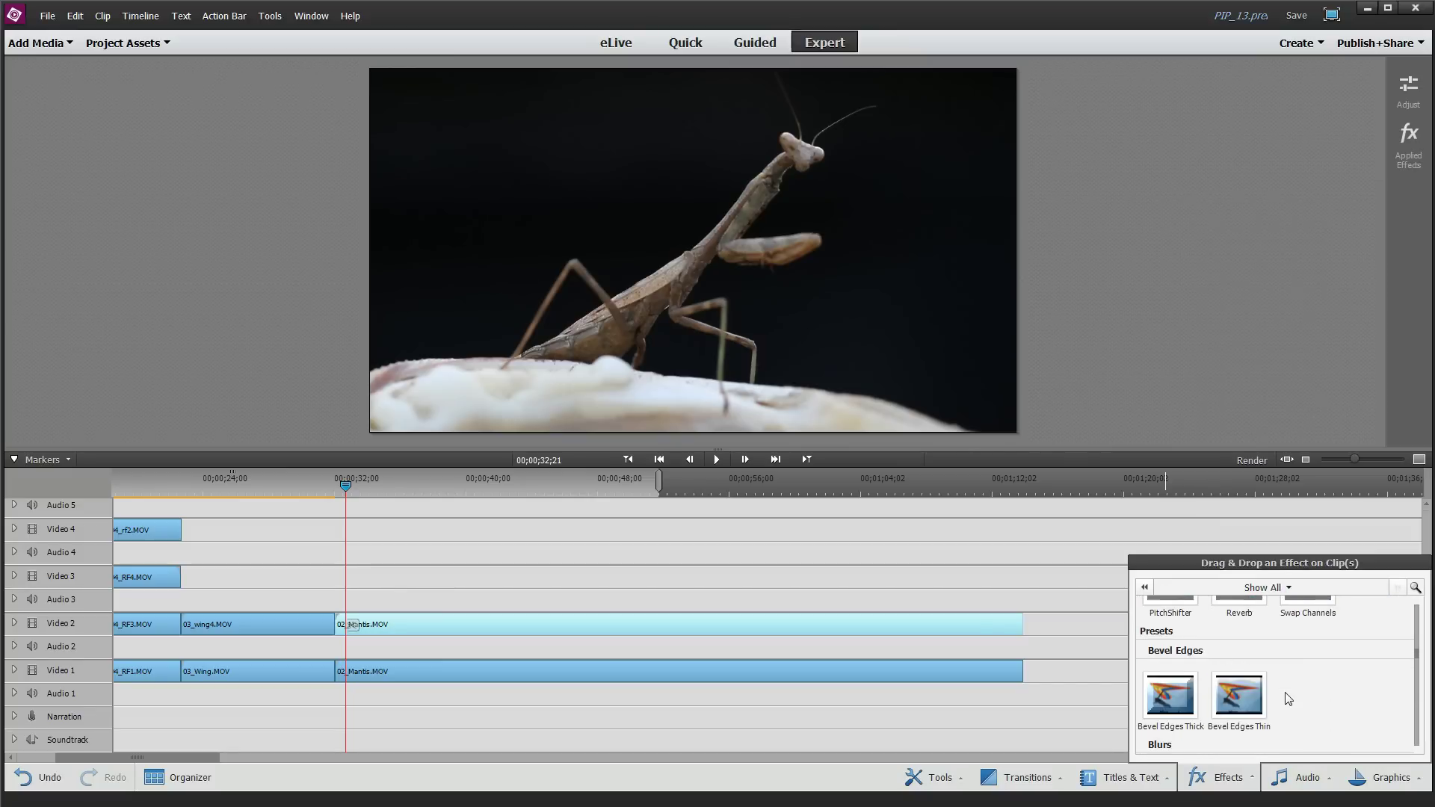
scroll(1289, 699, "up", 5)
scroll(1287, 699, "up", 2)
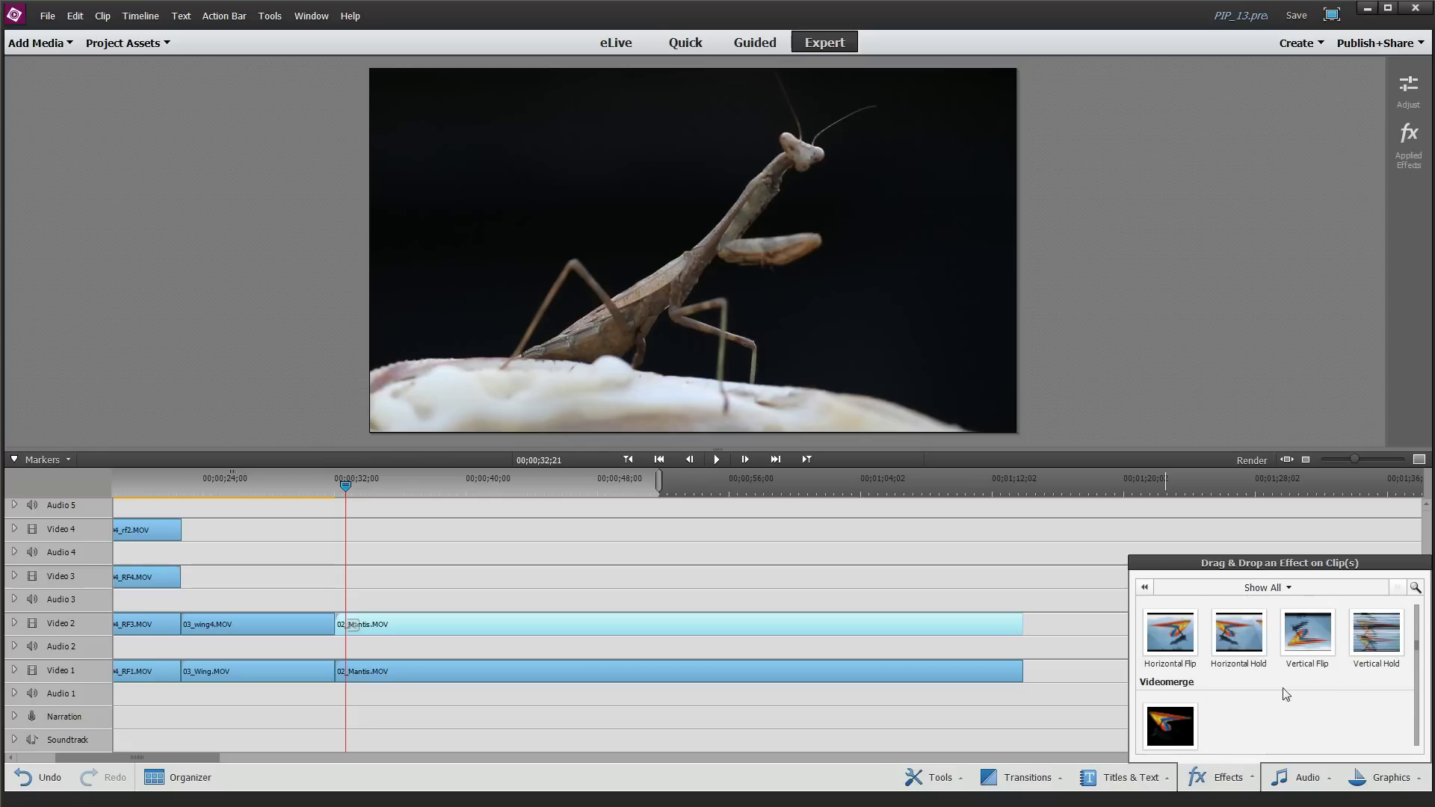
left_click_drag(1168, 639, 471, 628)
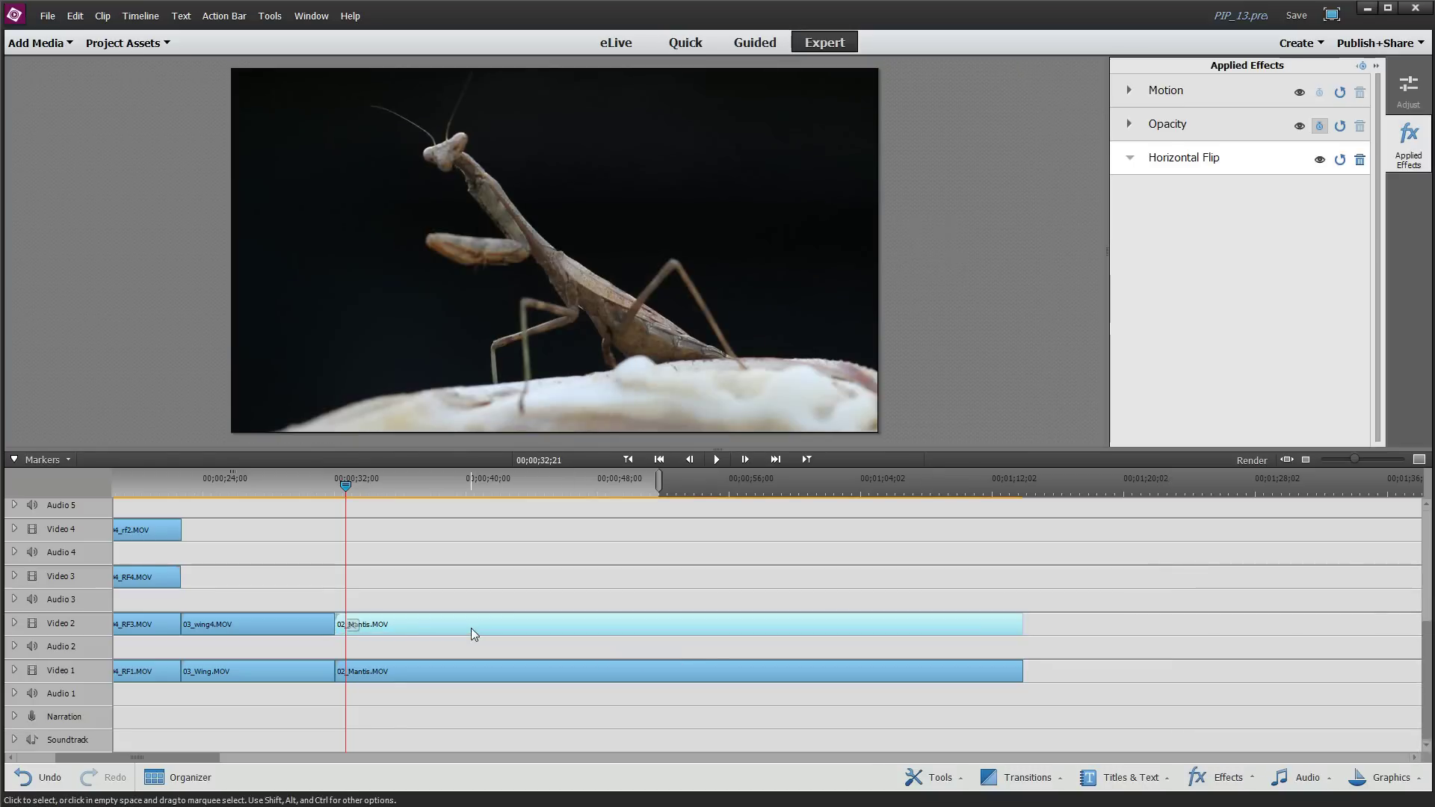
Apply the Crop effect from the frequently used effects to 02_Mantis.MOV on Video 2.
left_click(1223, 778)
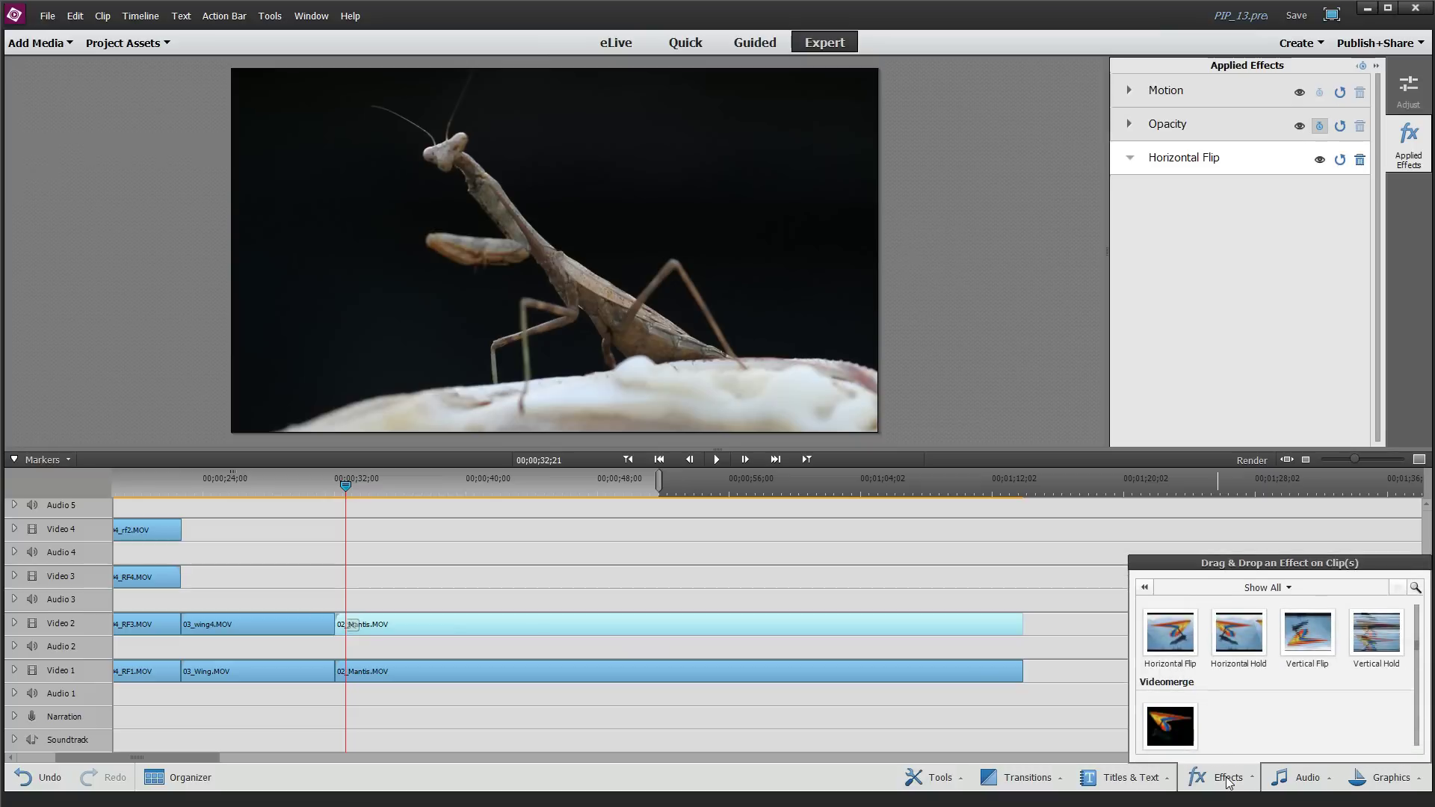
left_click(1288, 591)
left_click(1210, 565)
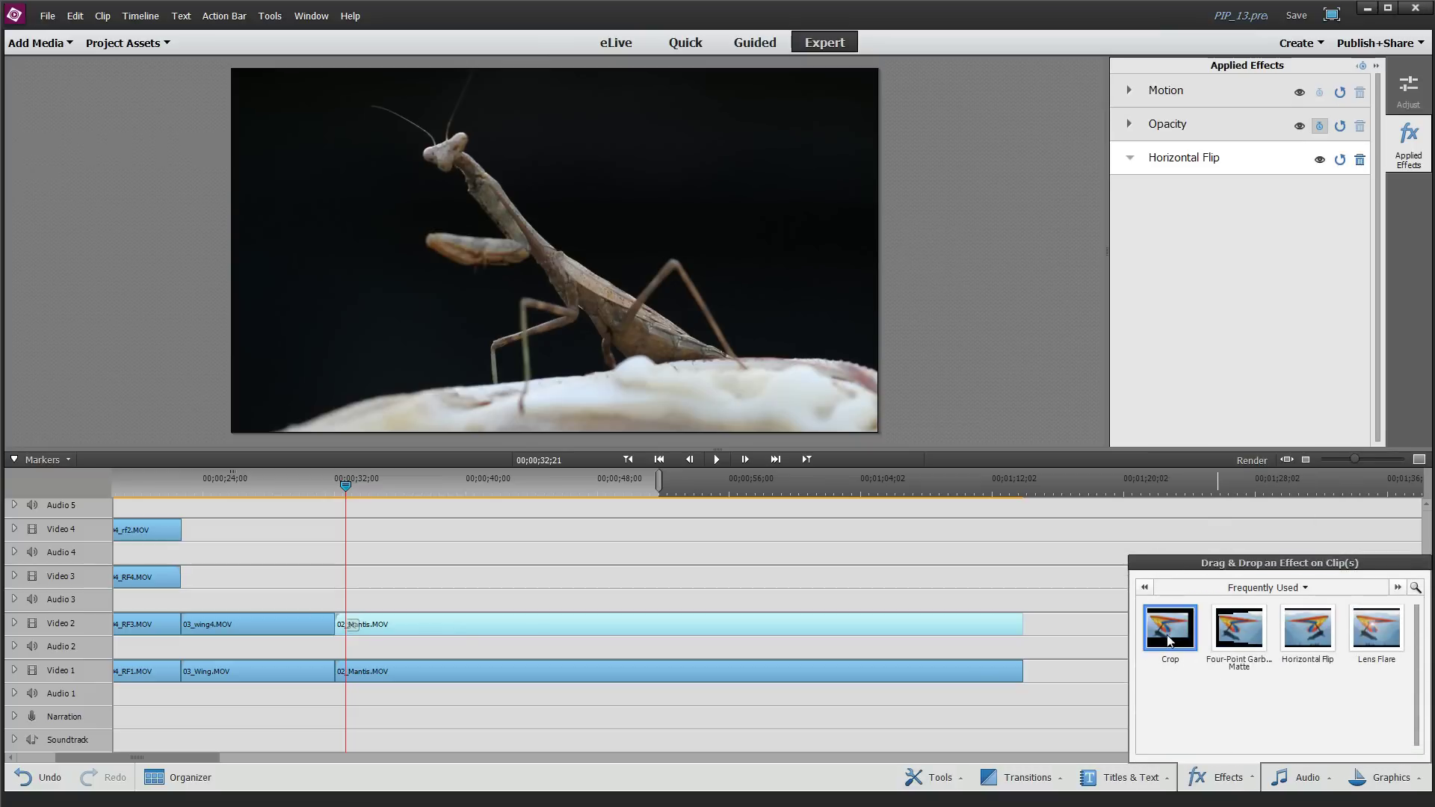
left_click_drag(1171, 642, 798, 641)
left_click_drag(490, 631, 489, 629)
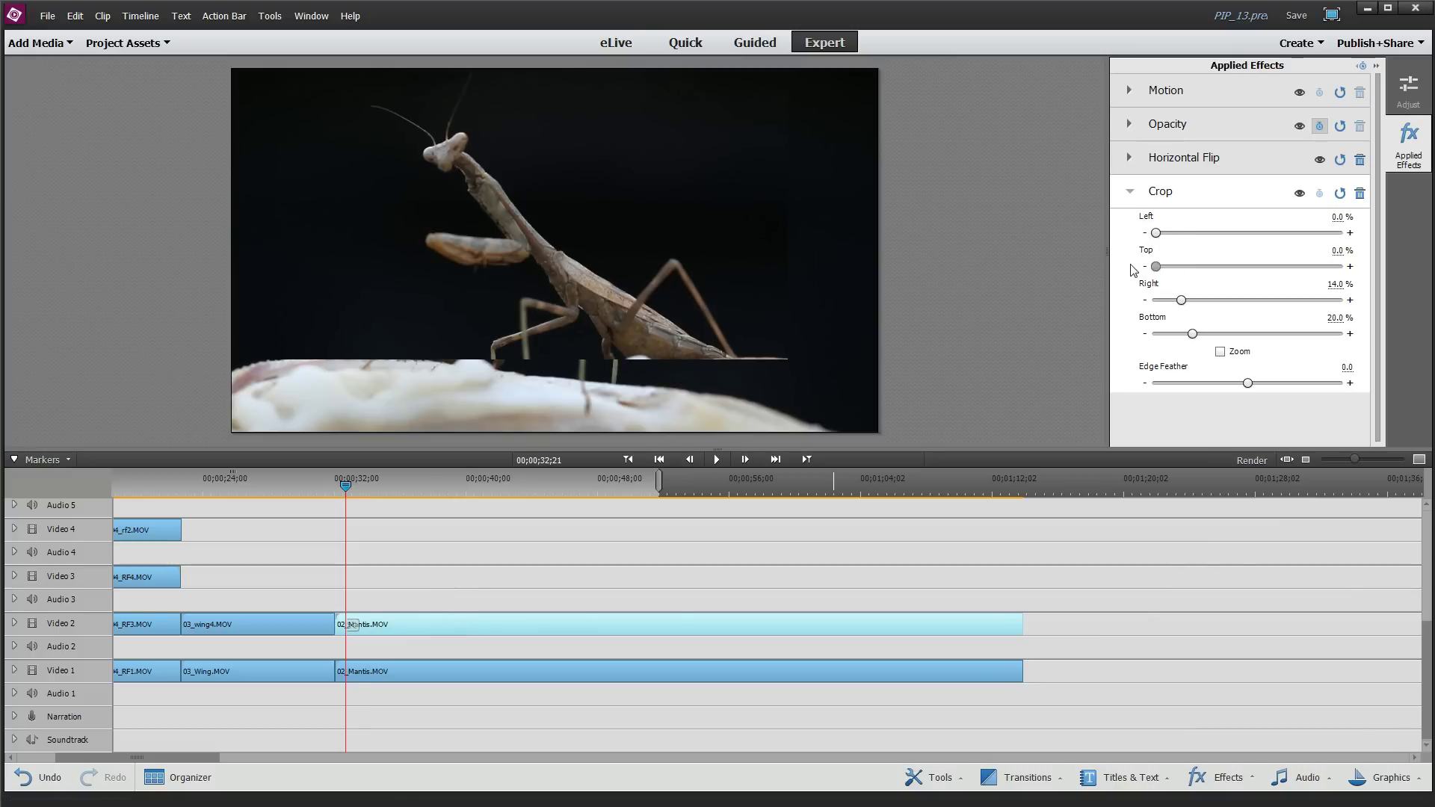
Set the Crop effect on the flipped 02_Mantis.MOV to 50% on the right and 0% at the bottom.
left_click_drag(1182, 300, 1234, 301)
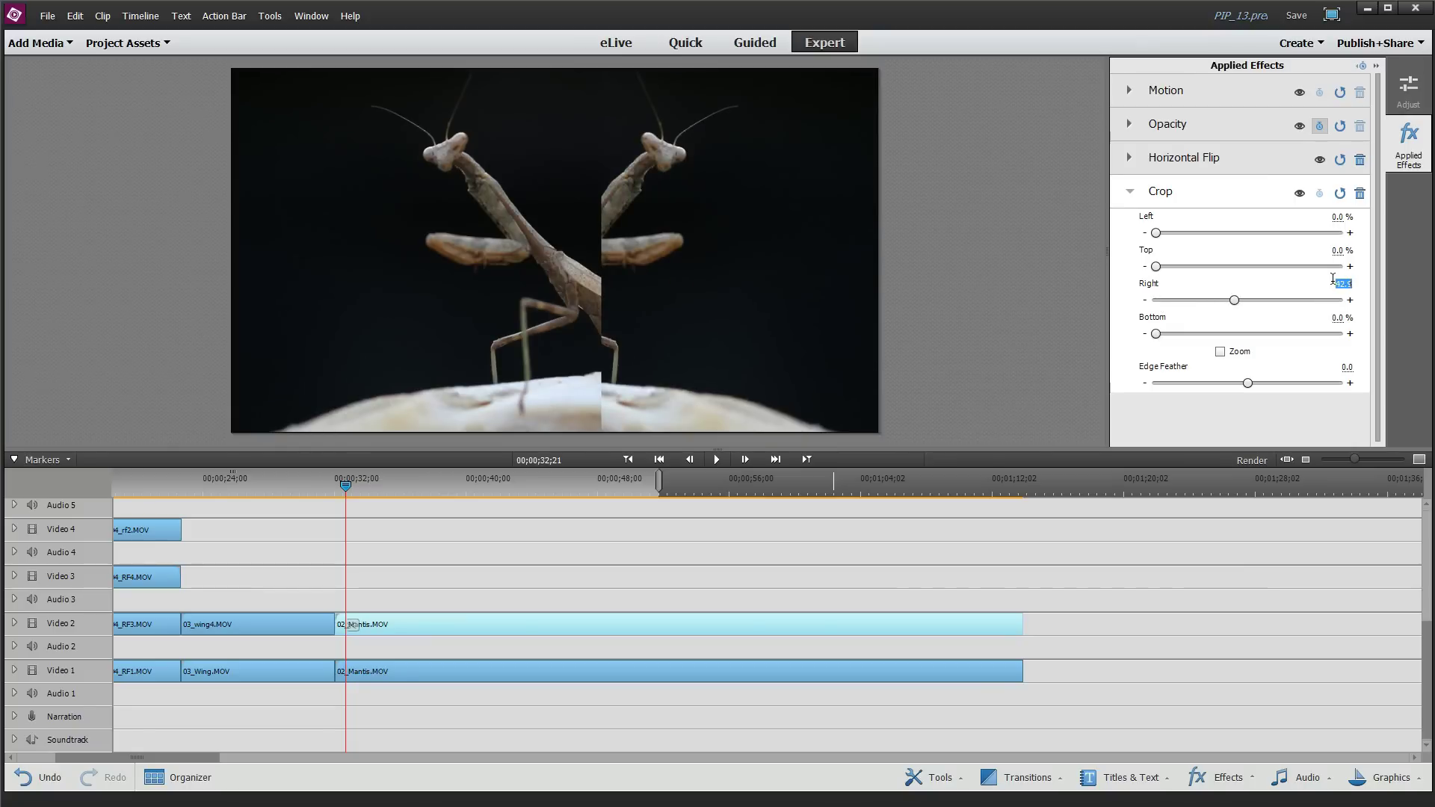
key("Return")
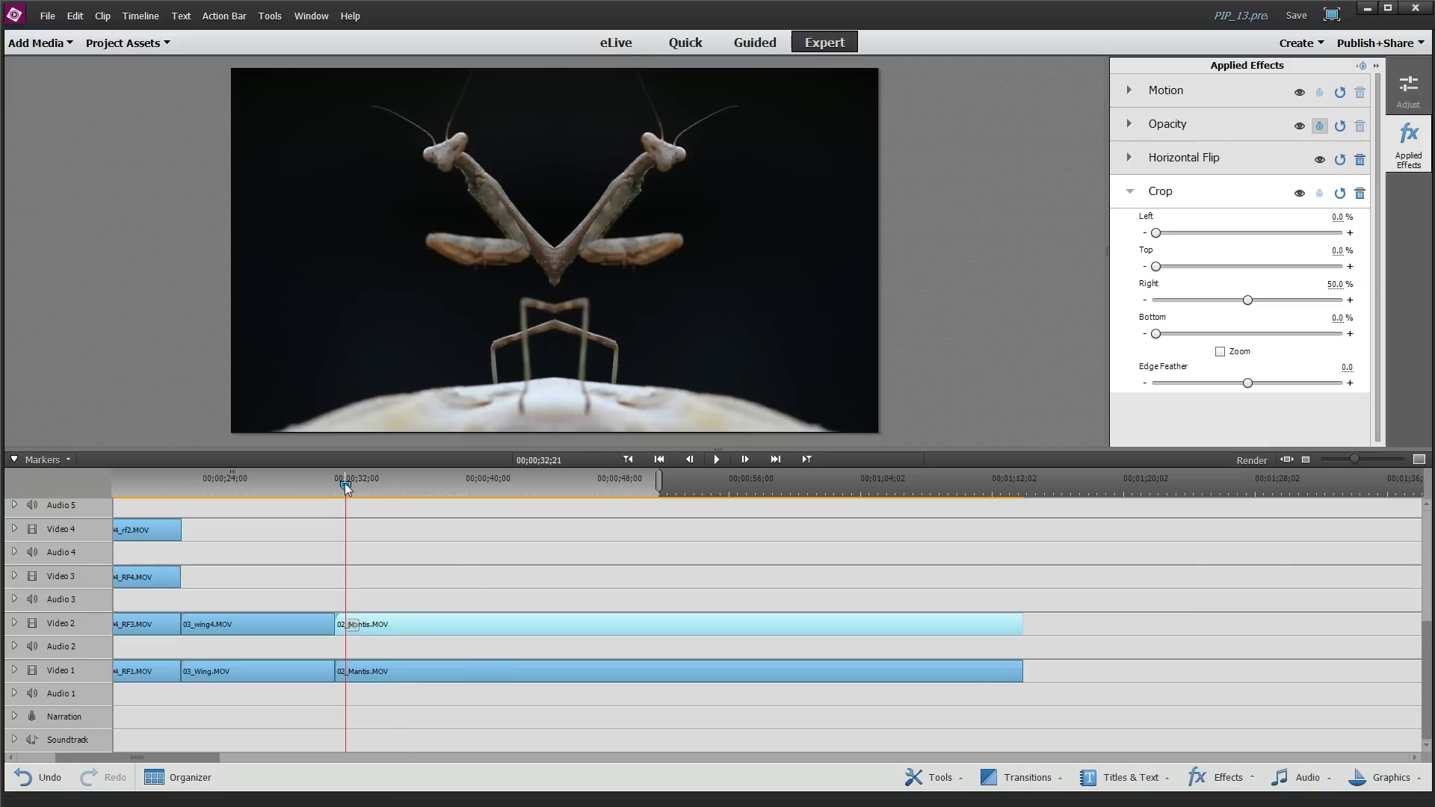
Play the mirrored 02_Mantis composite from its start at 00;00;32;02, and play the later part from 00;01;01;12.
left_click_drag(344, 483, 335, 483)
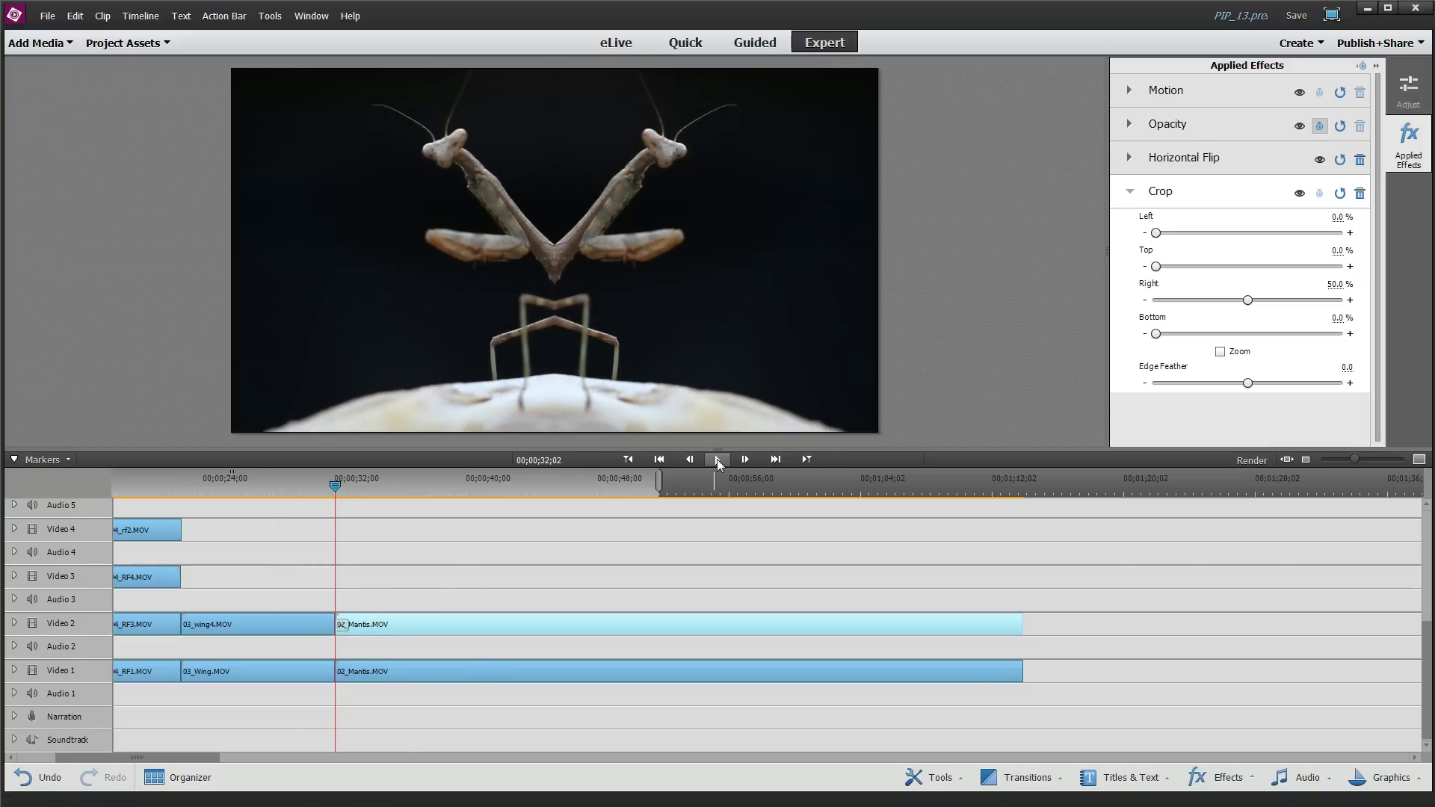
key("space")
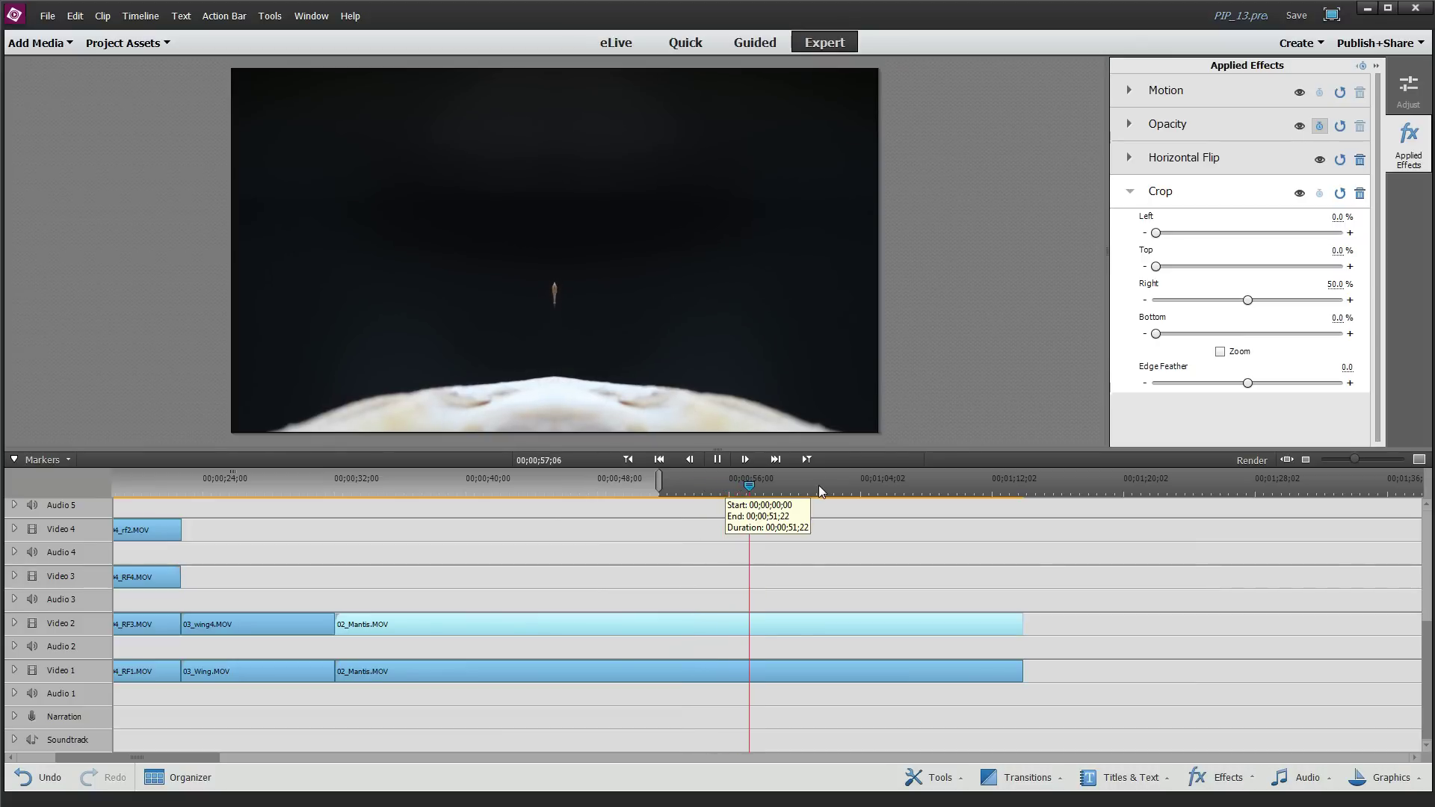
left_click_drag(772, 490, 815, 486)
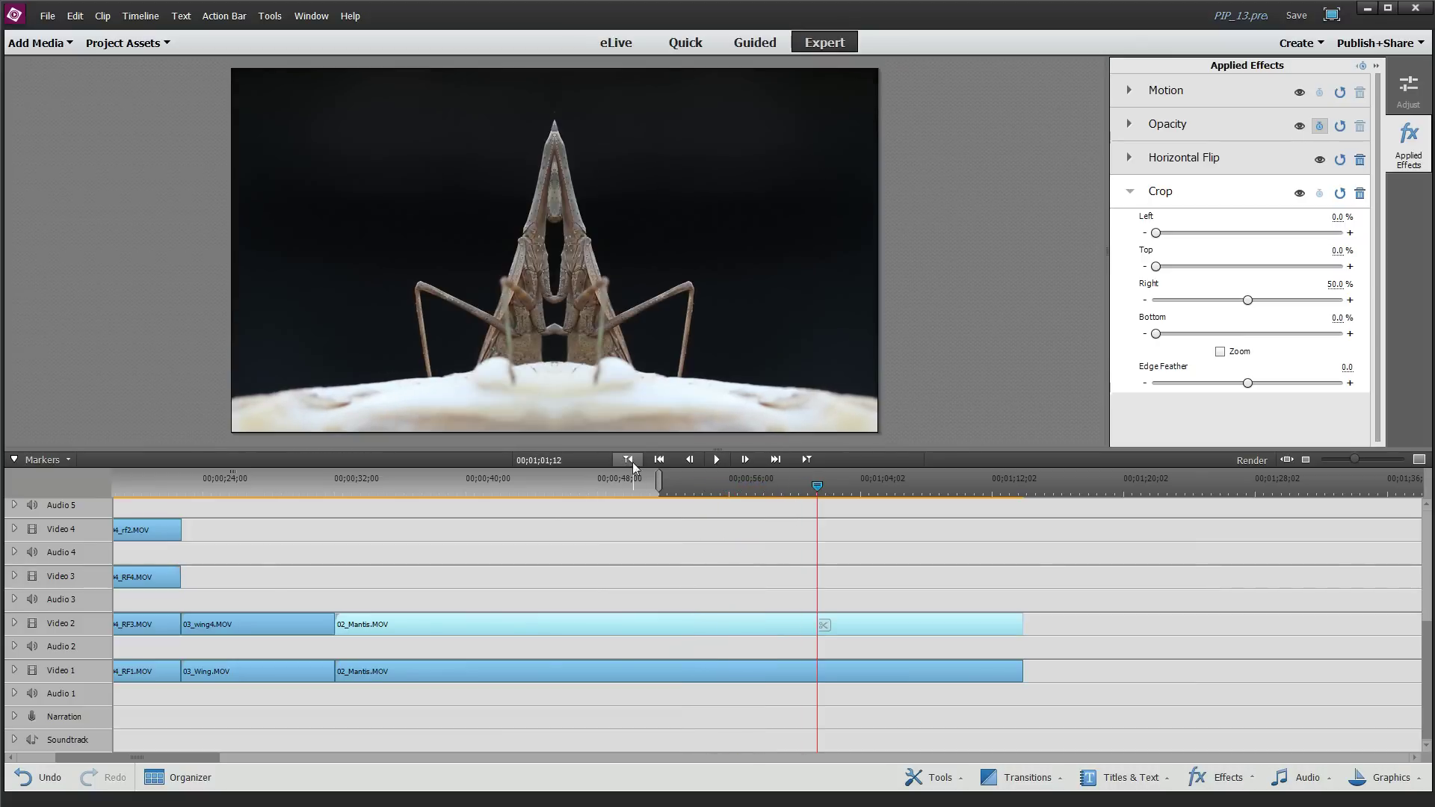
left_click(714, 459)
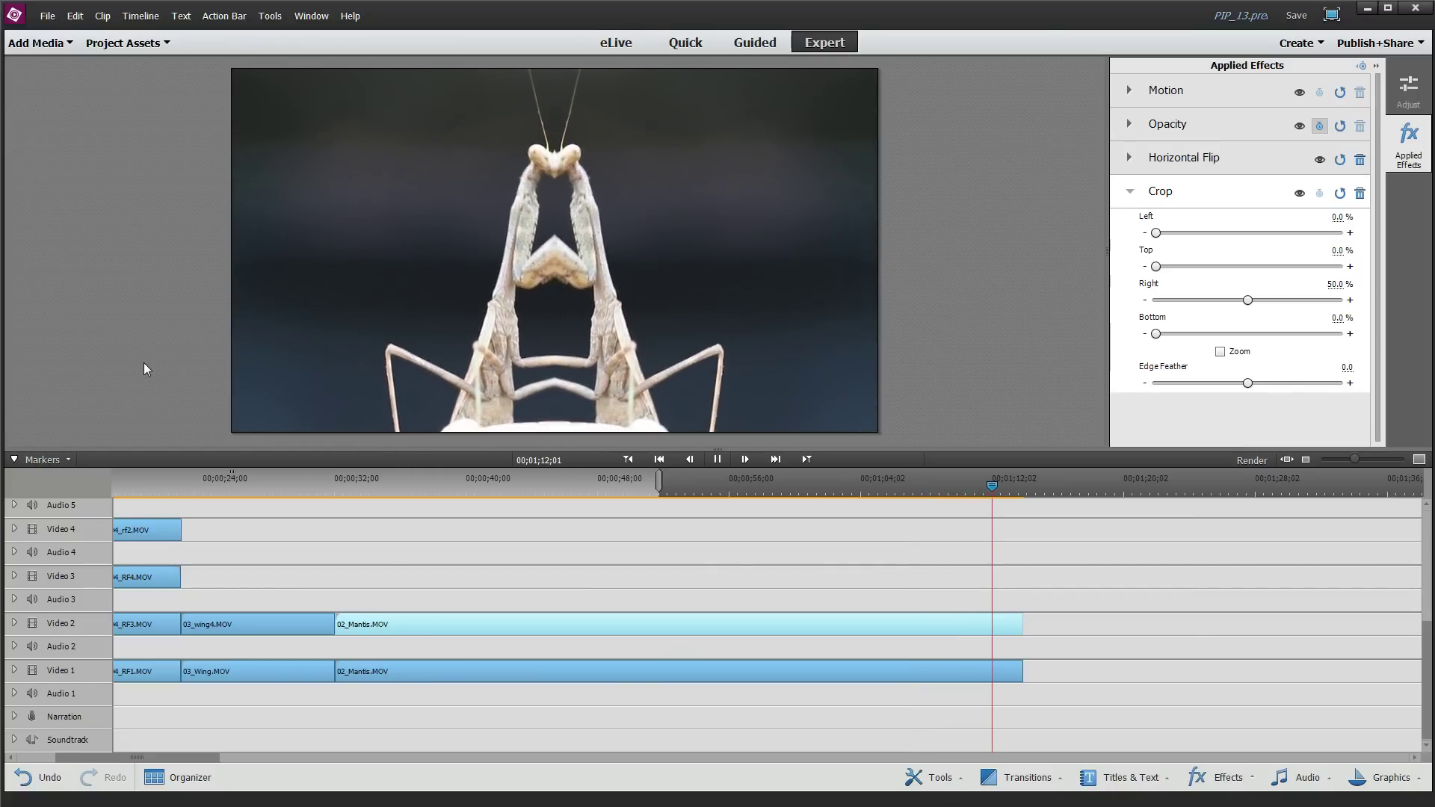
Play the sequence from the beginning, and view the mirrored 02_Mantis composite at 00;00;39;28 and 00;00;42;17.
left_click(716, 457)
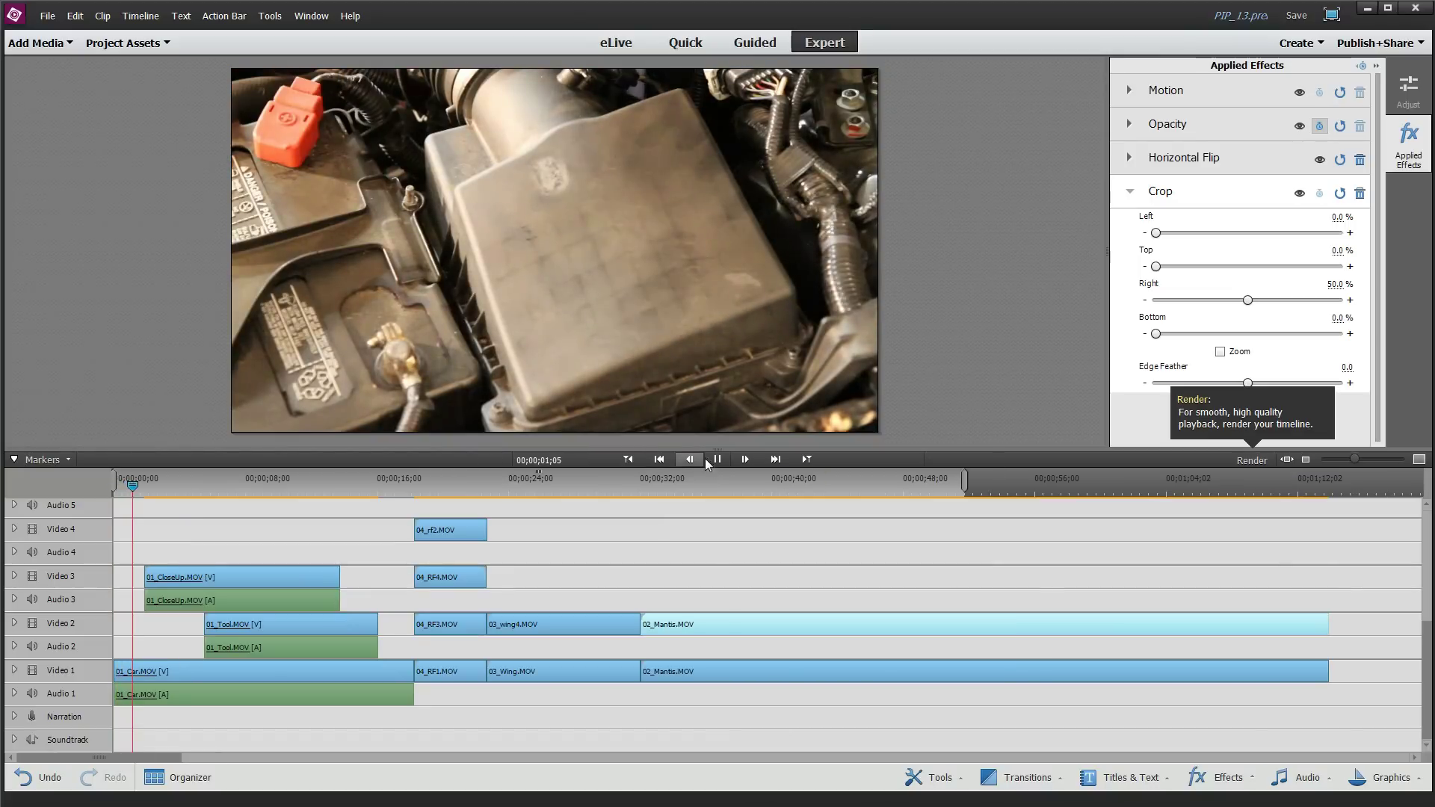
left_click(714, 460)
left_click(734, 491)
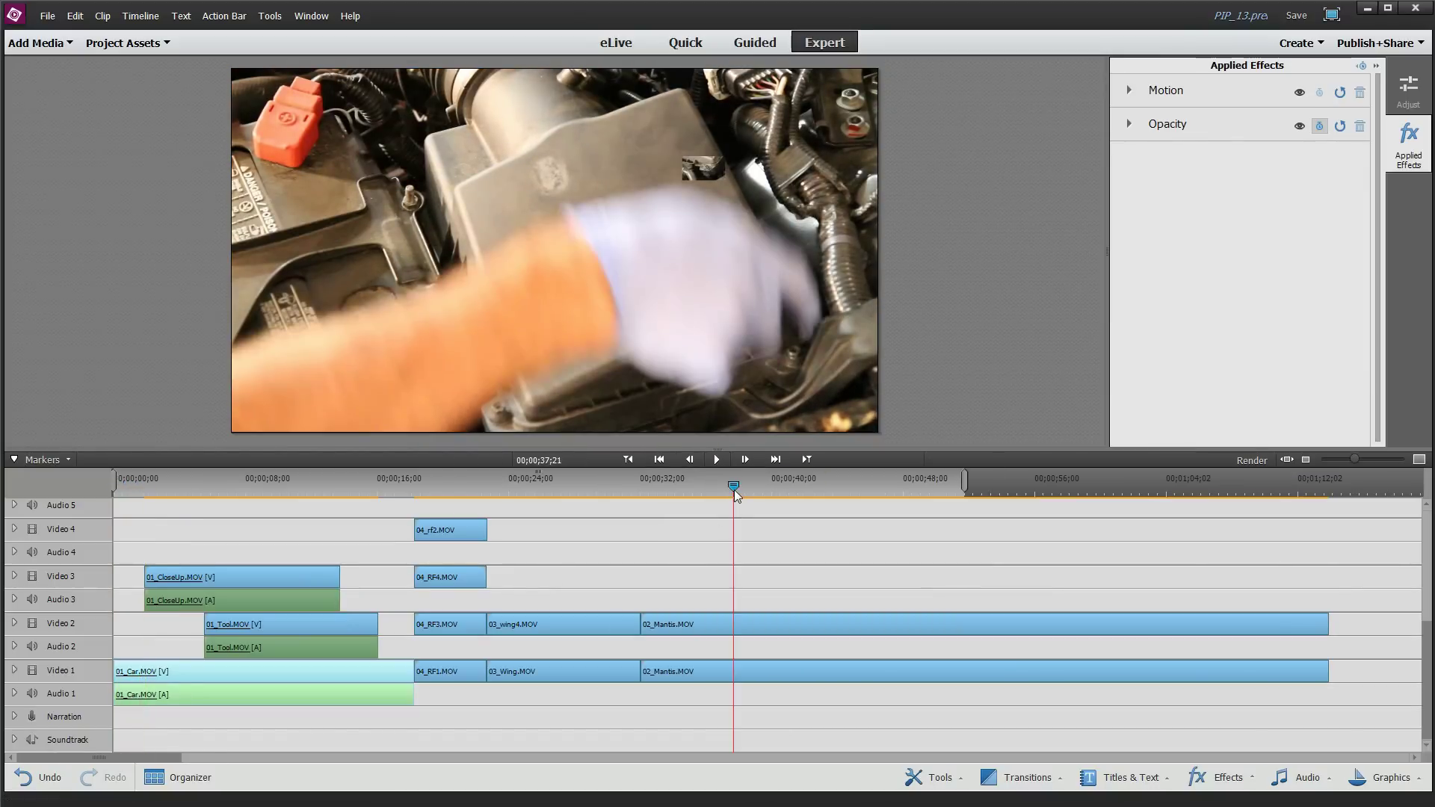
left_click_drag(735, 488, 771, 487)
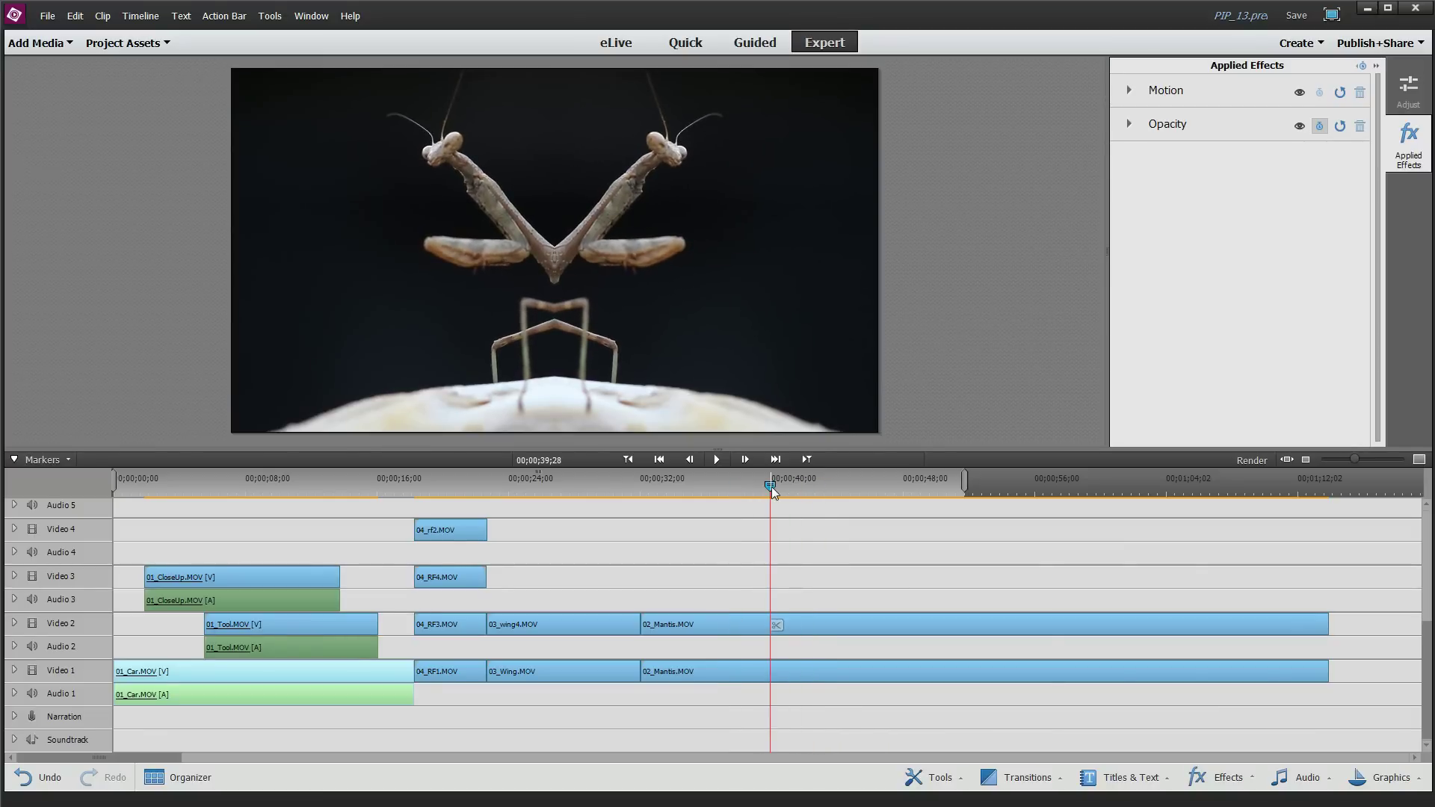
scroll(302, 619, "down", 10)
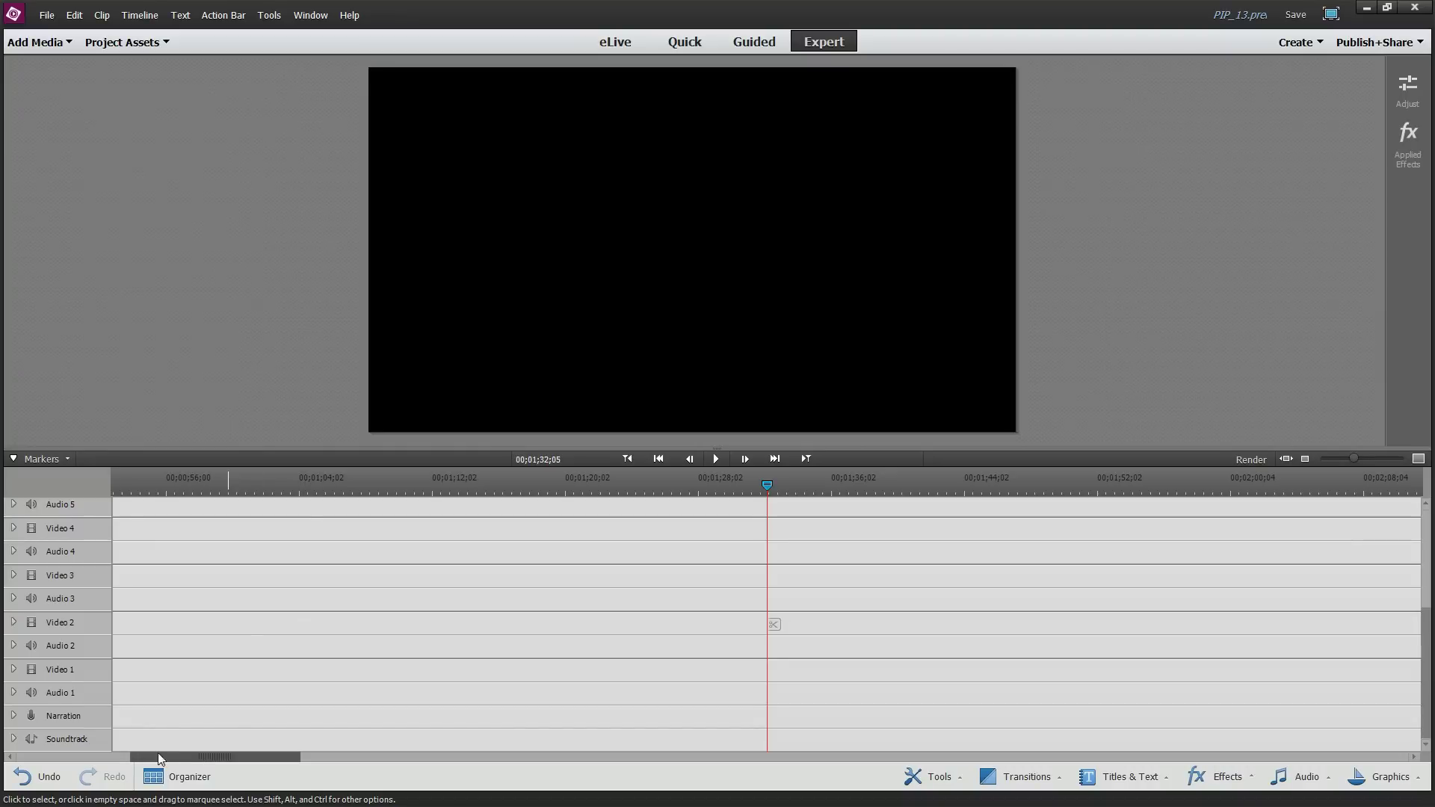
left_click_drag(158, 757, 60, 761)
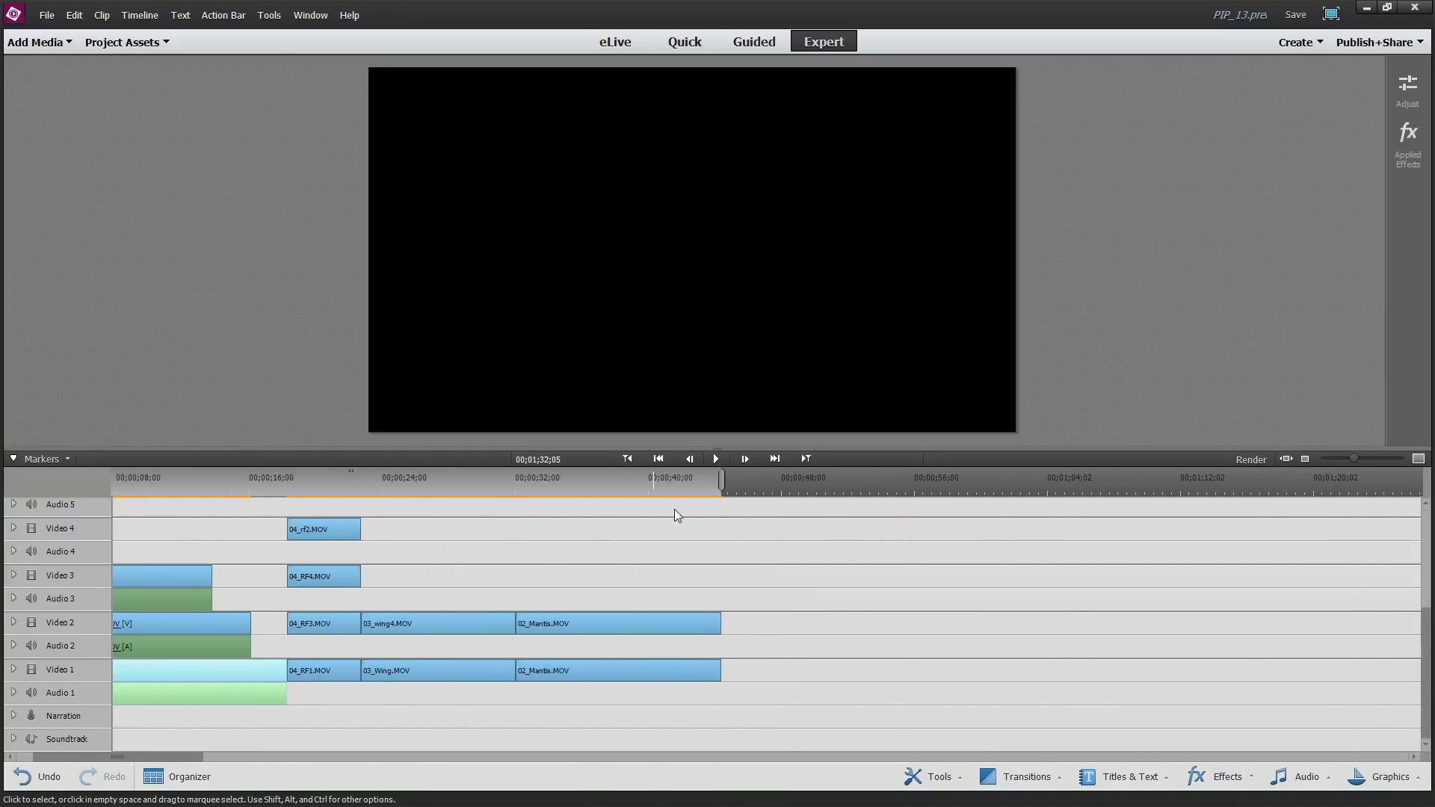
left_click(692, 484)
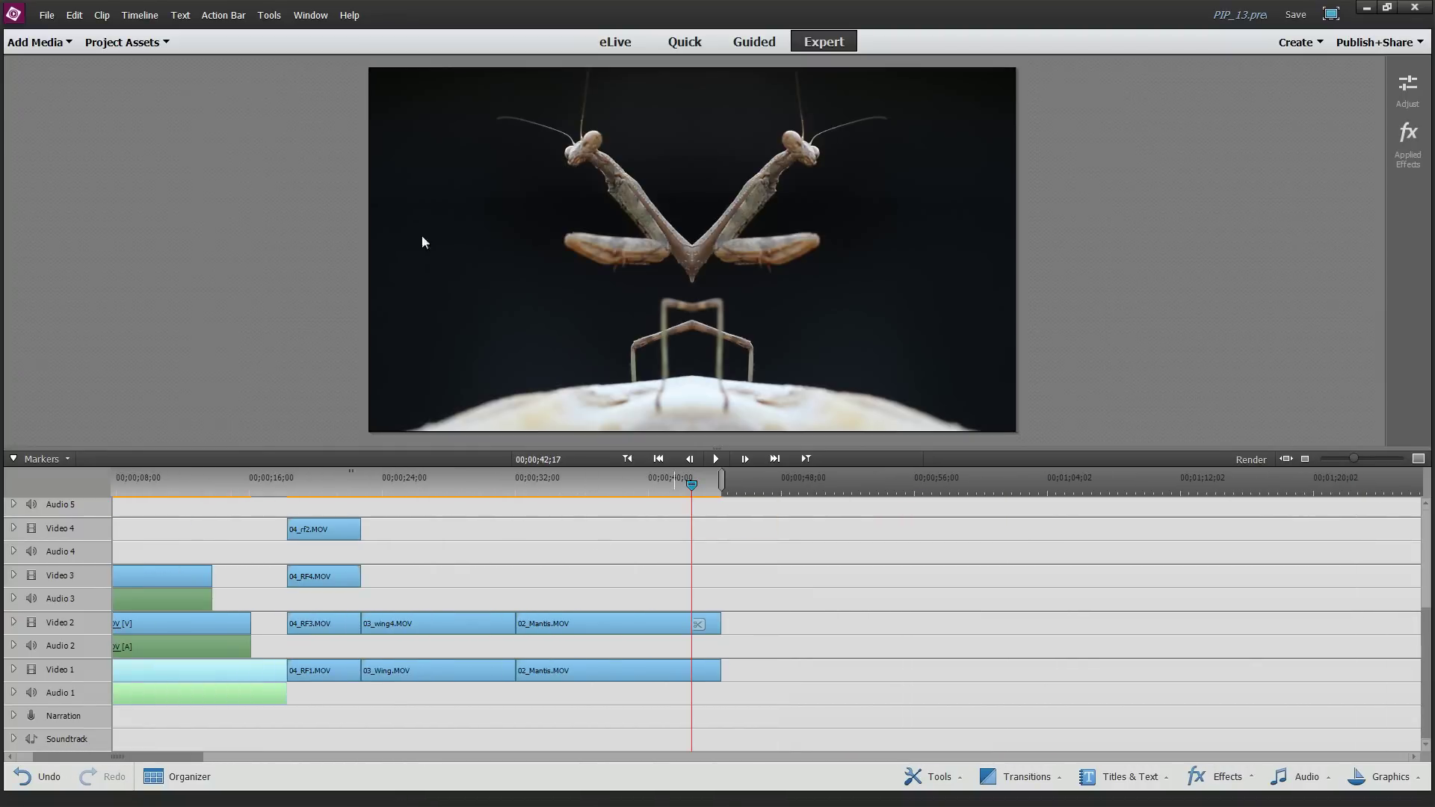
Add 02_BW.MOV, 02_Spider.MOV, 02_Bee.MOV and 02_Wasp.MOV from the project assets to Video 1, directly after 02_Mantis.MOV.
left_click(164, 44)
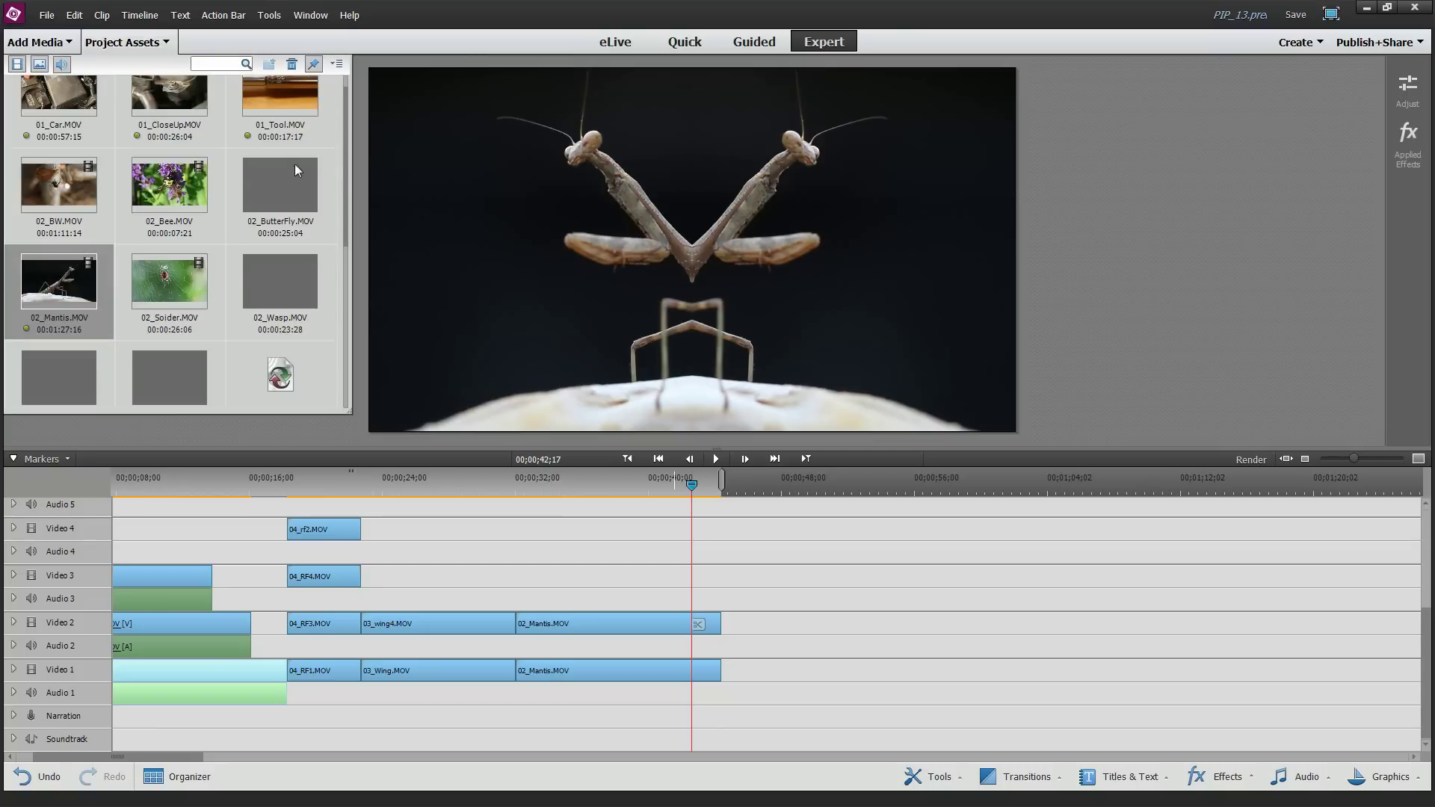
left_click_drag(344, 142, 350, 93)
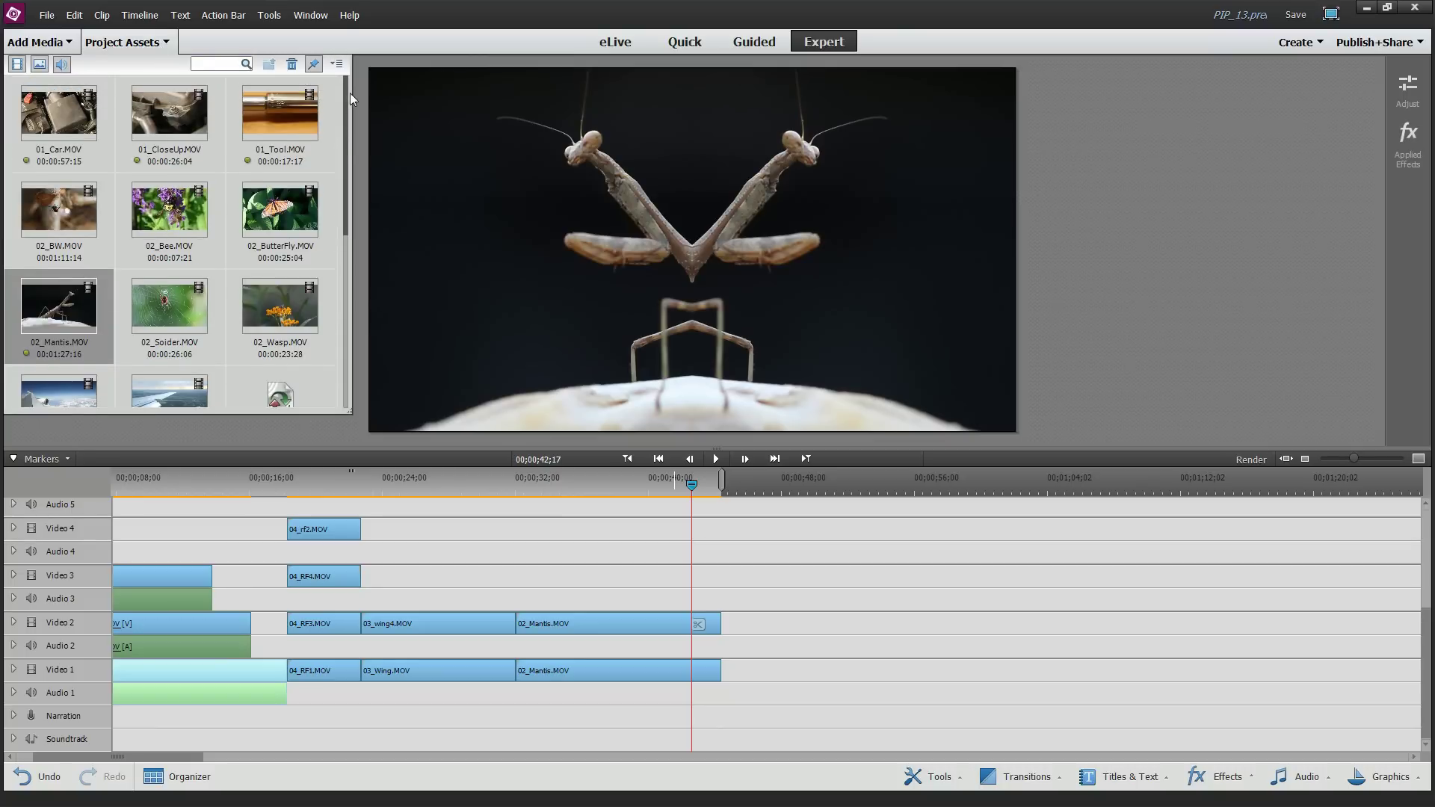
scroll(240, 296, "down", 5)
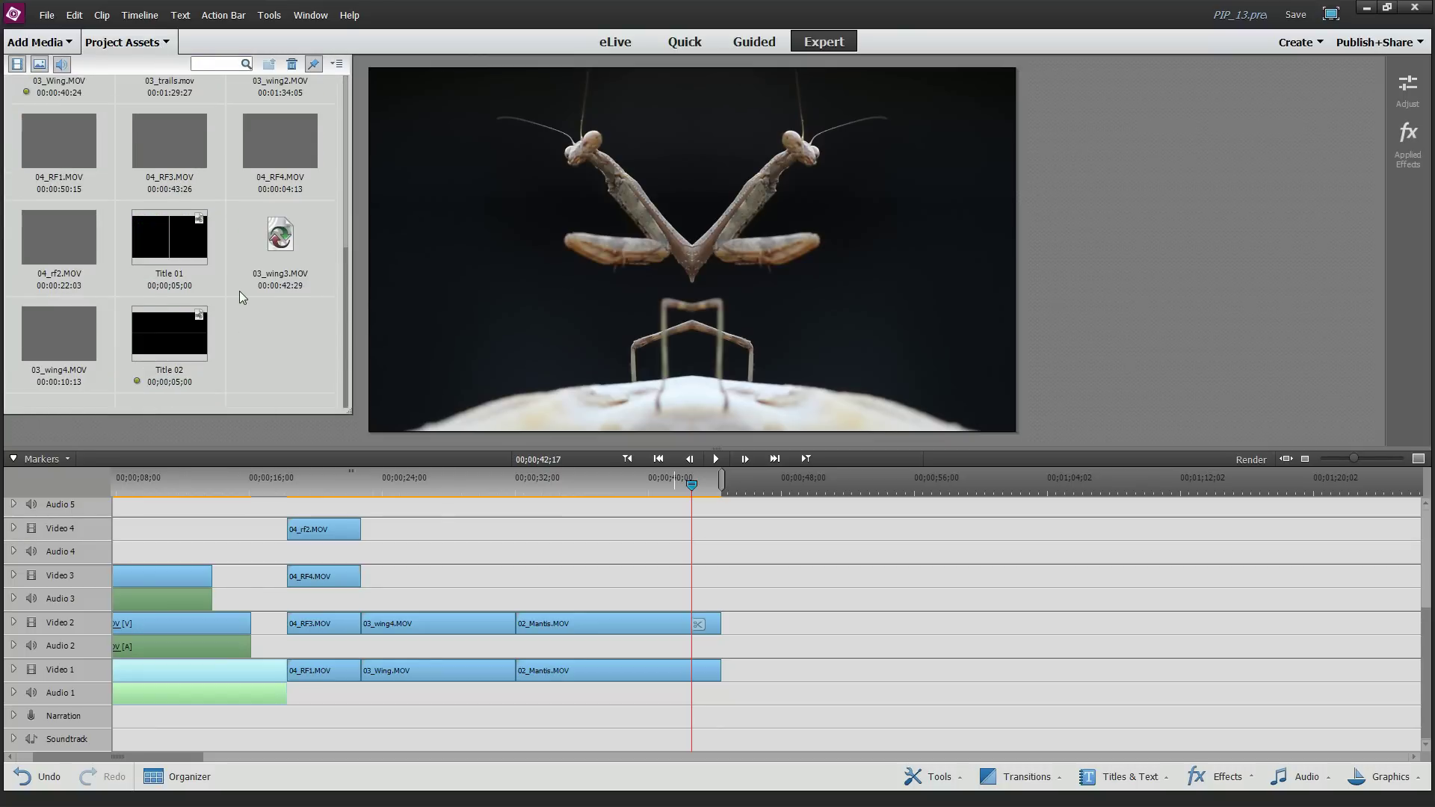
scroll(187, 258, "up", 5)
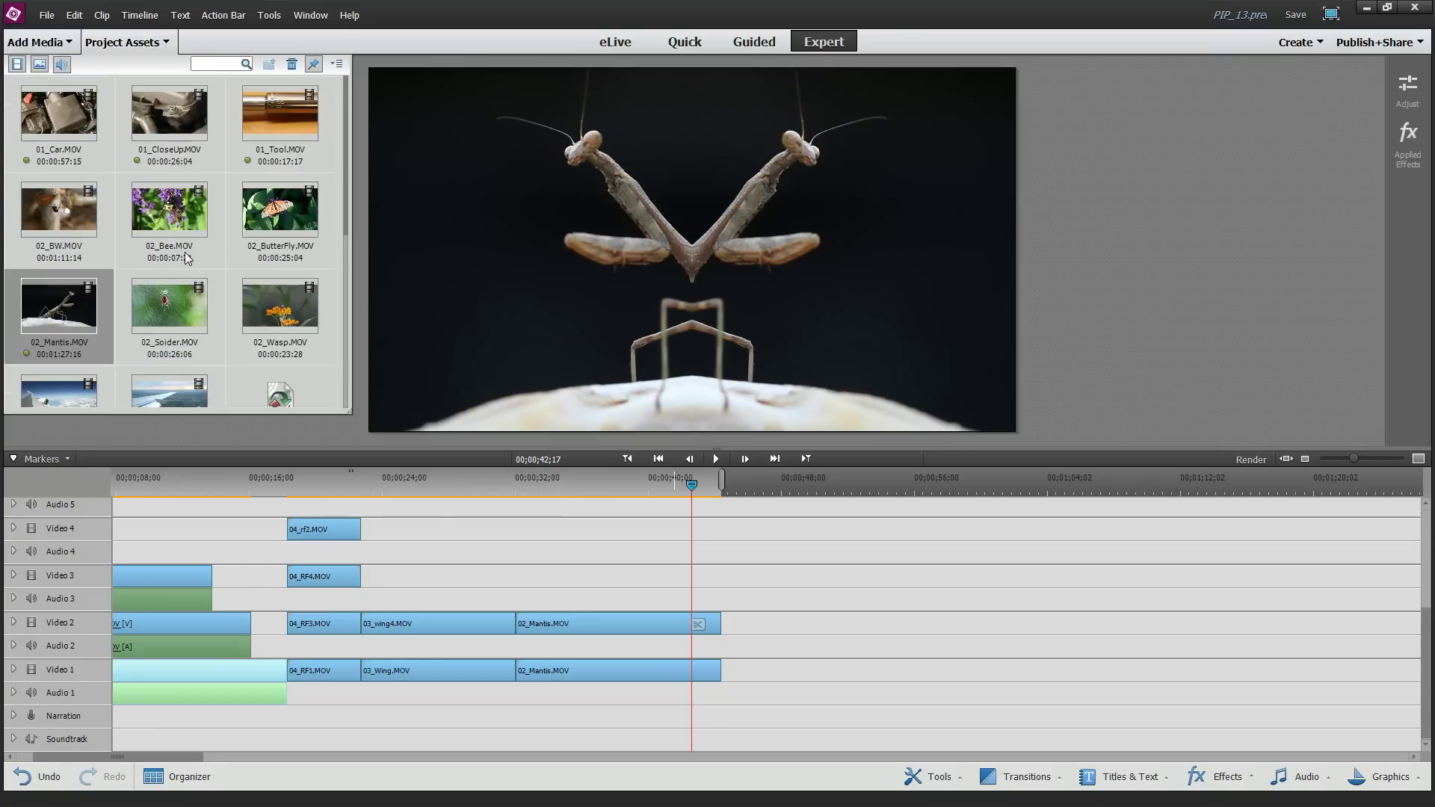
left_click(62, 215)
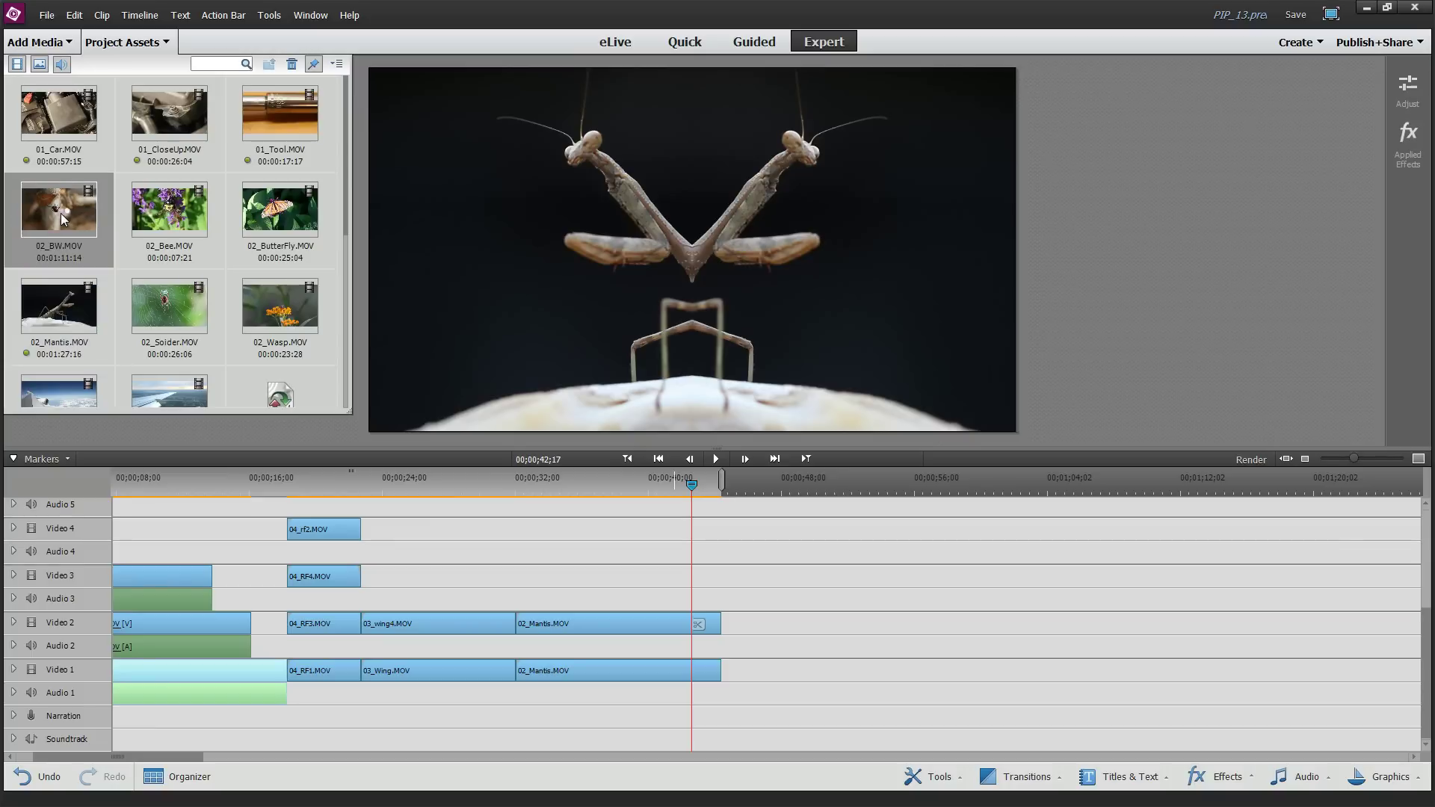
left_click(167, 306, "ctrl")
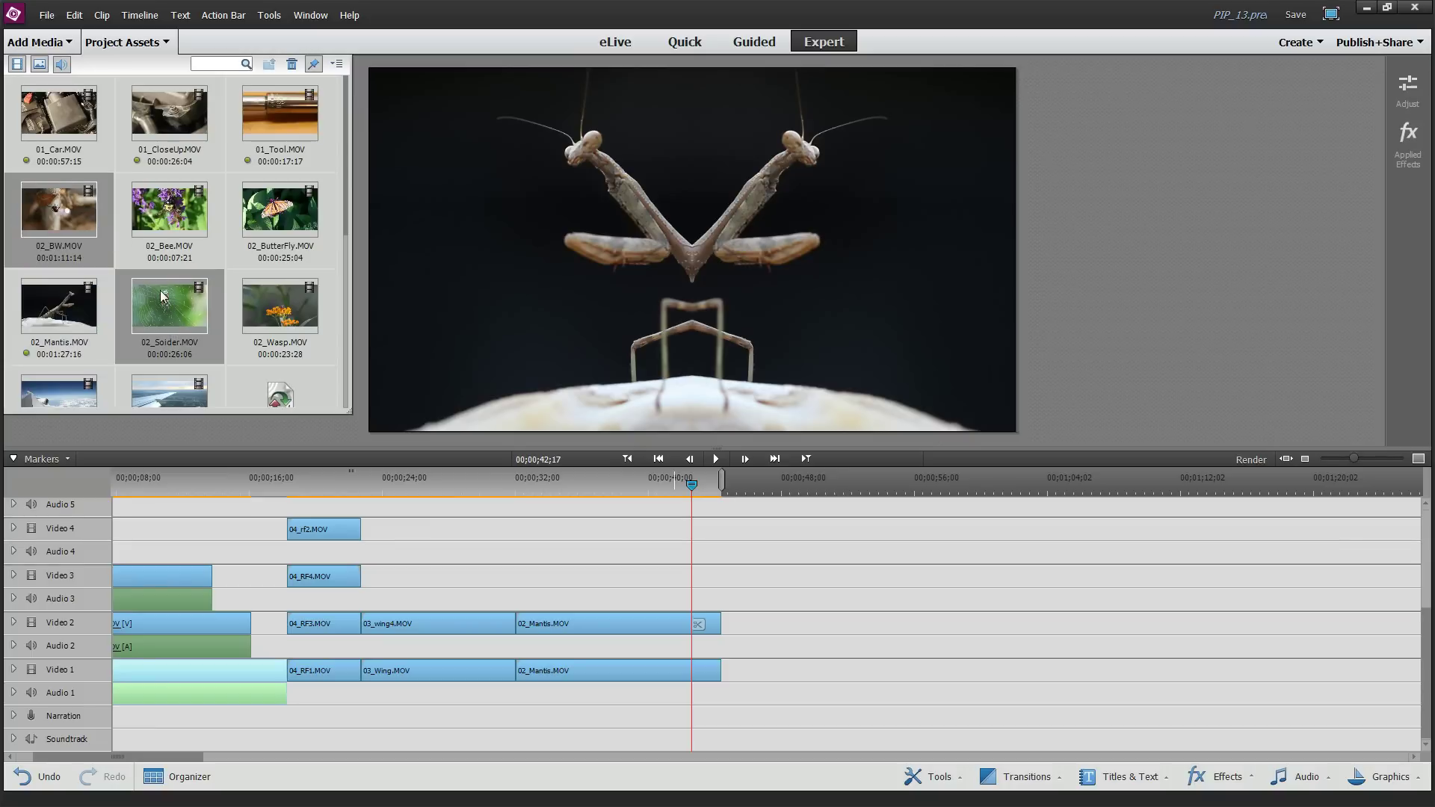
left_click(174, 208, "ctrl")
left_click(278, 323, "ctrl")
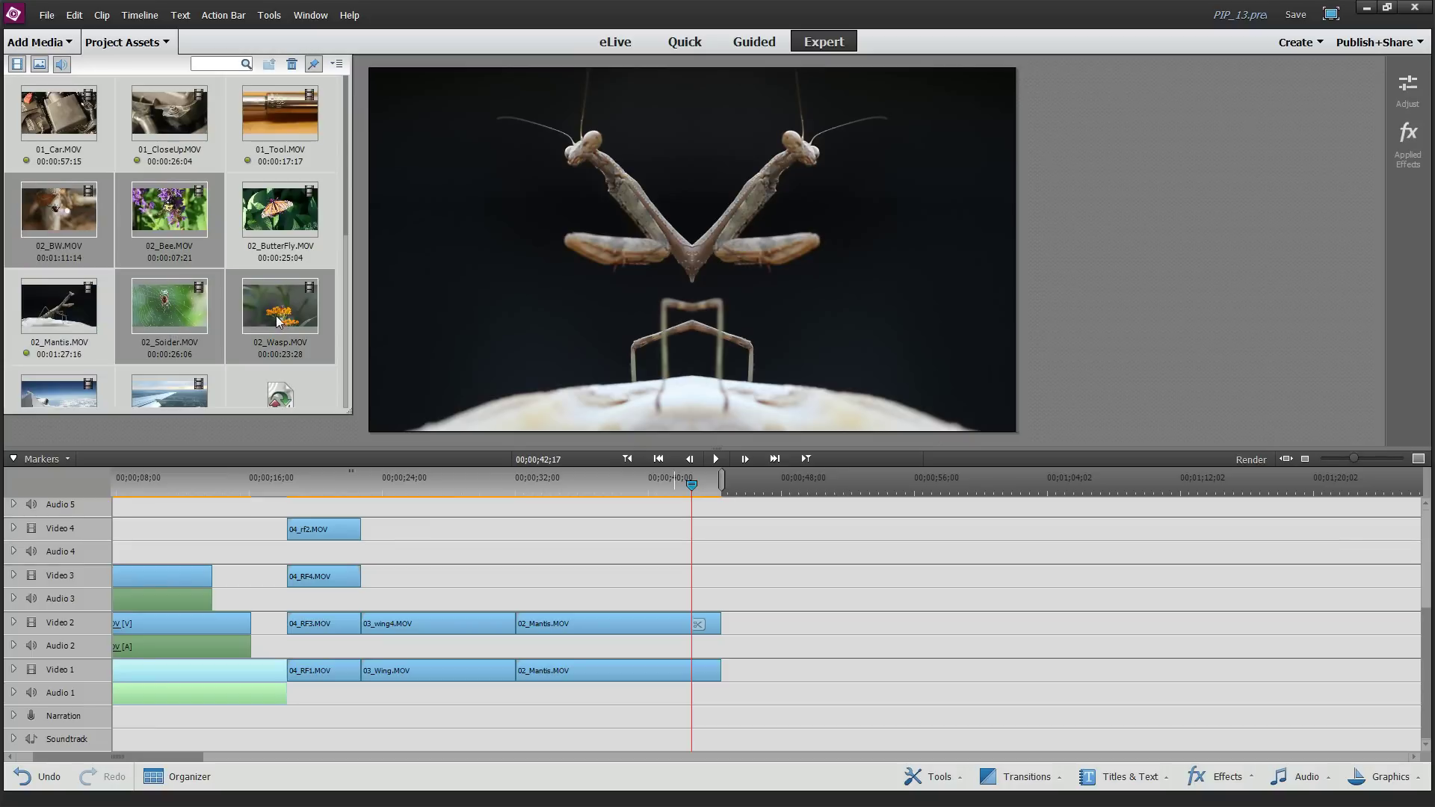
left_click_drag(670, 517, 731, 687)
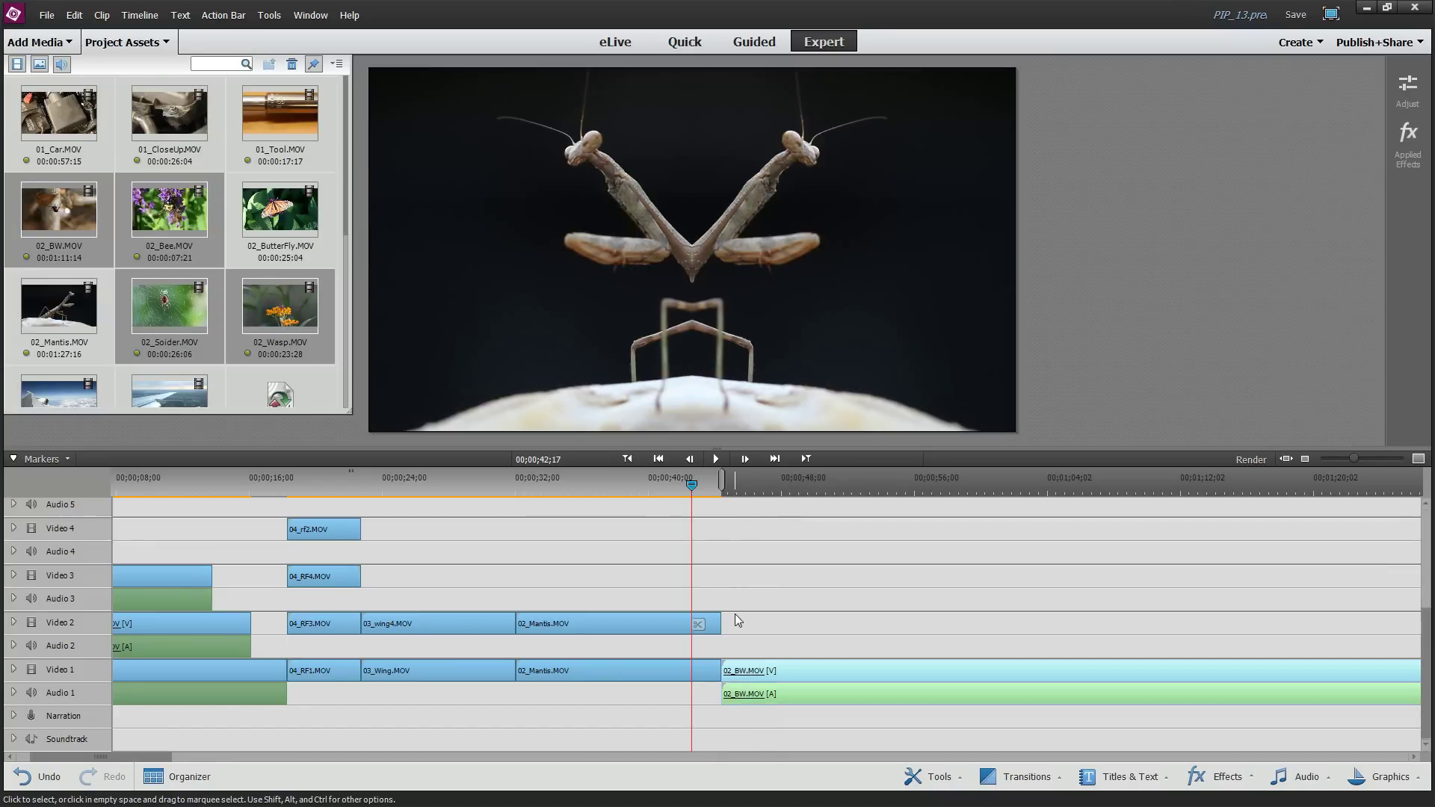
Place the playhead at 00;00;48;18 and stack 02_Spider.MOV on Video 2 and 02_Bee.MOV on Video 3, aligned with the start of 02_BW.MOV.
left_click(792, 482)
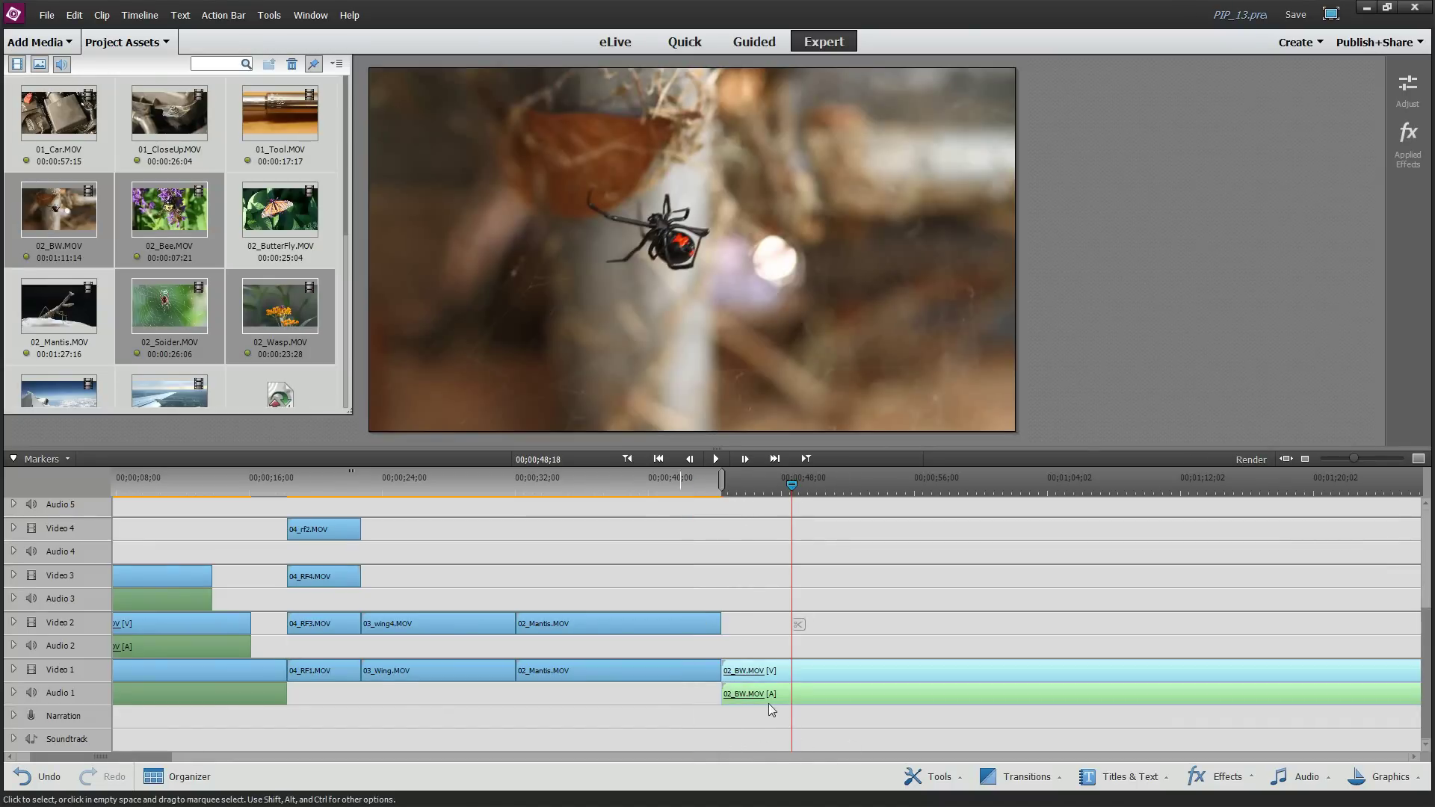
left_click(1309, 460)
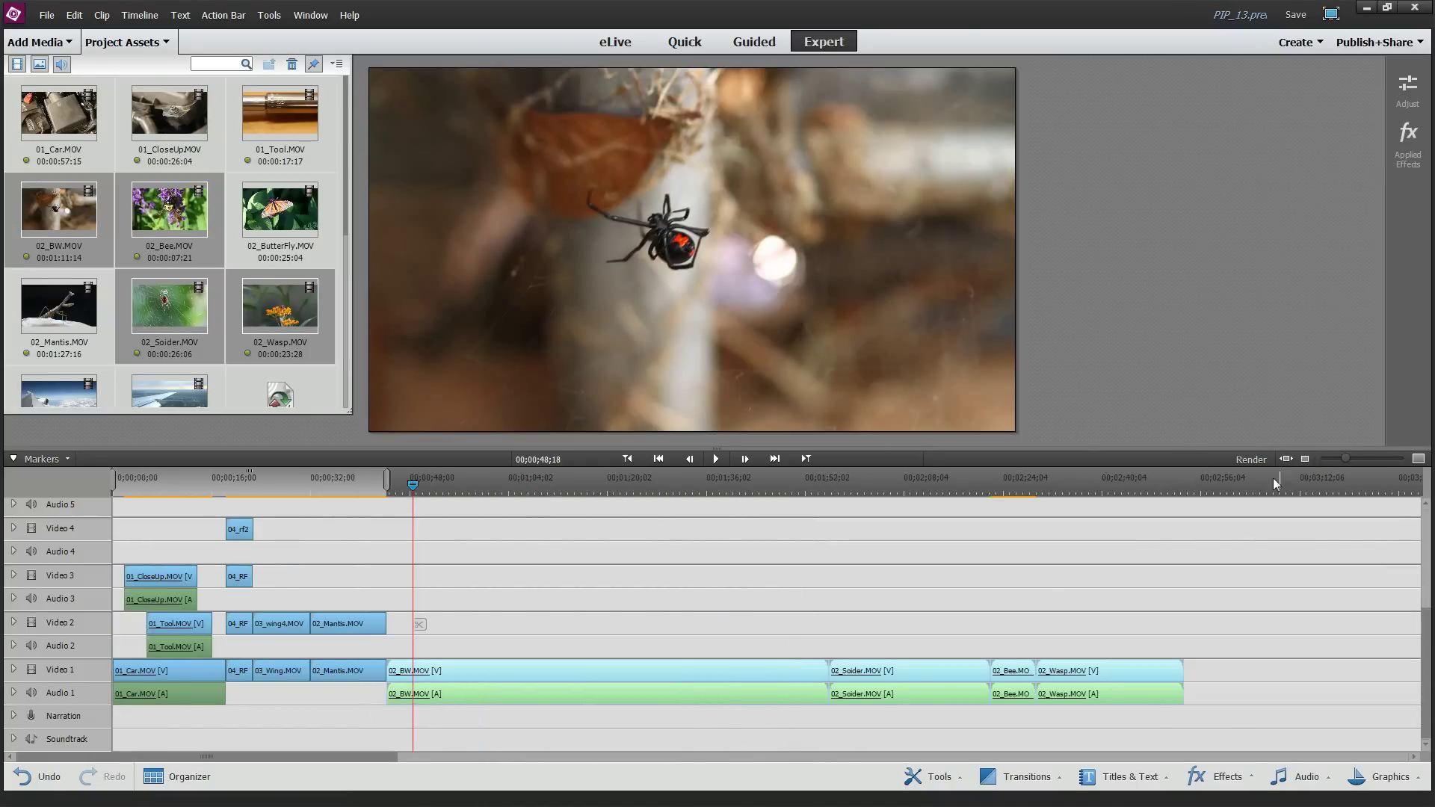
mouse_move(924, 672)
left_mouse_down()
mouse_move(951, 682)
mouse_move(600, 628)
mouse_move(466, 628)
left_mouse_up()
left_click(872, 622)
left_click(1011, 672)
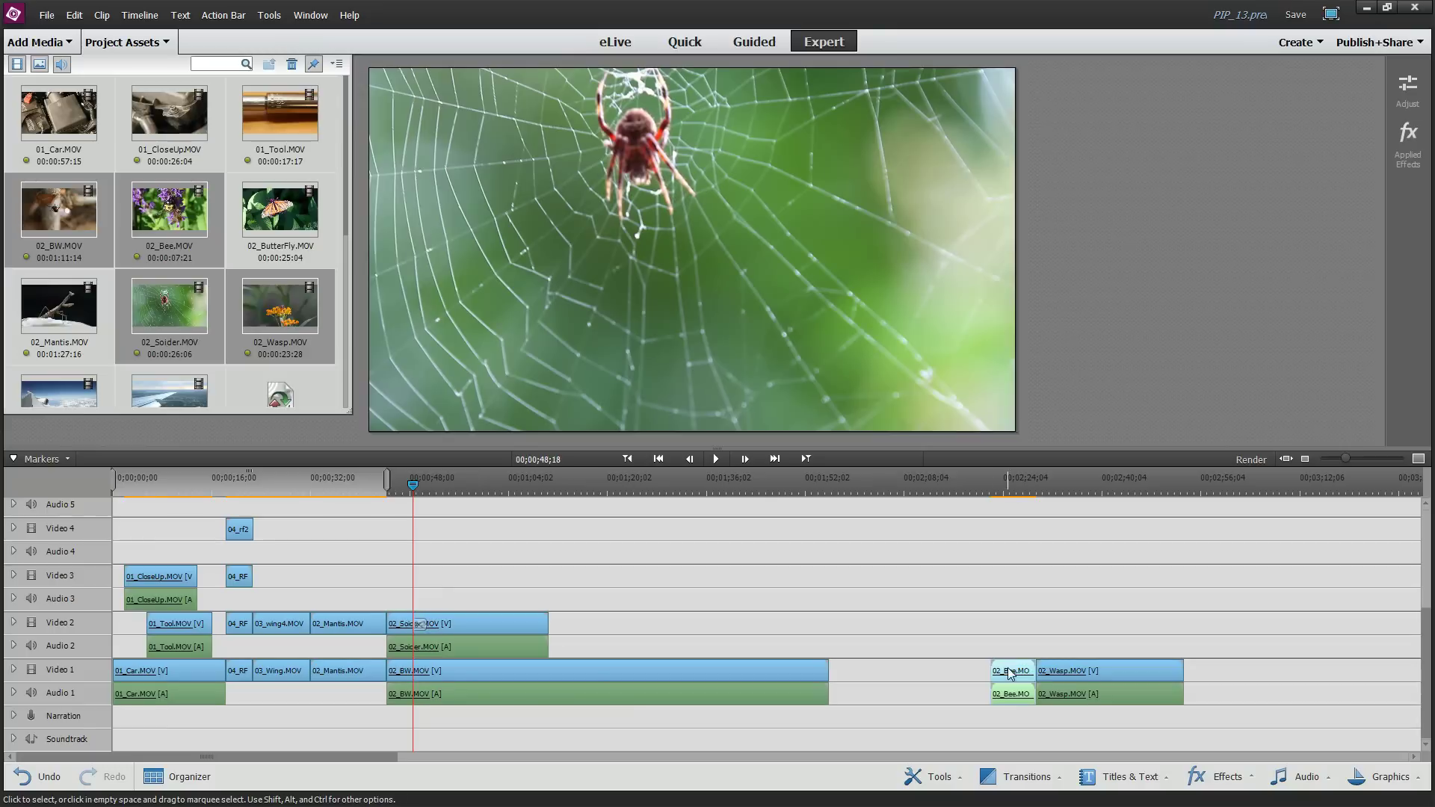
left_click_drag(1014, 677, 419, 604)
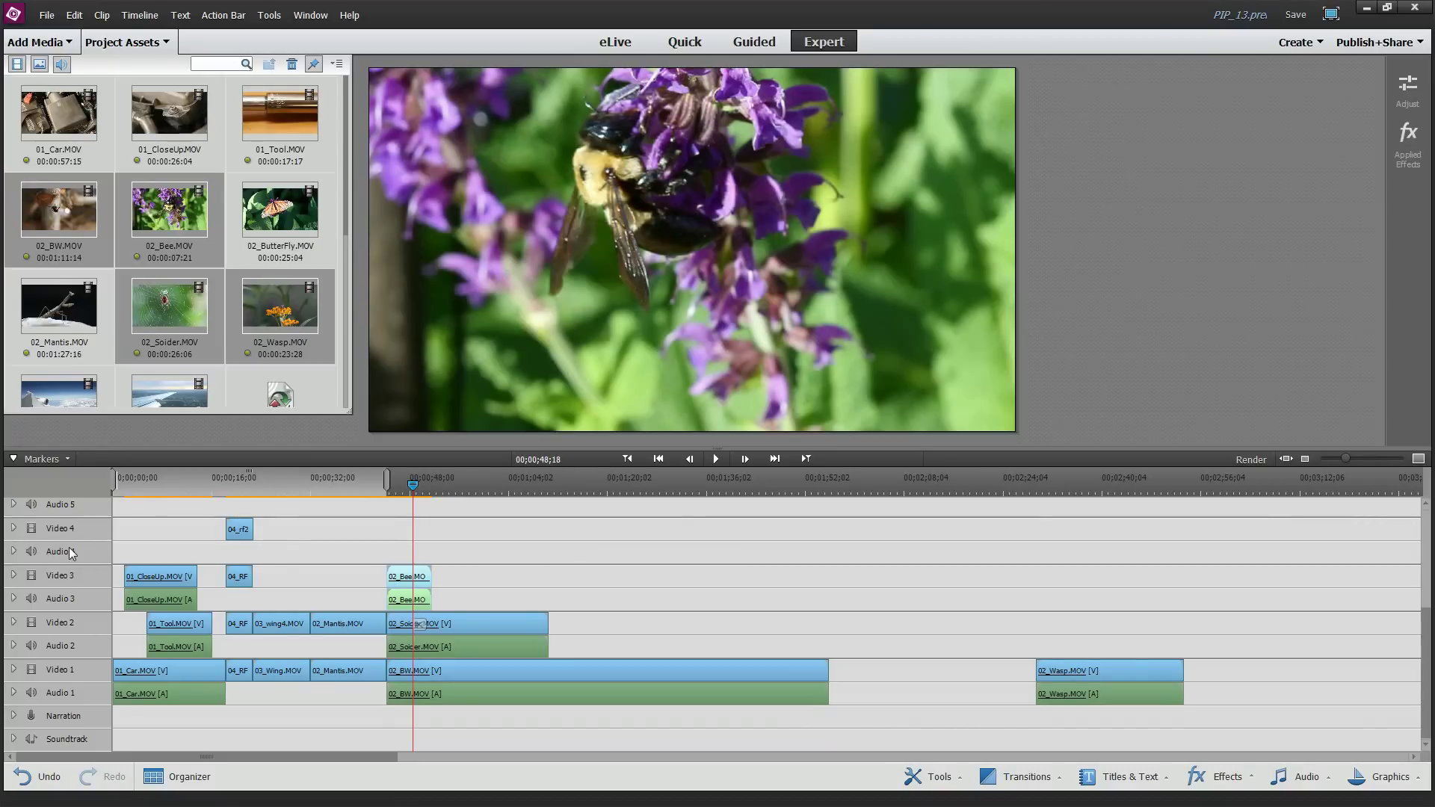
Move 02_Wasp.MOV to Video 4, aligned with the start of 02_Bee.MOV.
scroll(652, 610, "up", 5)
scroll(652, 608, "down", 4)
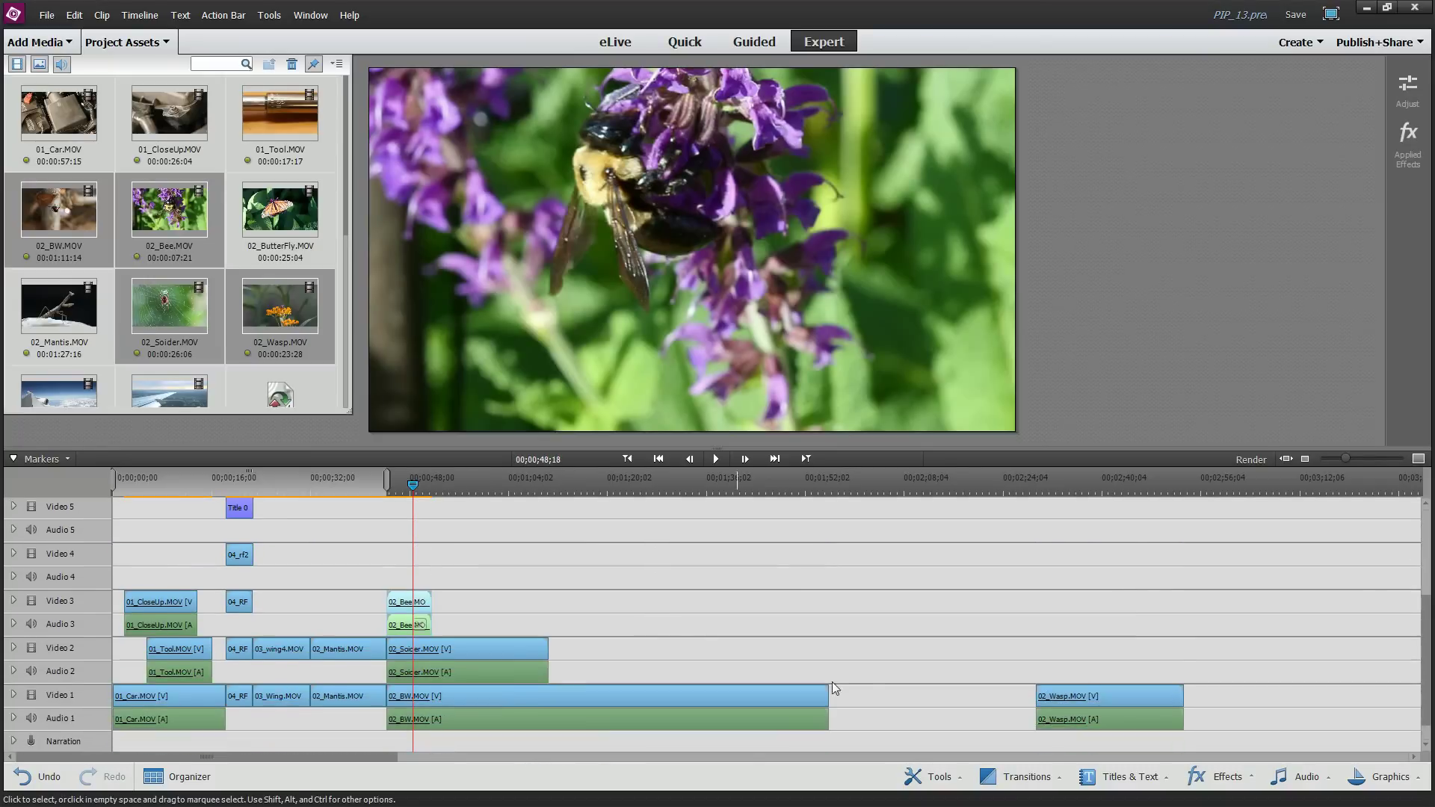
left_click_drag(1064, 700, 419, 569)
scroll(532, 570, "up", 3)
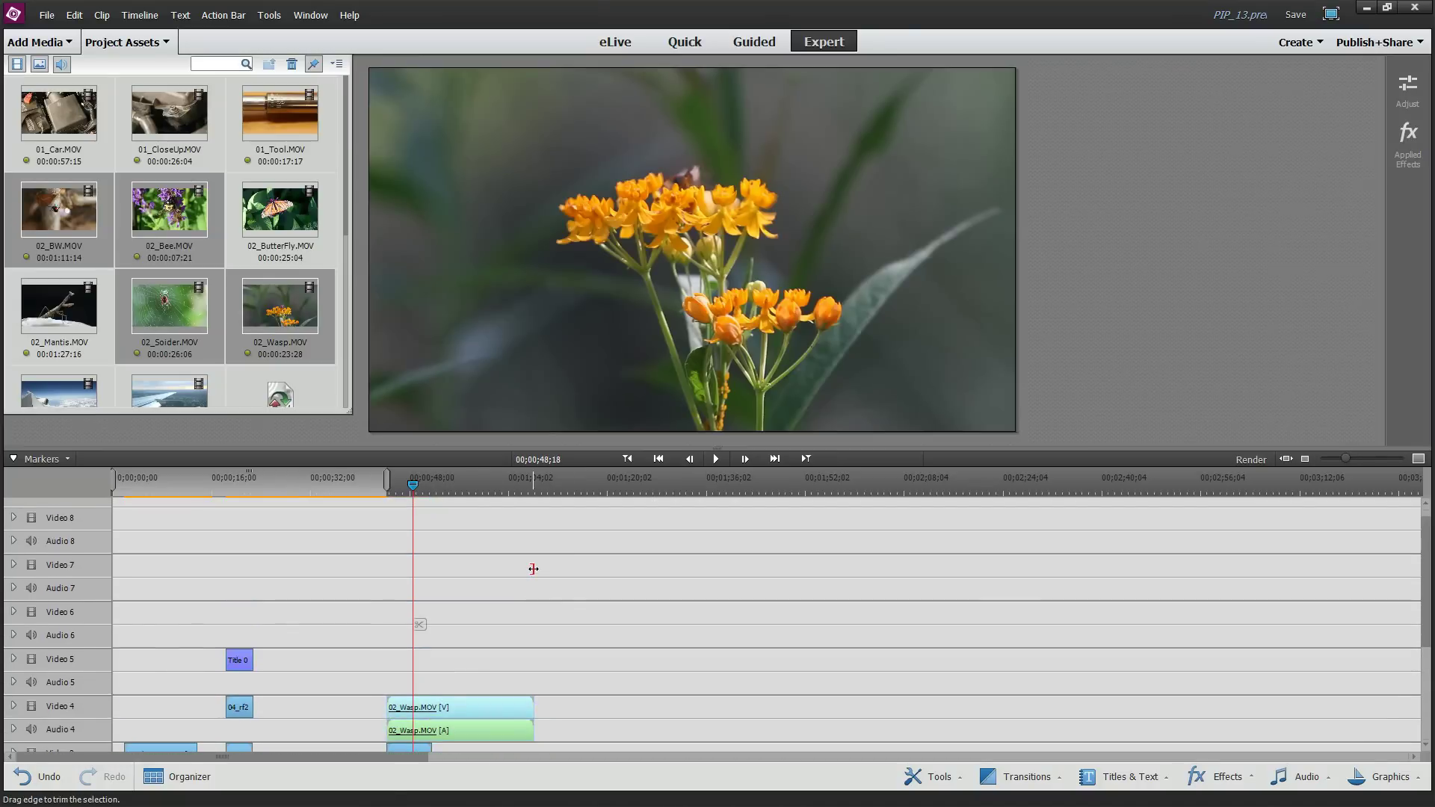
scroll(538, 688, "up", 1)
mouse_move(482, 724)
left_mouse_down()
mouse_move(447, 510)
mouse_move(472, 705)
left_mouse_up()
scroll(622, 657, "down", 5)
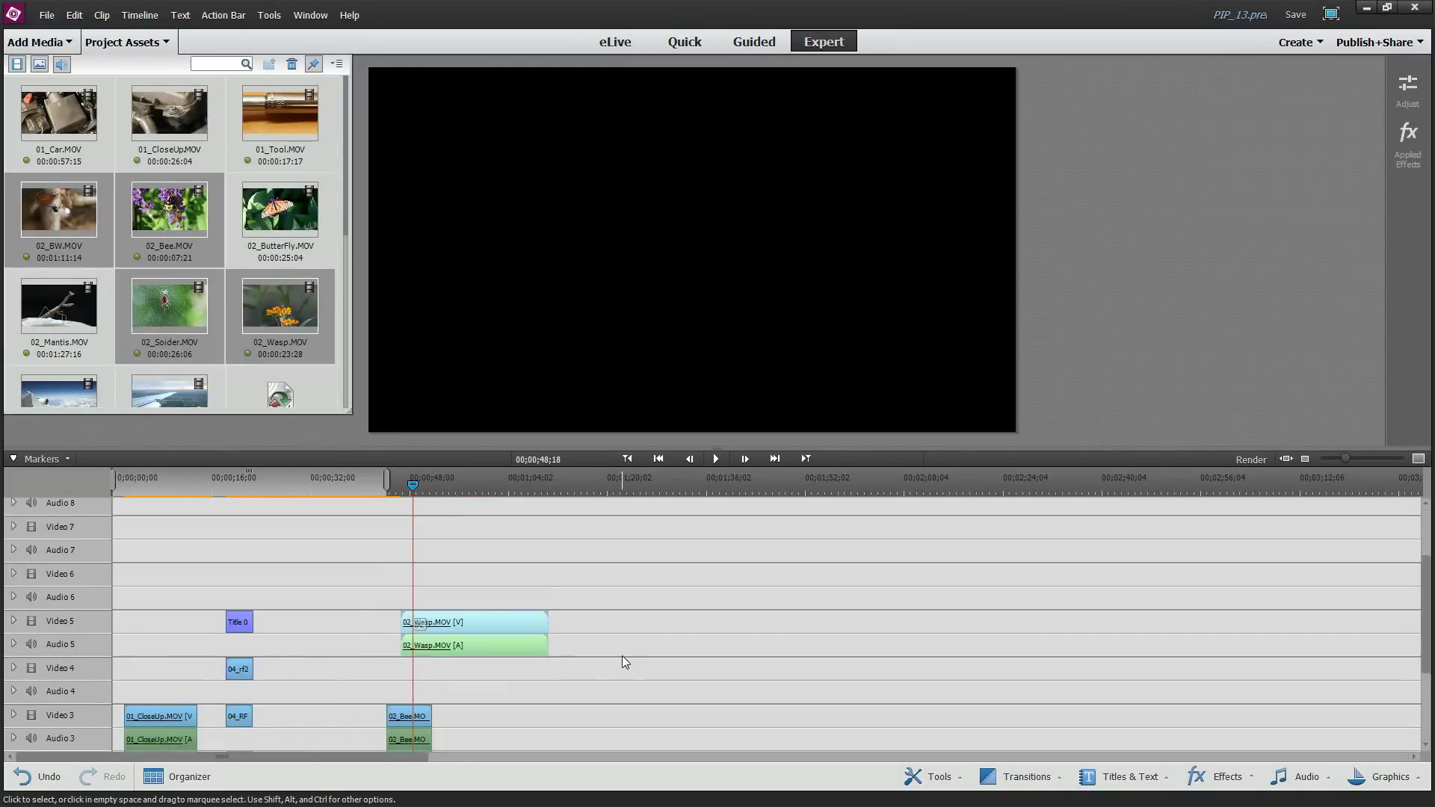
left_click_drag(492, 605, 478, 646)
scroll(577, 637, "down", 3)
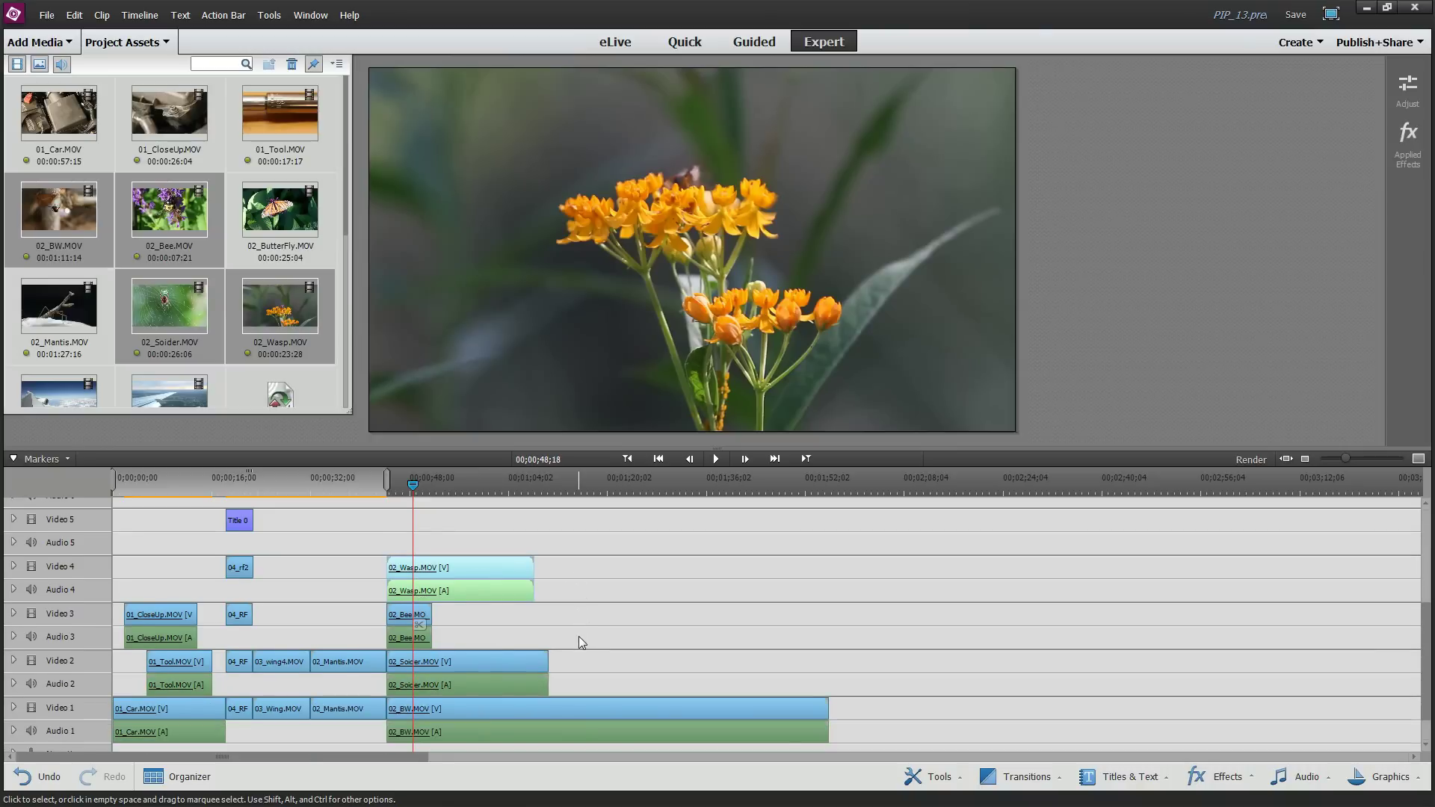
Trim the ends of 02_Wasp.MOV, 02_Spider.MOV and 02_BW.MOV to match the end of 02_Bee.MOV.
scroll(579, 636, "down", 2)
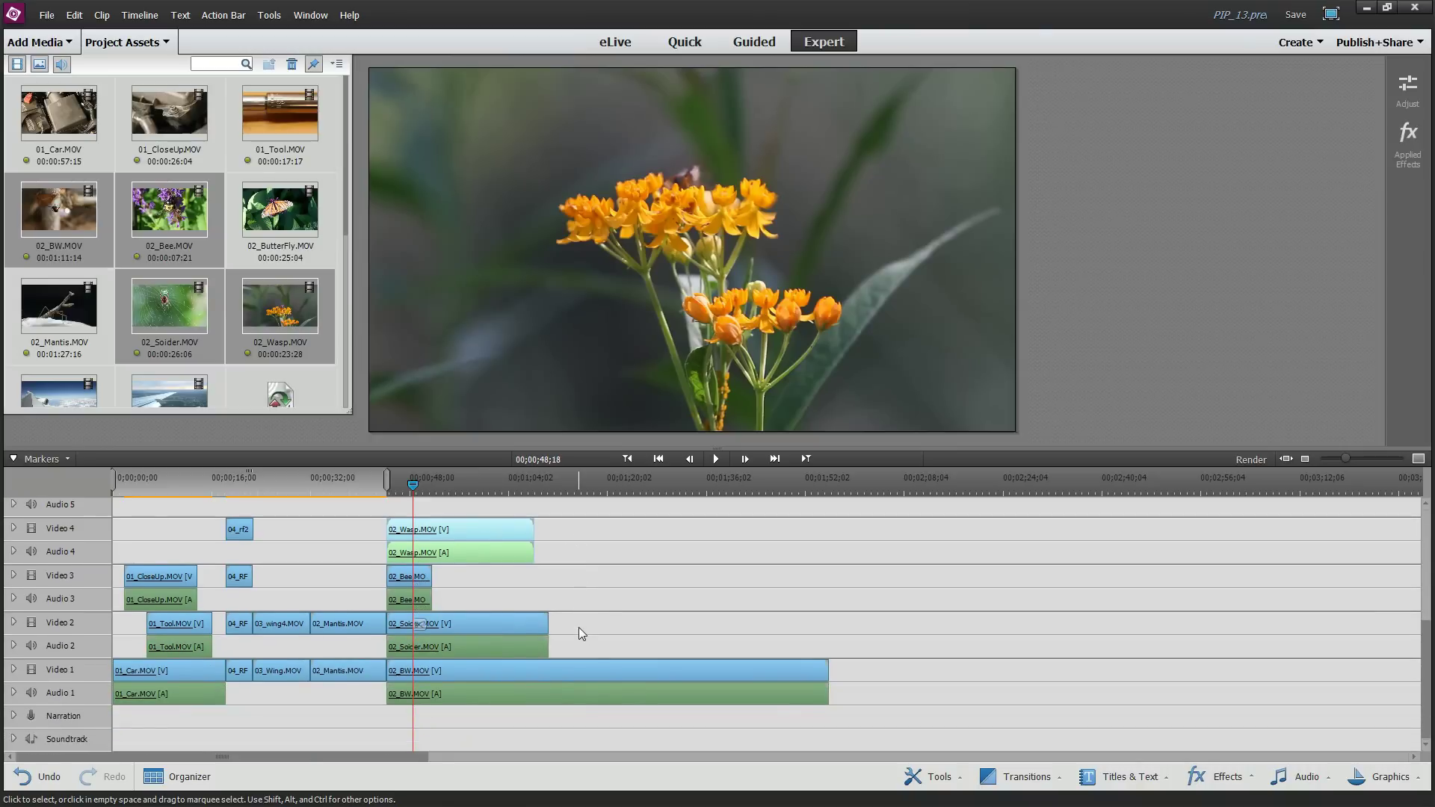
left_click(518, 554)
left_click_drag(479, 557, 432, 557)
left_click(487, 623)
left_click_drag(545, 626, 434, 626)
left_click(724, 676)
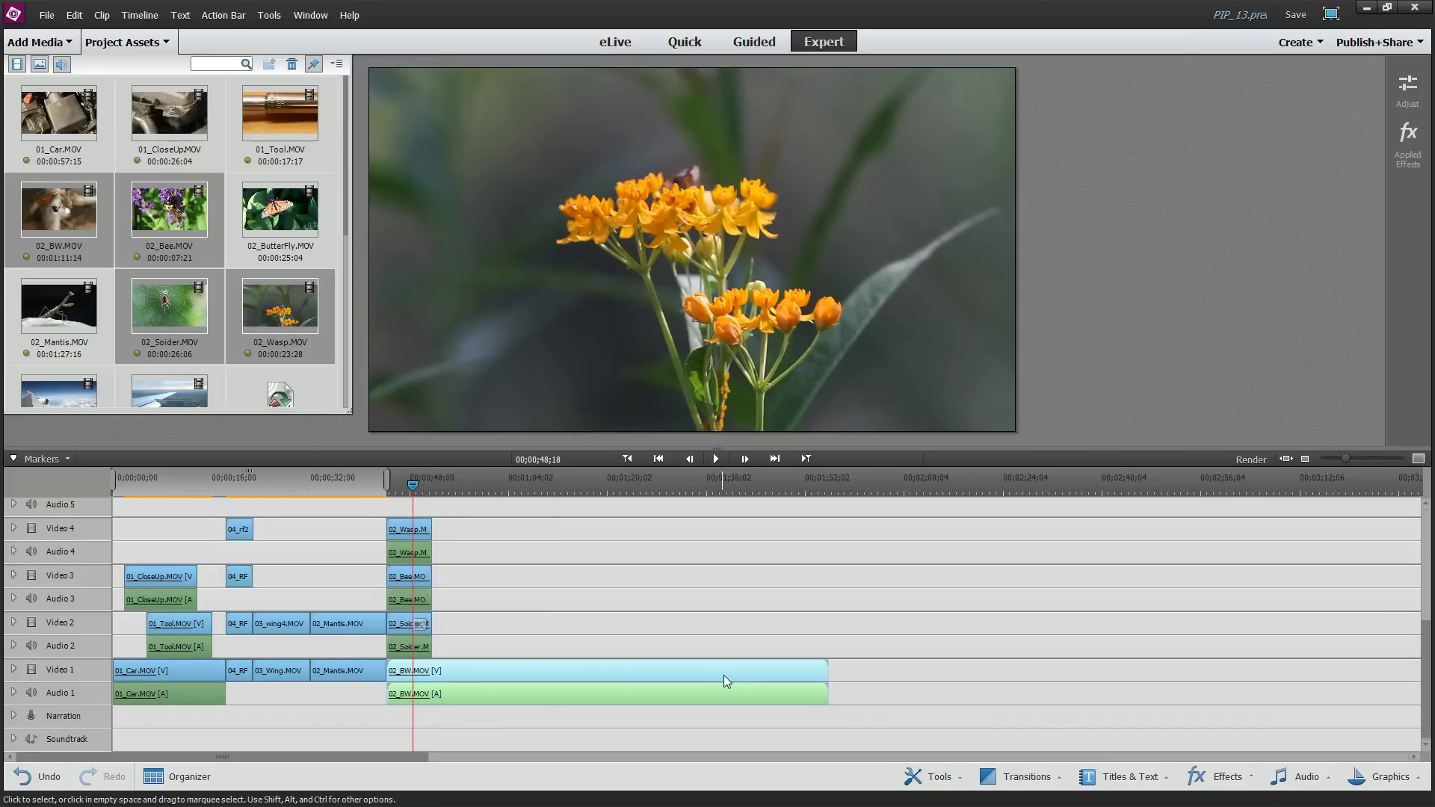
left_click_drag(827, 676, 434, 674)
Delete the audio of 02_Wasp.MOV on Video 4 and of 02_Bee.MOV on Video 3.
left_click(407, 548)
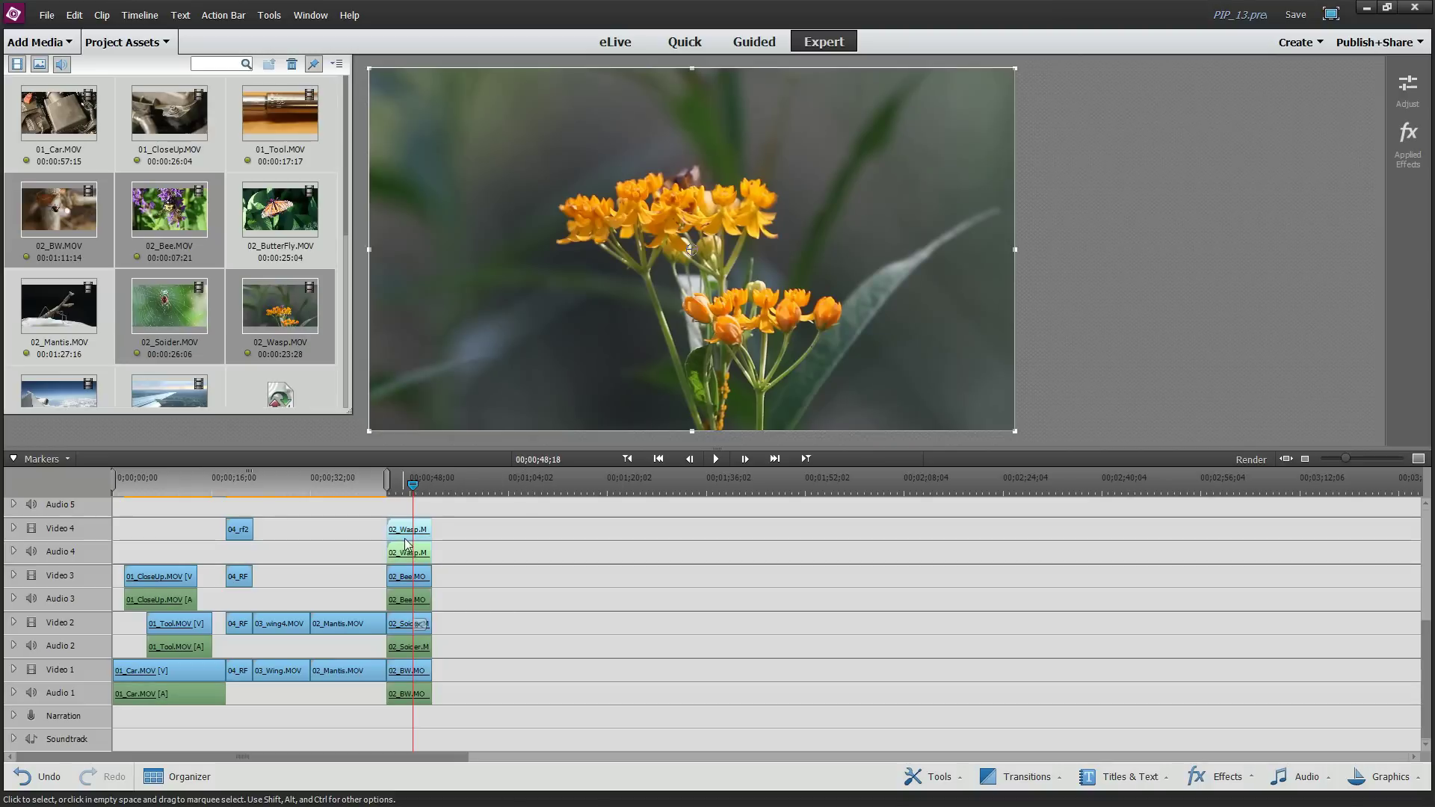
right_click(408, 548)
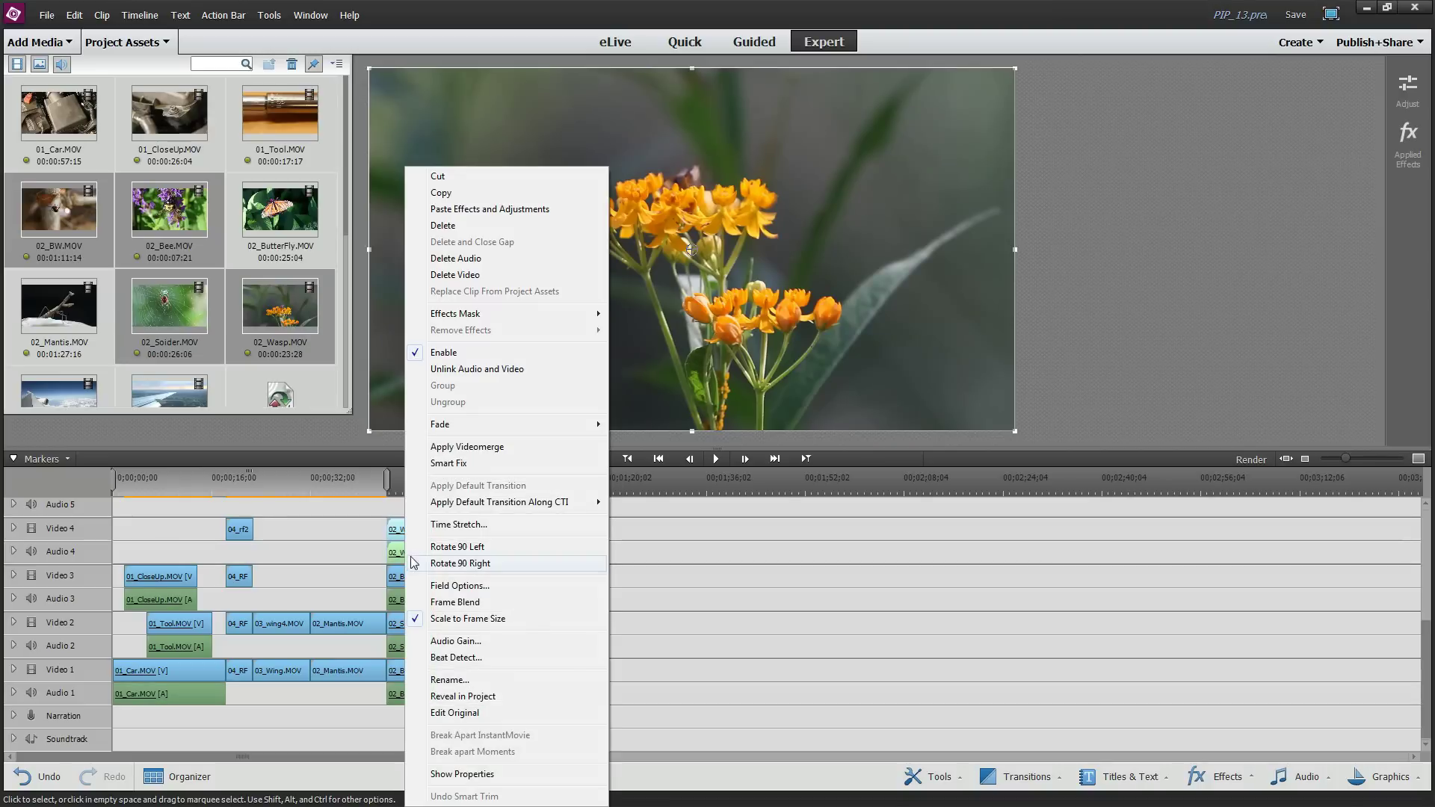
left_click(485, 258)
right_click(422, 575)
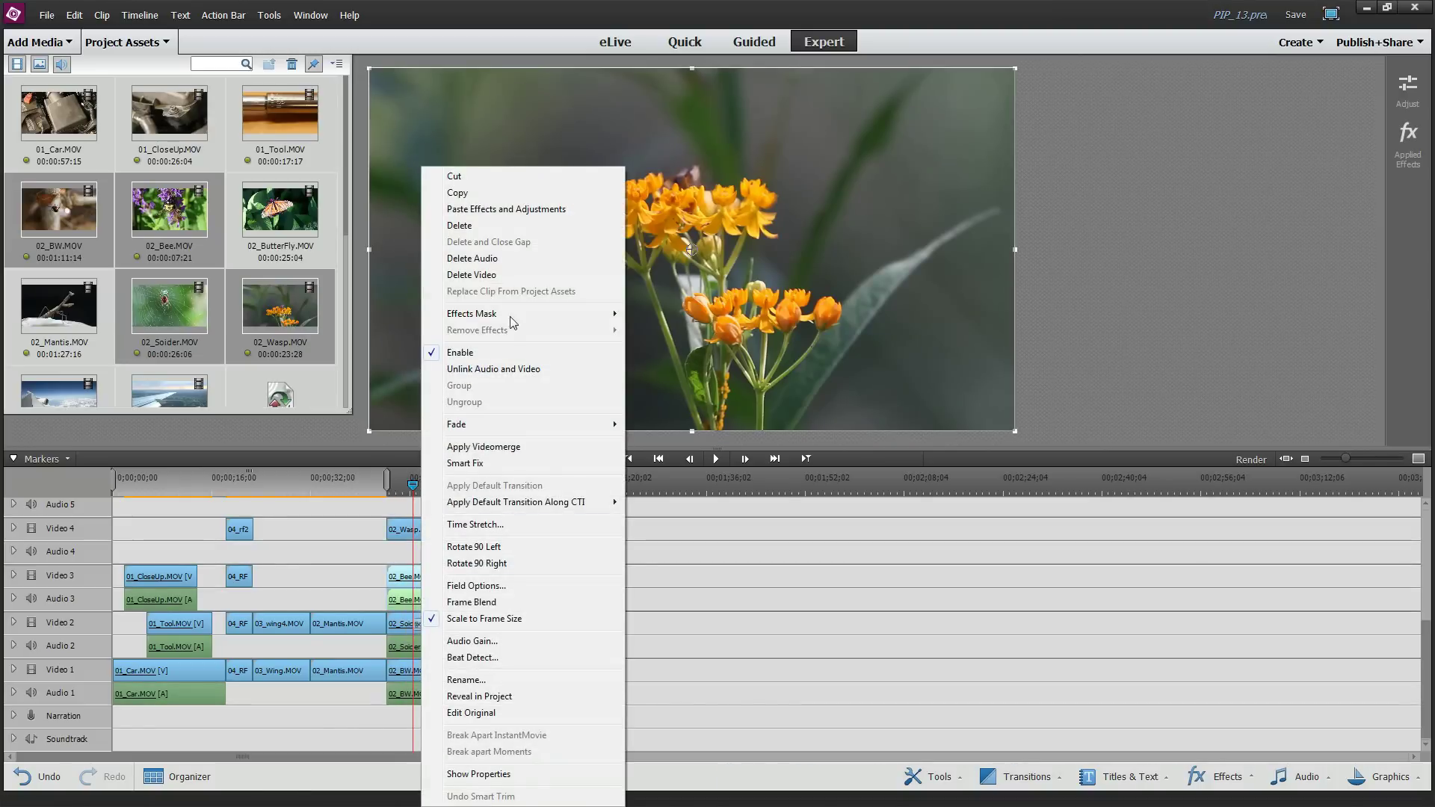
left_click(456, 259)
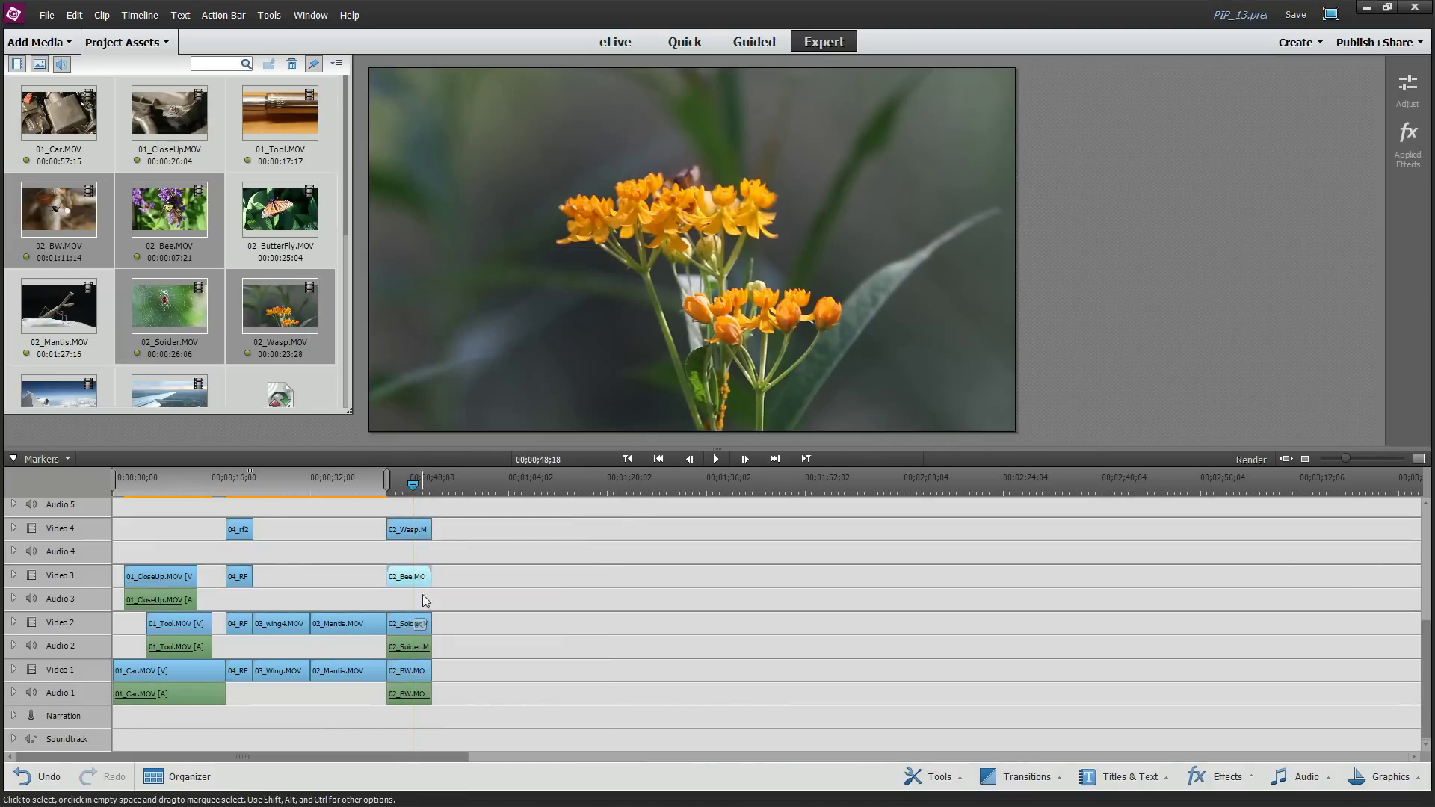
Delete the audio of 02_Spider.MOV on Video 2 and of 02_BW.MOV on Video 1.
left_click(14, 646)
left_click(418, 649)
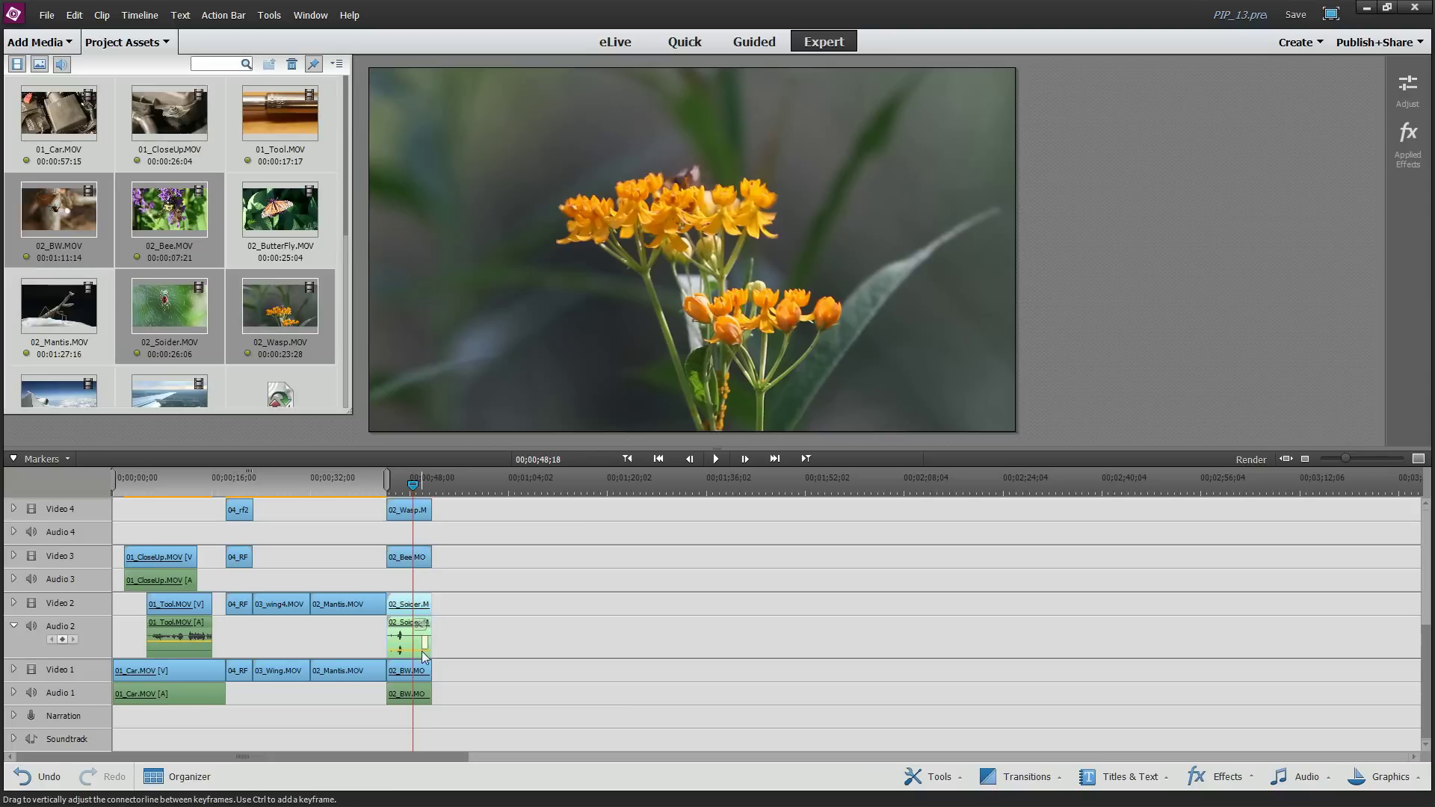
right_click(410, 642)
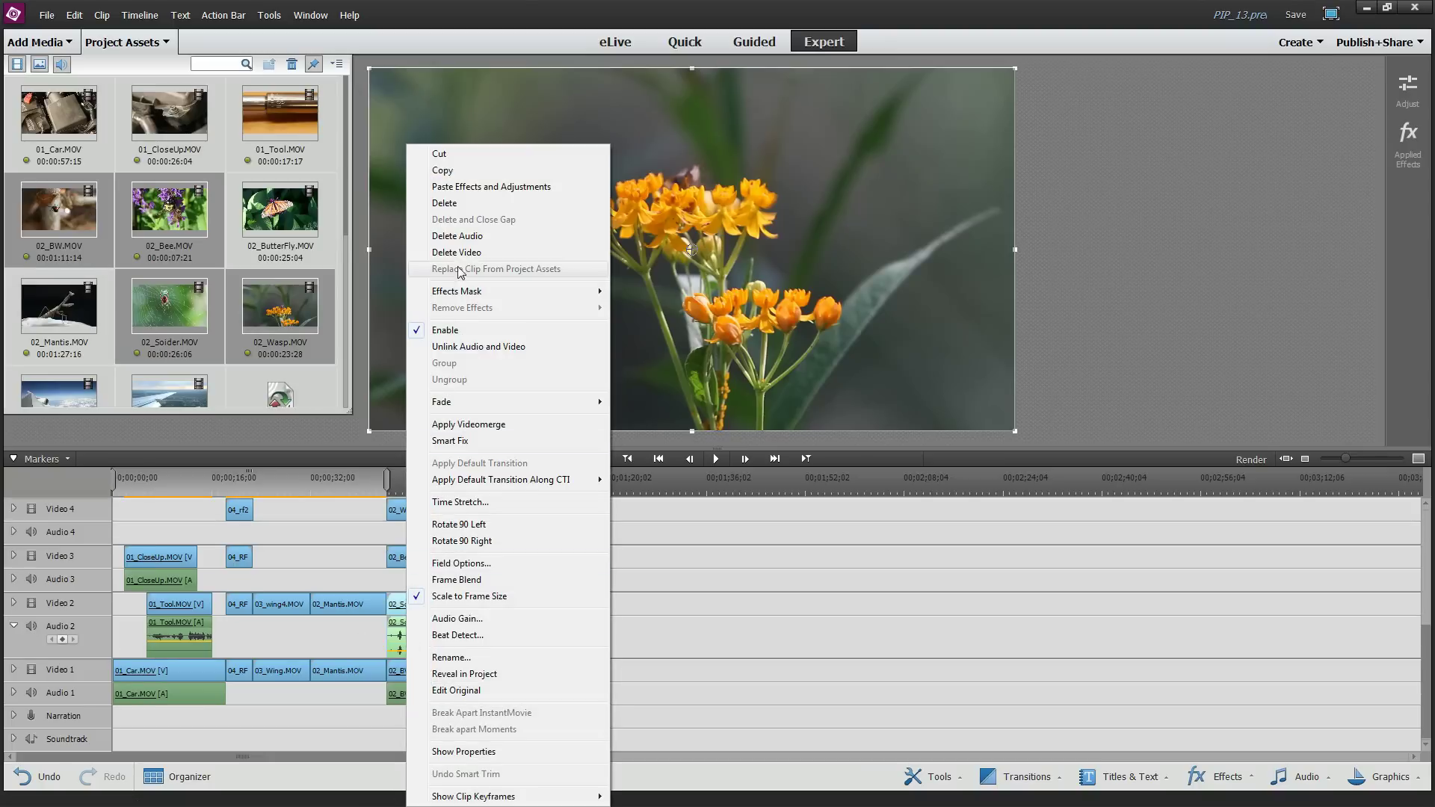
left_click(464, 236)
right_click(412, 669)
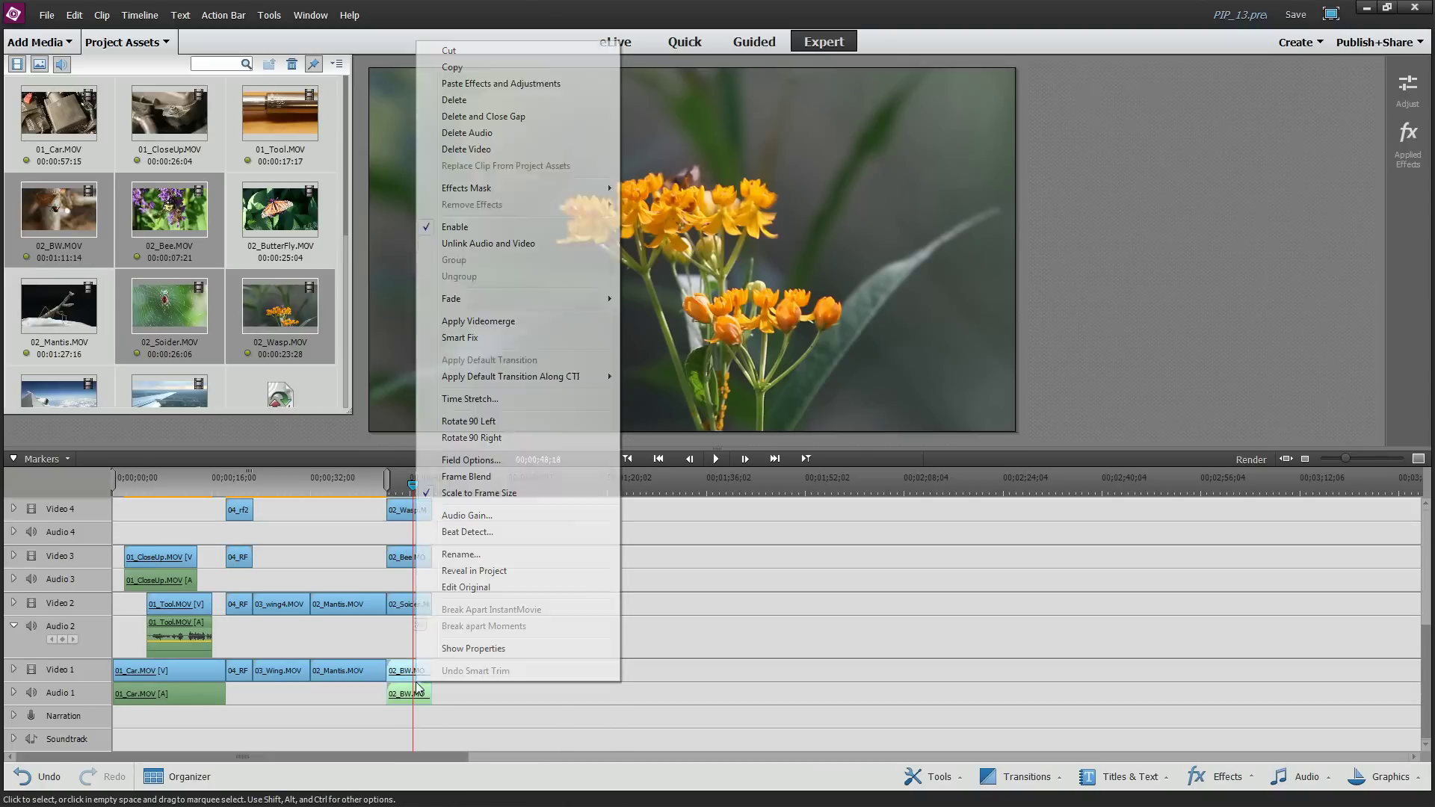
left_click(477, 138)
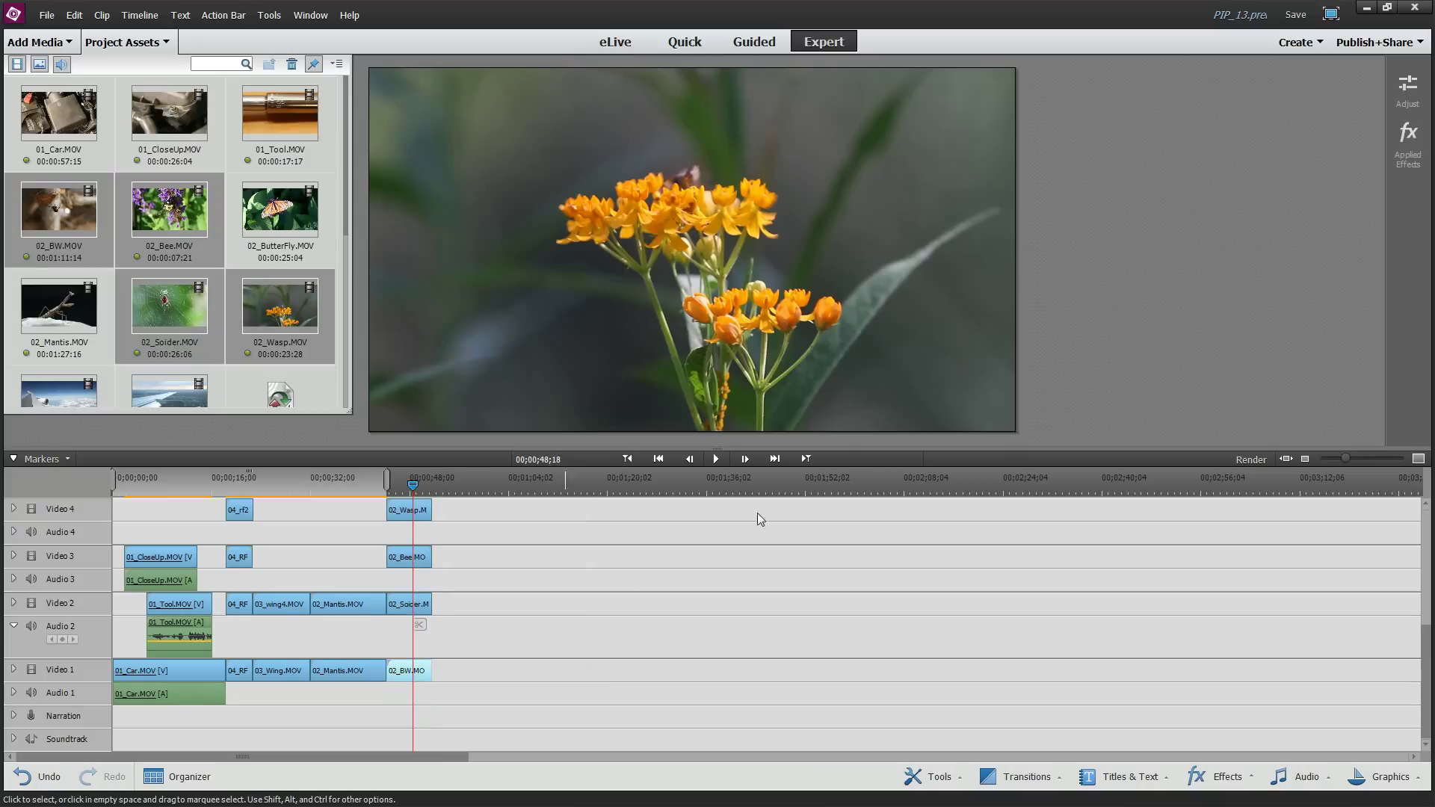
Place the playhead at 00;00;44;23, near the start of the four stacked clips, and hide the project assets.
left_click(1419, 459)
left_click(1419, 460)
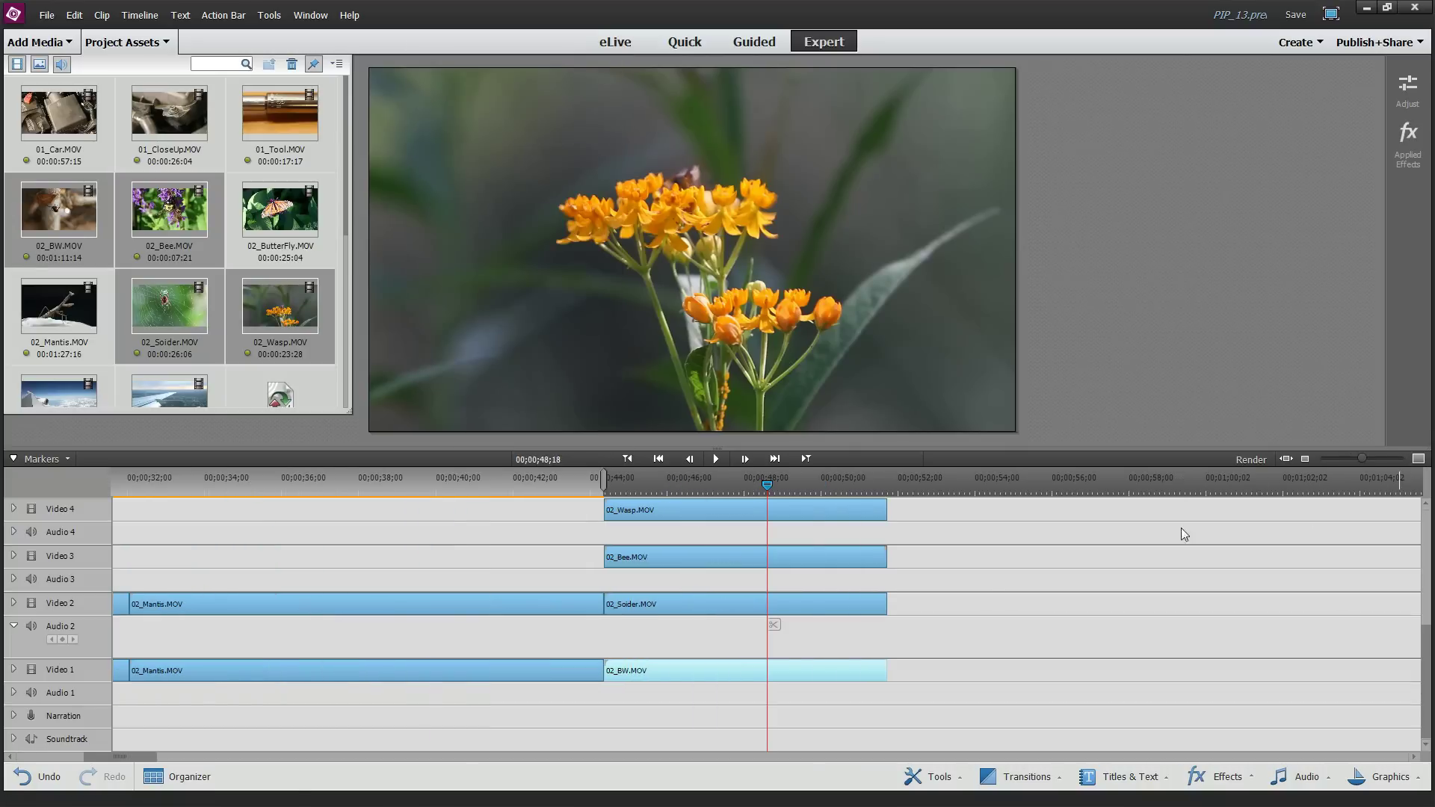
left_click_drag(770, 486, 622, 487)
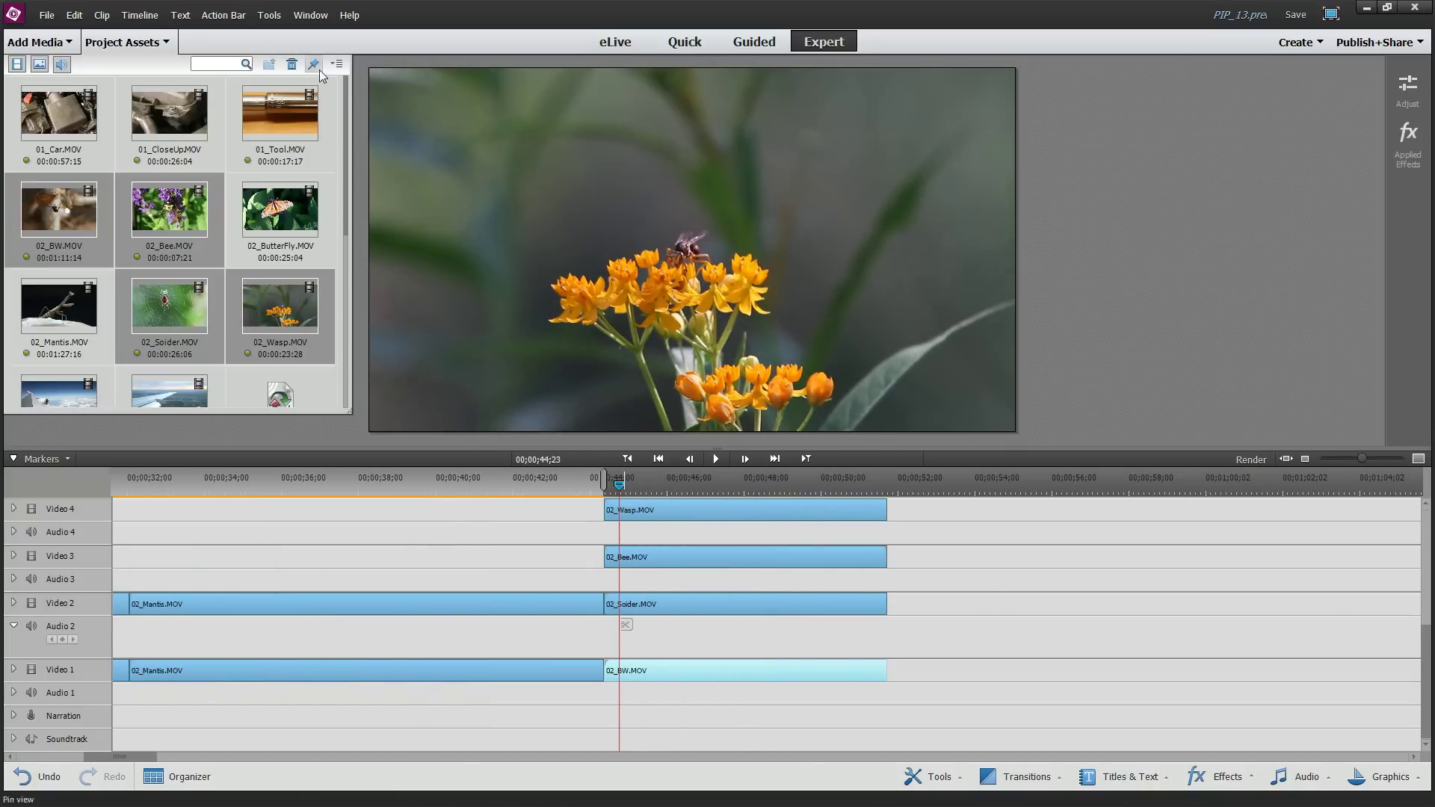
left_click(166, 42)
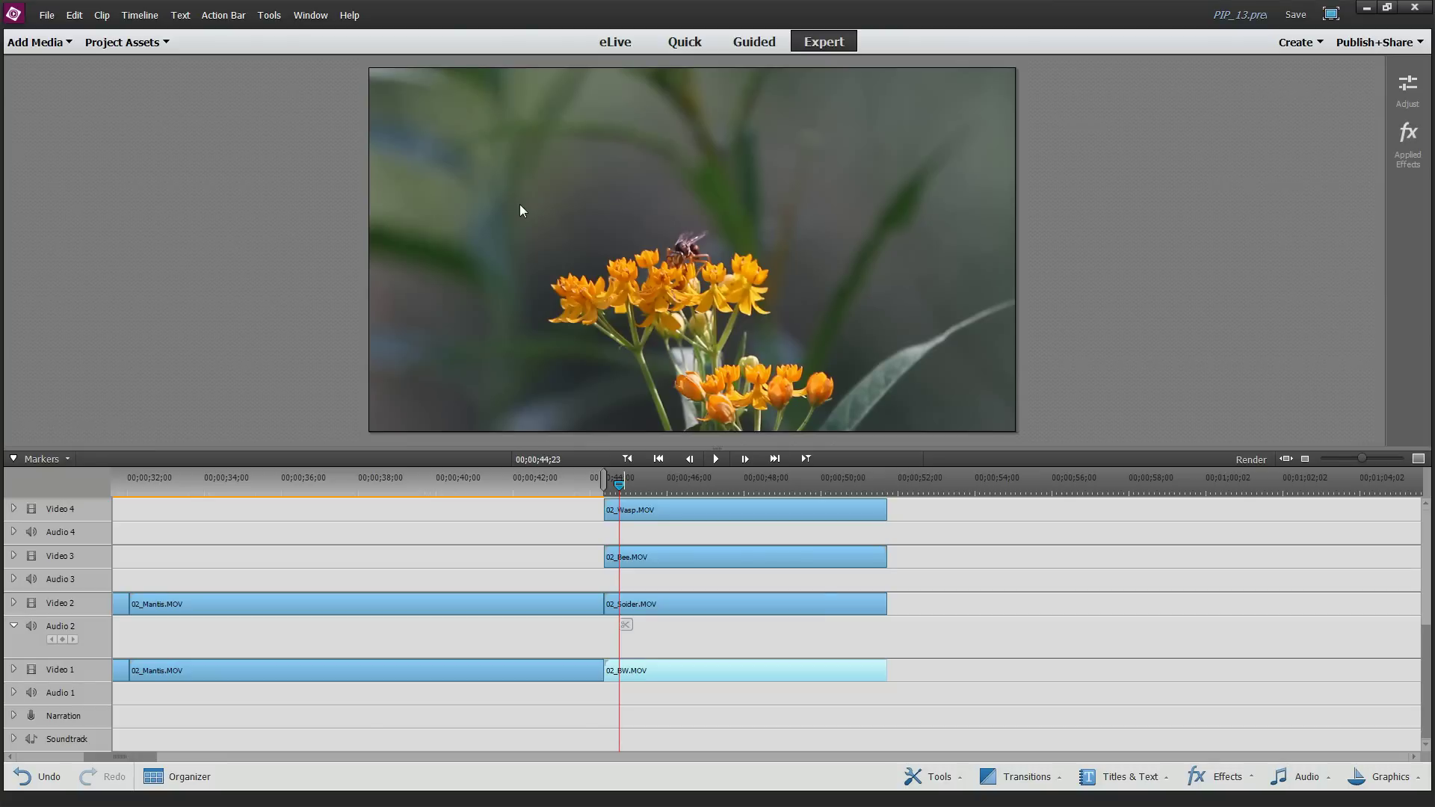
Apply the Crop effect to 02_Wasp.MOV, 02_Bee.MOV, 02_Spider.MOV and 02_BW.MOV, and collapse the Audio 2 track.
left_click(655, 510)
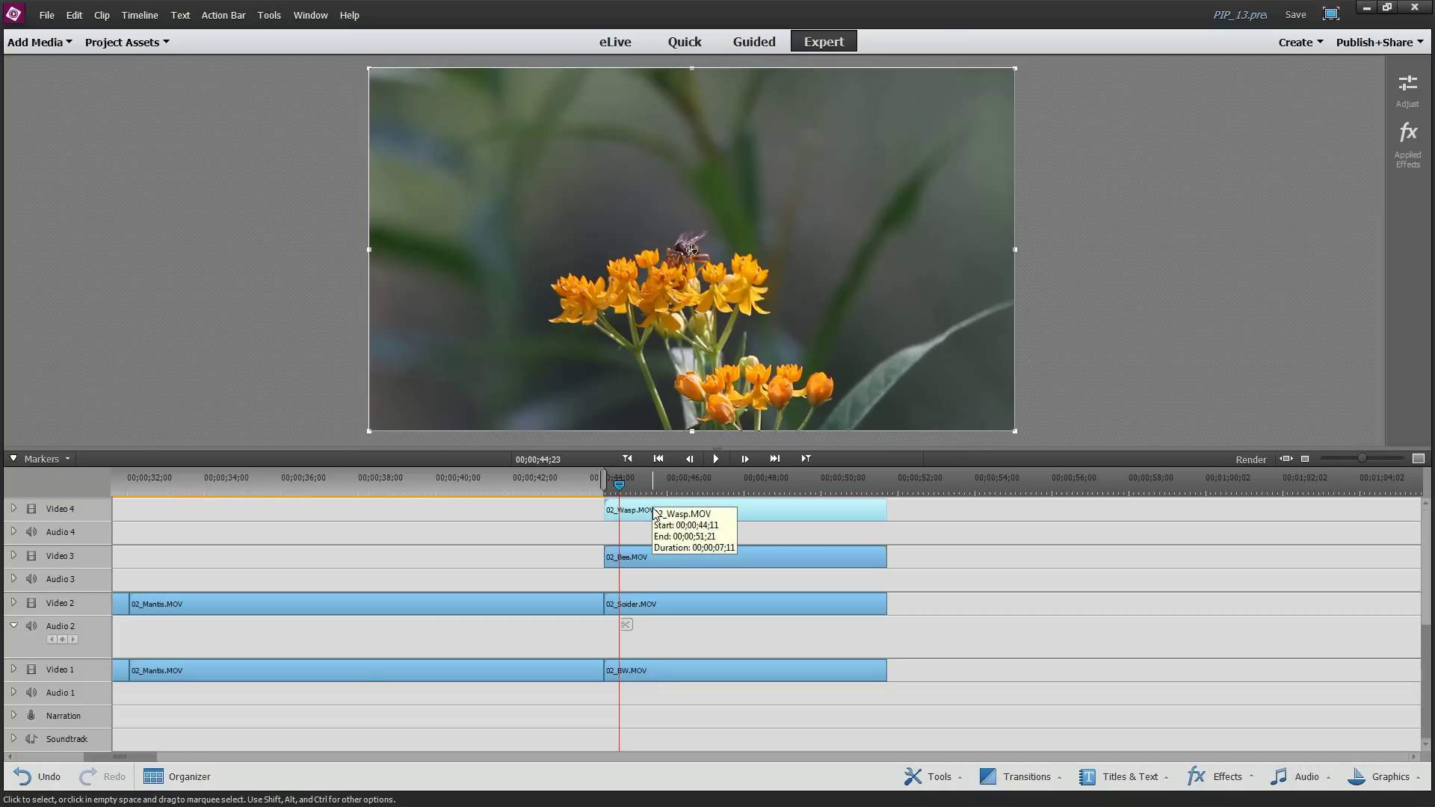
left_click(1253, 782)
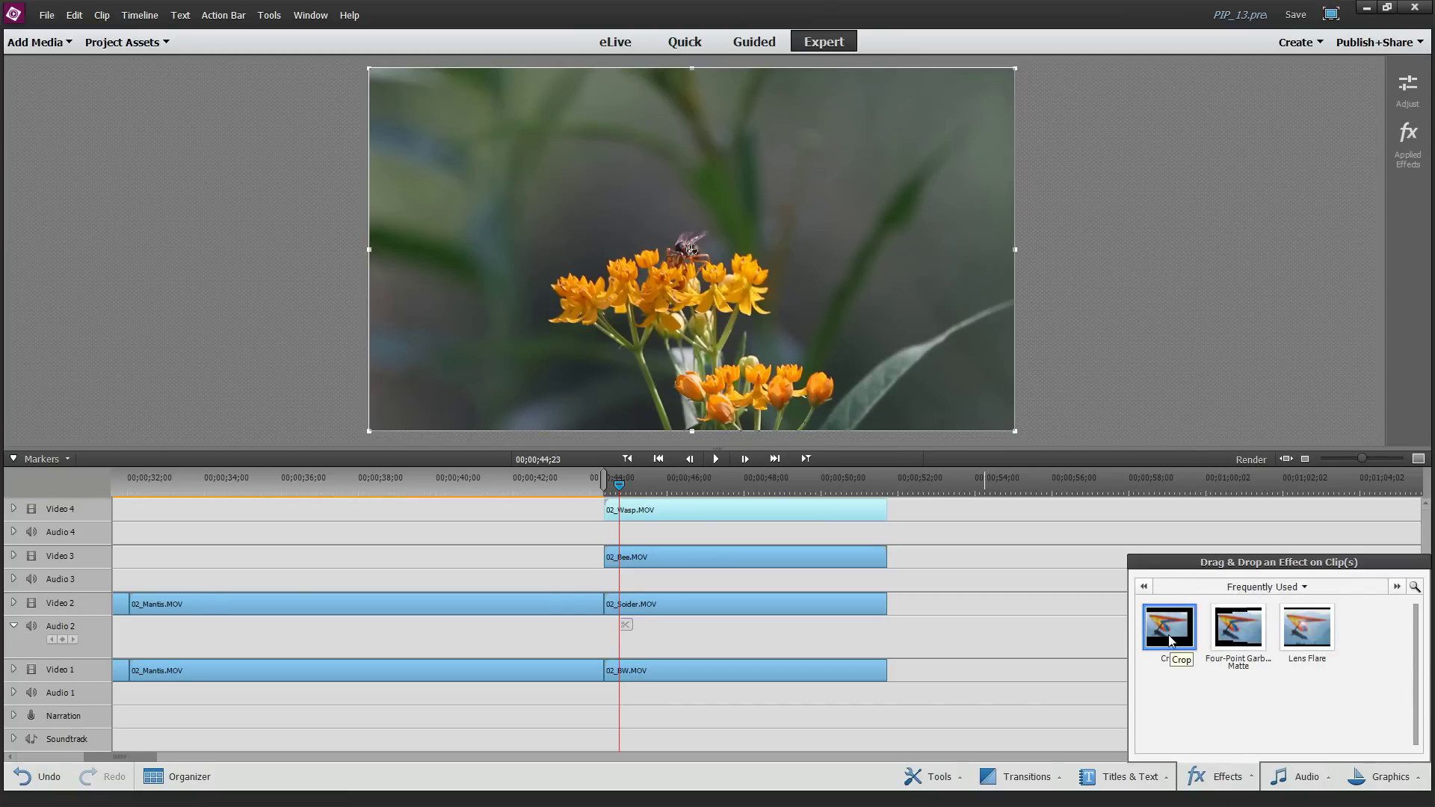
left_click_drag(1171, 640, 969, 668)
left_click_drag(1170, 628, 760, 559)
left_click(1214, 777)
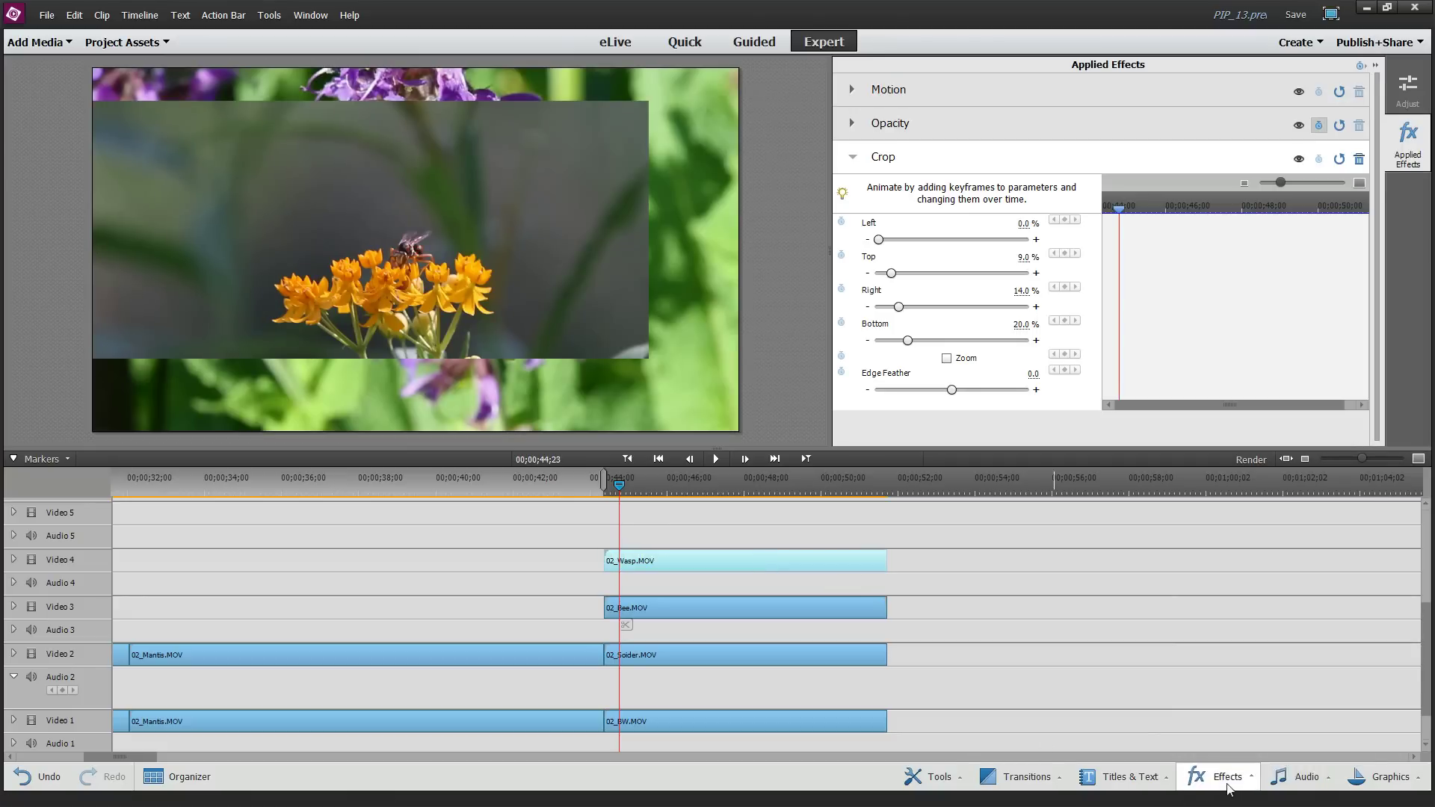
left_click_drag(1170, 632, 739, 618)
left_click(1215, 777)
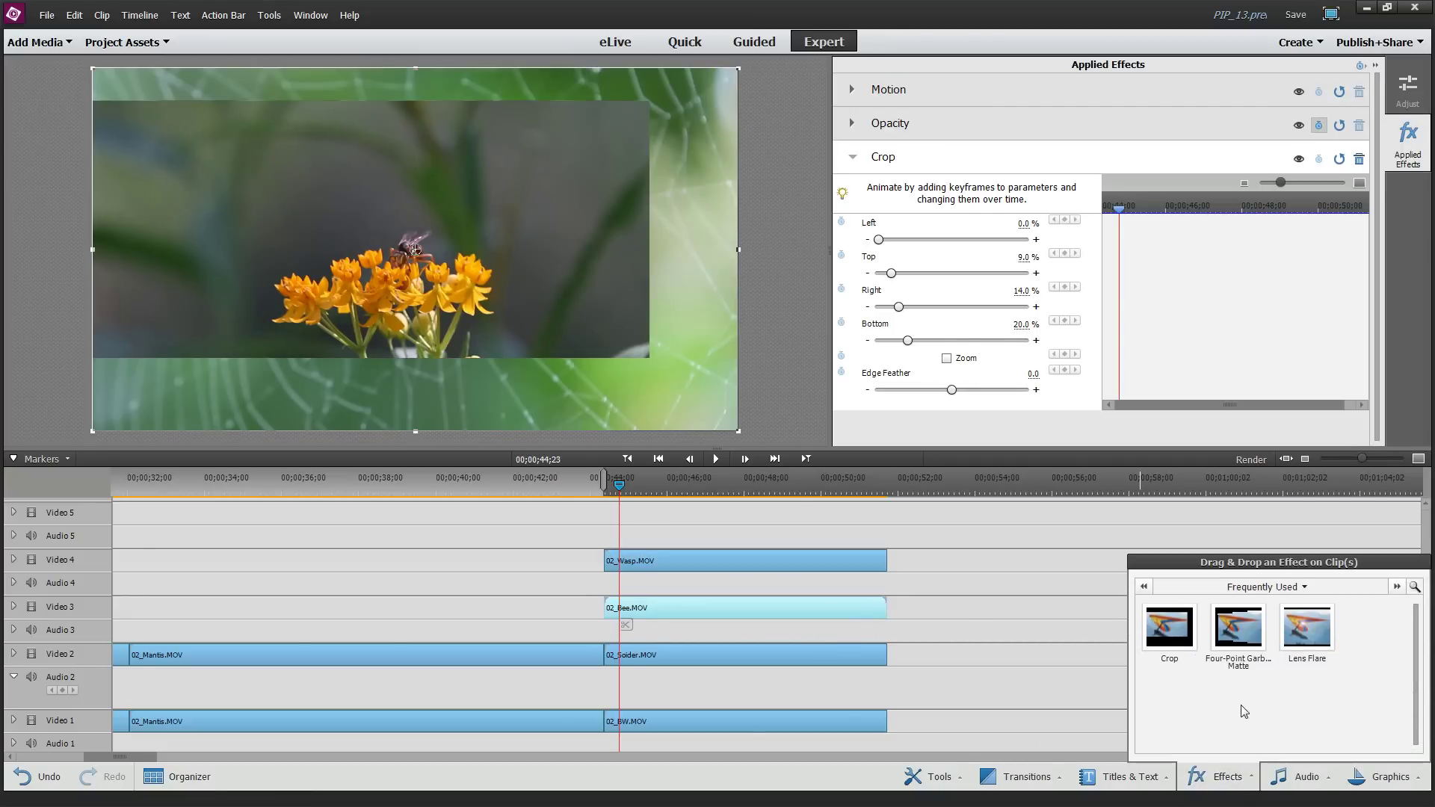
left_click_drag(1170, 628, 766, 661)
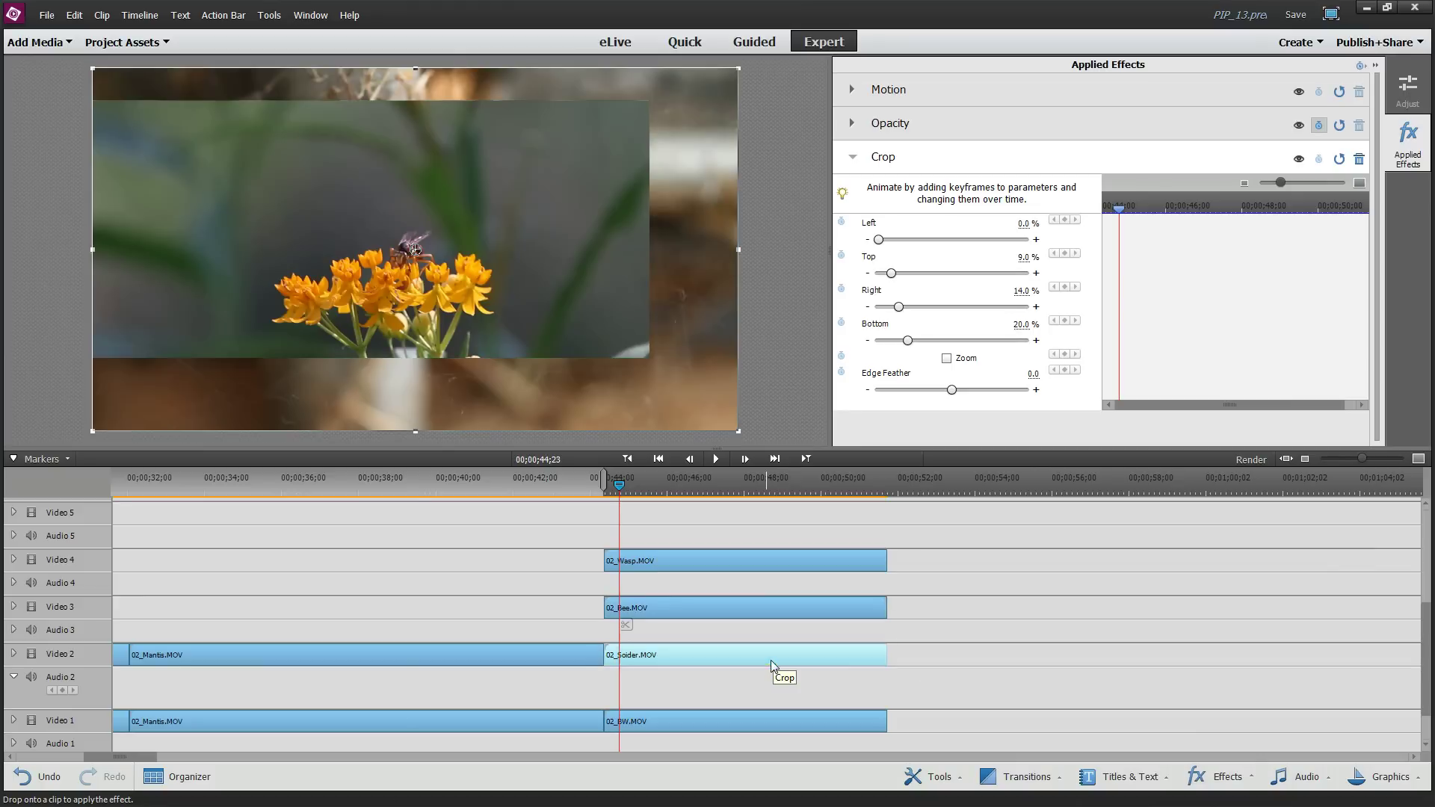
left_click(1217, 780)
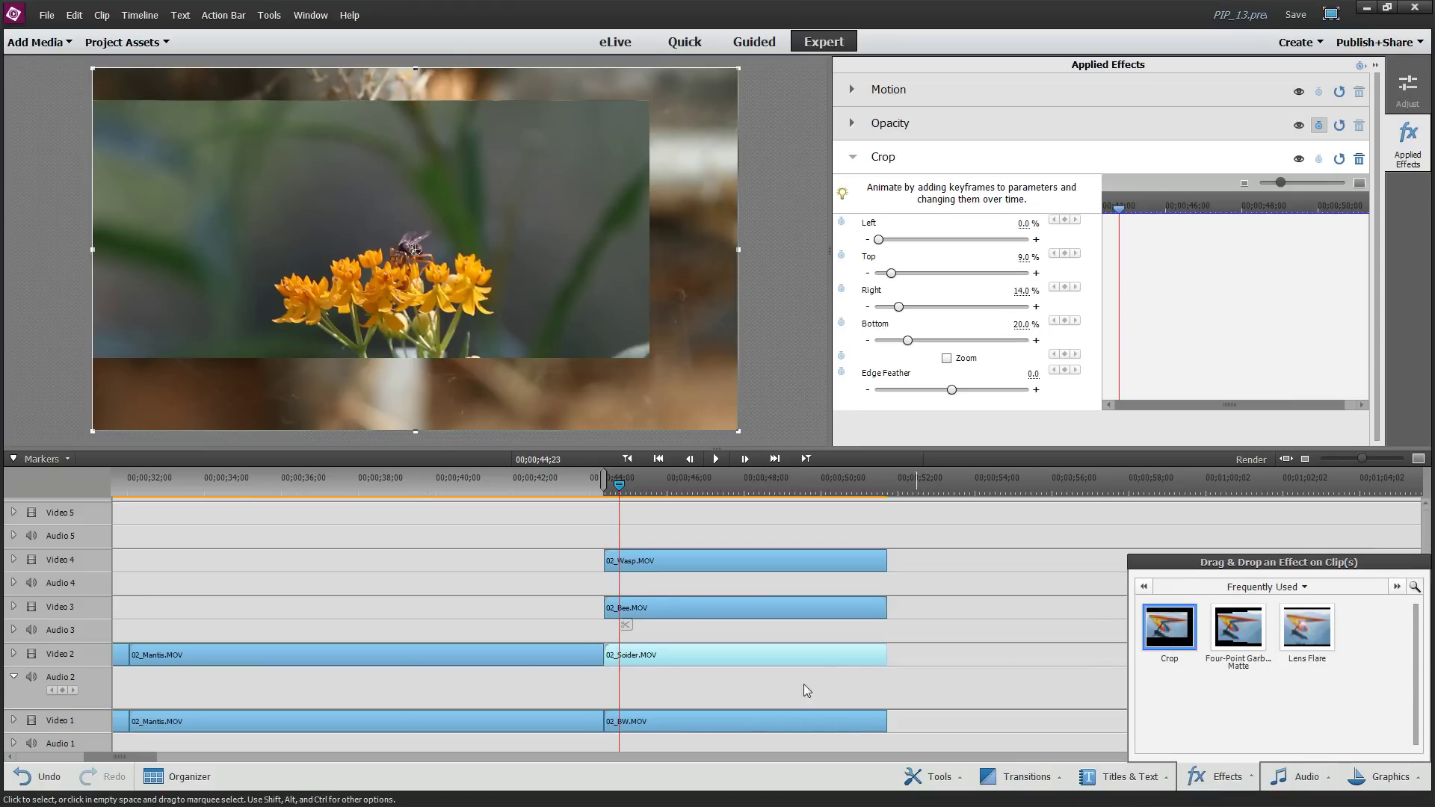
left_click_drag(1155, 627, 787, 718)
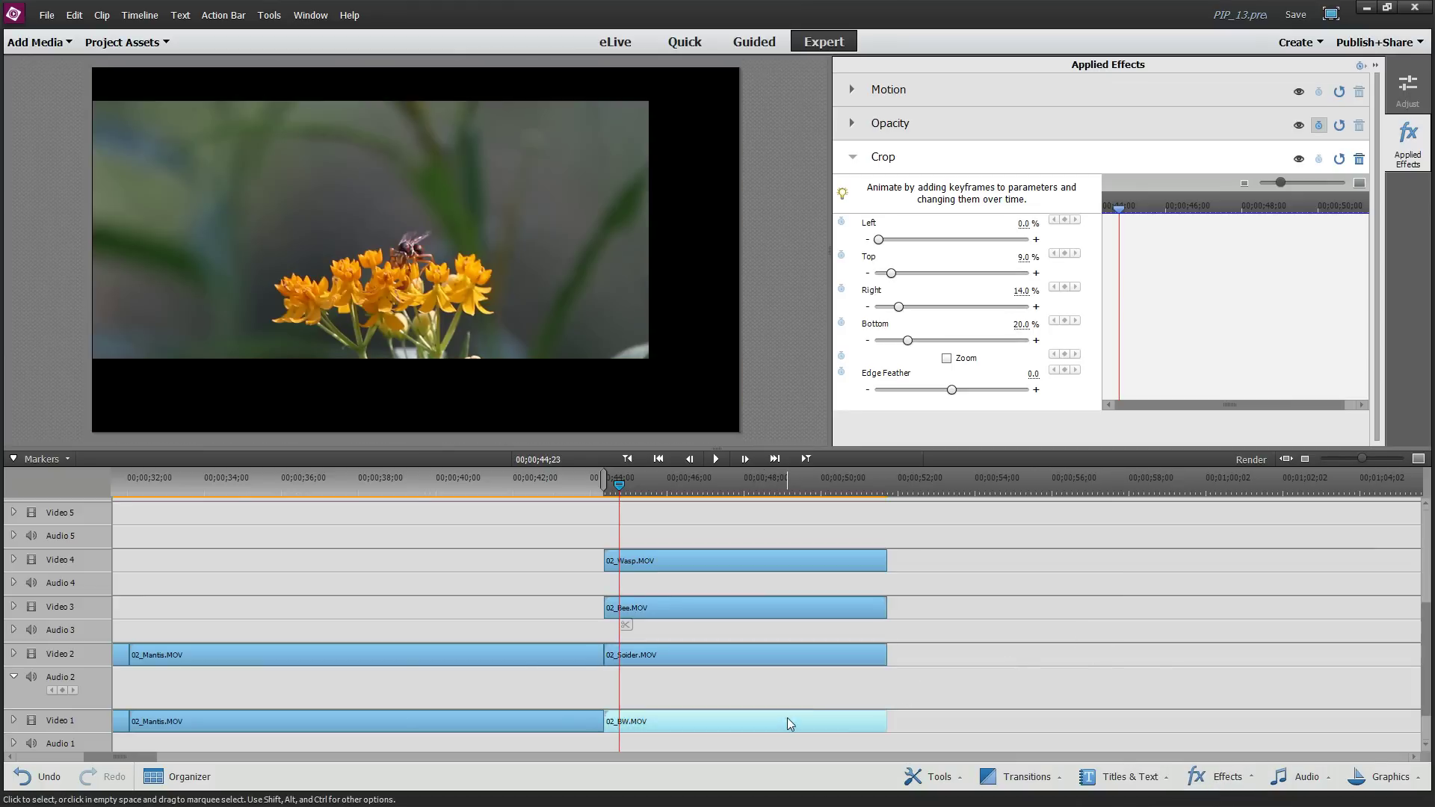
left_click(13, 677)
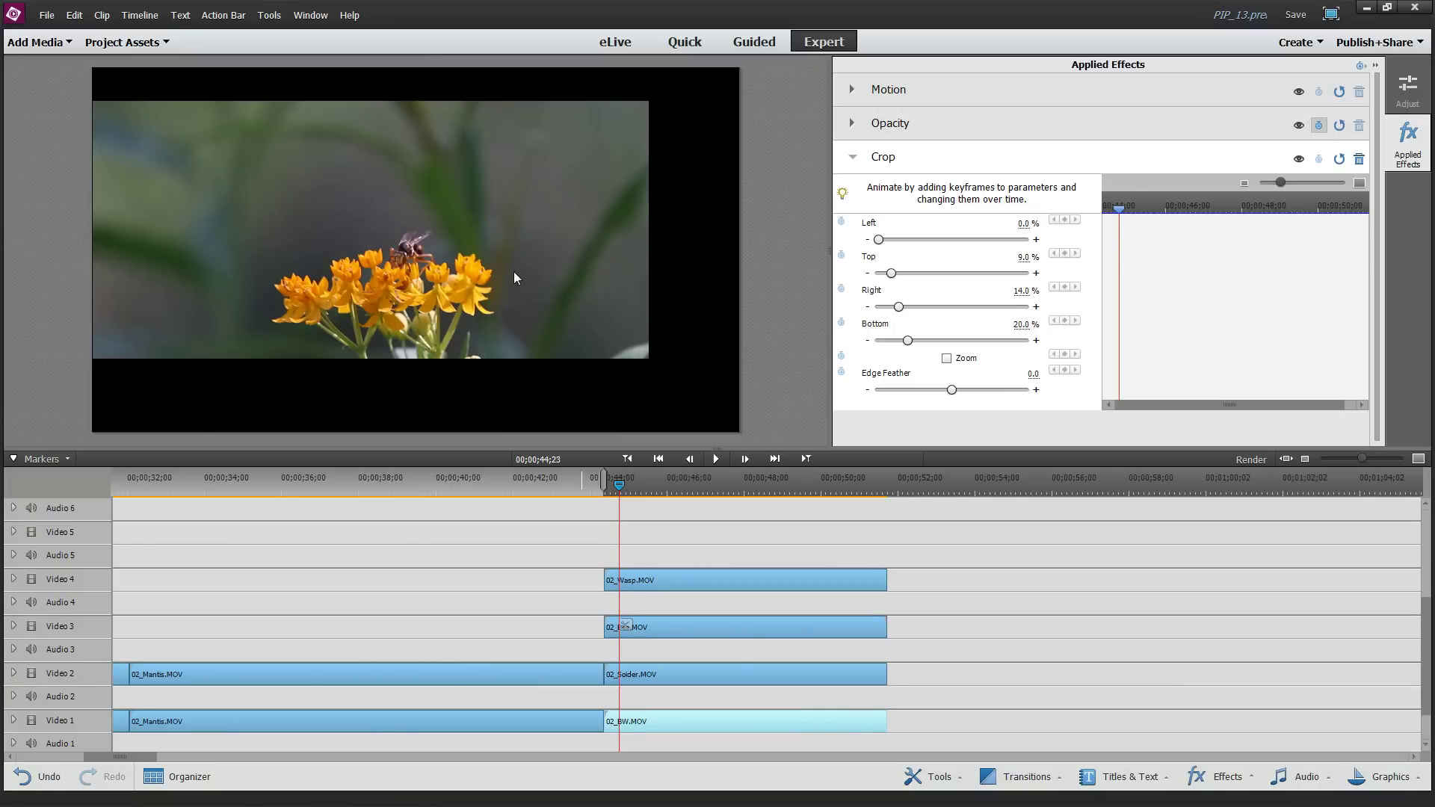
Crop 02_Wasp.MOV to a vertical strip: Left 30%, Top 0%, Right 55% and Bottom 0%.
left_click(661, 577)
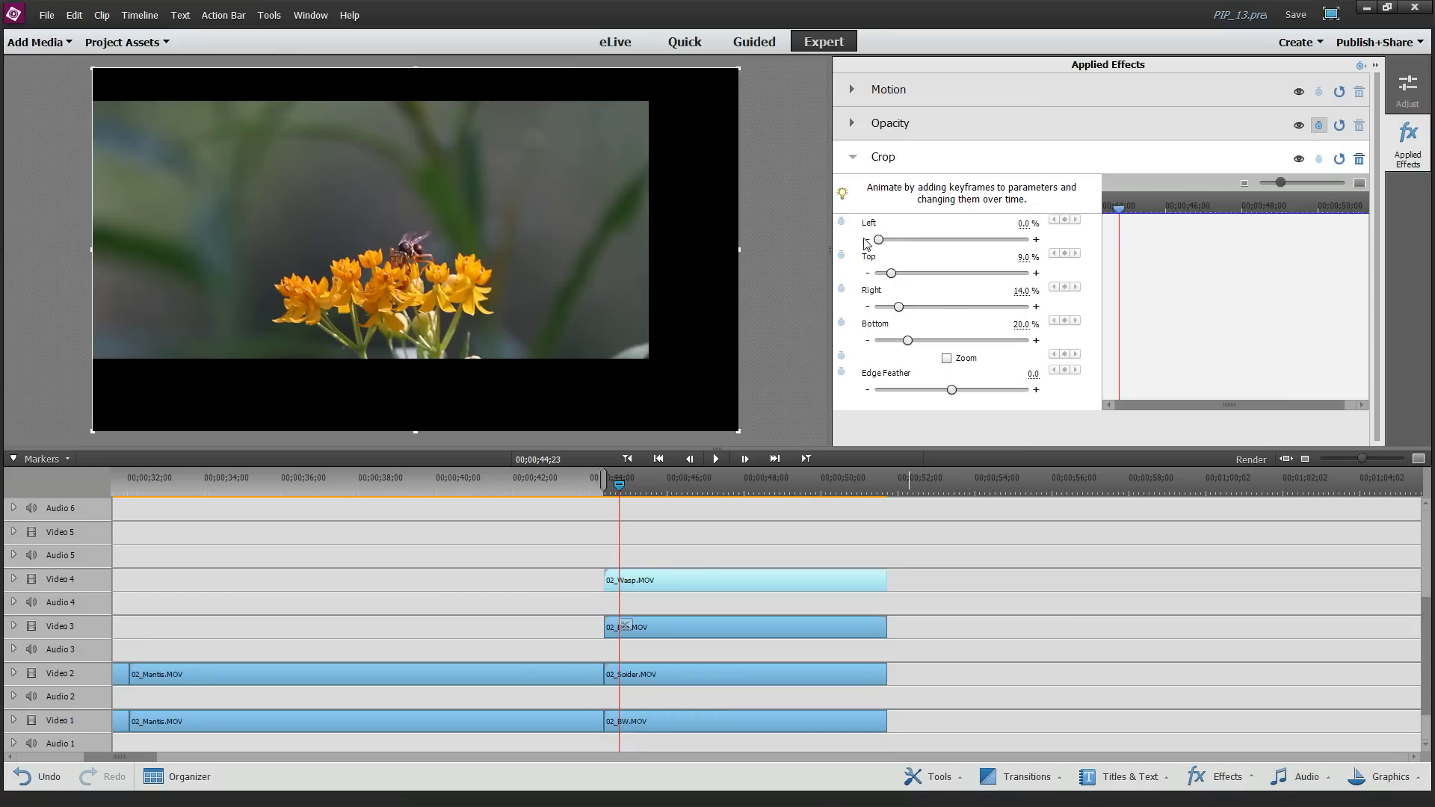
left_click_drag(879, 240, 936, 249)
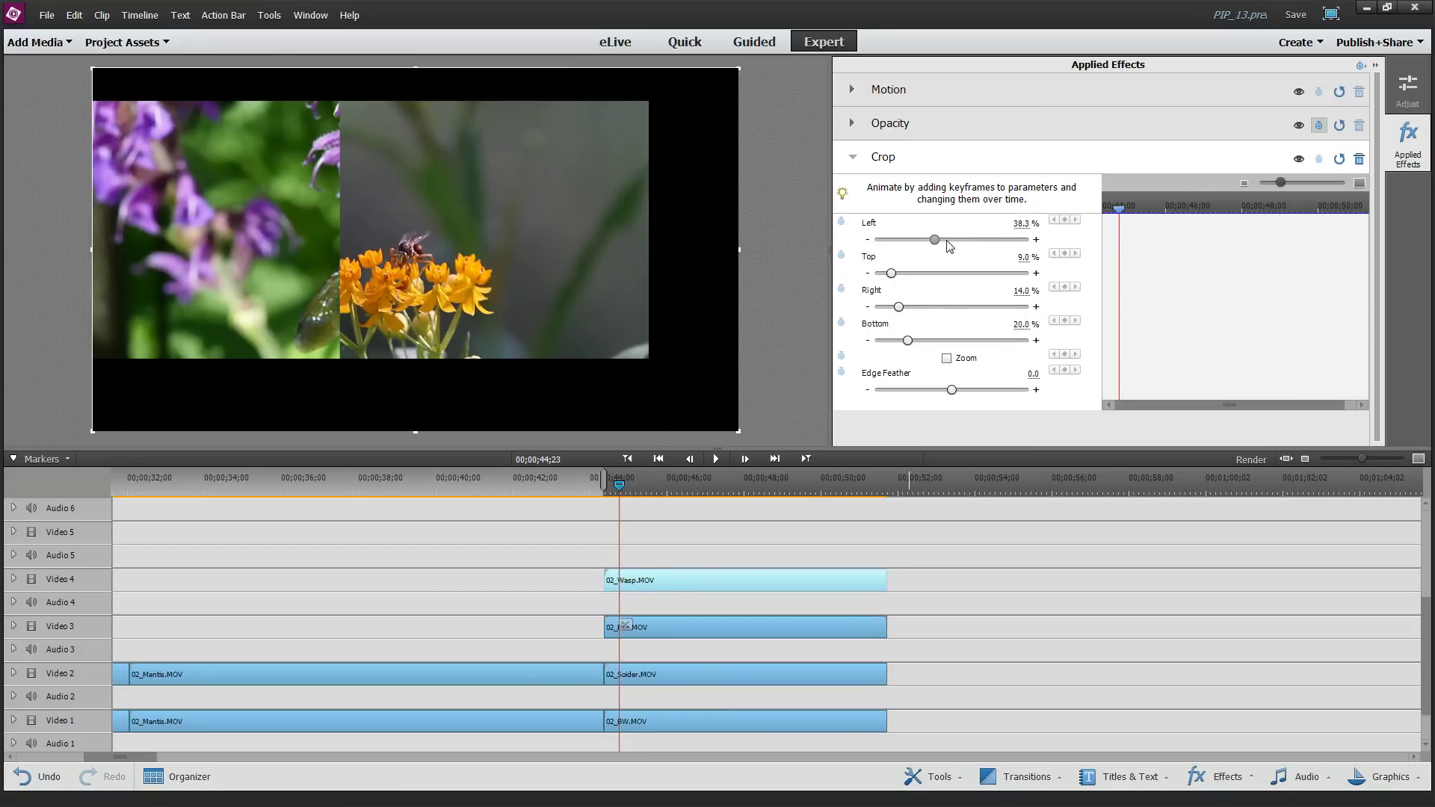
left_click(1028, 223)
type("30")
key("Return")
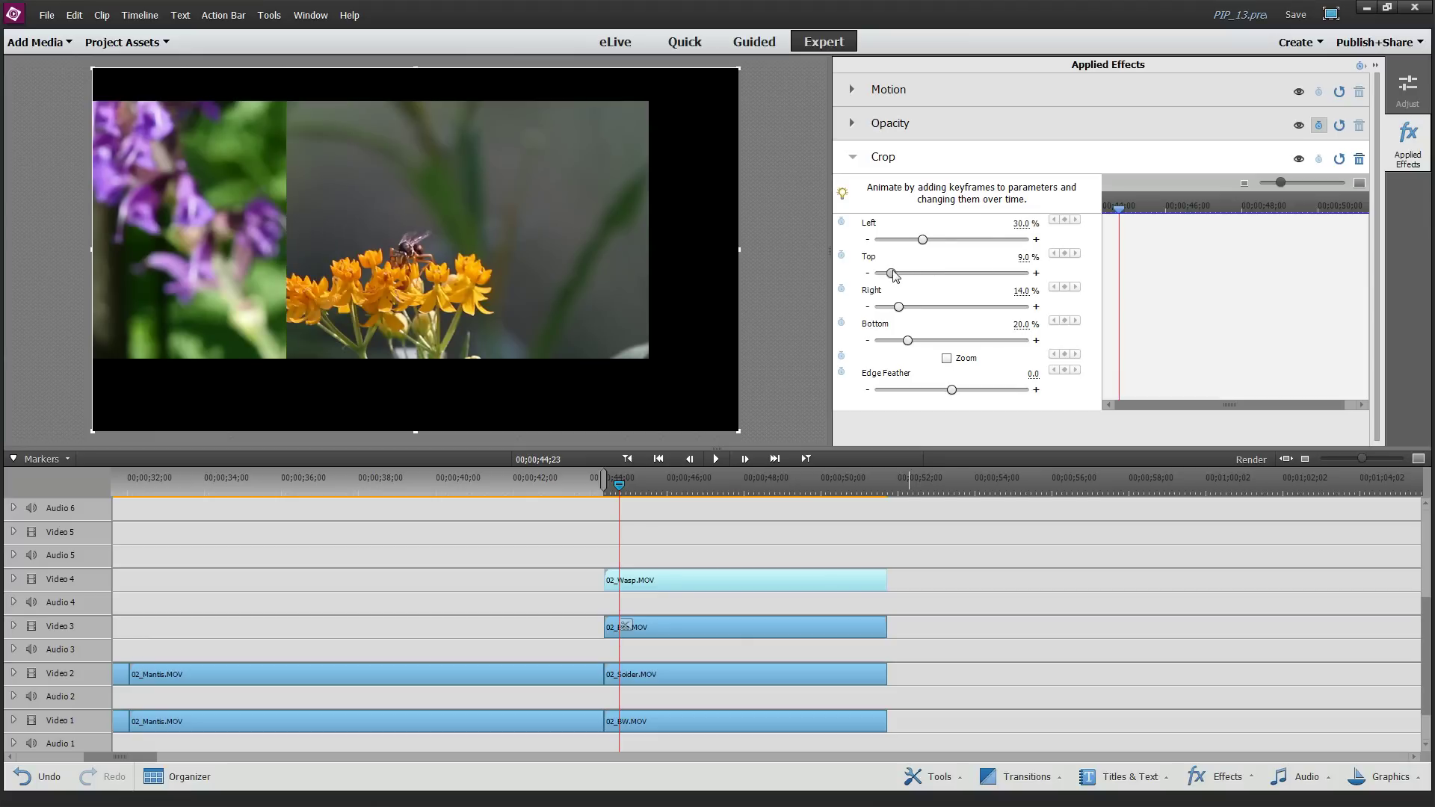
left_click_drag(892, 273, 881, 274)
left_click_drag(908, 340, 837, 349)
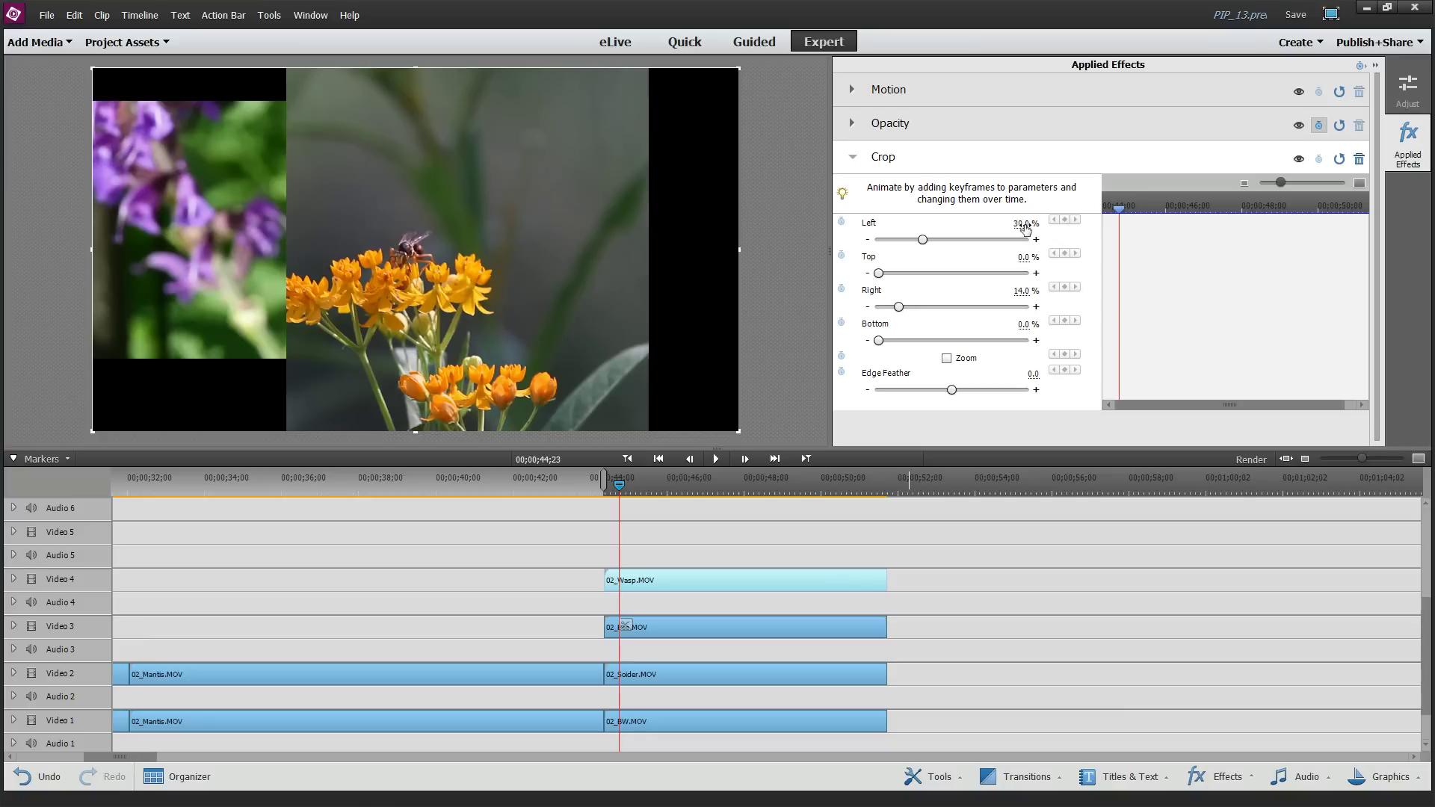
left_click(1025, 290)
key("Return")
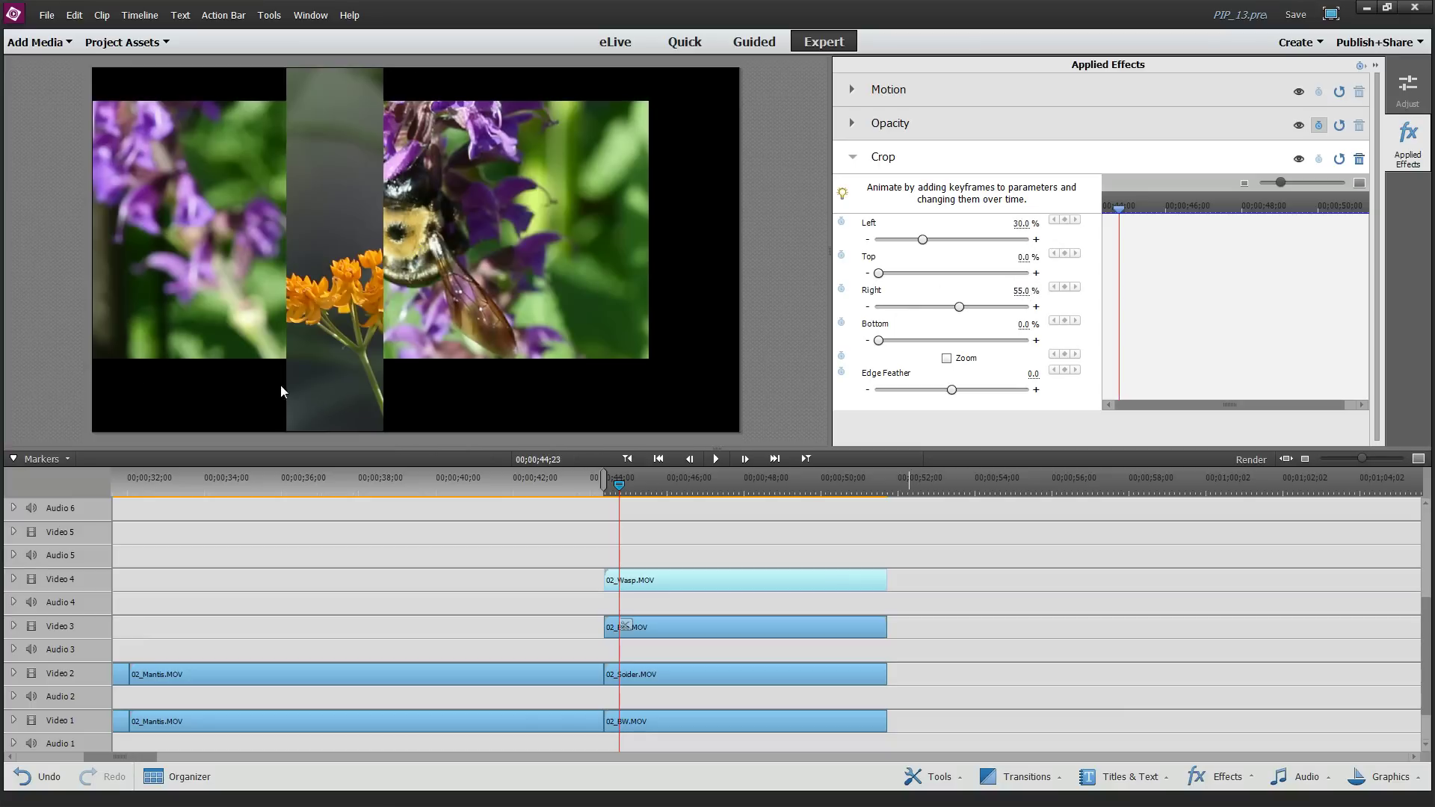
Move the 02_Wasp.MOV strip to the left edge of the frame and set its Right crop to 41.3%.
left_click(320, 401)
left_click_drag(324, 402, 130, 401)
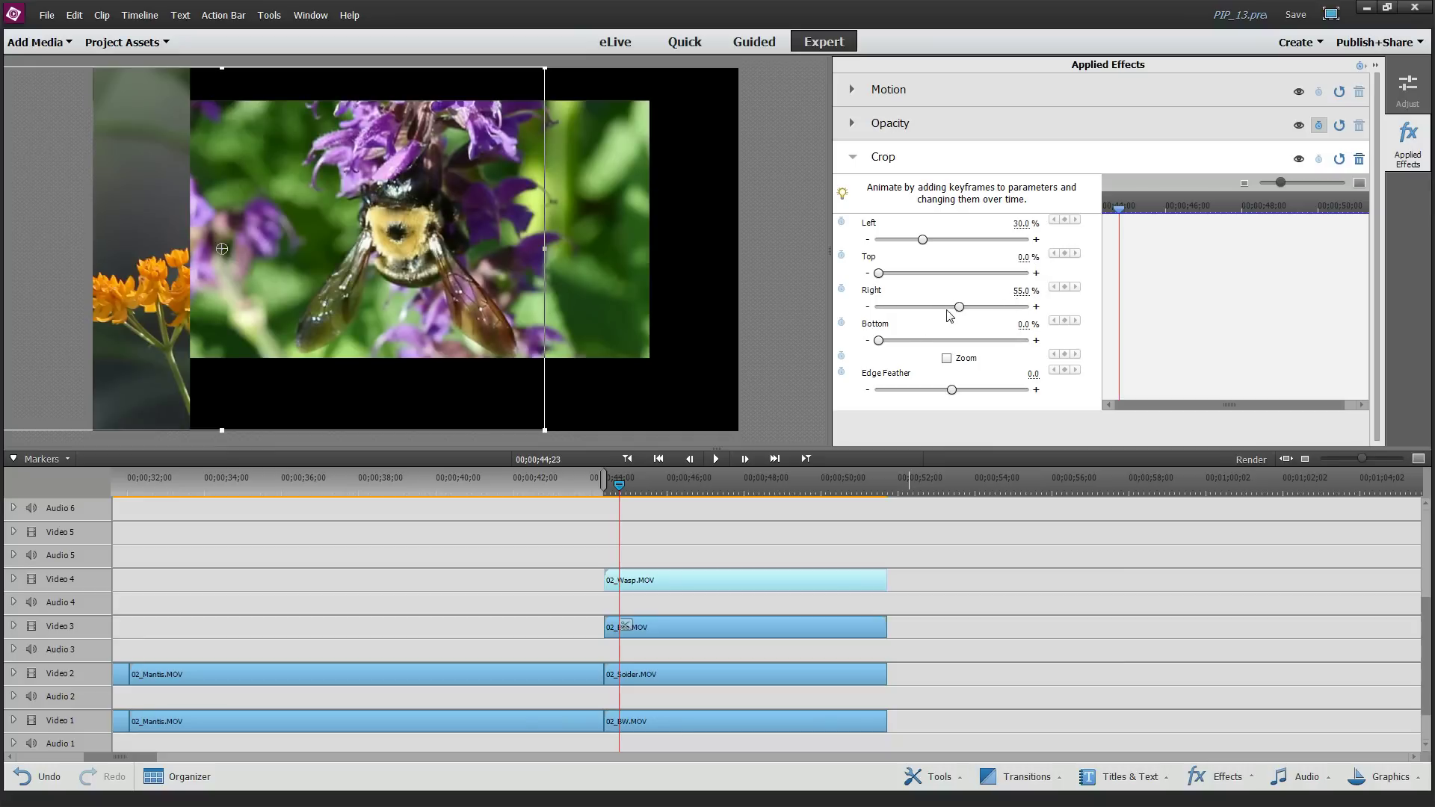
mouse_move(958, 308)
left_mouse_down()
mouse_move(970, 309)
mouse_move(940, 311)
left_mouse_up()
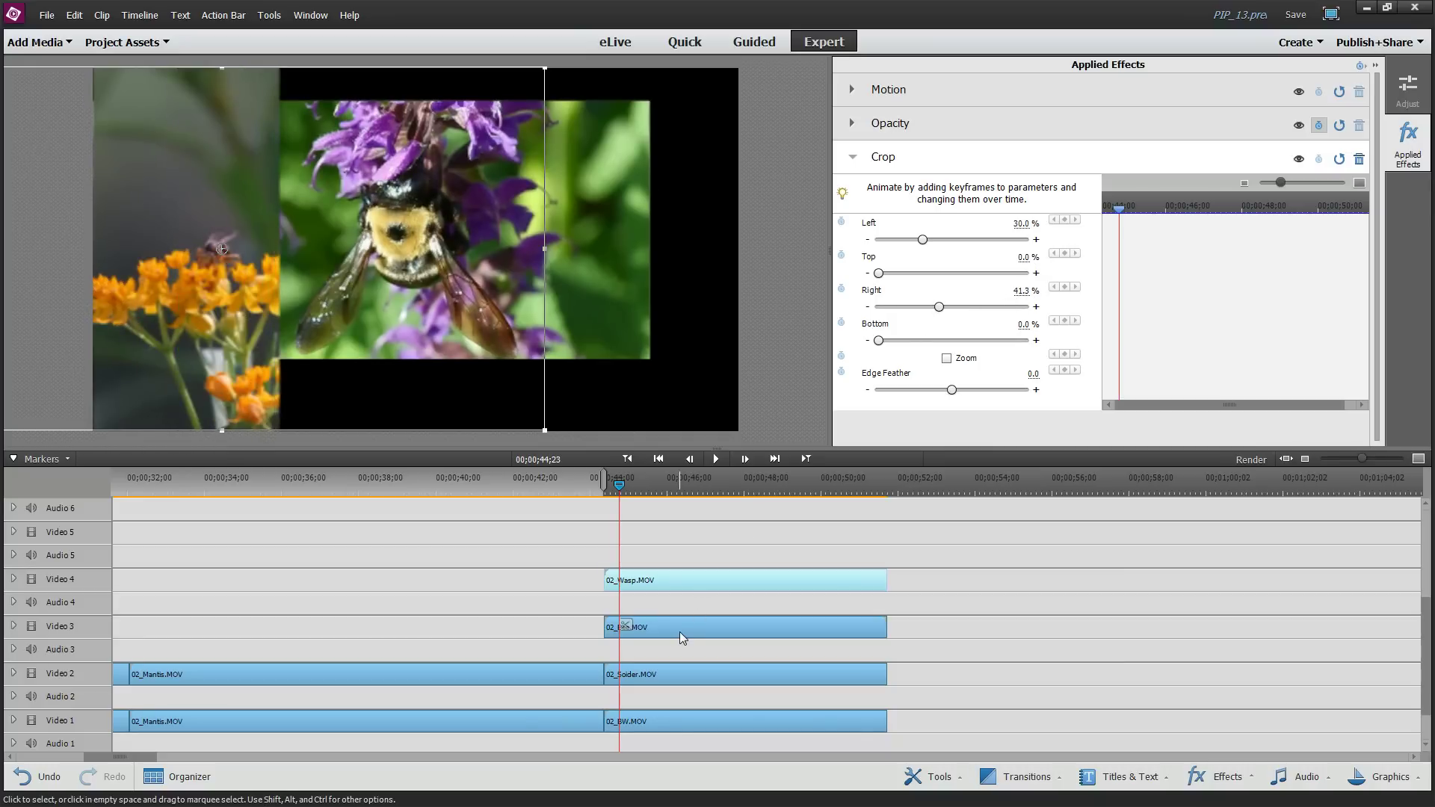
Crop 02_Bee.MOV to a vertical strip: Left 33.2%, Top 0%, Right 36.2% and Bottom 0%.
left_click(679, 632)
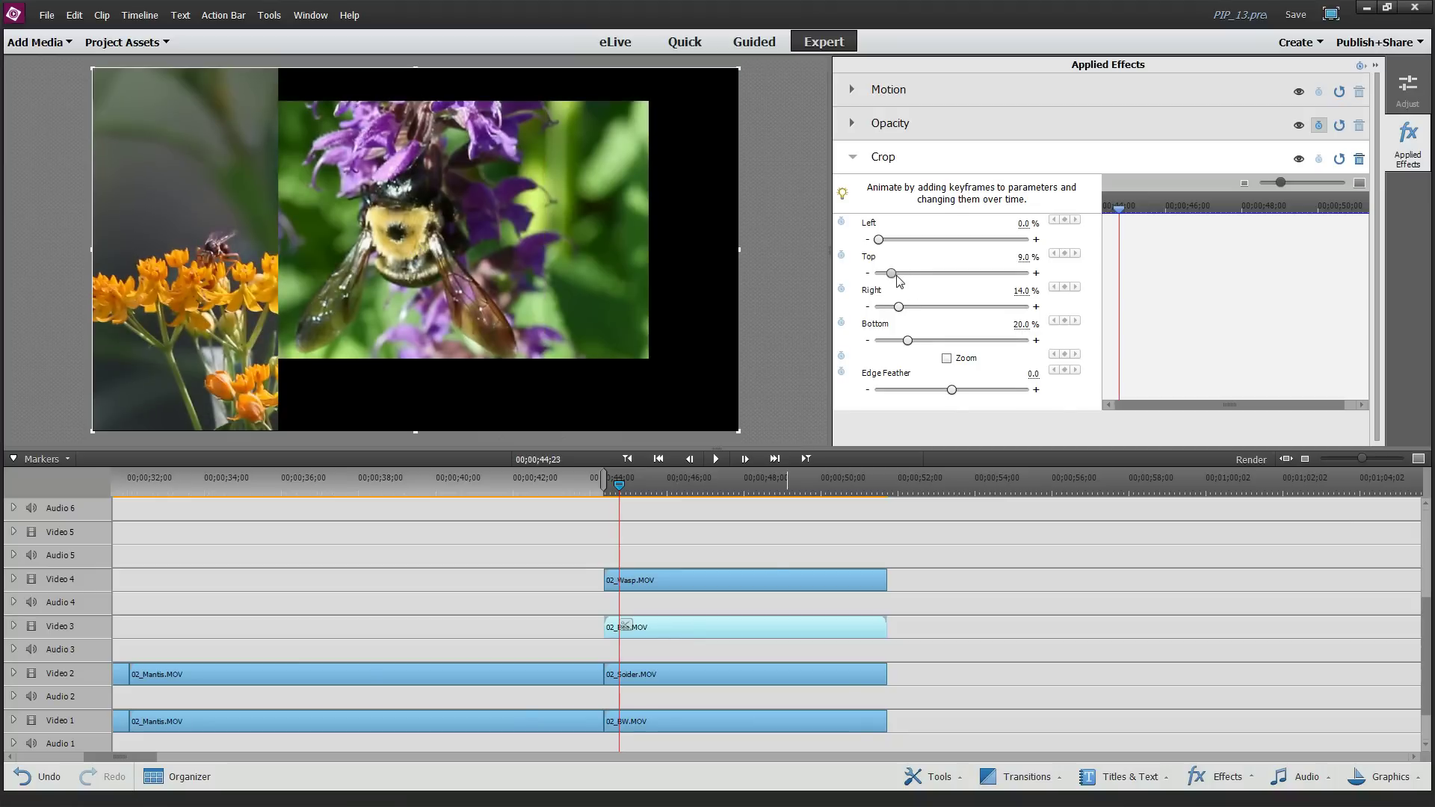
left_click_drag(893, 274, 876, 274)
left_click_drag(907, 341, 878, 340)
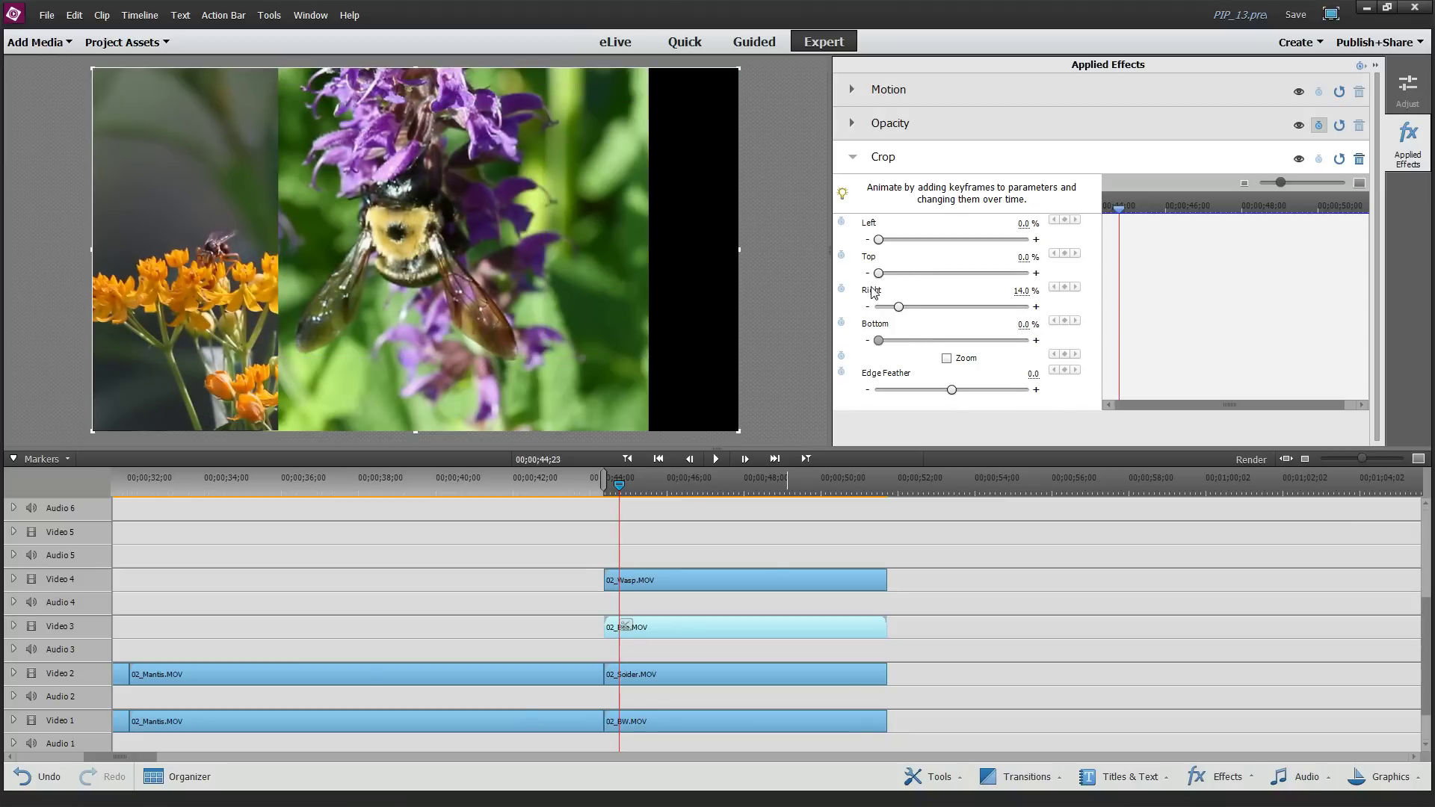
left_click_drag(879, 240, 927, 240)
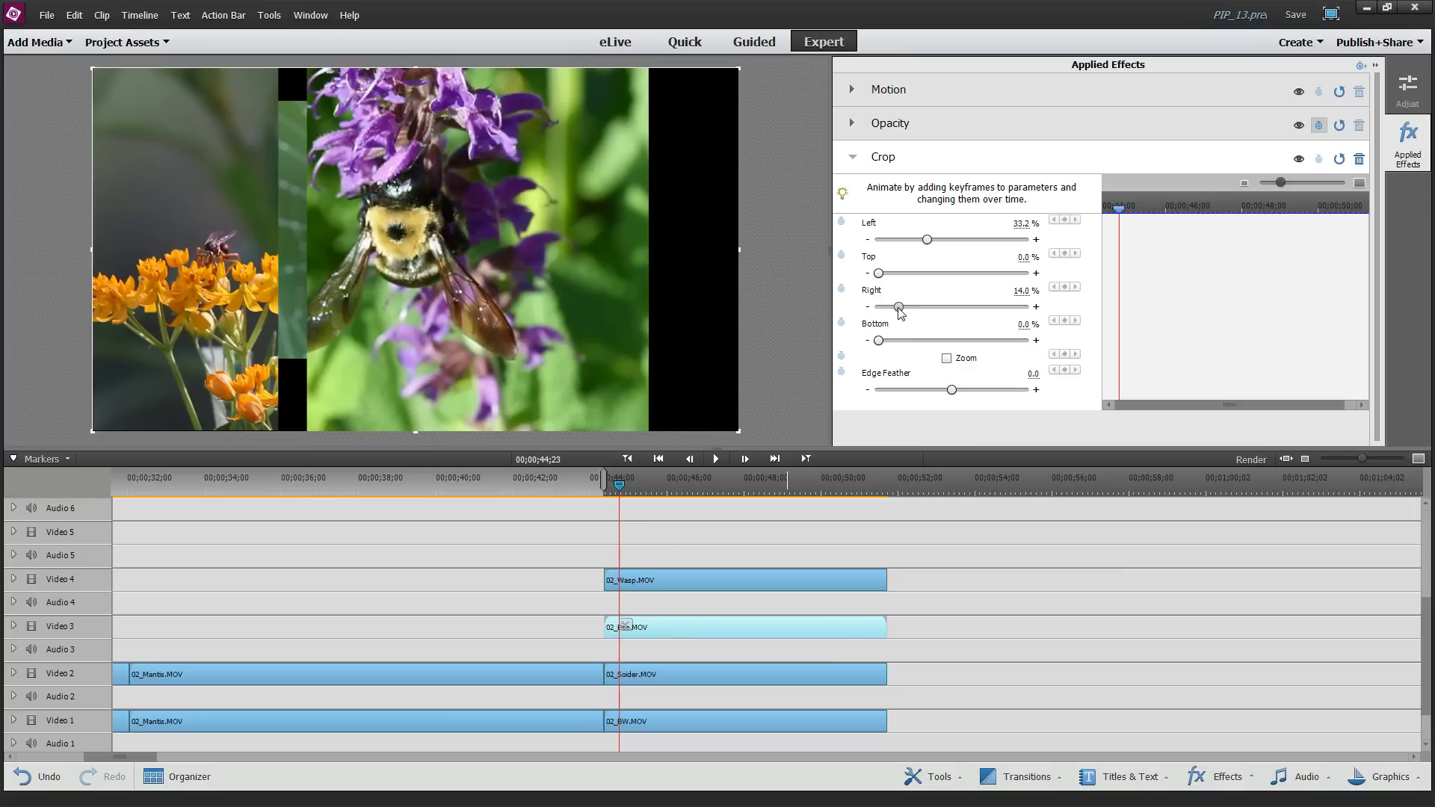
left_click_drag(902, 308, 933, 314)
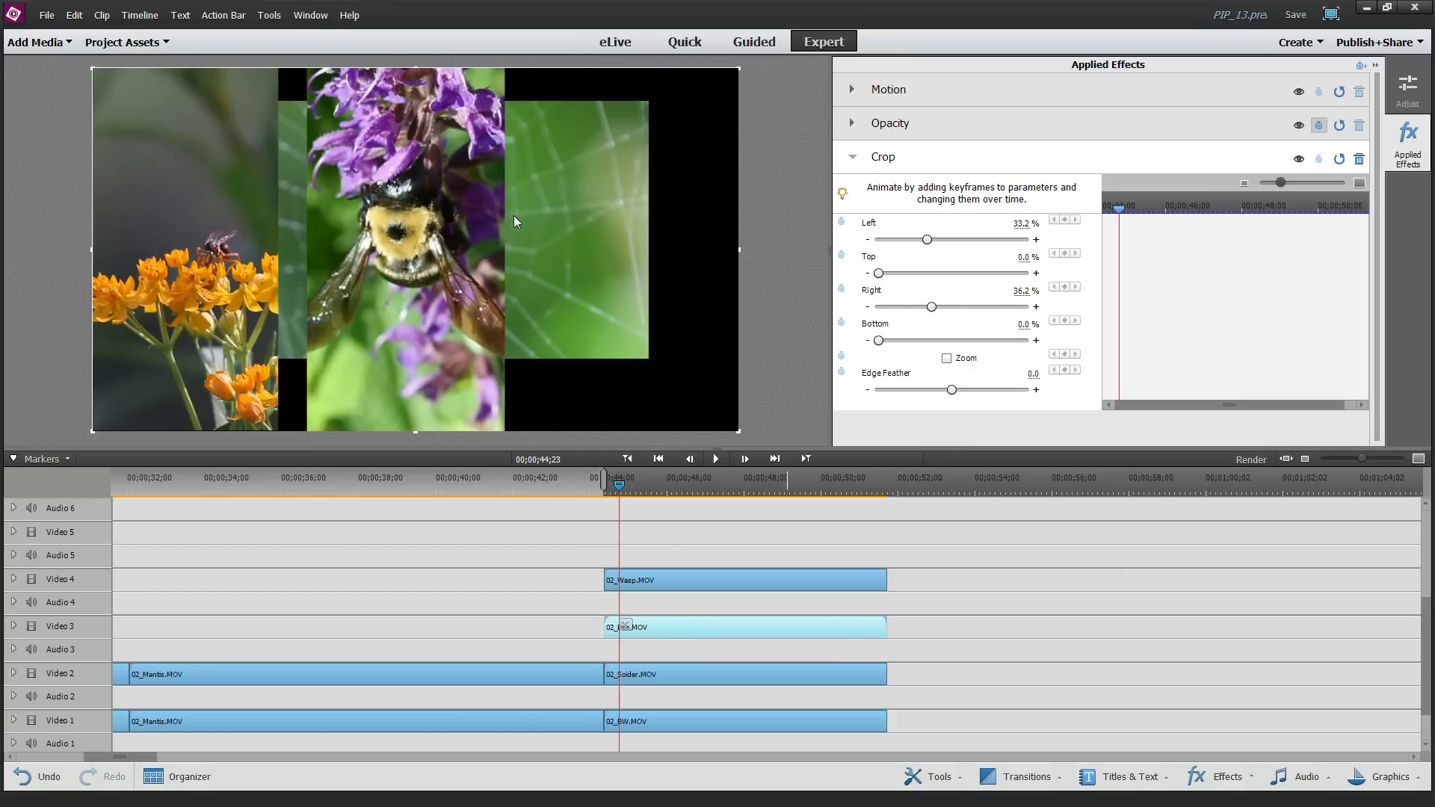
Position the 02_Bee.MOV strip directly beside the 02_Wasp.MOV strip, with both covering the full height of the frame.
left_click(491, 212)
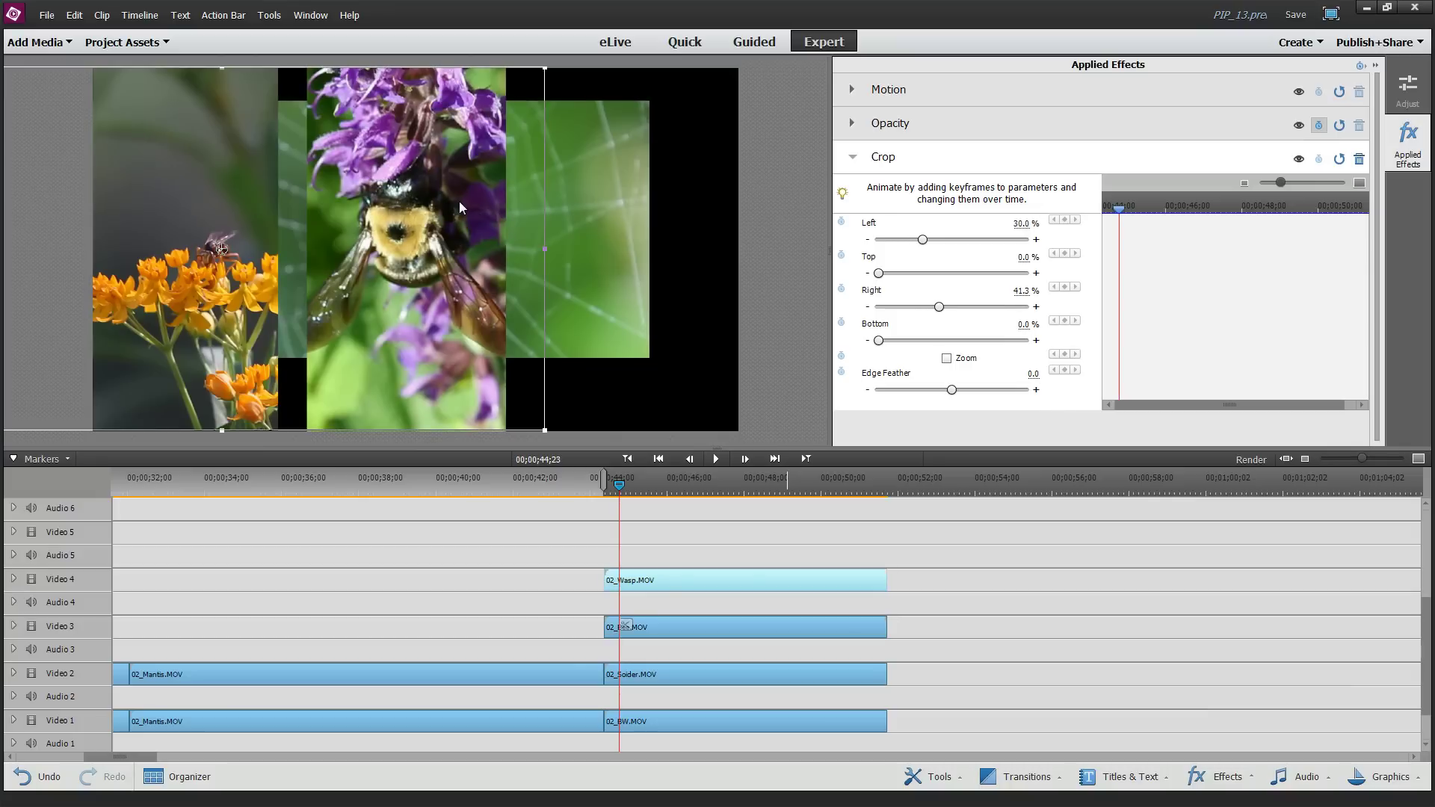
left_click_drag(465, 203, 381, 273)
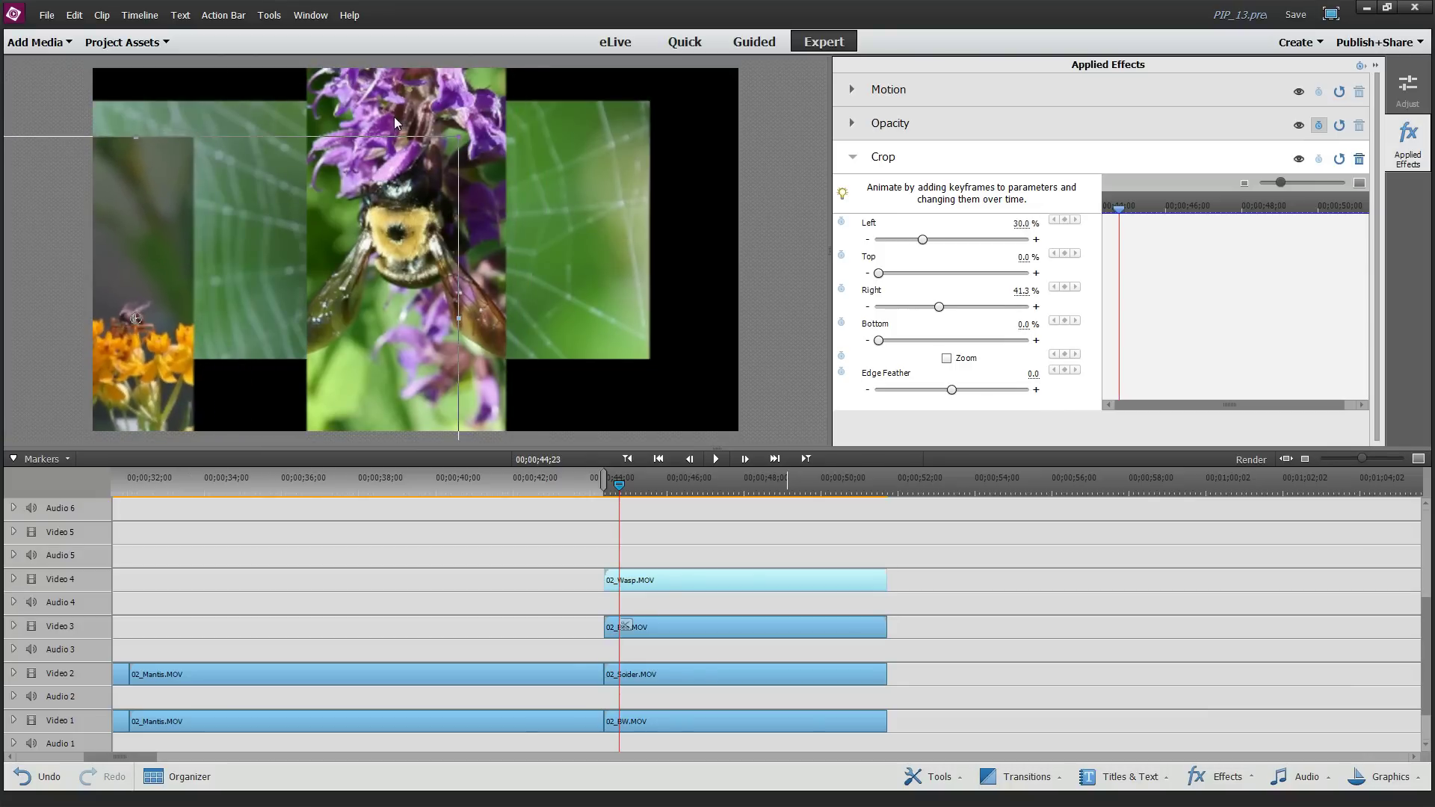
left_click_drag(401, 113, 342, 100)
left_click(20, 180)
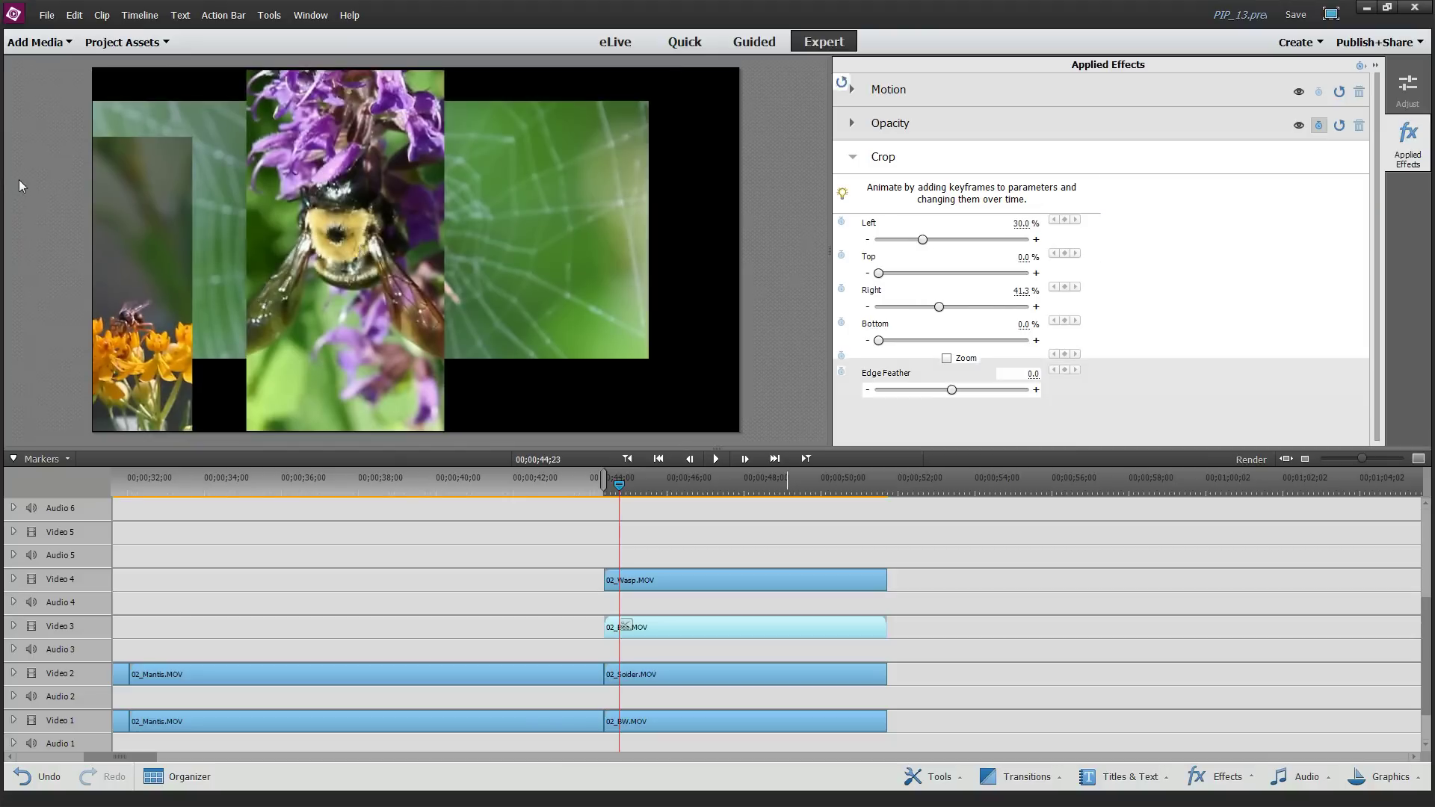
left_click(82, 272)
left_click_drag(56, 246, 108, 195)
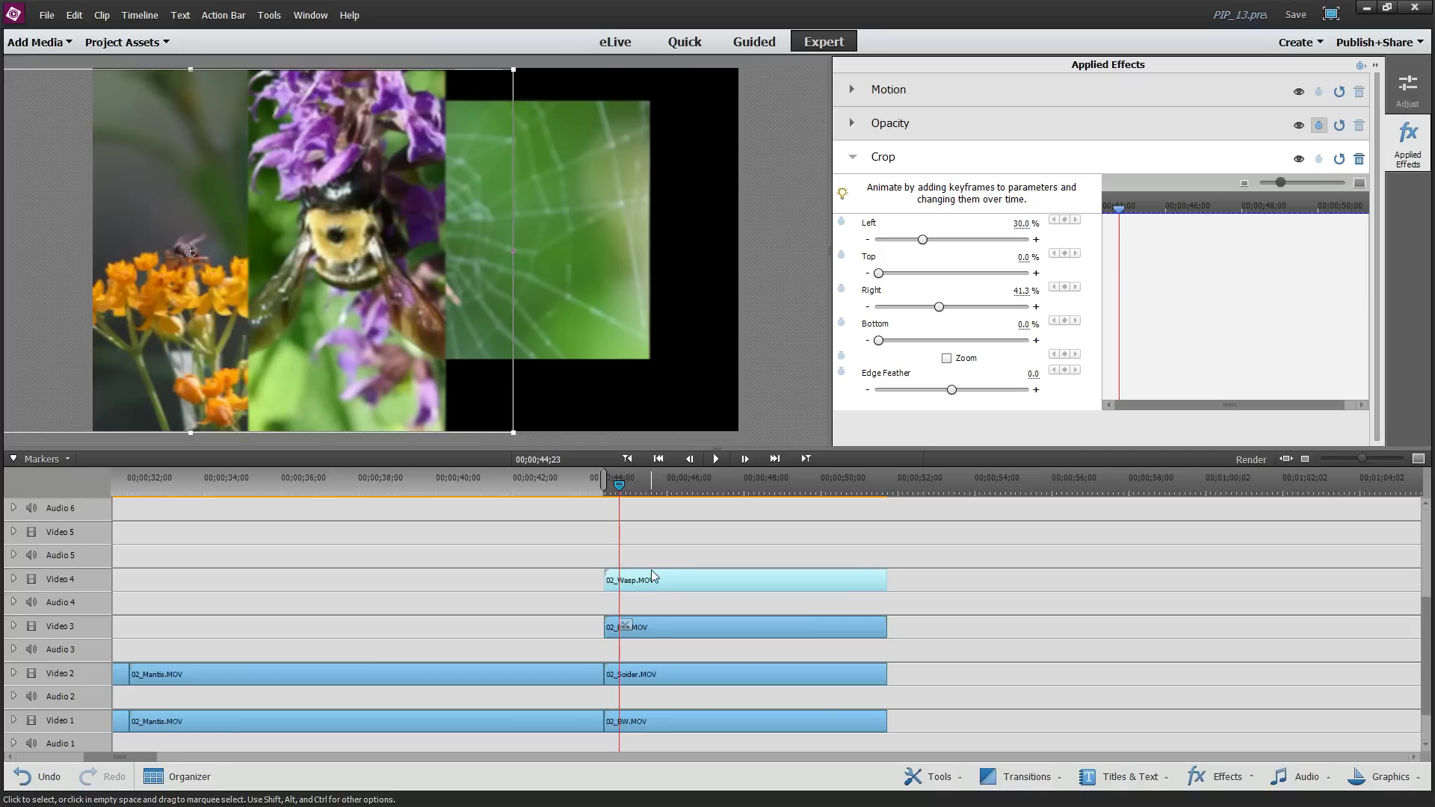
Shift 02_Wasp.MOV and 02_Bee.MOV along their tracks so both start where 02_Spider.MOV ends.
left_click_drag(638, 584, 922, 578)
left_click(719, 625)
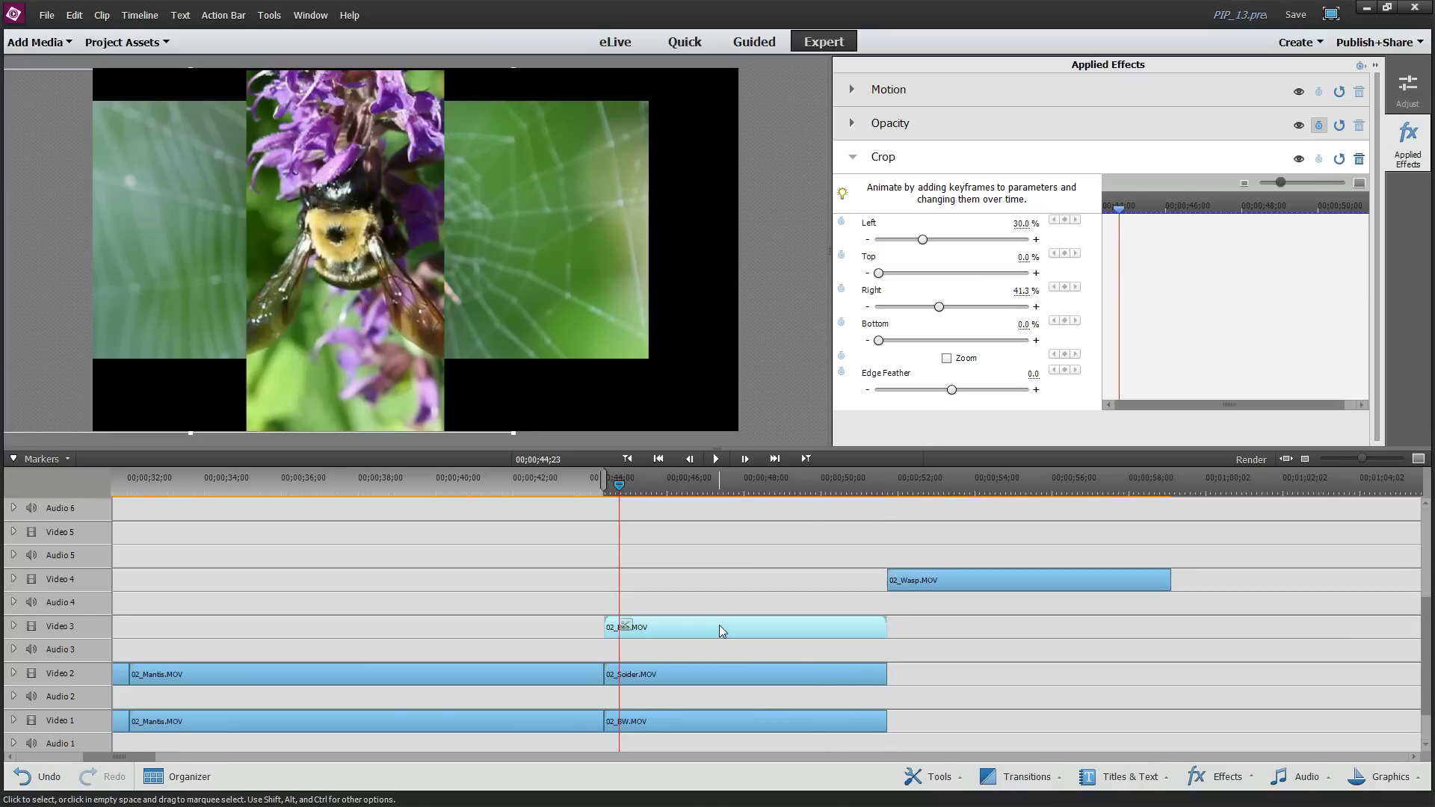
left_click_drag(693, 626, 971, 633)
Crop 02_Spider.MOV to a vertical strip: Left 36.7%, Top 0%, Right 33.2% and Bottom 0%.
left_click(687, 672)
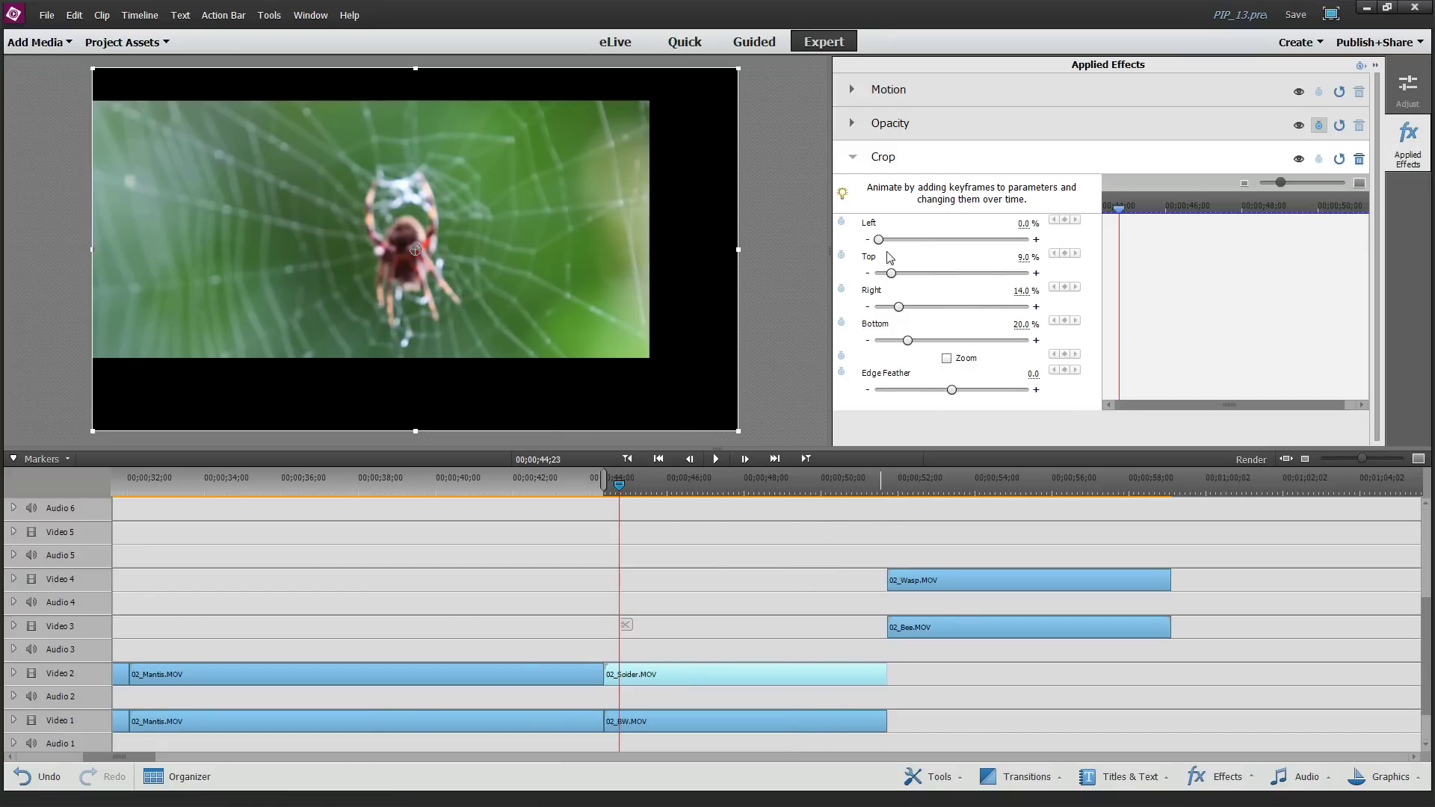
left_click_drag(890, 275, 863, 275)
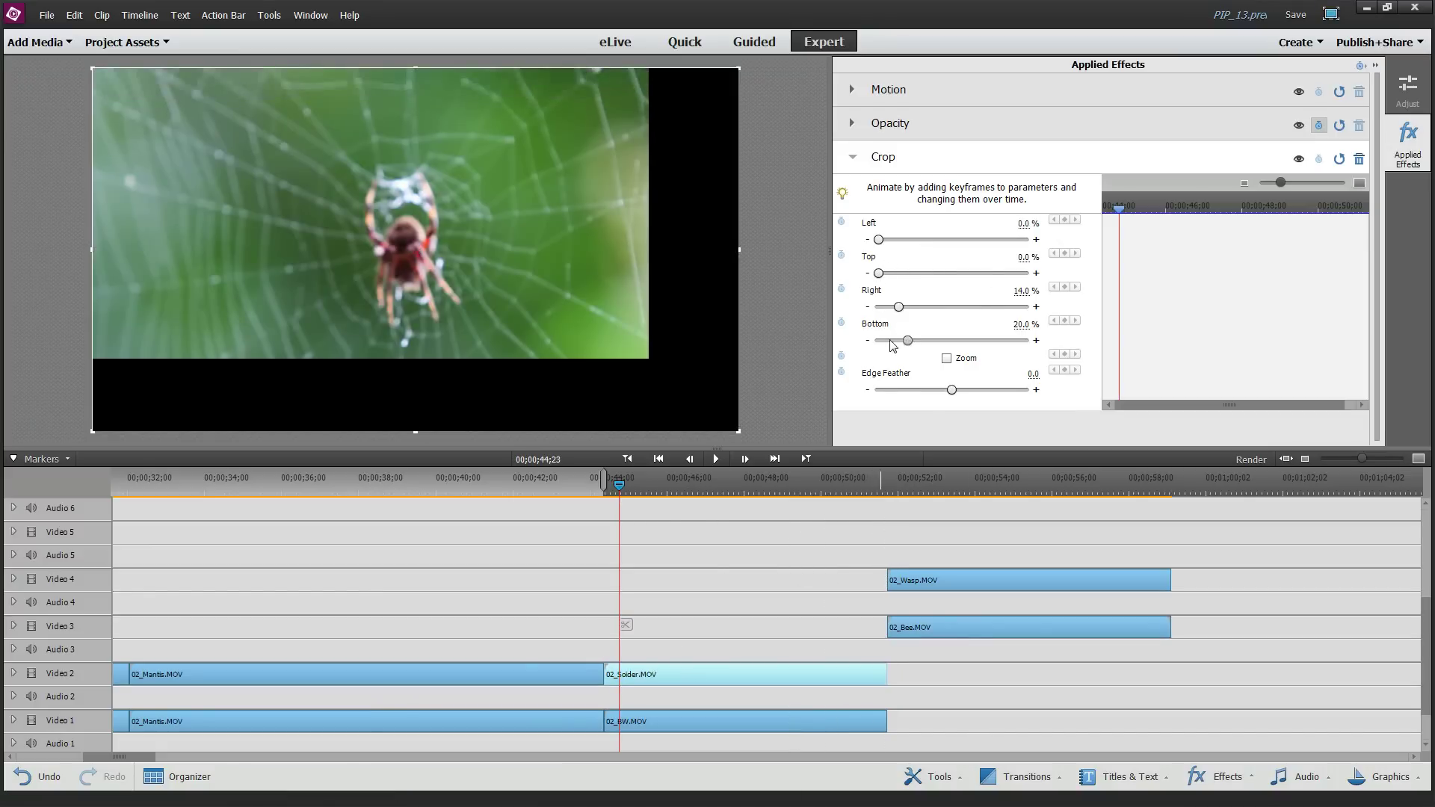
left_click_drag(907, 340, 934, 314)
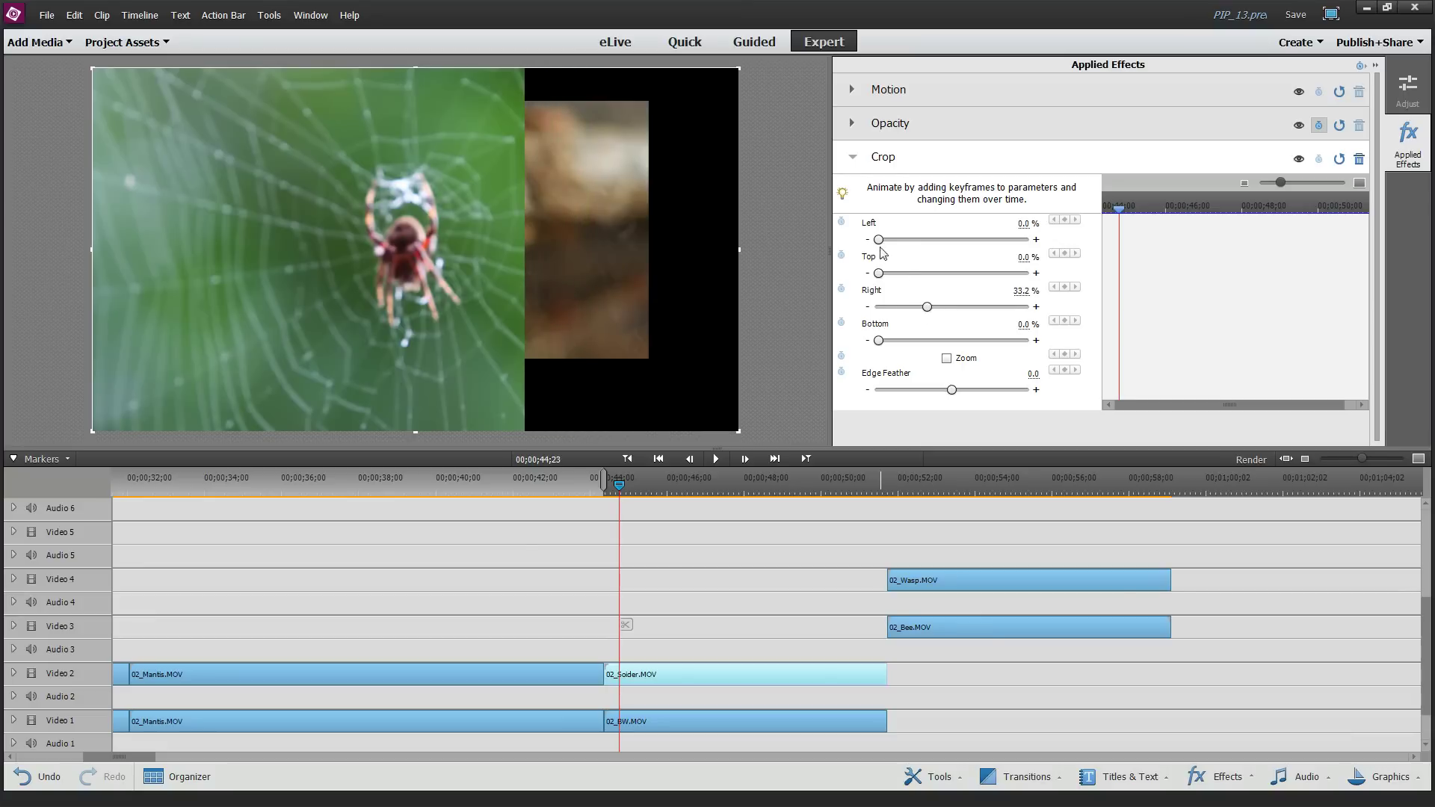
left_click_drag(883, 241, 929, 246)
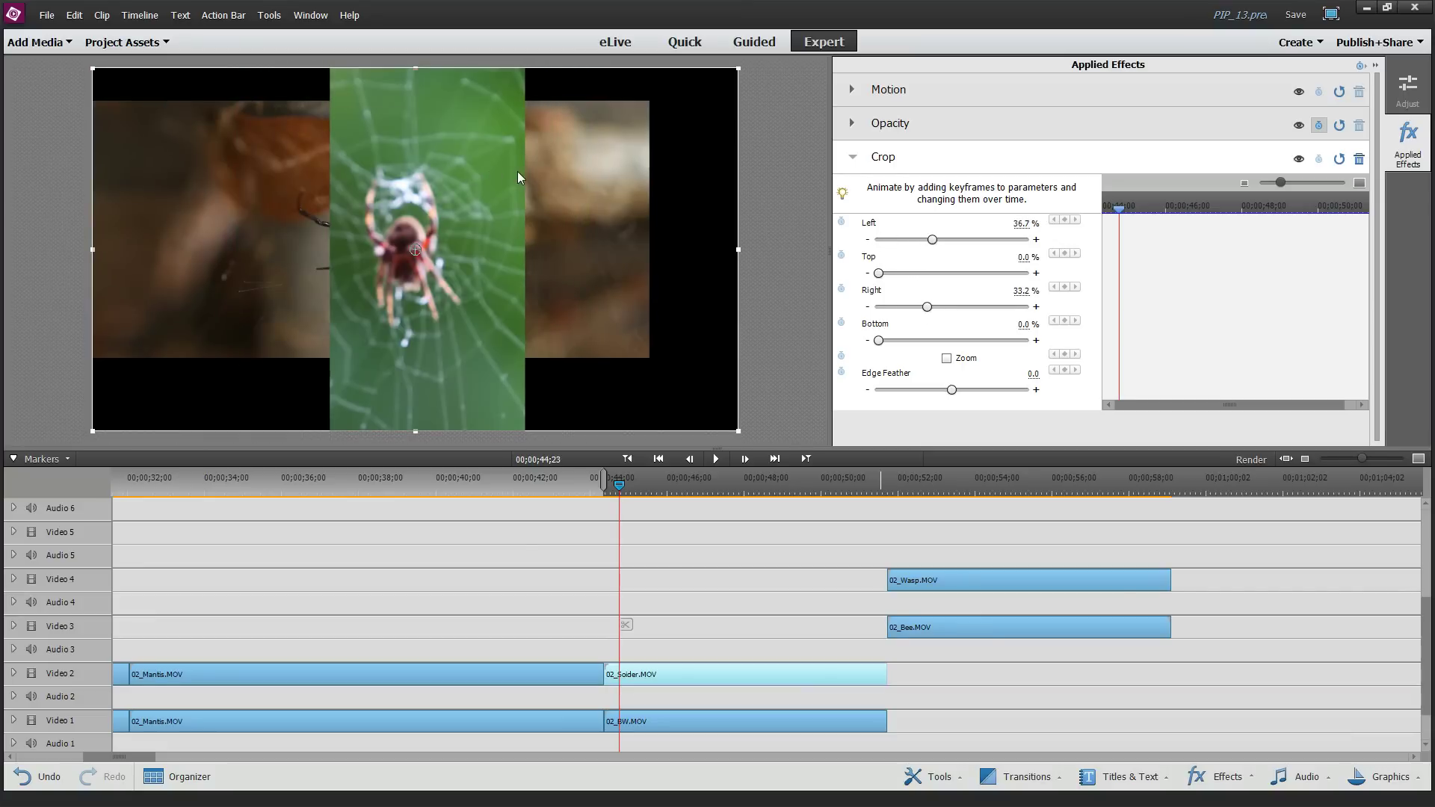
Move the 02_Spider.MOV strip right of the frame's centre, still covering the full frame height.
left_click_drag(470, 172, 518, 172)
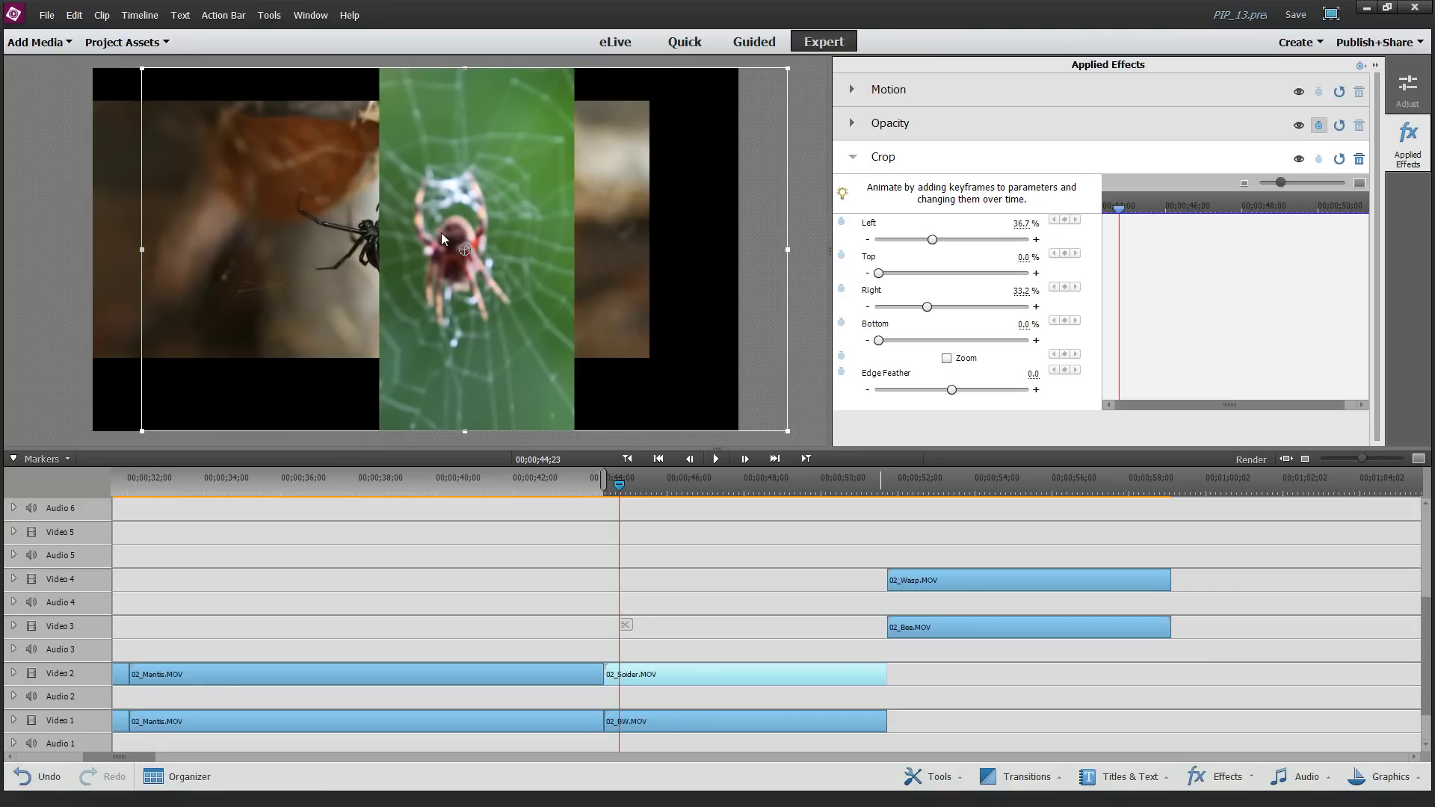
left_click_drag(451, 182, 459, 183)
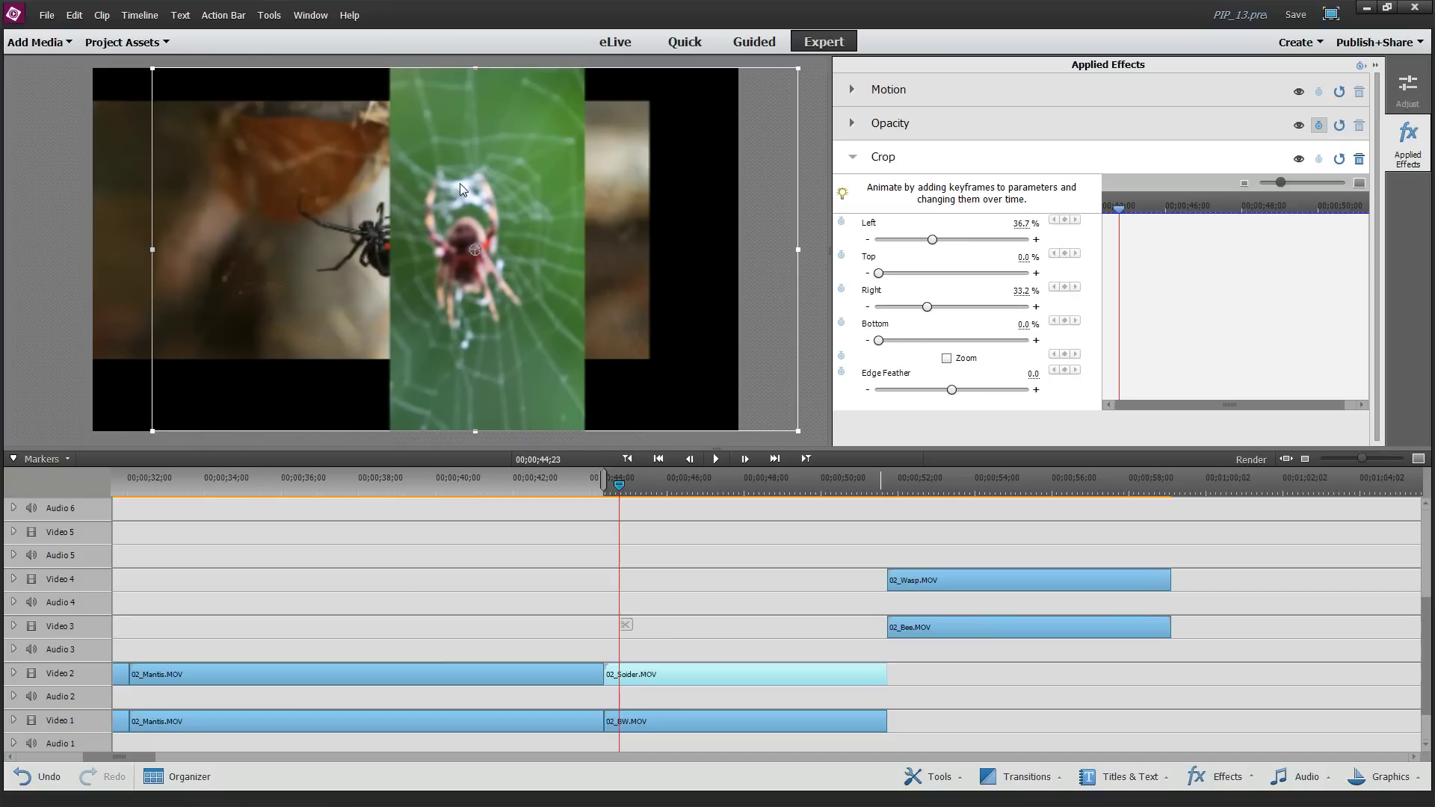
Crop 02_BW.MOV to a vertical strip: Left 27.6%, Top 0%, Right 43.9% and Bottom 0%.
left_click(645, 721)
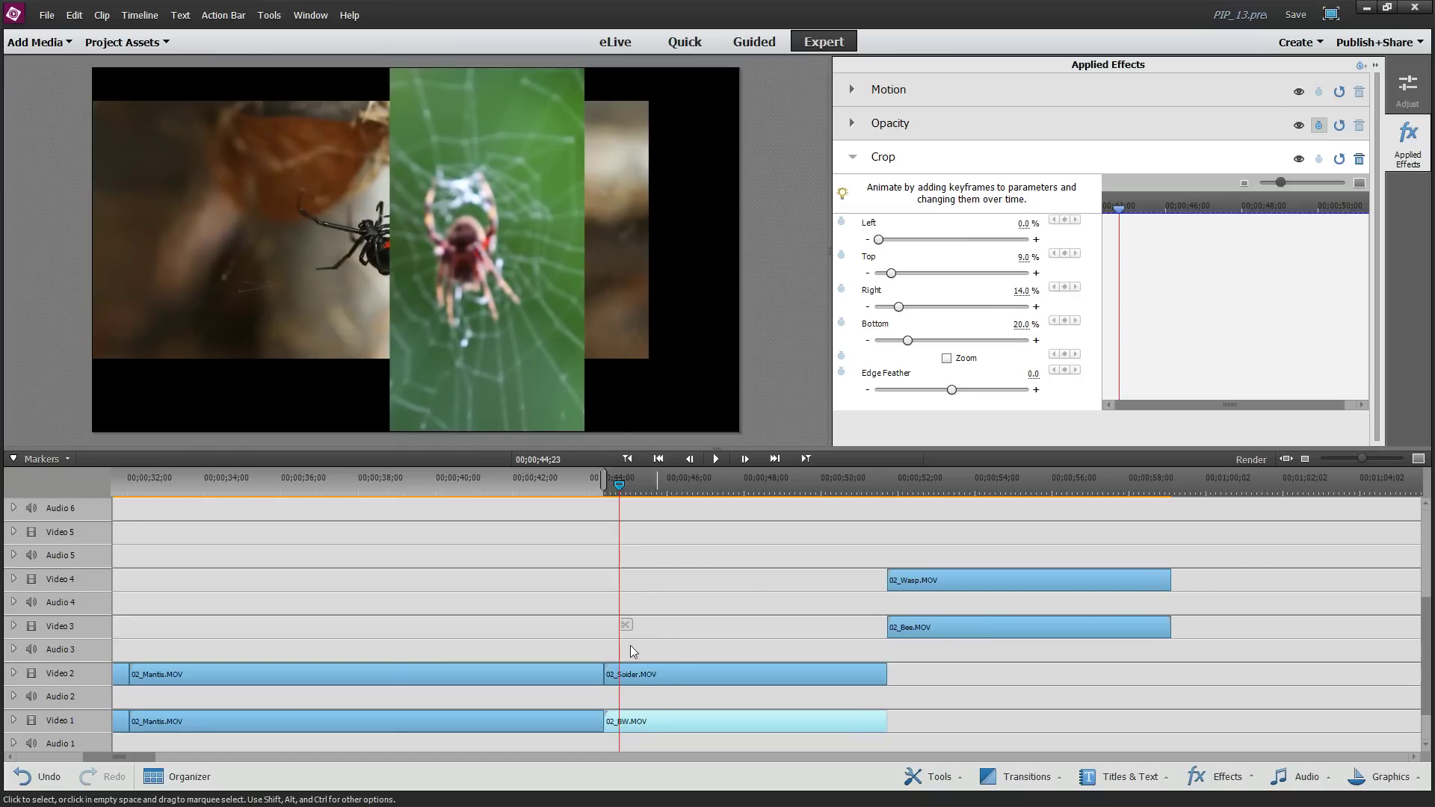
left_click(127, 278)
left_click_drag(892, 273, 876, 273)
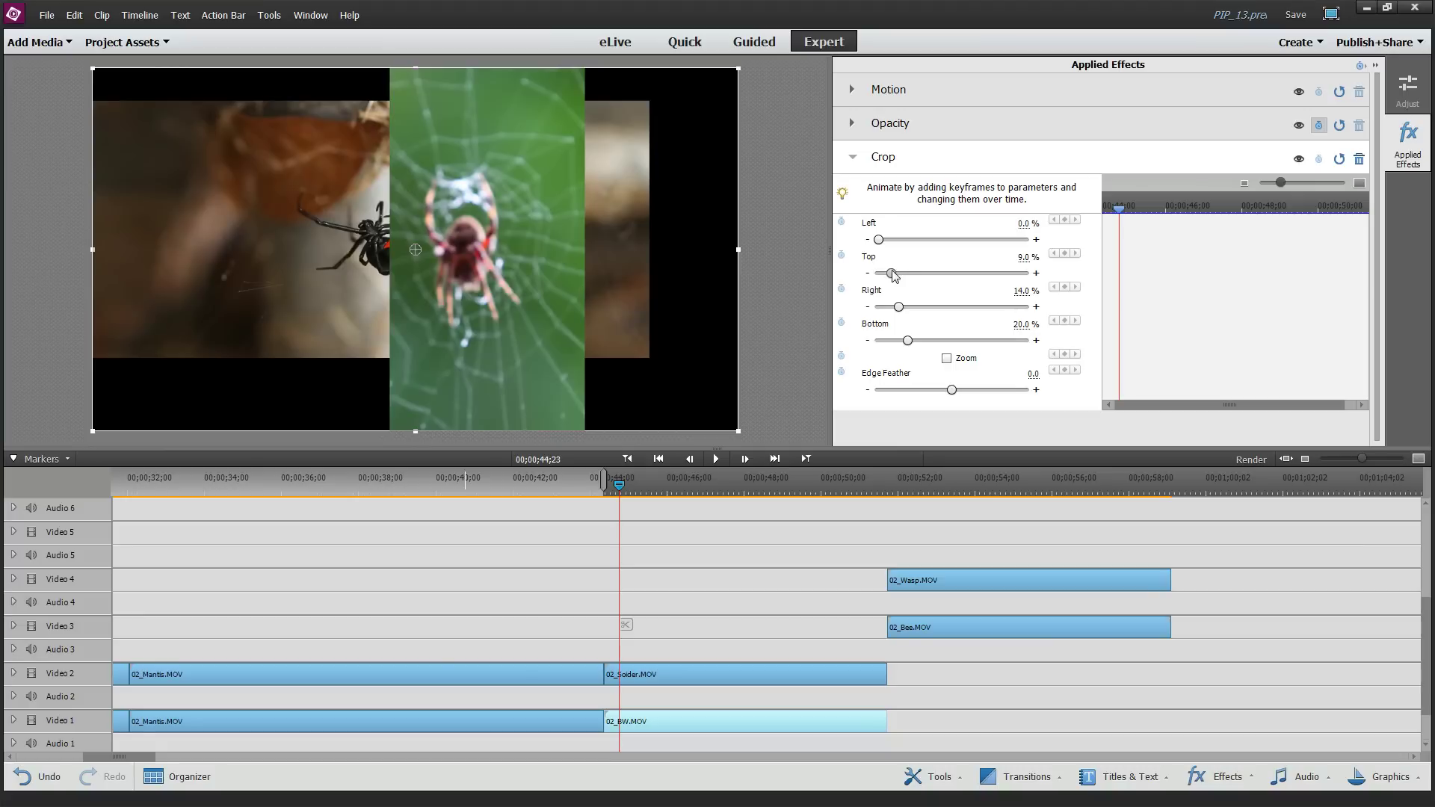
left_click_drag(902, 342, 943, 307)
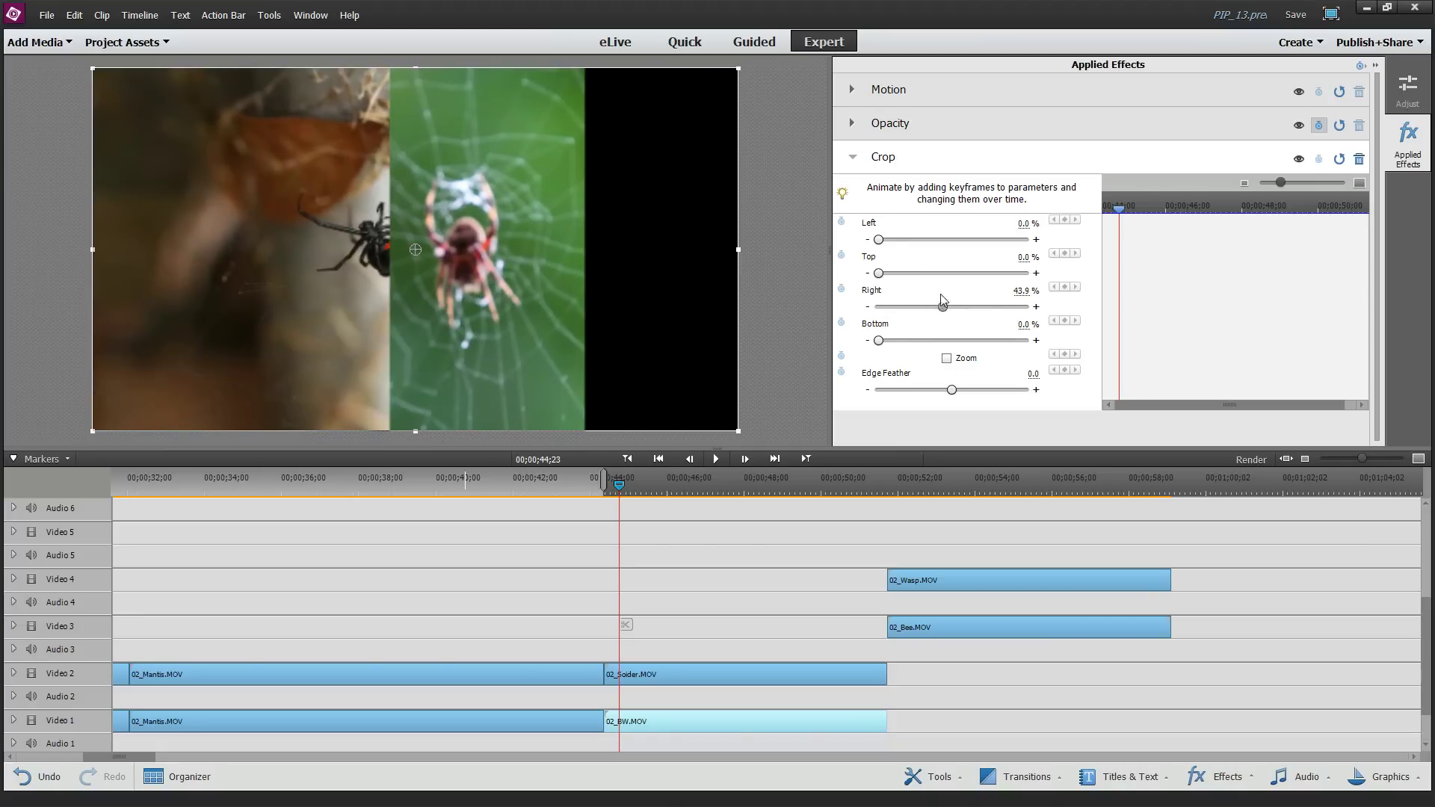
left_click_drag(881, 245, 920, 244)
Move the 02_BW.MOV strip to the frame's right edge beside the 02_Spider.MOV strip and set its Left crop to 25.5%.
left_click_drag(284, 270, 554, 273)
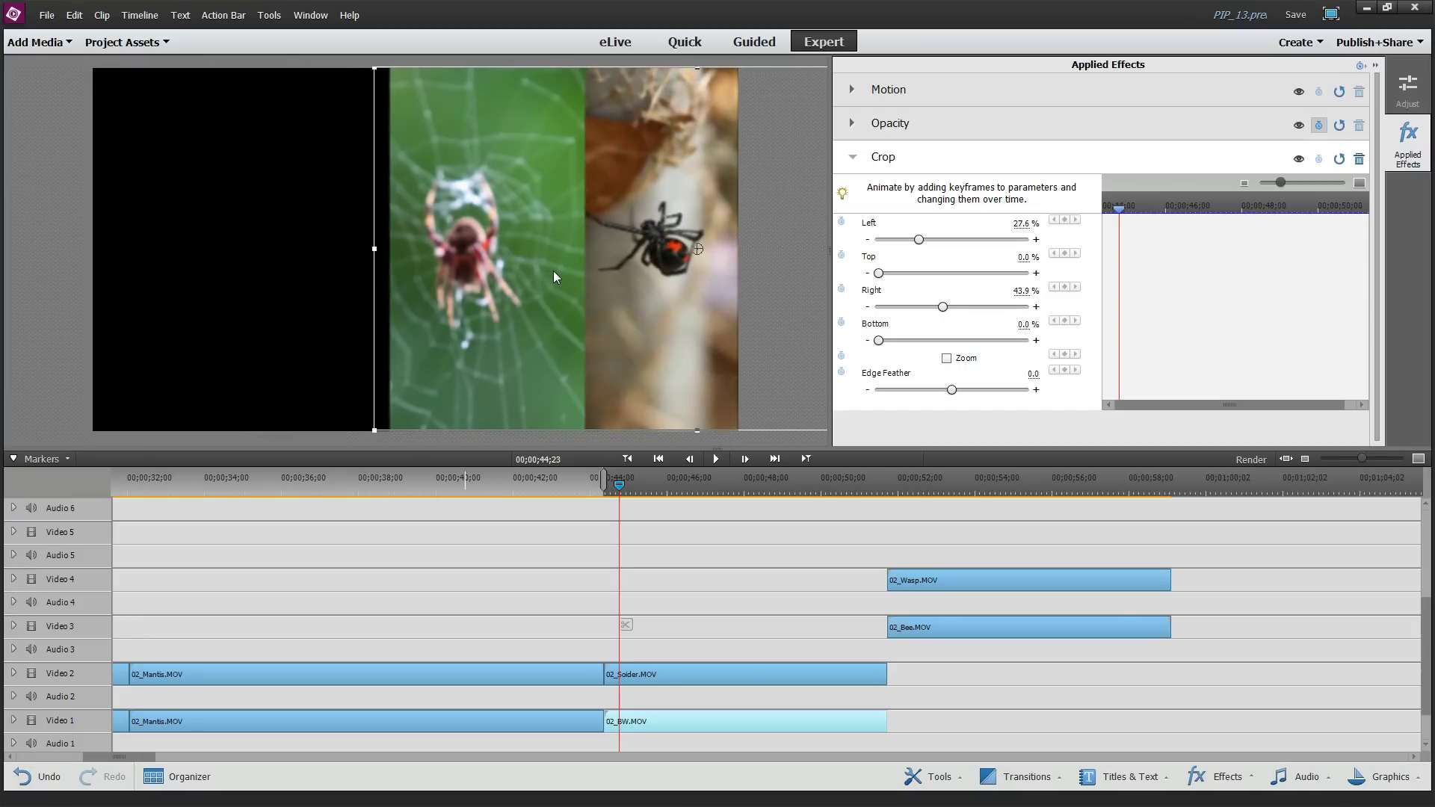
left_click_drag(943, 308, 945, 314)
left_click_drag(919, 239, 919, 245)
left_click(263, 225)
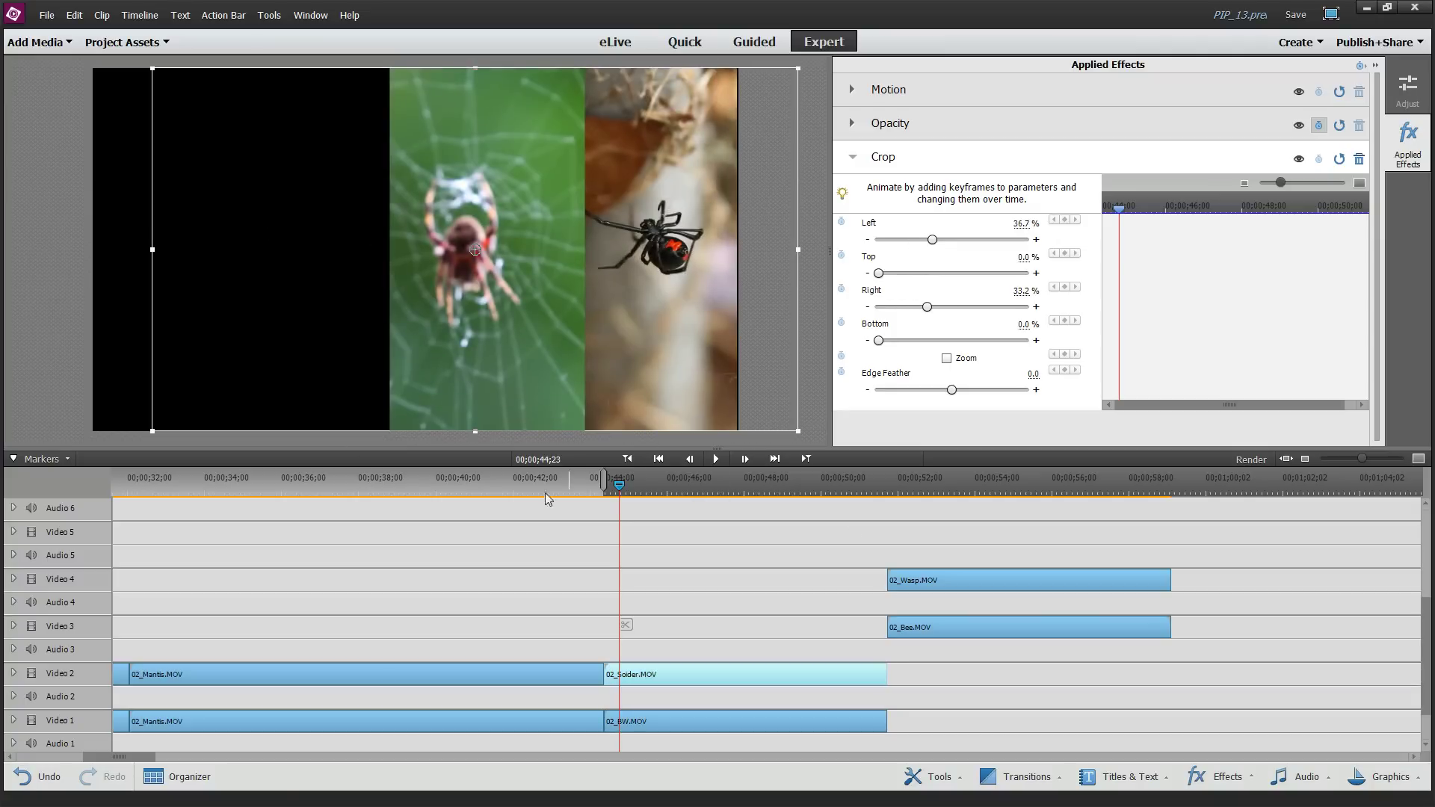
Shift 02_Wasp.MOV and 02_Bee.MOV back along their tracks so both start together with 02_Spider.MOV and 02_BW.MOV.
left_click_drag(985, 580, 704, 580)
left_click(925, 626)
left_click_drag(943, 625, 701, 625)
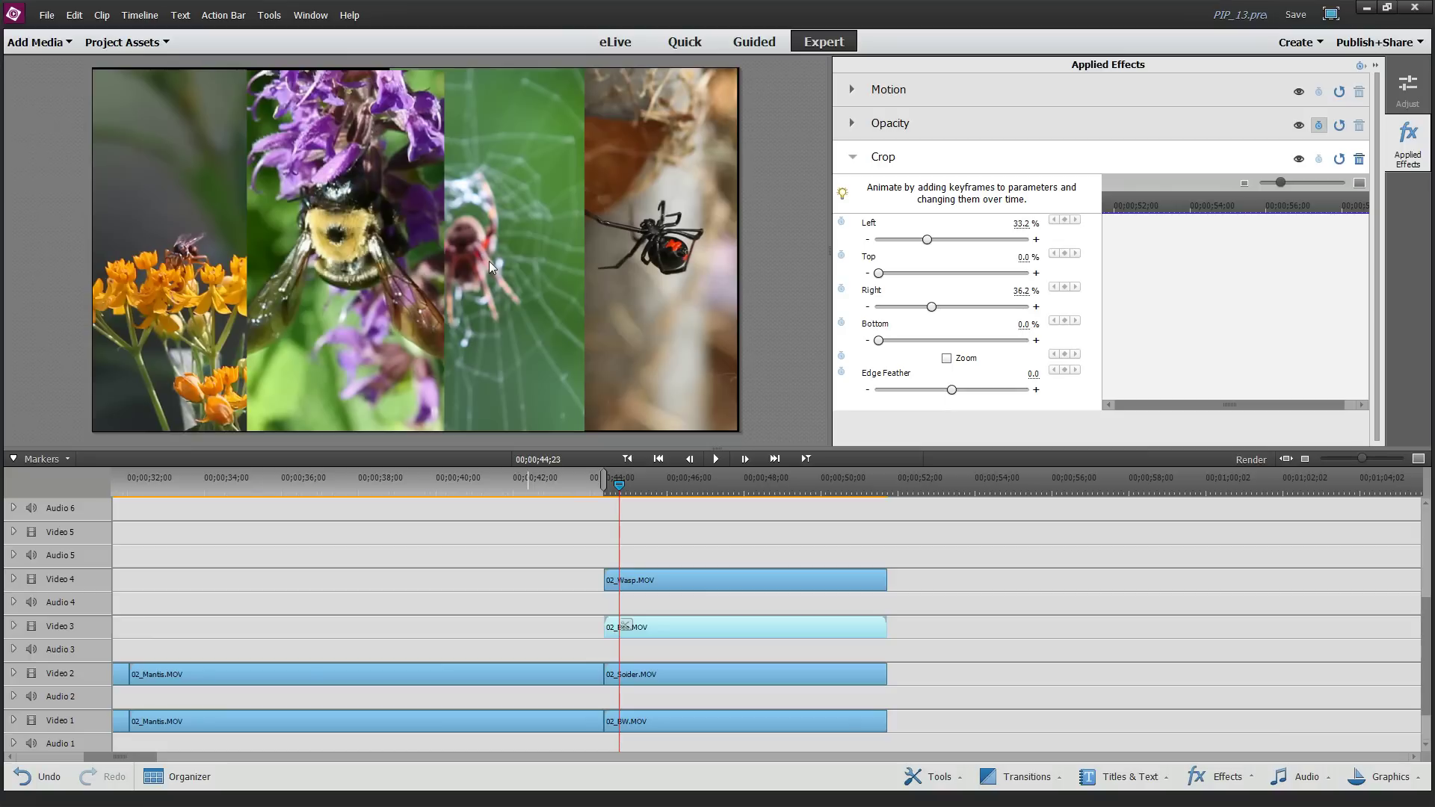
Play back the four-strip composite from just before its first frame.
left_click_drag(623, 496, 603, 490)
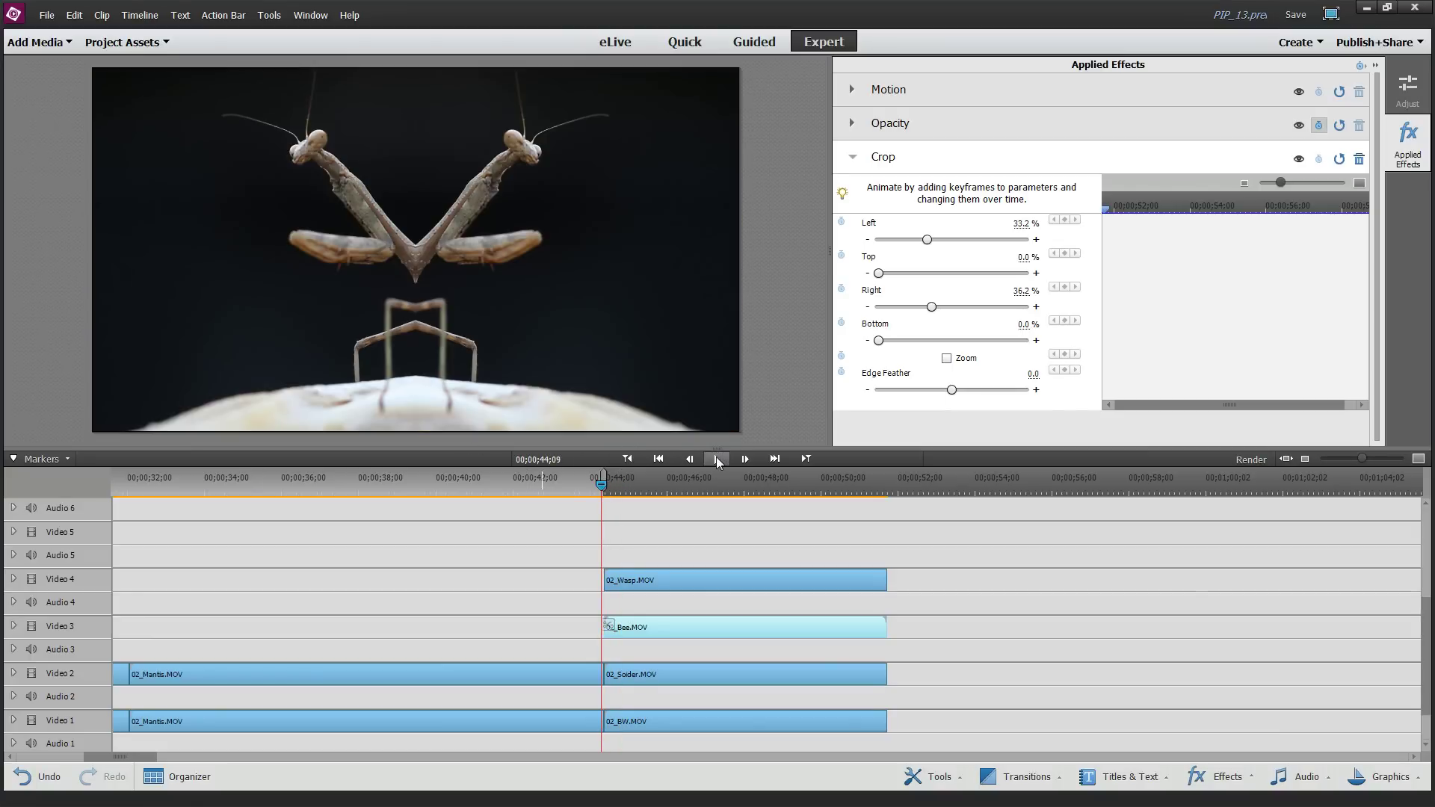
key("space")
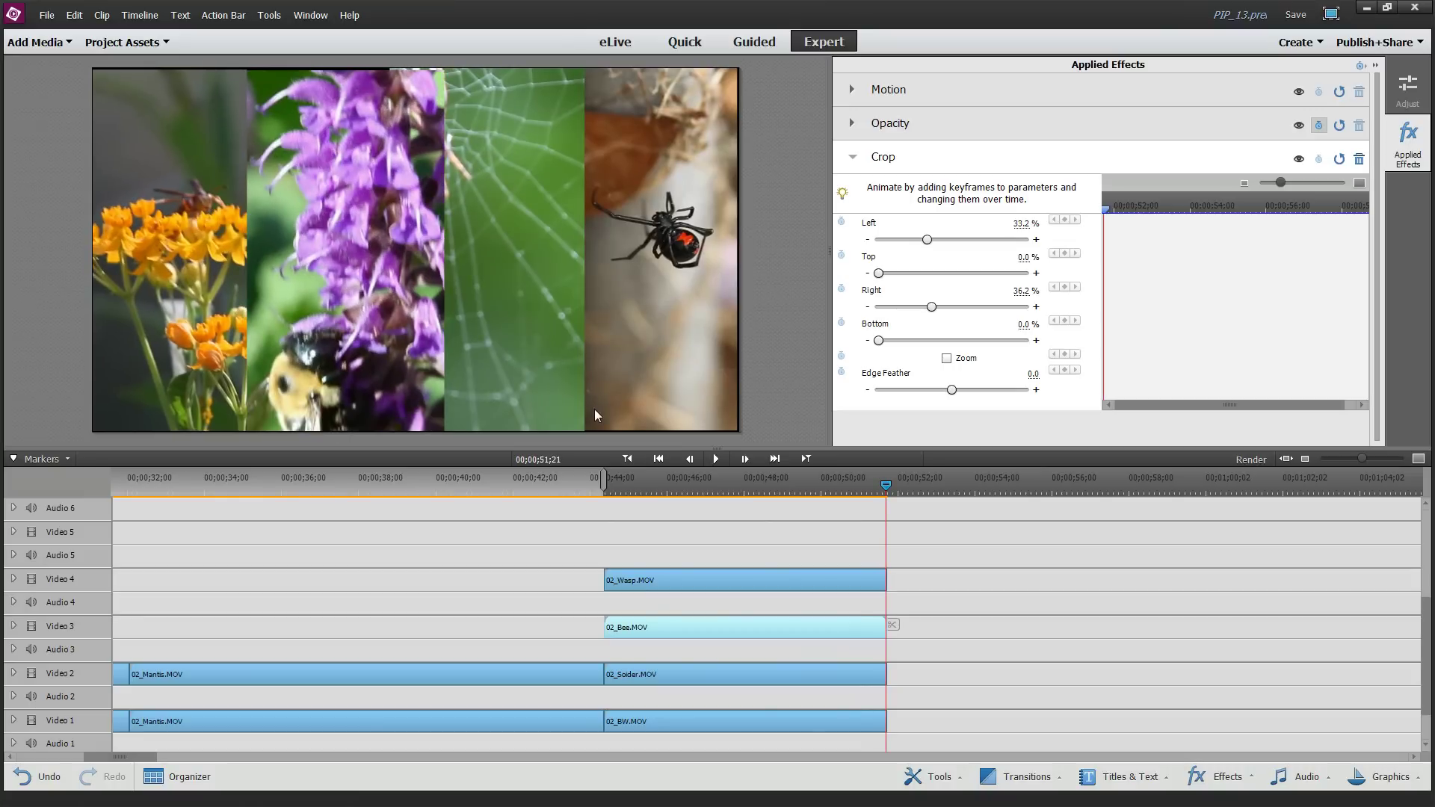
Fine-tune the Motion position of 02_Bee.MOV, with horizontal position 781.0, so its strip fills the full frame height.
left_click_drag(885, 483, 794, 488)
left_click(747, 578)
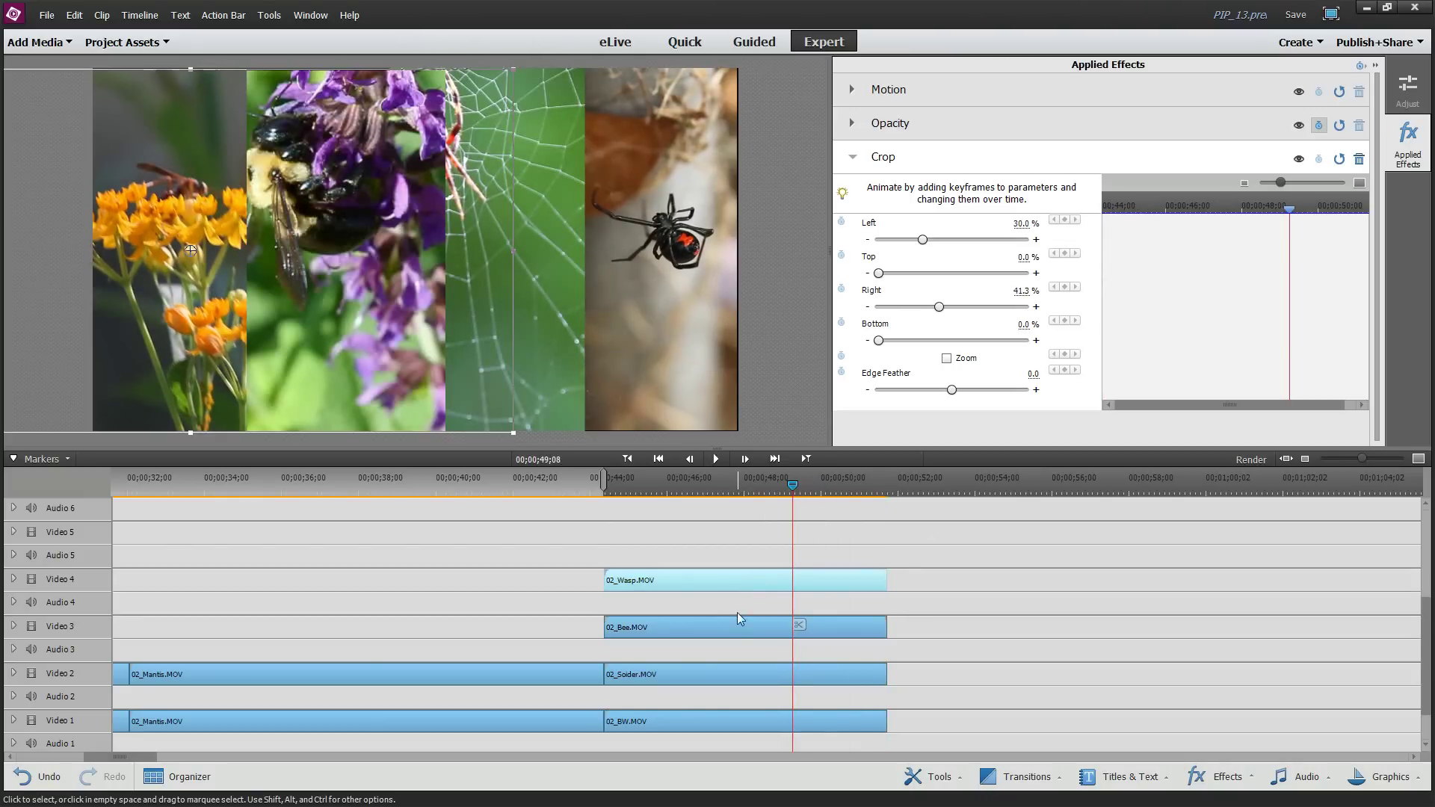
left_click(735, 628)
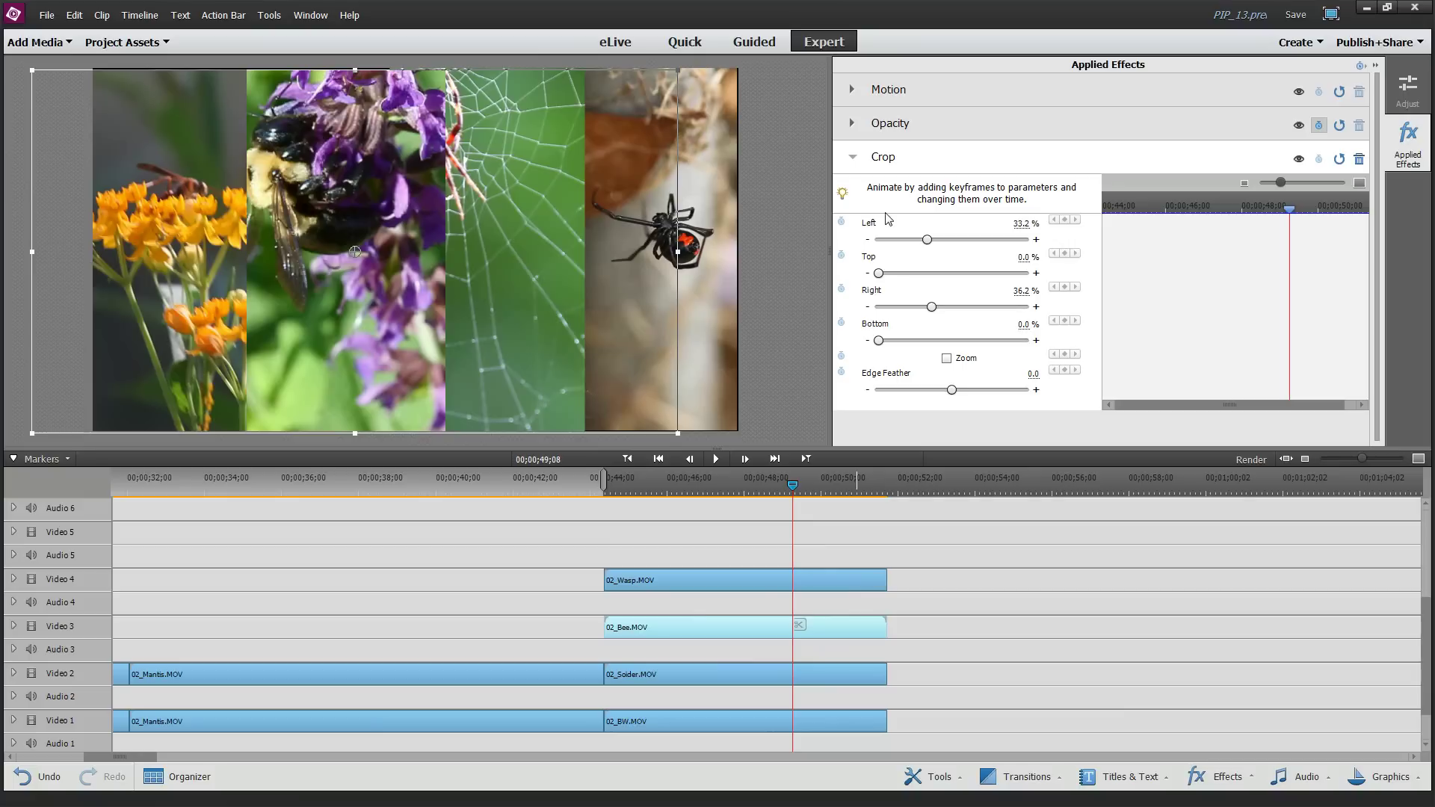
left_click(854, 91)
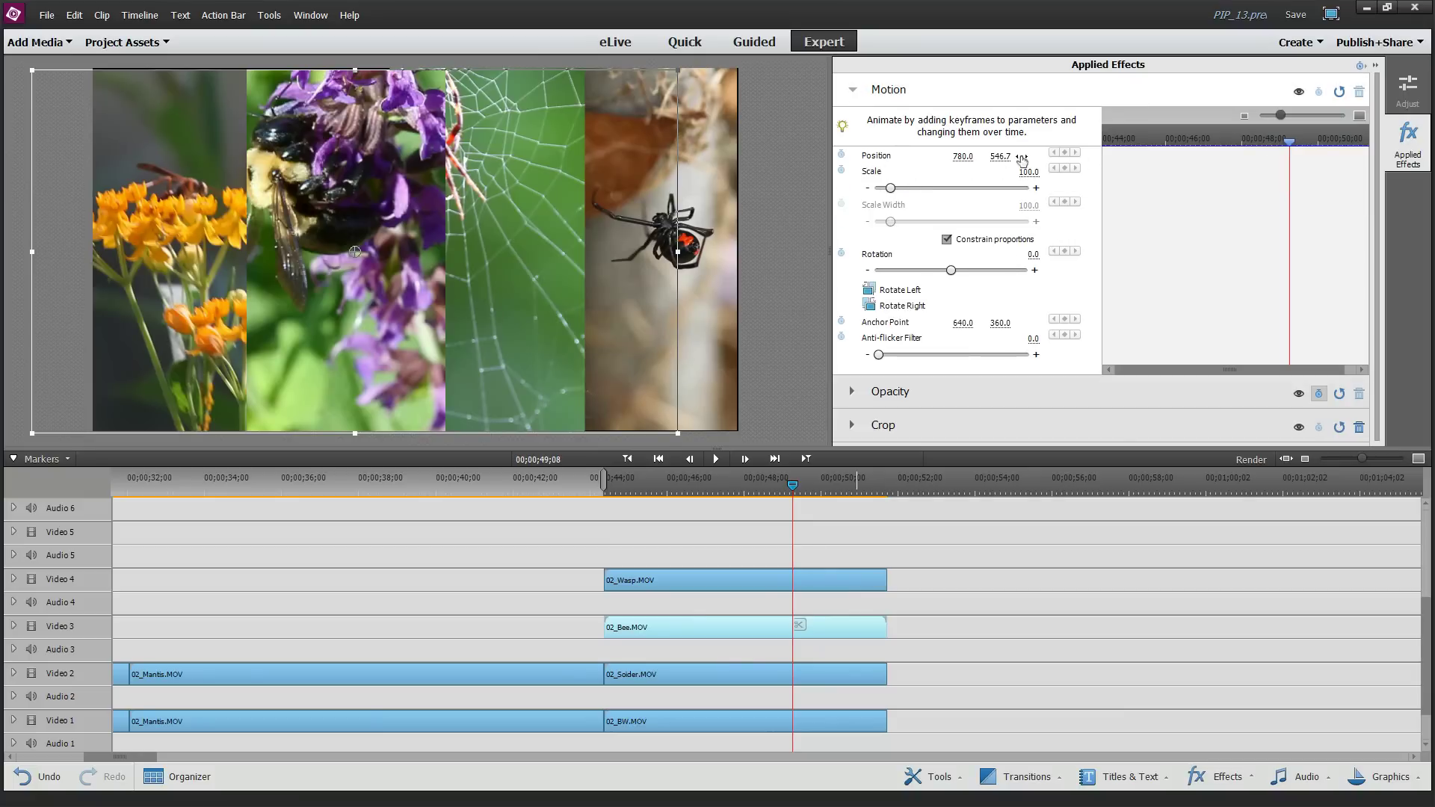
left_click_drag(355, 252, 357, 252)
left_click_drag(967, 164, 968, 164)
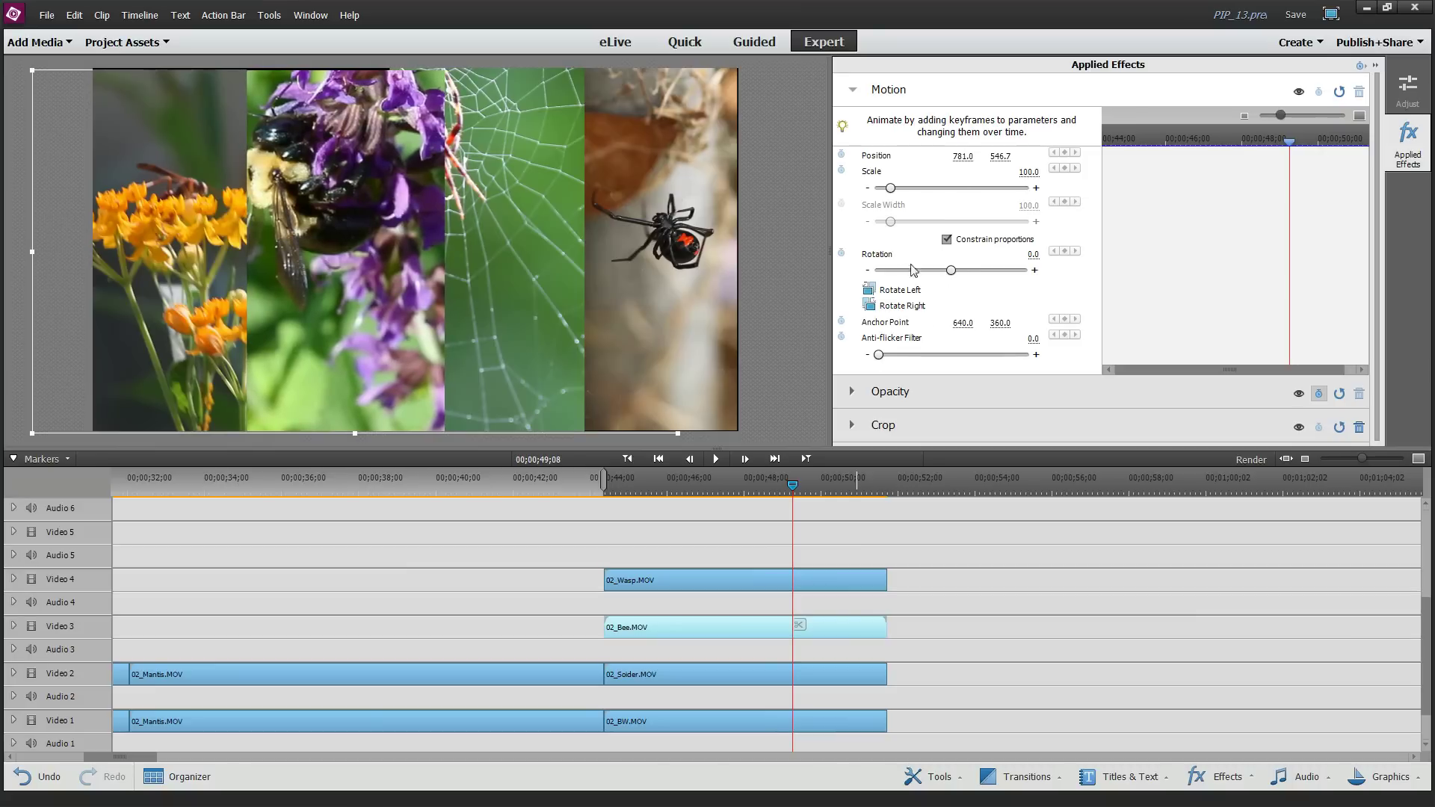
left_click_drag(1001, 156, 997, 156)
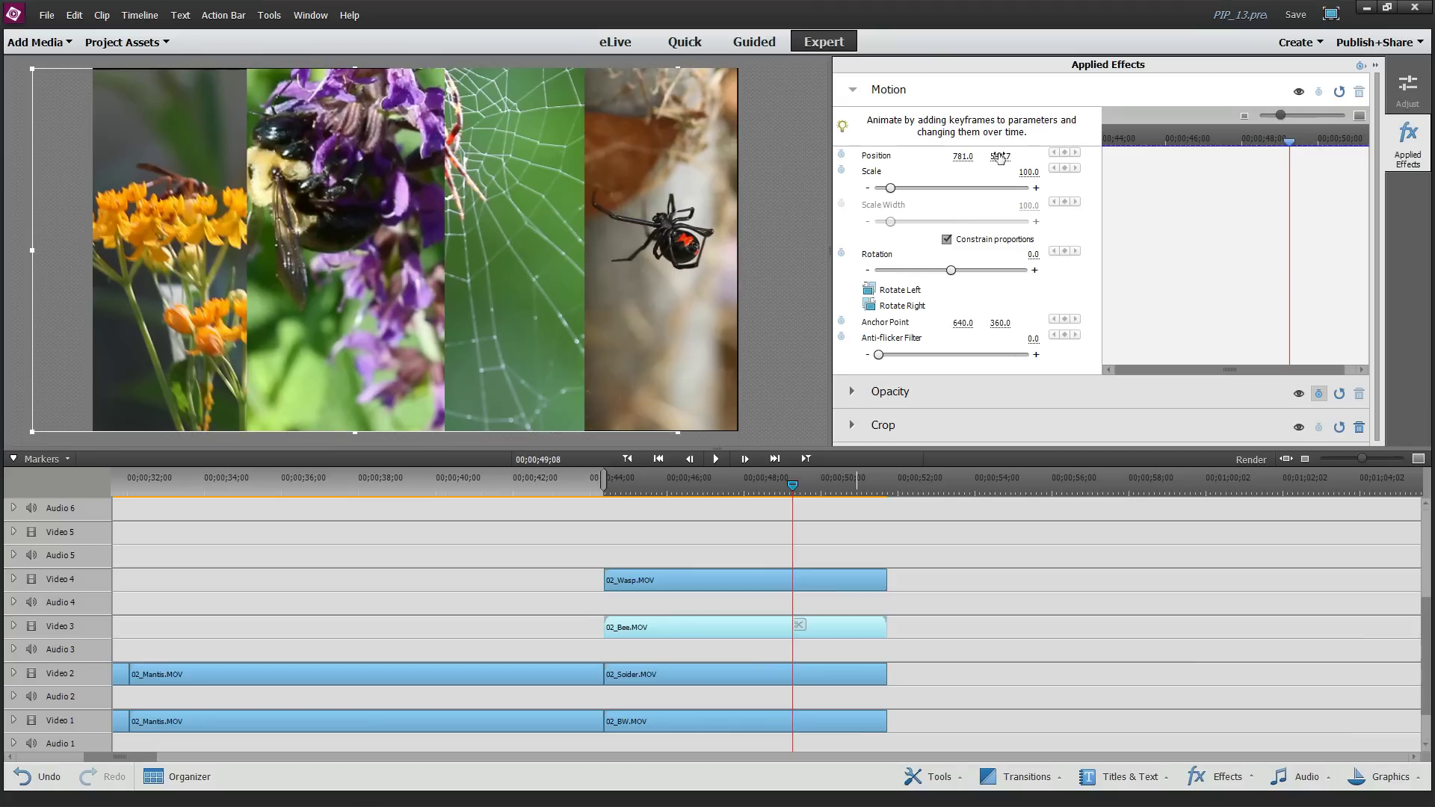
Set the Motion position of 02_Wasp.MOV to 290.1, 538.4 and check the fit of the other strips.
left_click(703, 583)
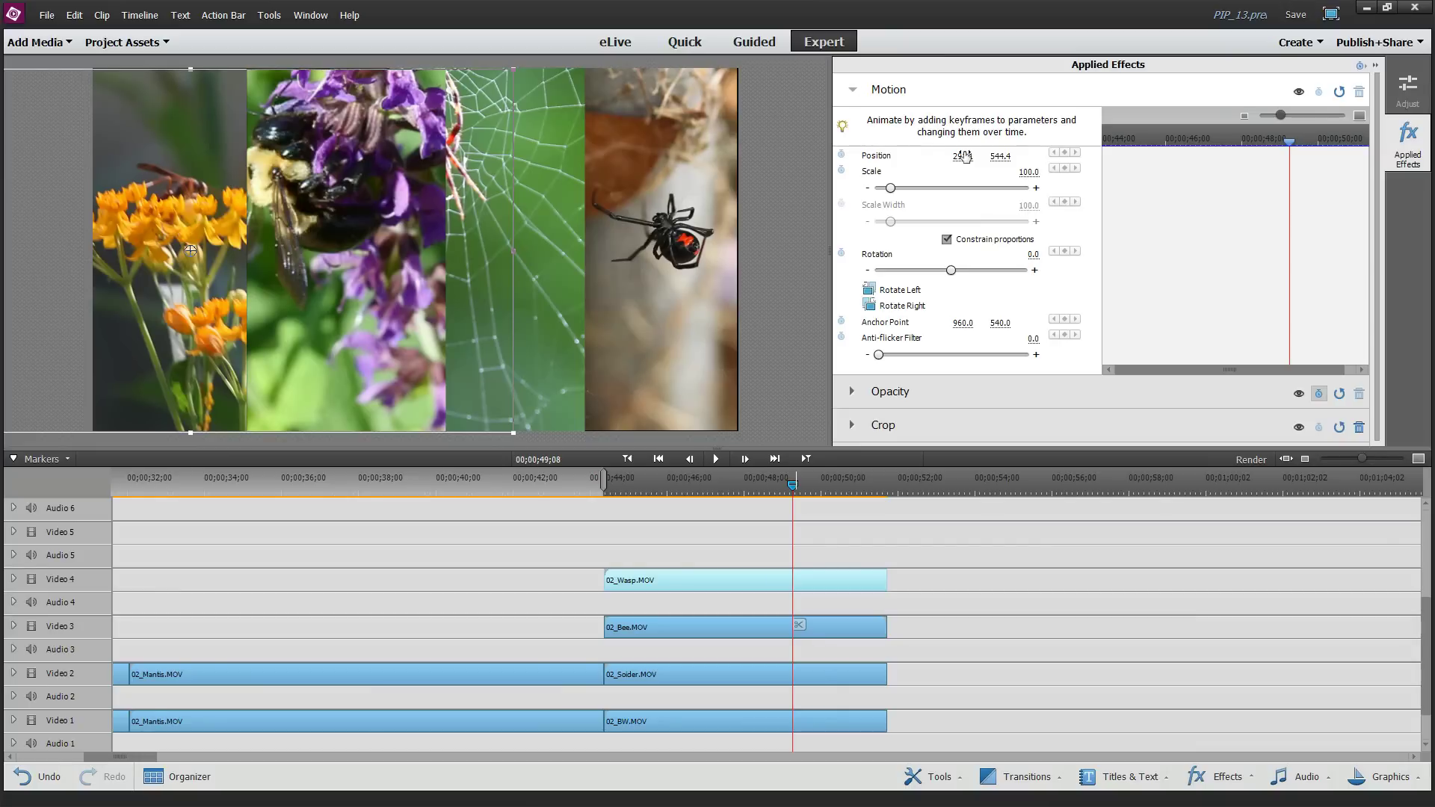
left_click_drag(964, 157, 996, 157)
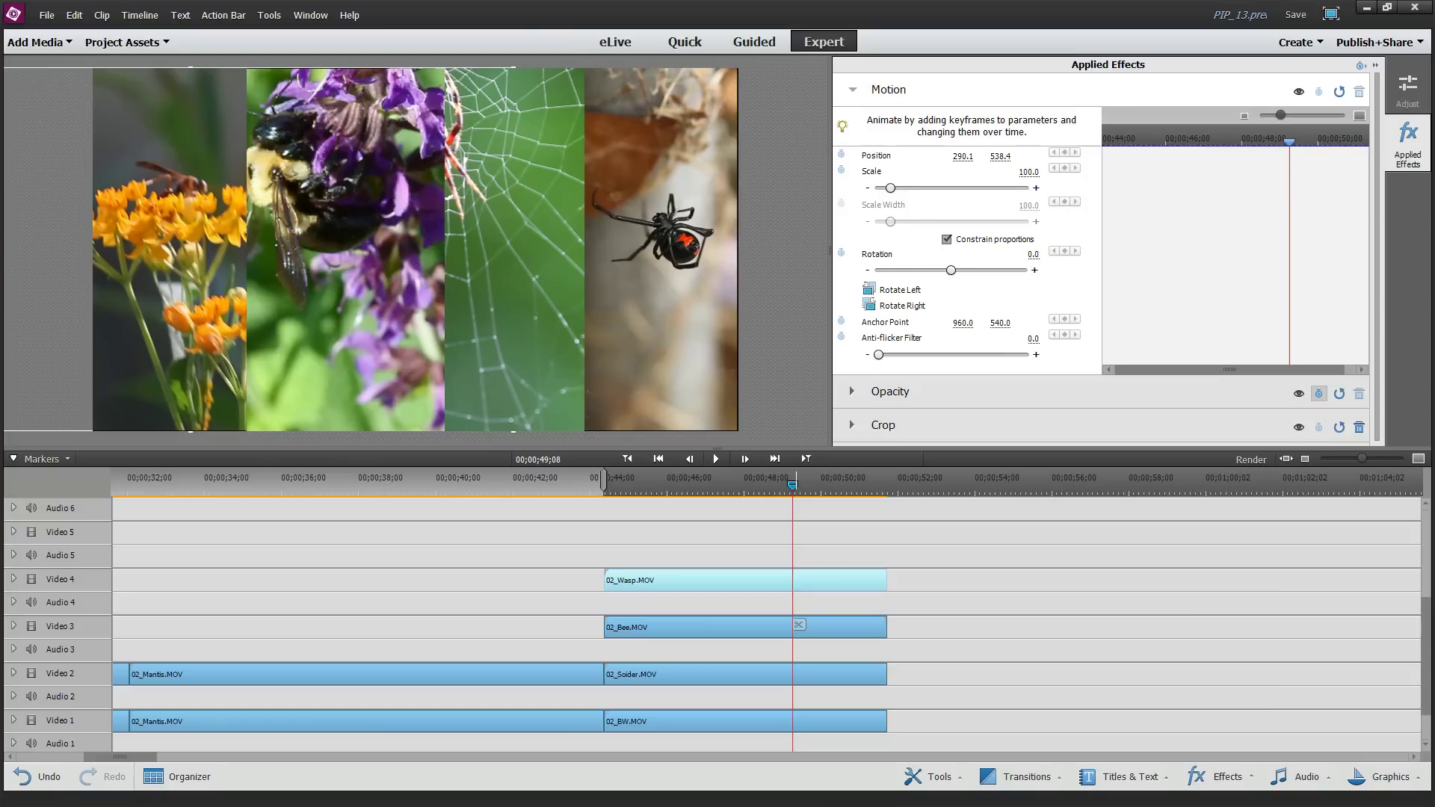
left_click(782, 267)
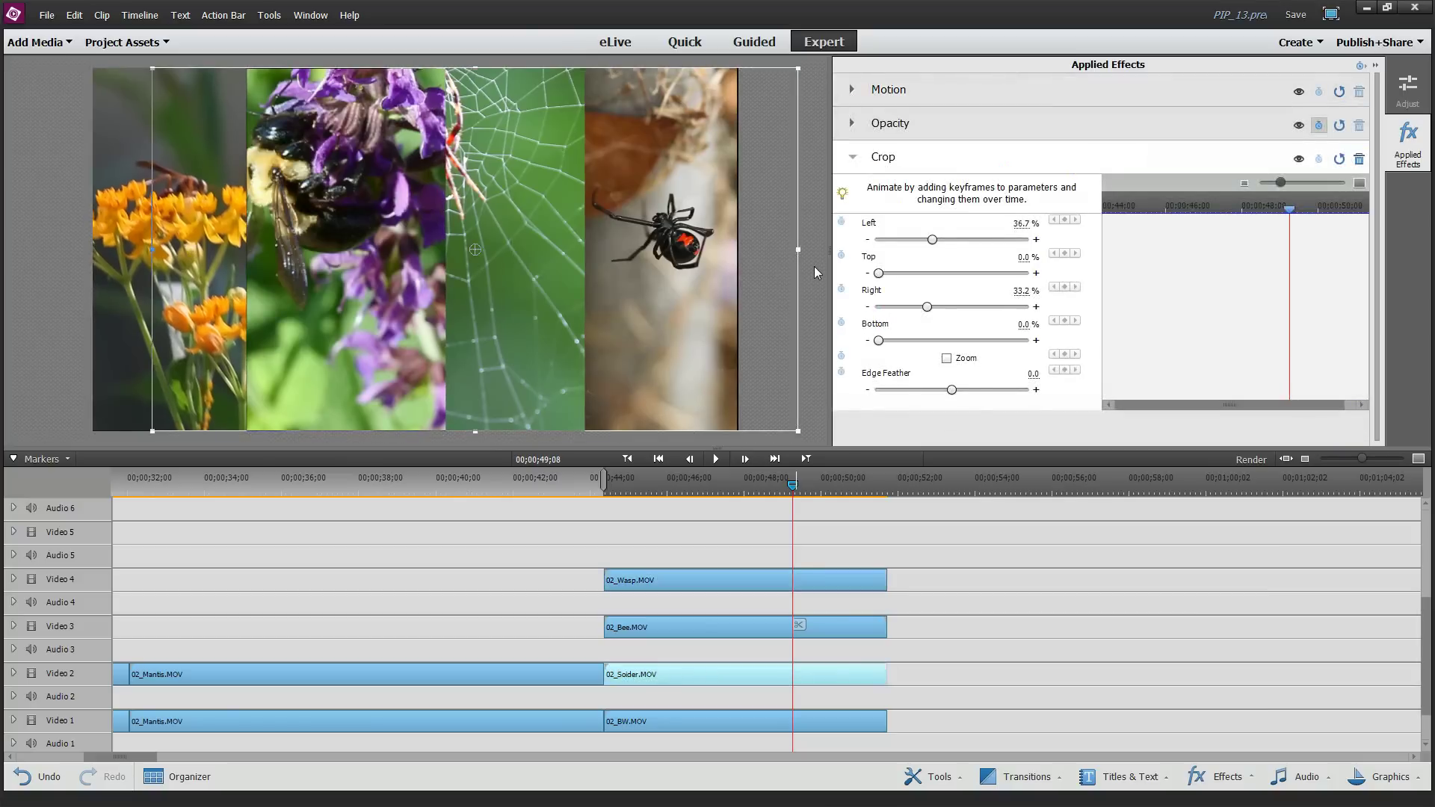
left_click(814, 273)
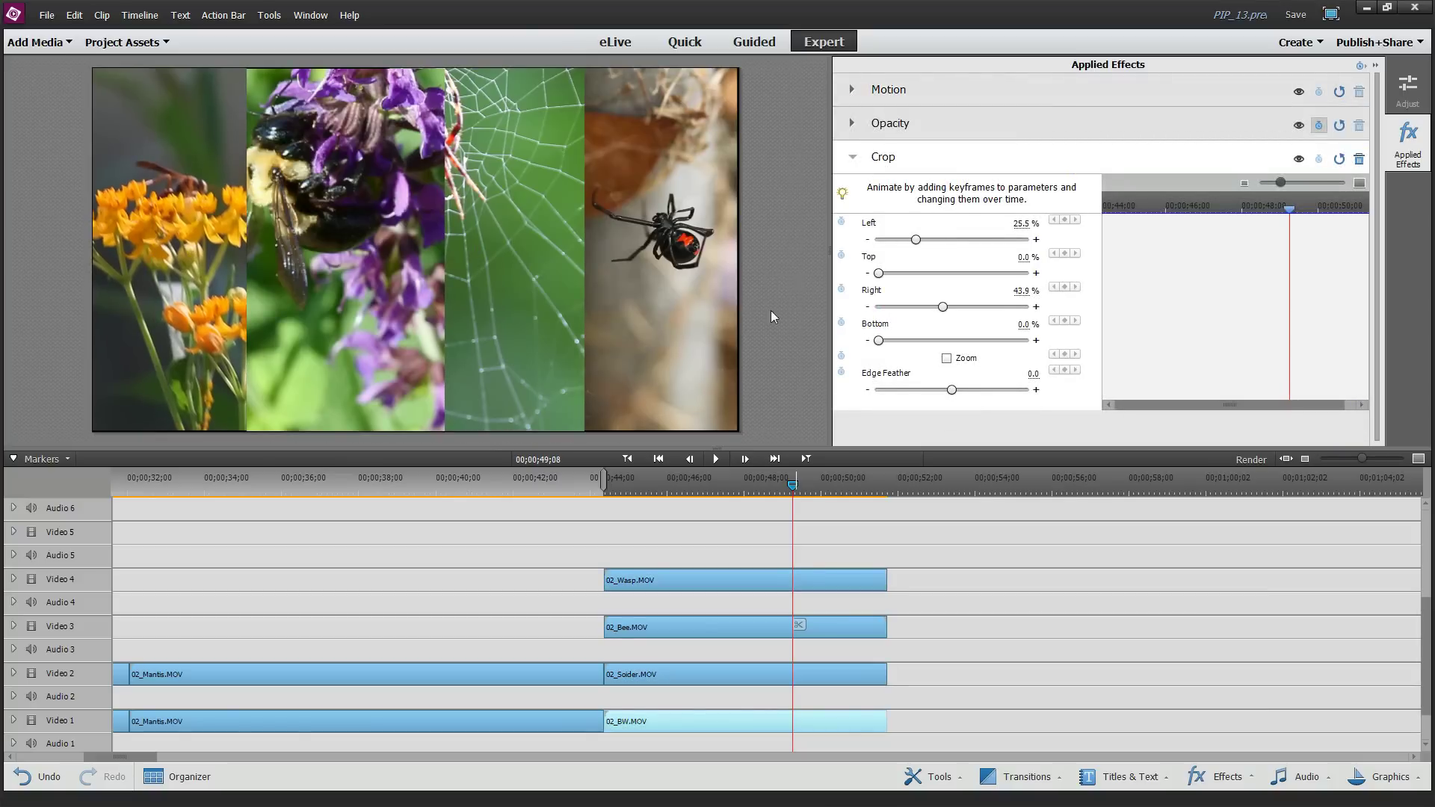
Extend the end of the timeline work area to the end of the four stacked clips.
left_click(630, 486)
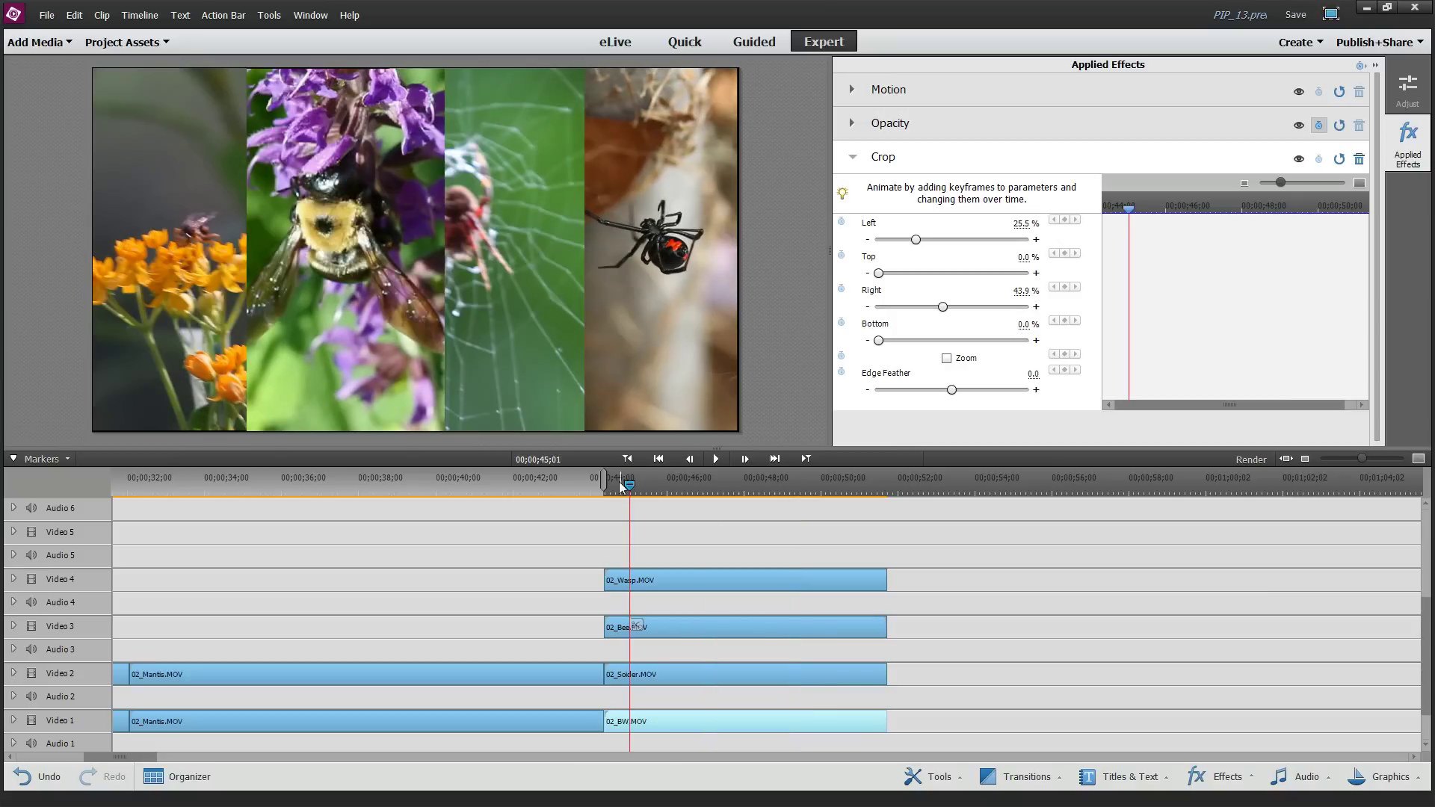
left_click_drag(604, 480, 888, 480)
mouse_move(629, 486)
left_mouse_down()
mouse_move(607, 486)
mouse_move(626, 486)
left_mouse_up()
Add a new title above 02_Wasp.MOV on Video 5, starting with the four stacked clips and extended to their end.
left_click(660, 579)
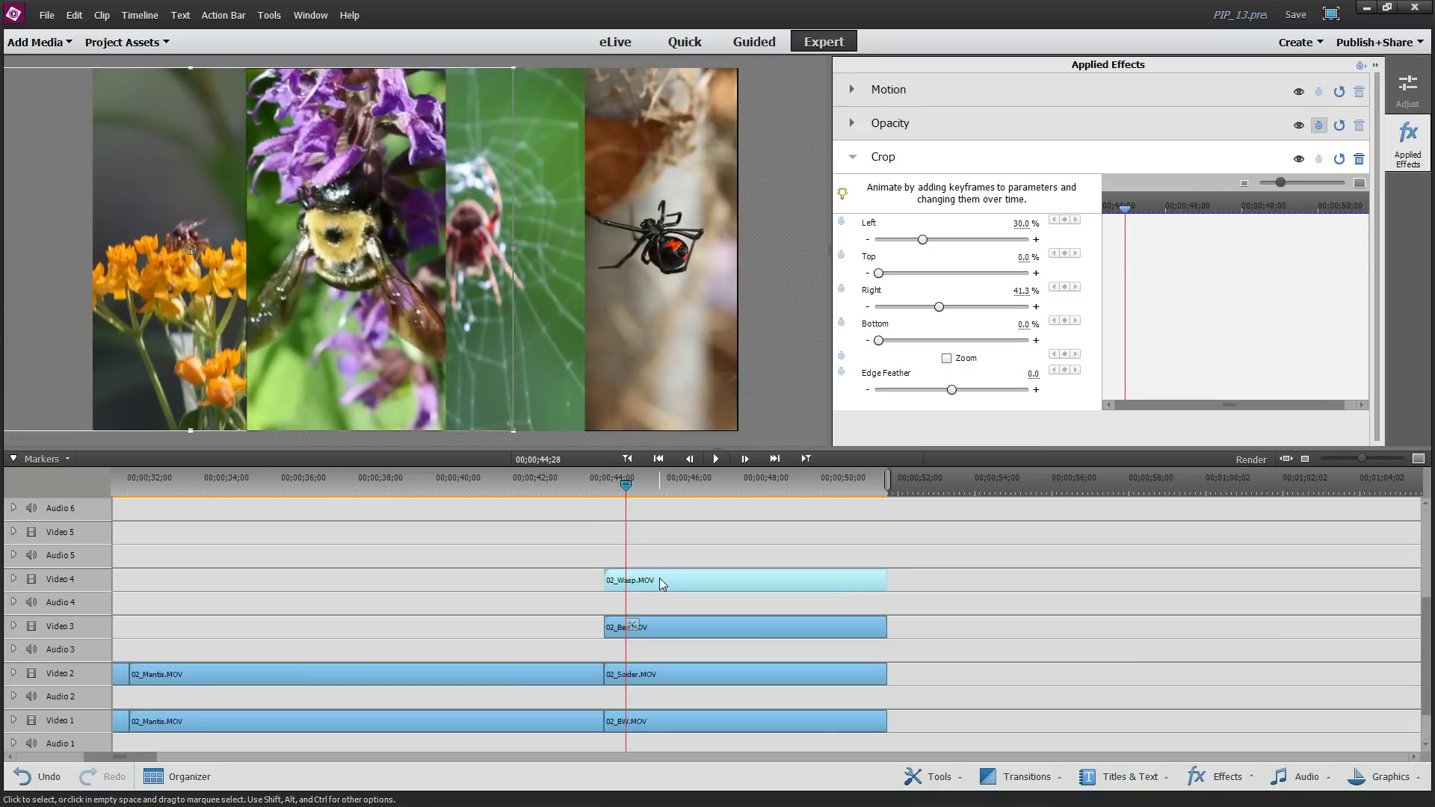
key("Page_Up")
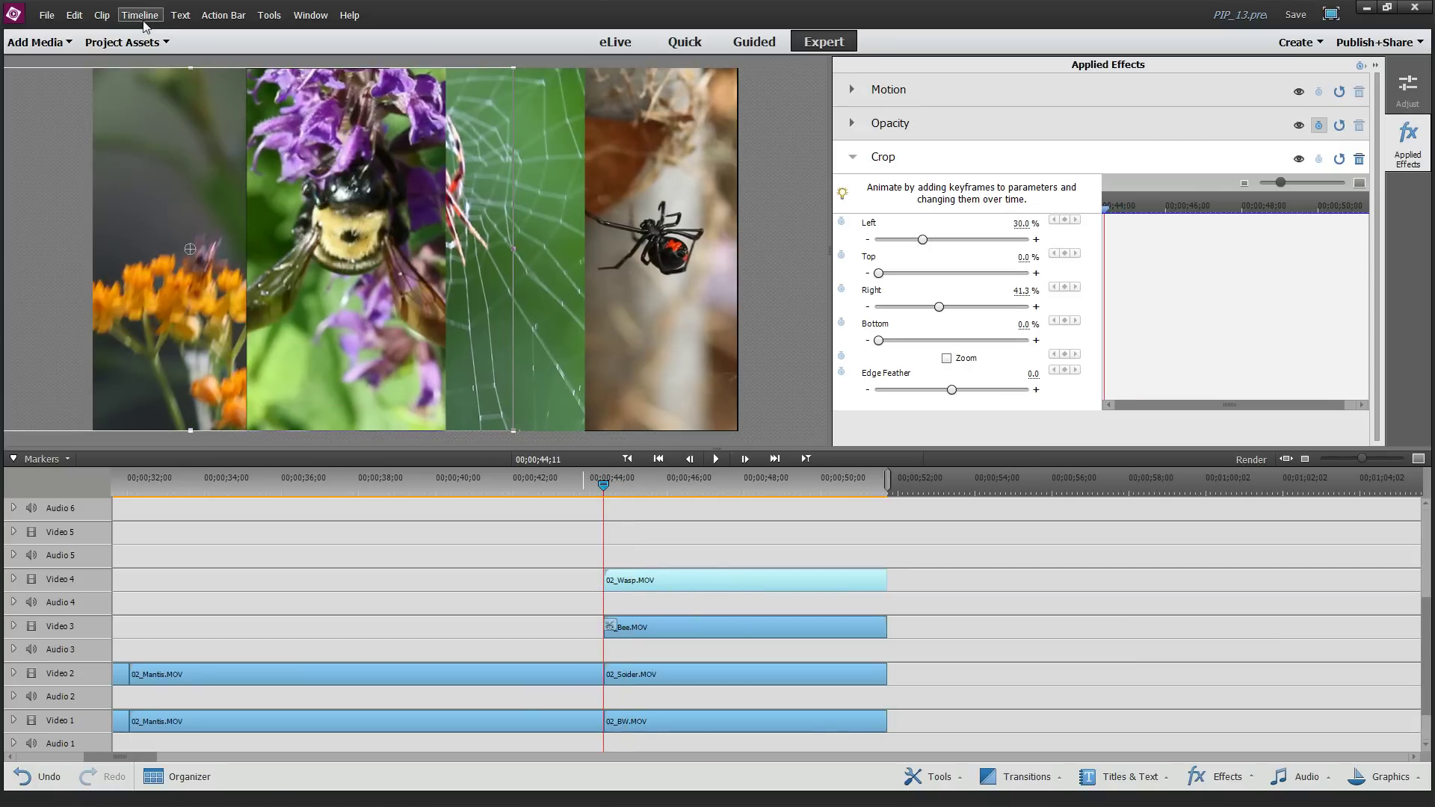
left_click(158, 44)
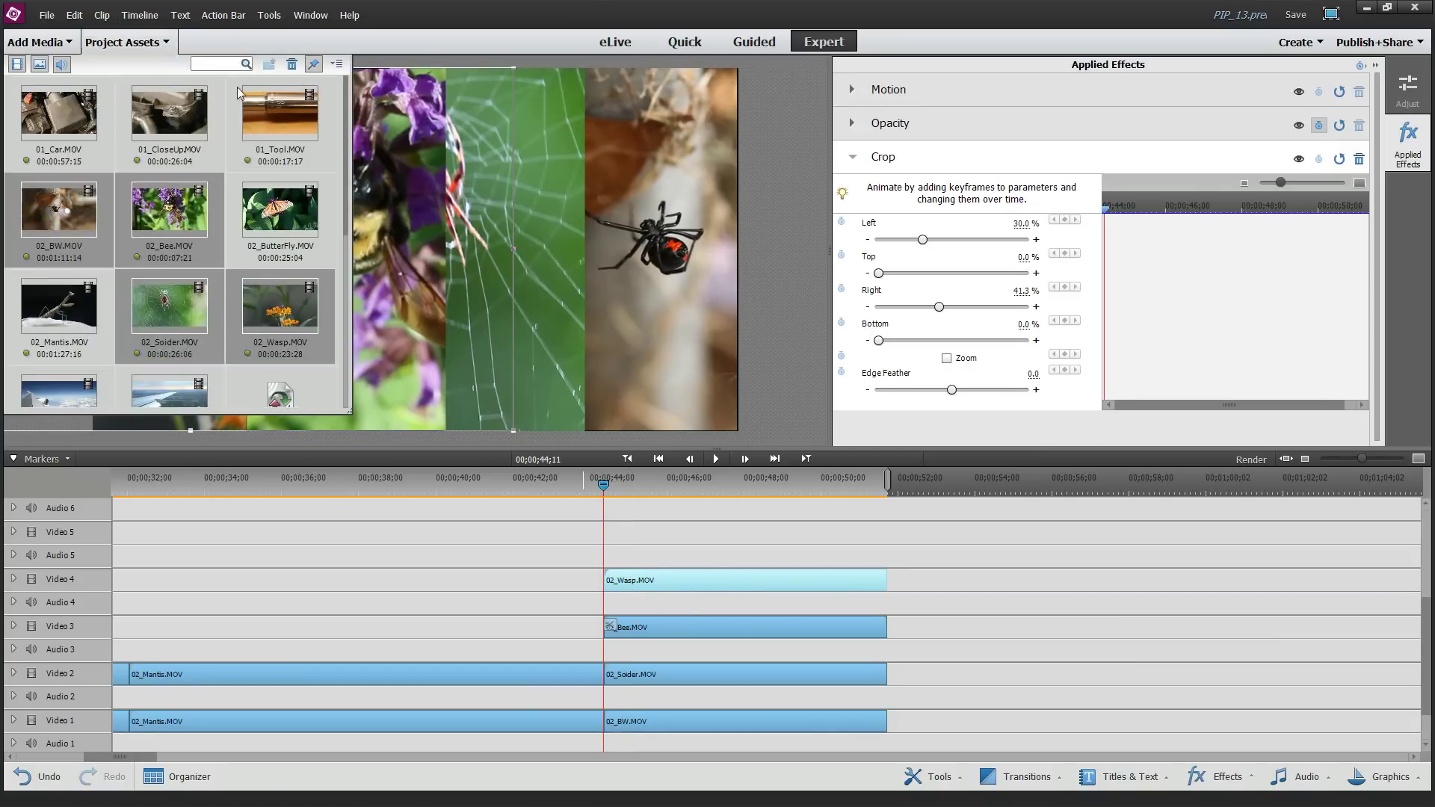
left_click(337, 64)
mouse_move(389, 133)
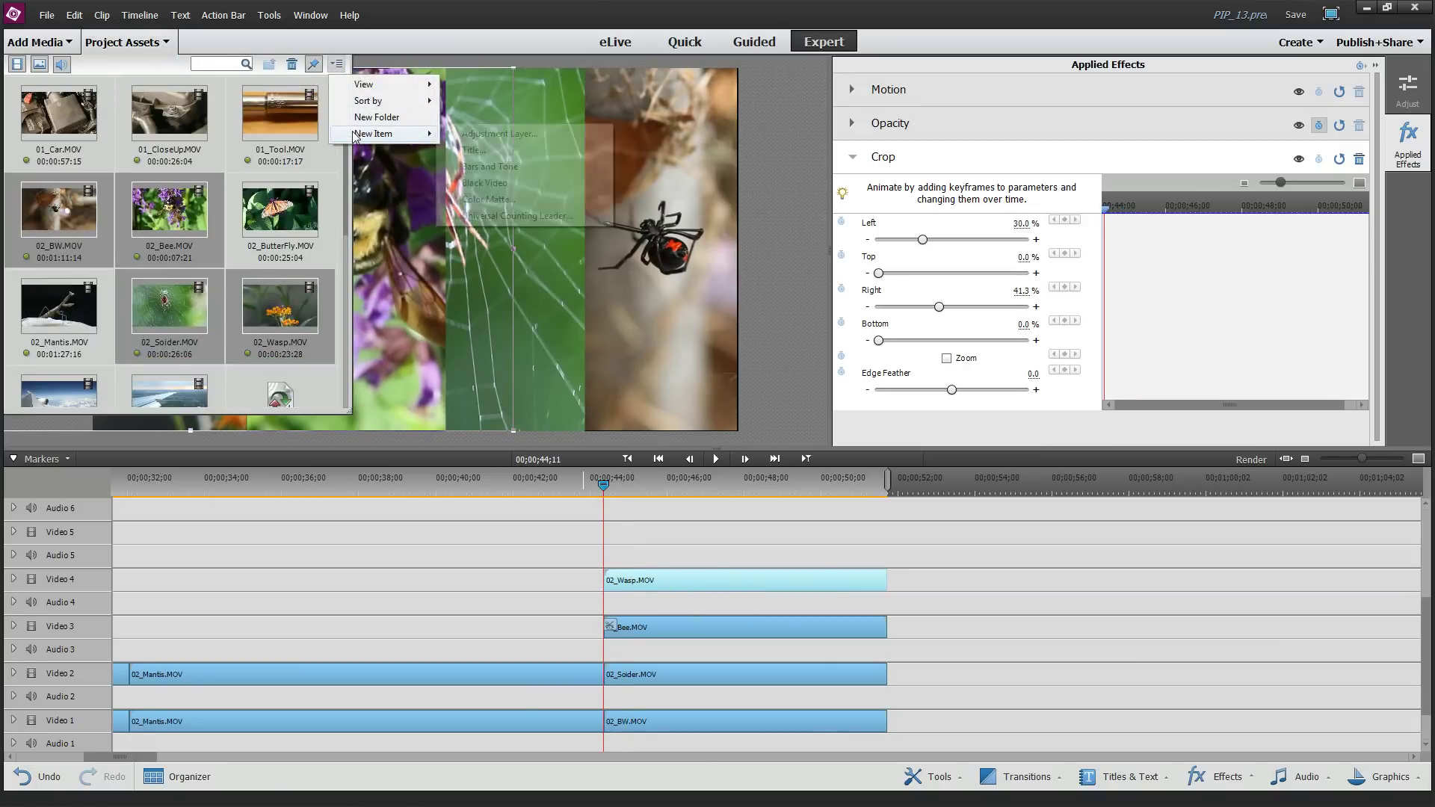
left_click(473, 155)
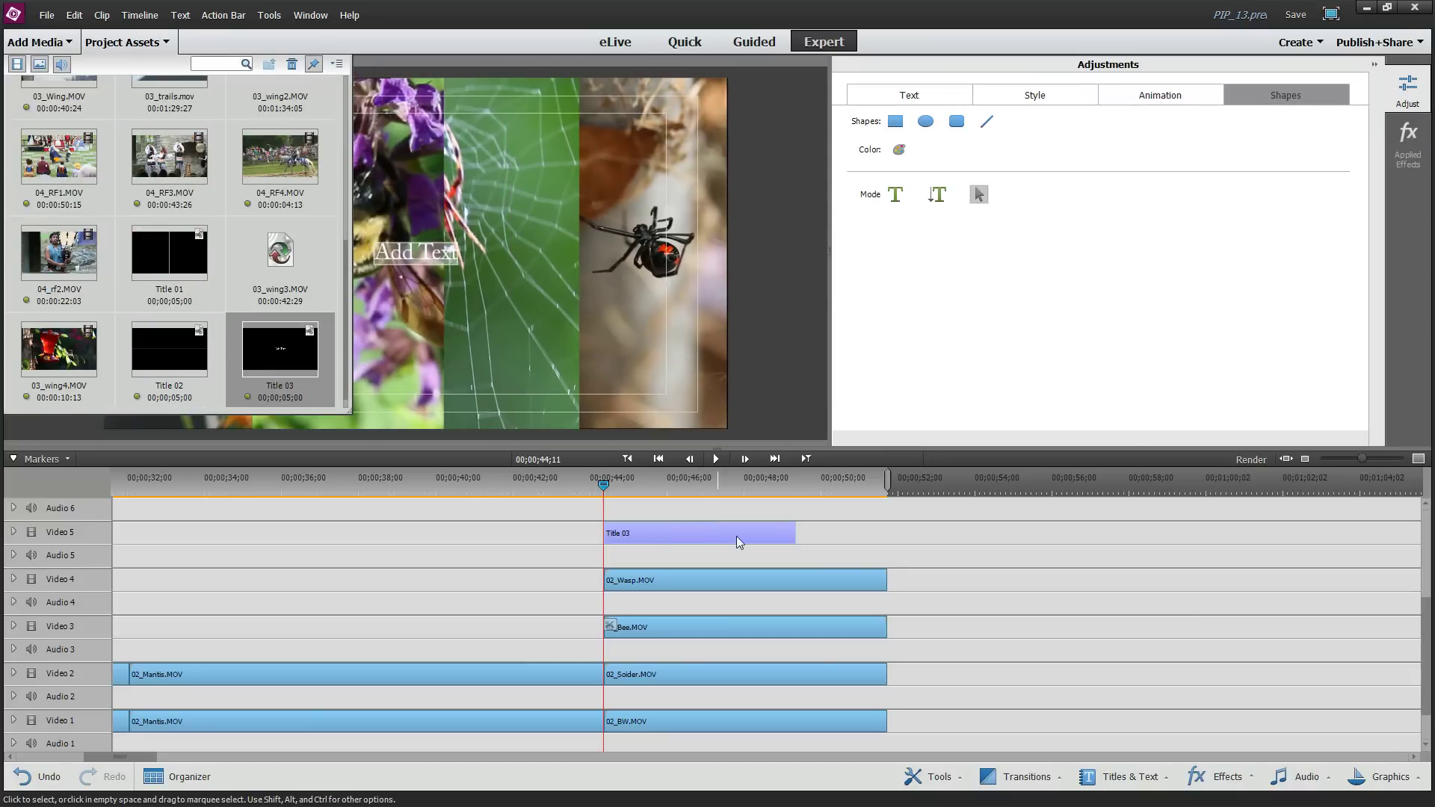
left_click_drag(794, 534, 888, 535)
left_click(169, 44)
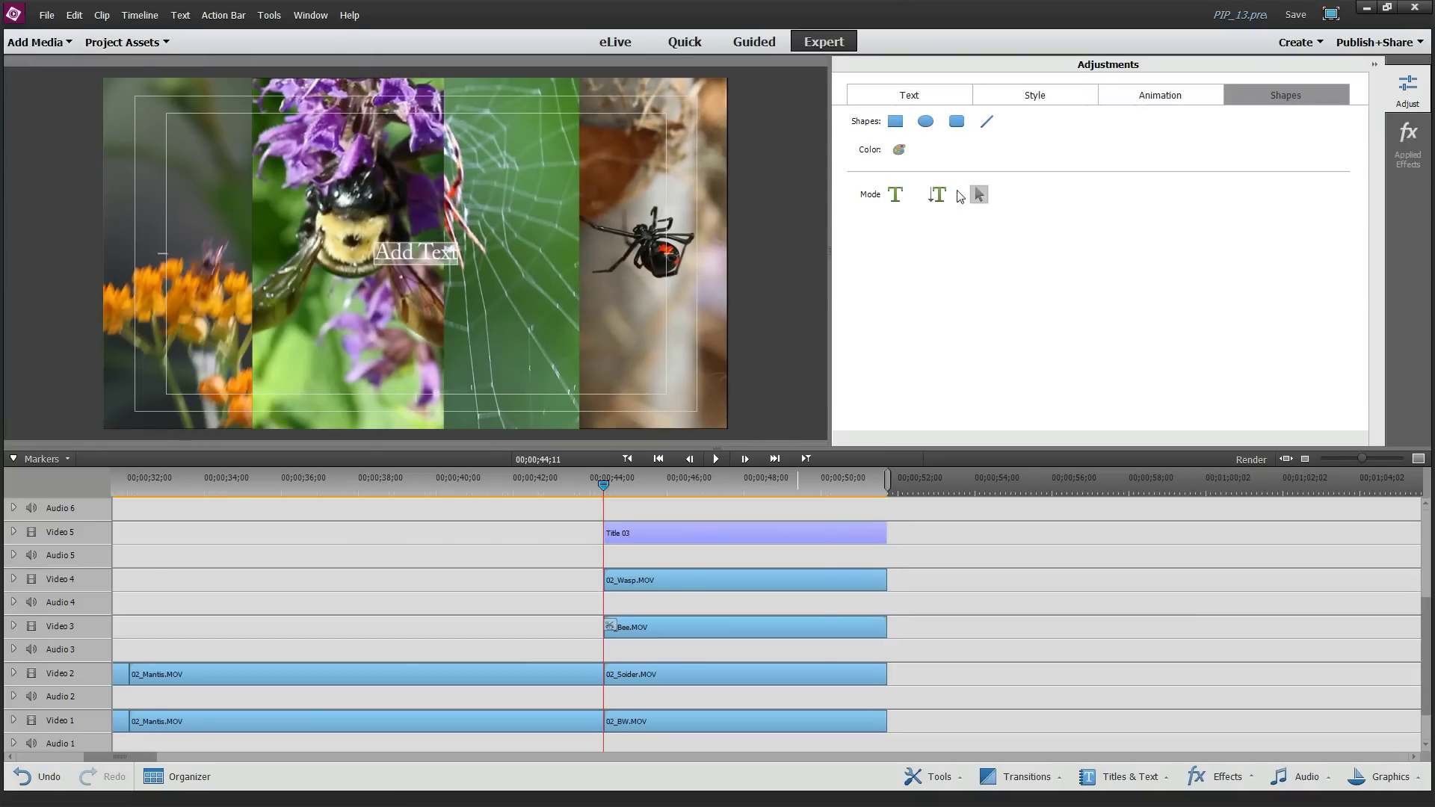
Delete the default Add Text placeholder from the new title.
left_click(980, 202)
left_click(404, 262)
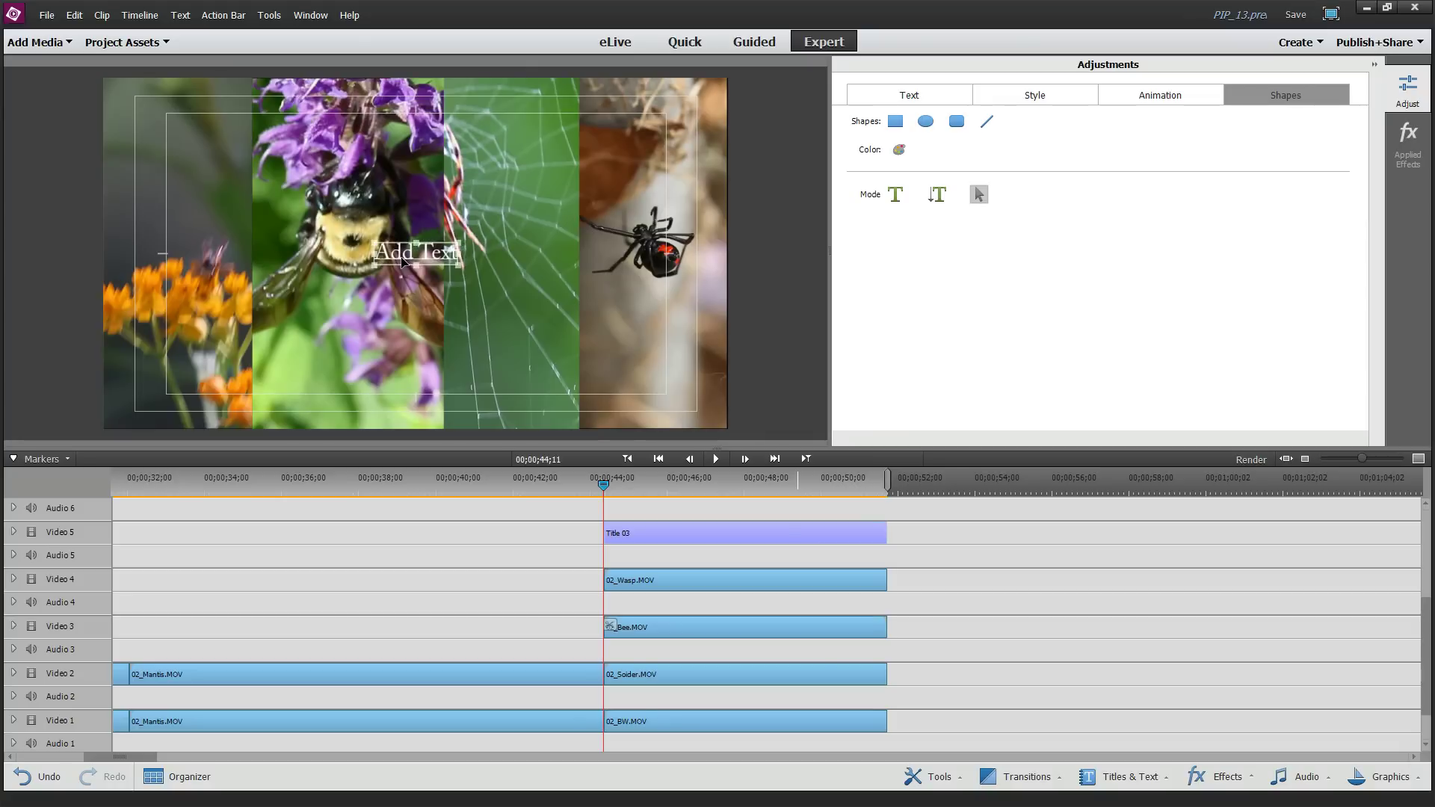
key("Delete")
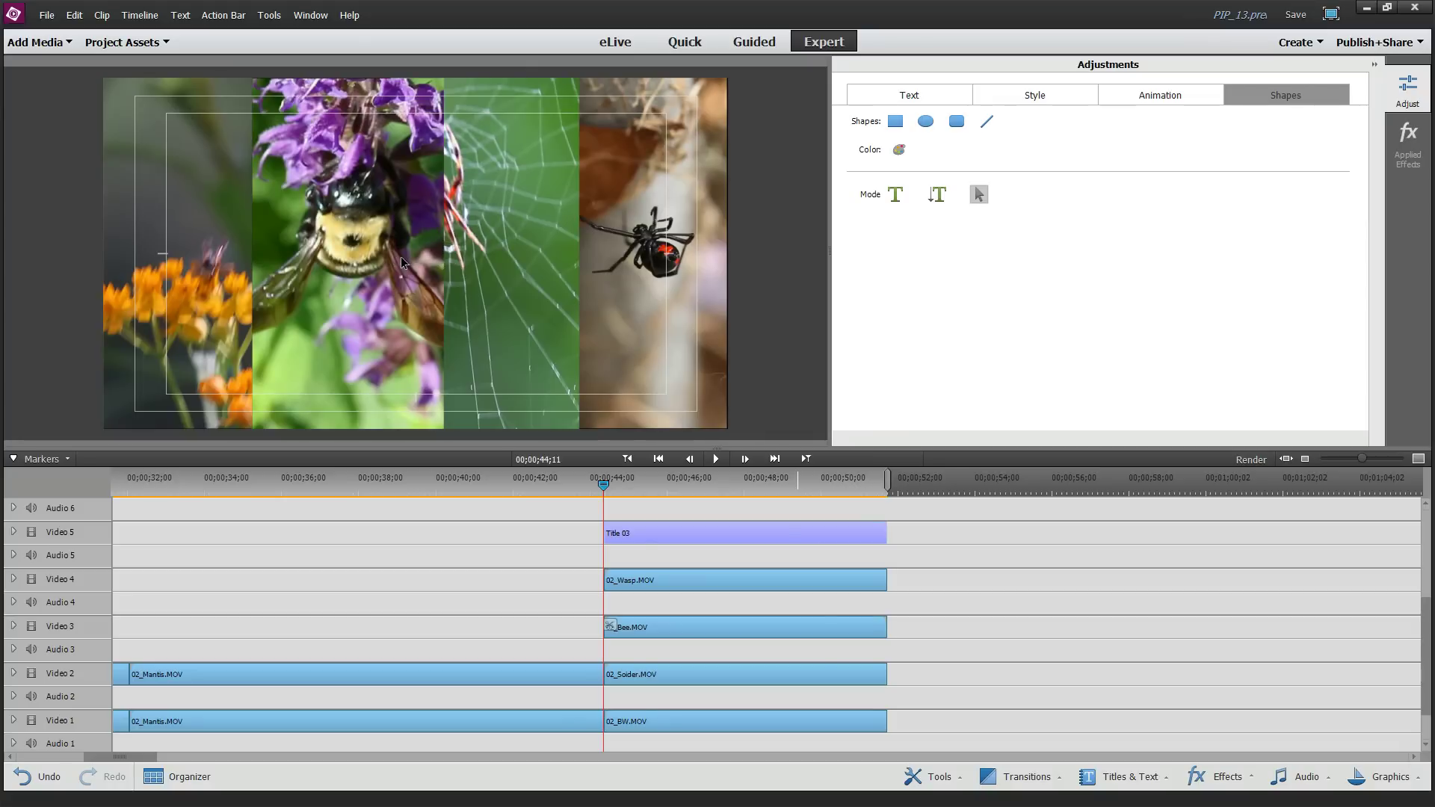
Draw a thin full-height rectangle over the seam between the wasp and bee strips and fill it with solid black.
left_click(896, 121)
left_click_drag(247, 78, 252, 431)
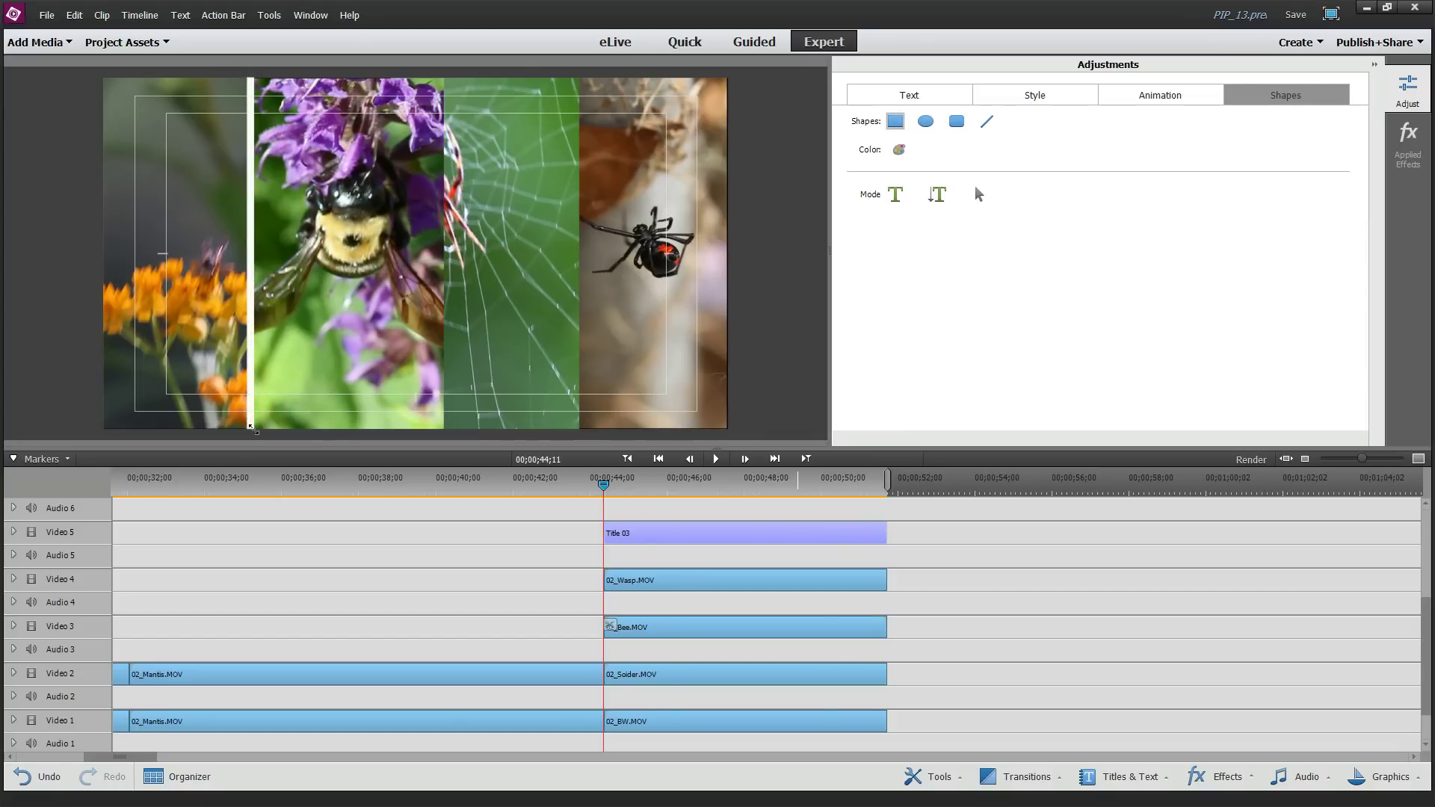
left_click(899, 150)
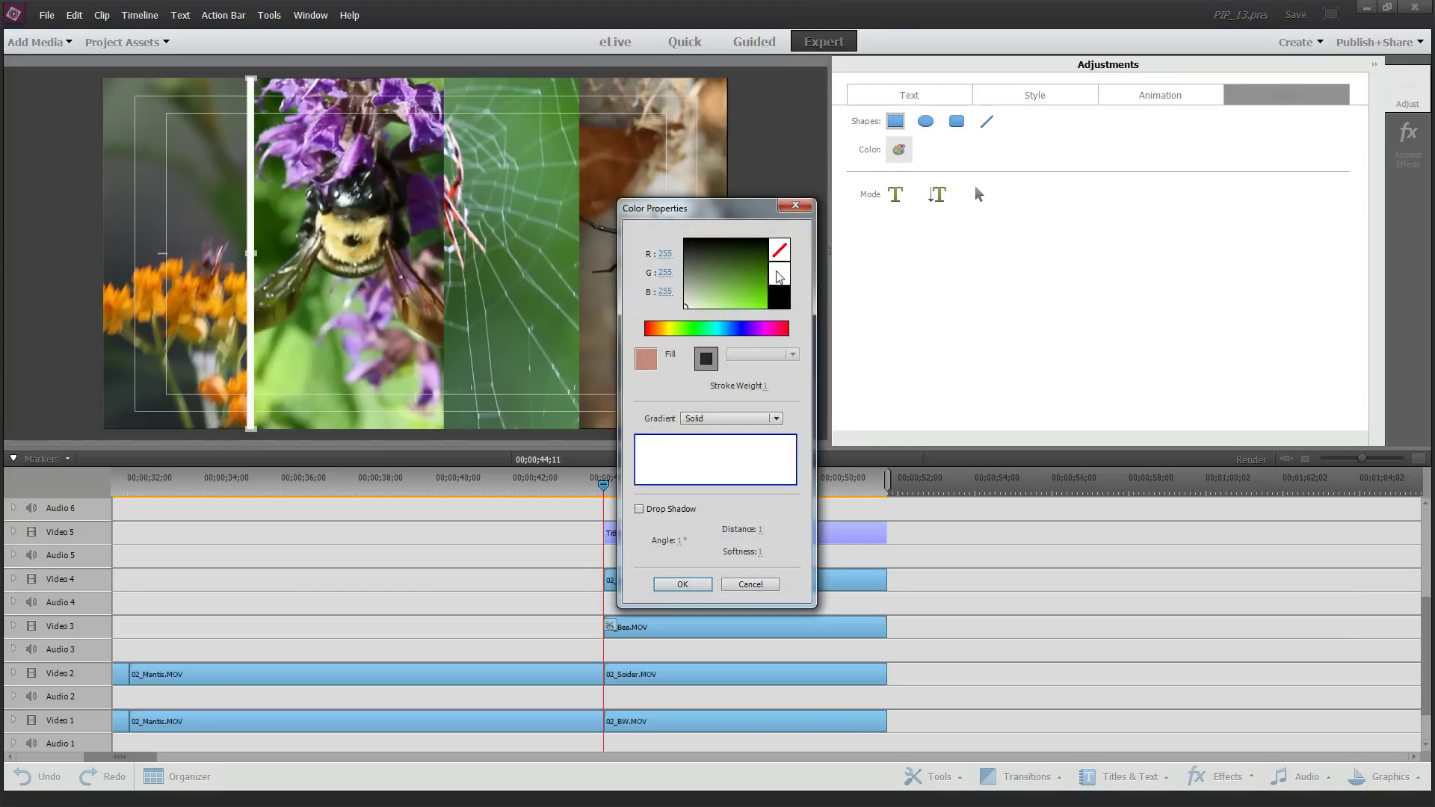
left_click(687, 308)
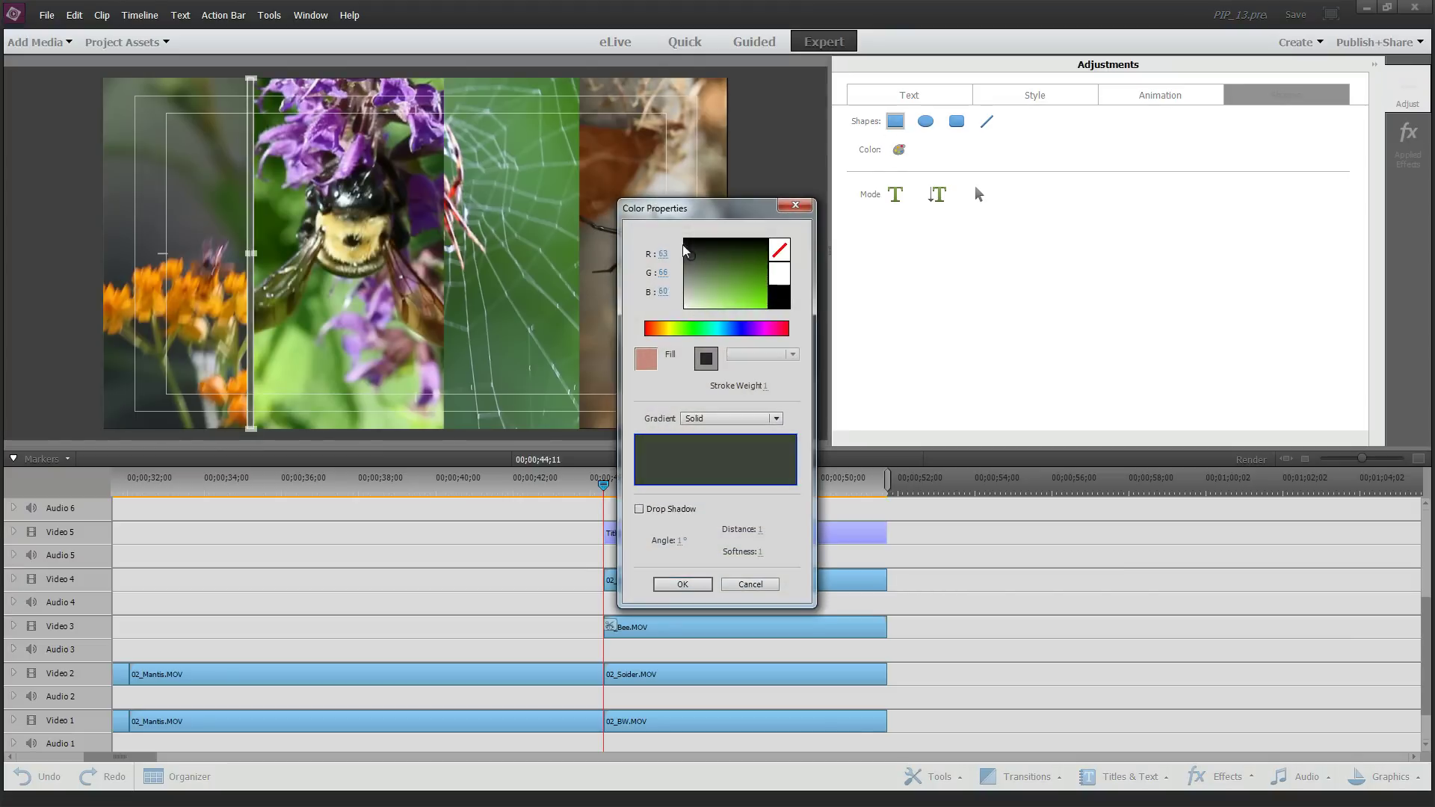
left_click(679, 585)
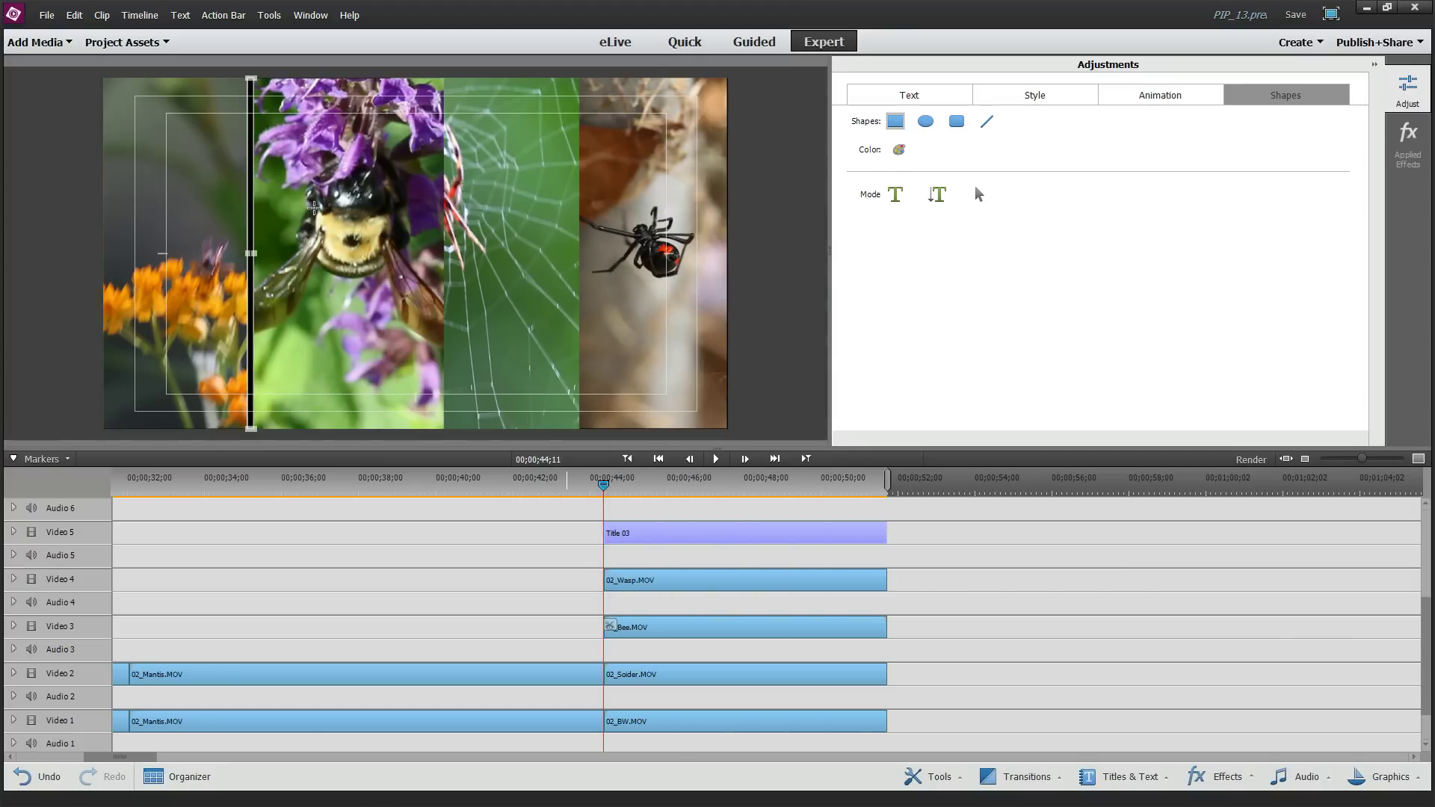
Duplicate the black bar onto the bee–spider seam and the spider–black widow seam, and leave title editing.
left_click(262, 192)
left_click_drag(252, 202, 446, 202)
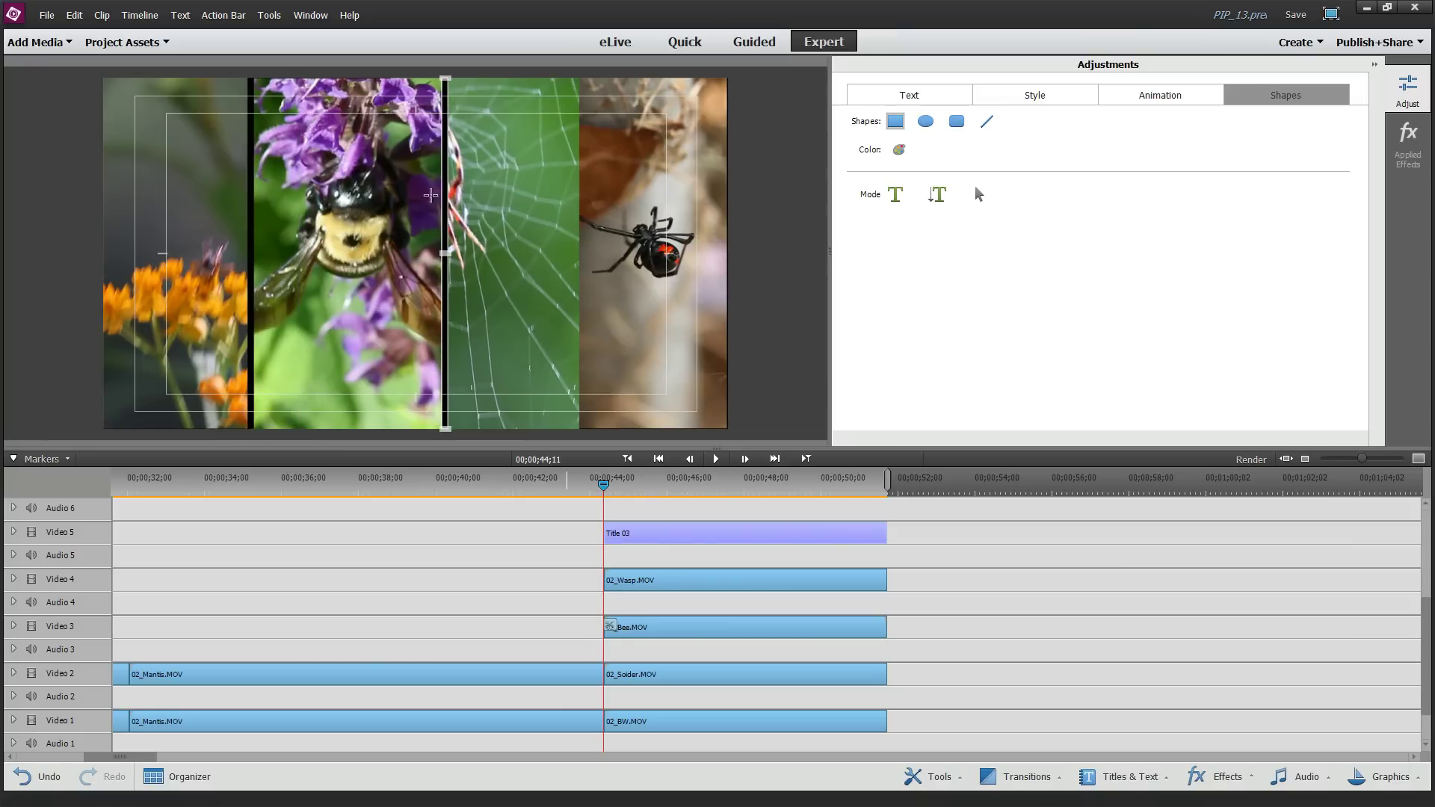
key("ctrl+z")
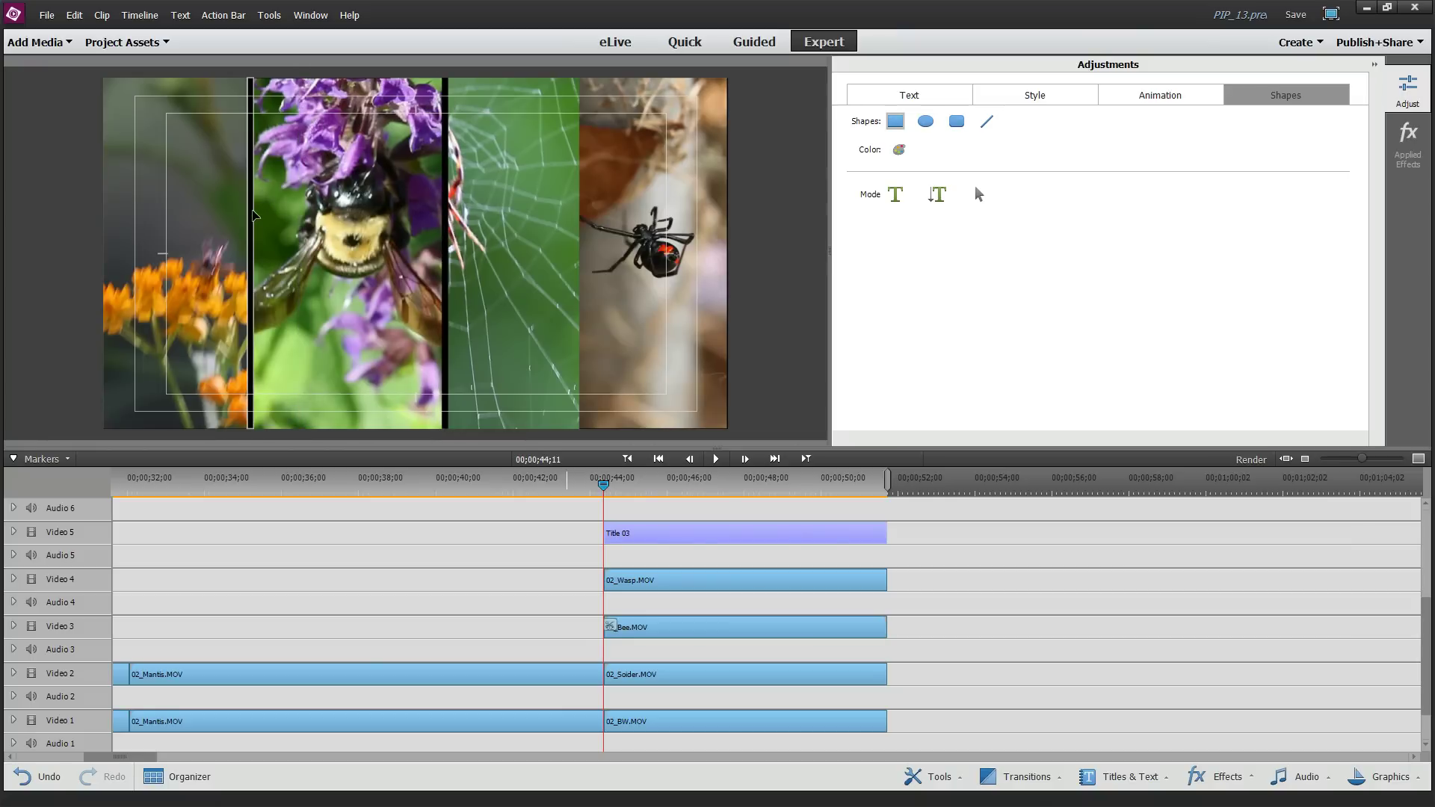
left_click_drag(254, 216, 582, 217)
left_click(748, 213)
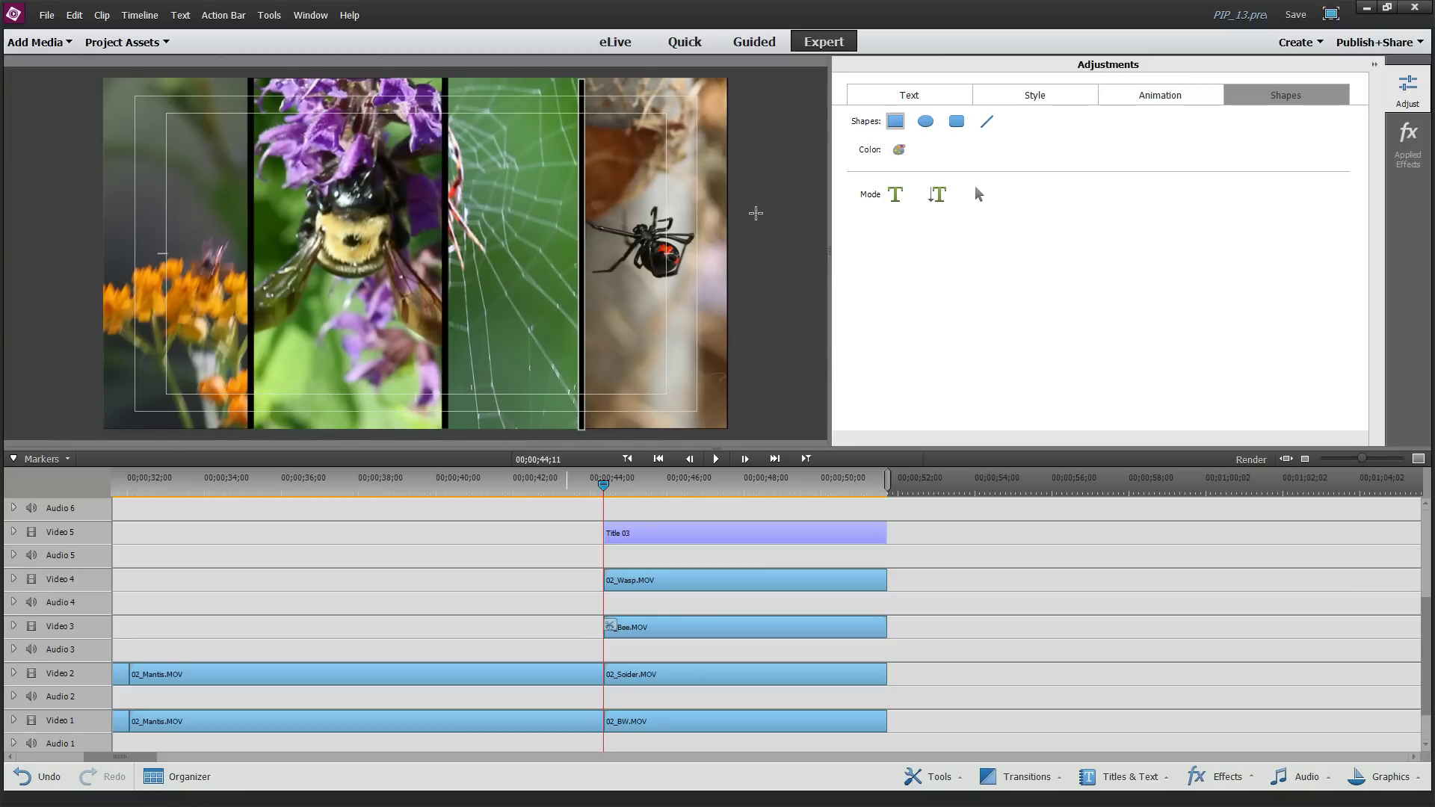
left_click(664, 562)
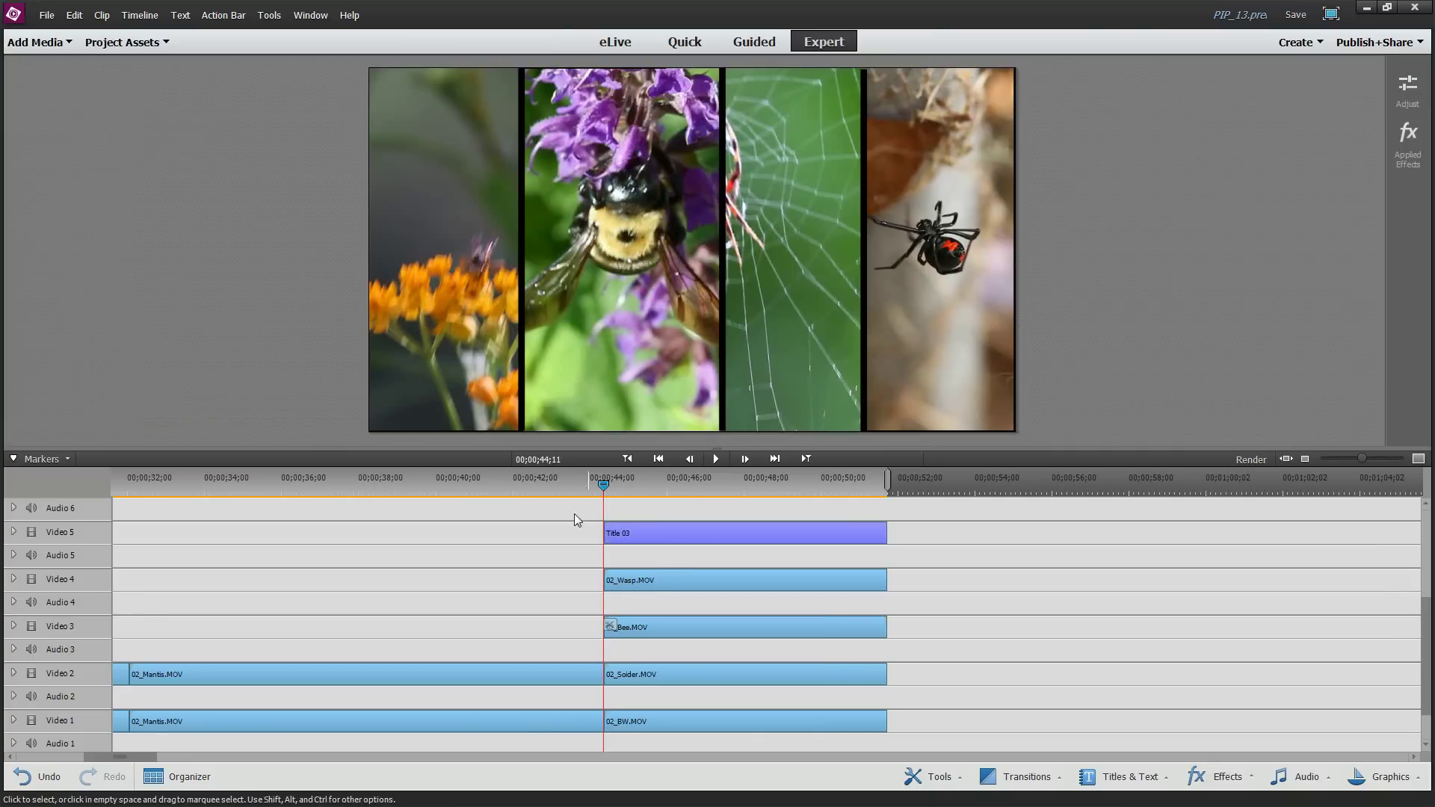
Play back the four-strip split screen with its black divider bars from the start of the title.
left_click(717, 460)
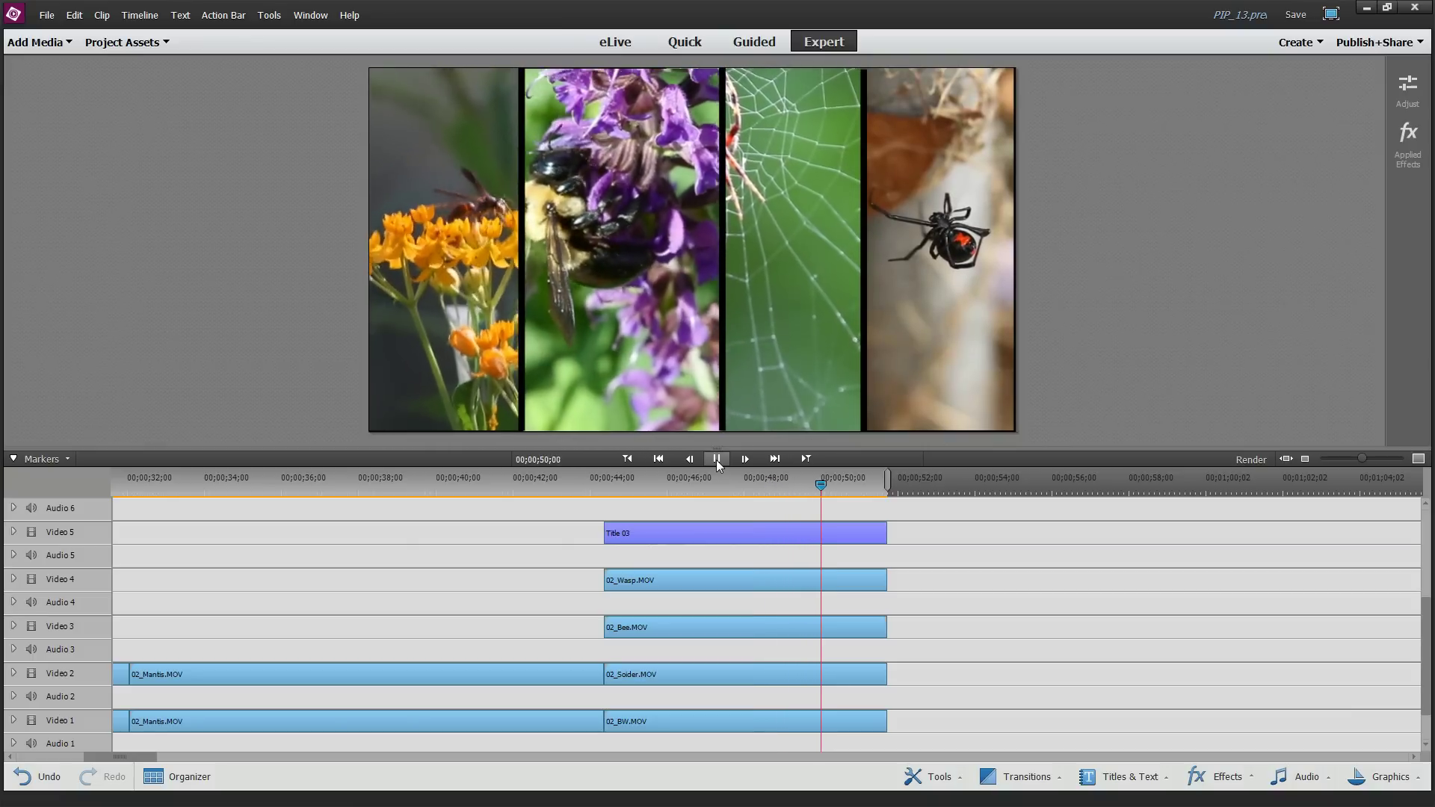
left_click(716, 460)
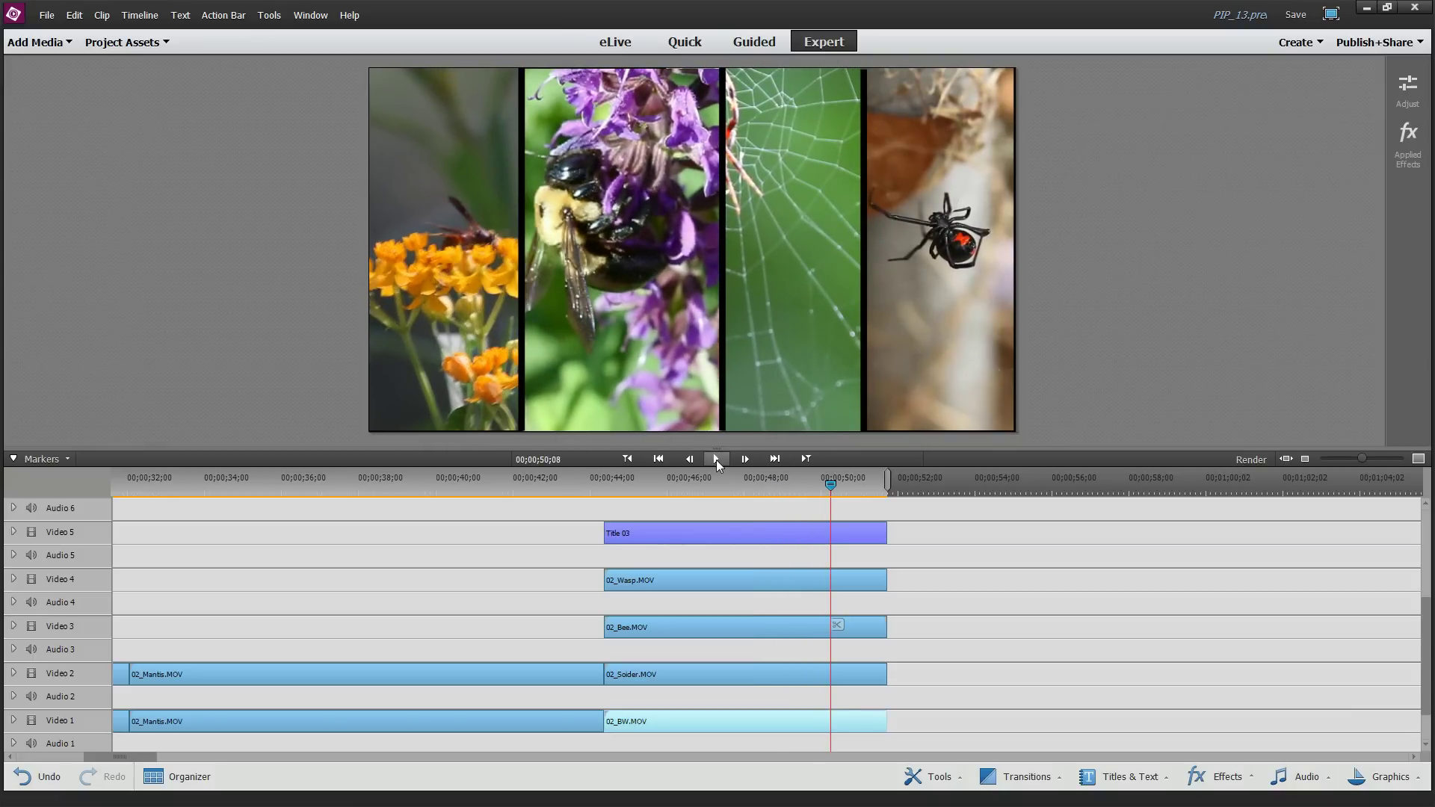